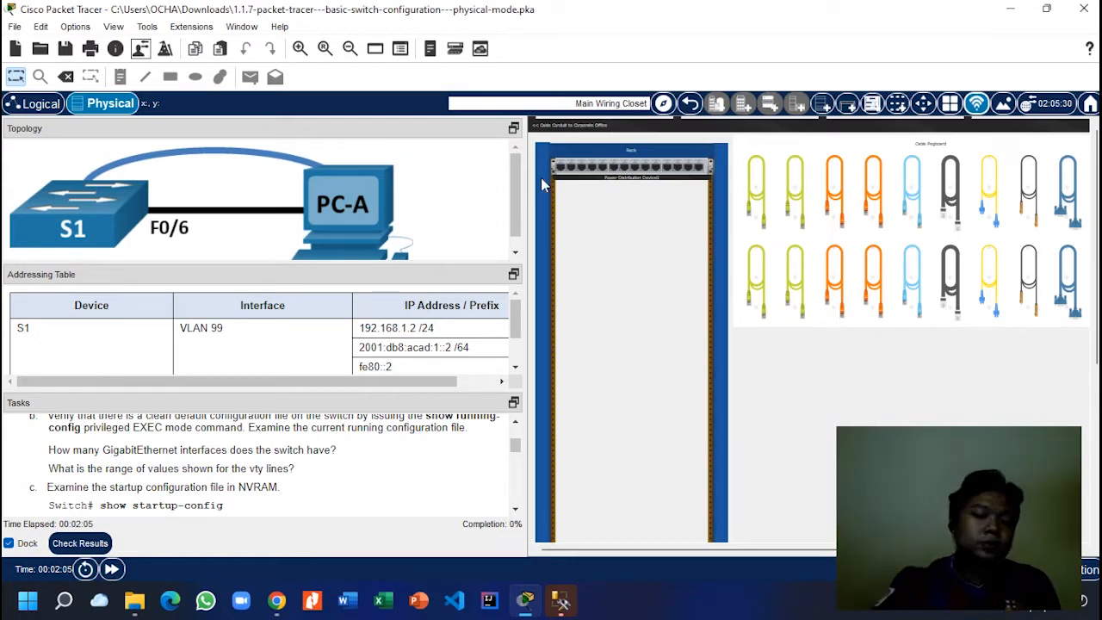
Step: Drag switch S1 from the shelf onto the Main Wiring Closet table
scroll(228, 471, up, 10)
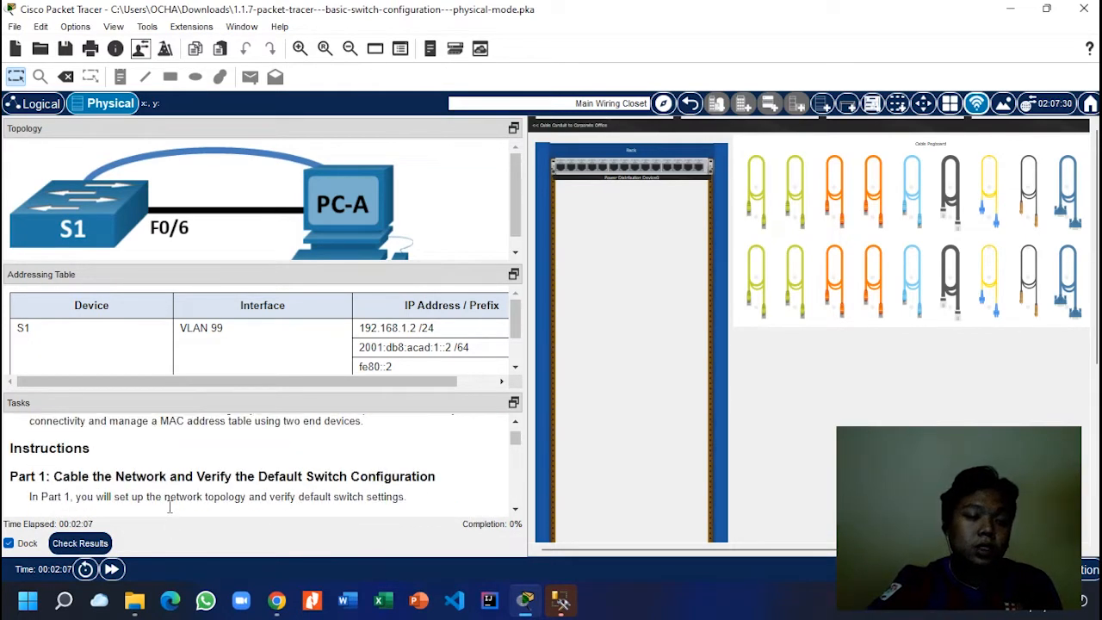
scroll(164, 499, down, 2)
scroll(160, 490, up, 1)
scroll(160, 489, down, 1)
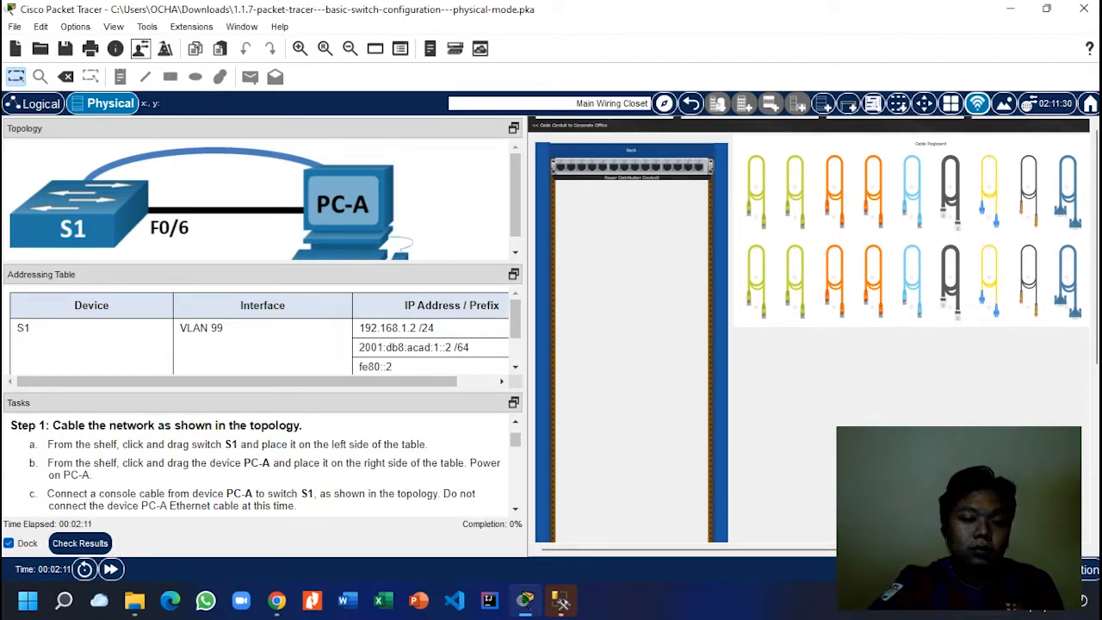
drag(835, 550, 848, 551)
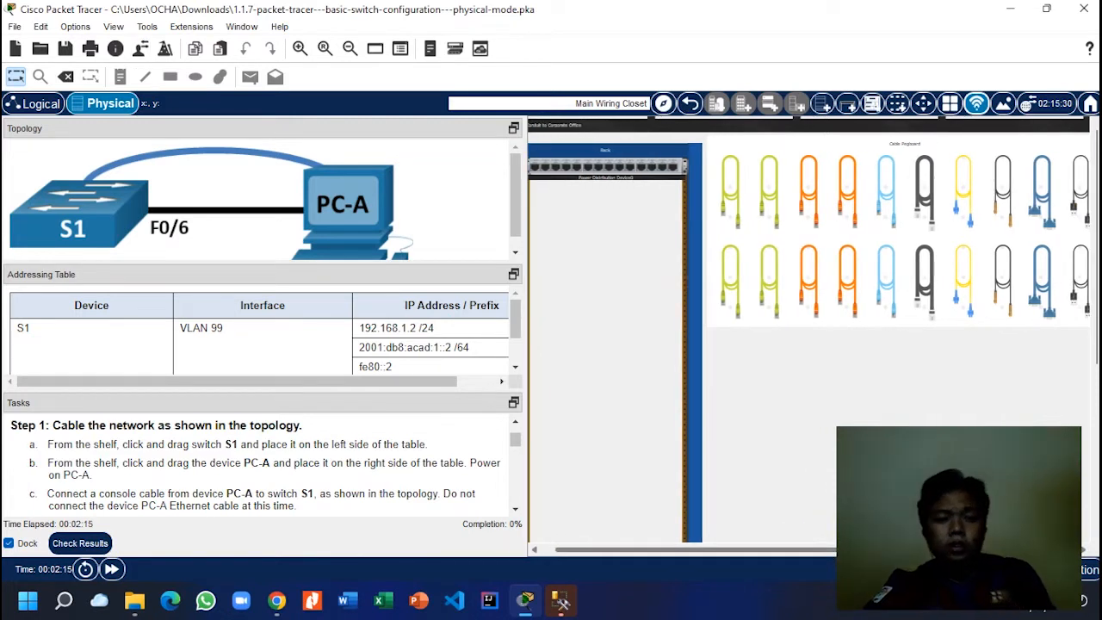
drag(848, 550, 933, 549)
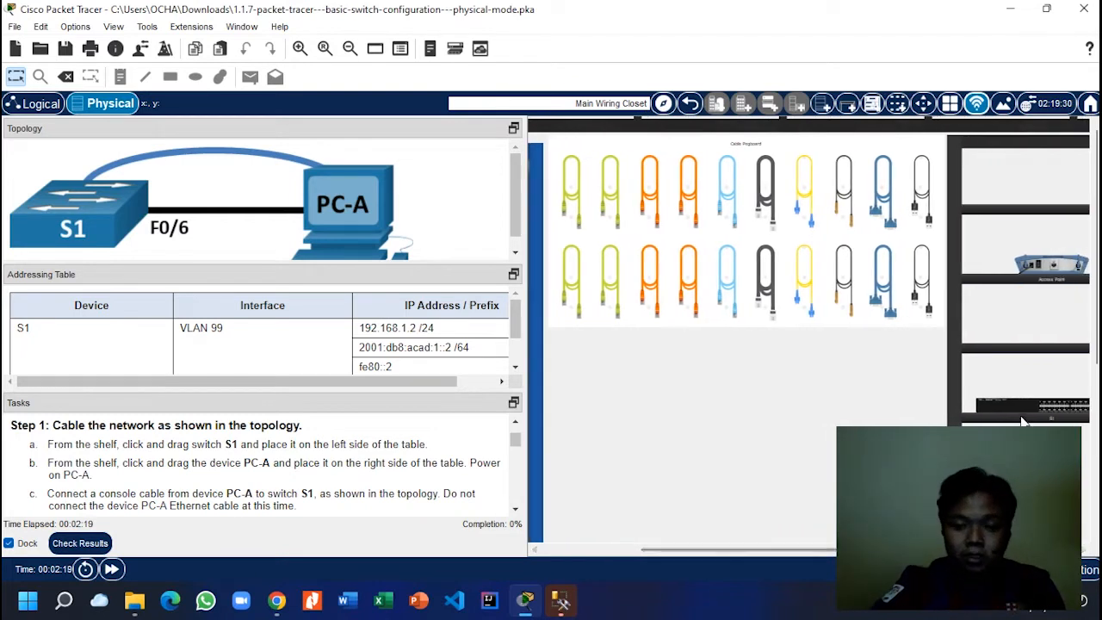
scroll(1050, 272, down, 3)
scroll(1049, 269, down, 3)
drag(1028, 210, 646, 411)
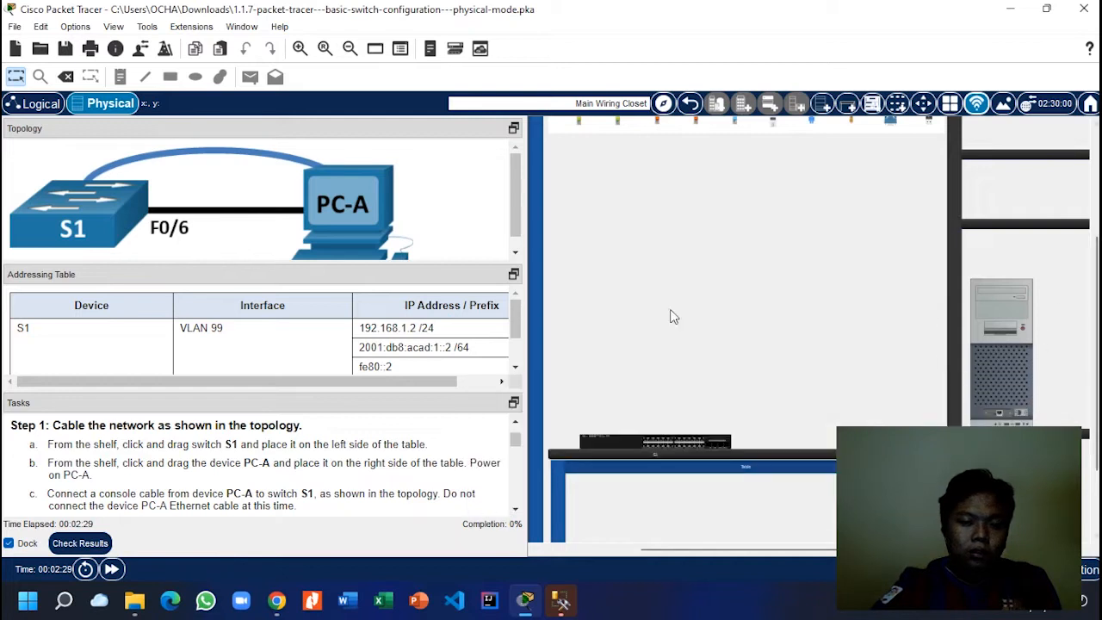
Step: Place PC-A from the shelf onto the table next to S1
mouse_move(1039, 327)
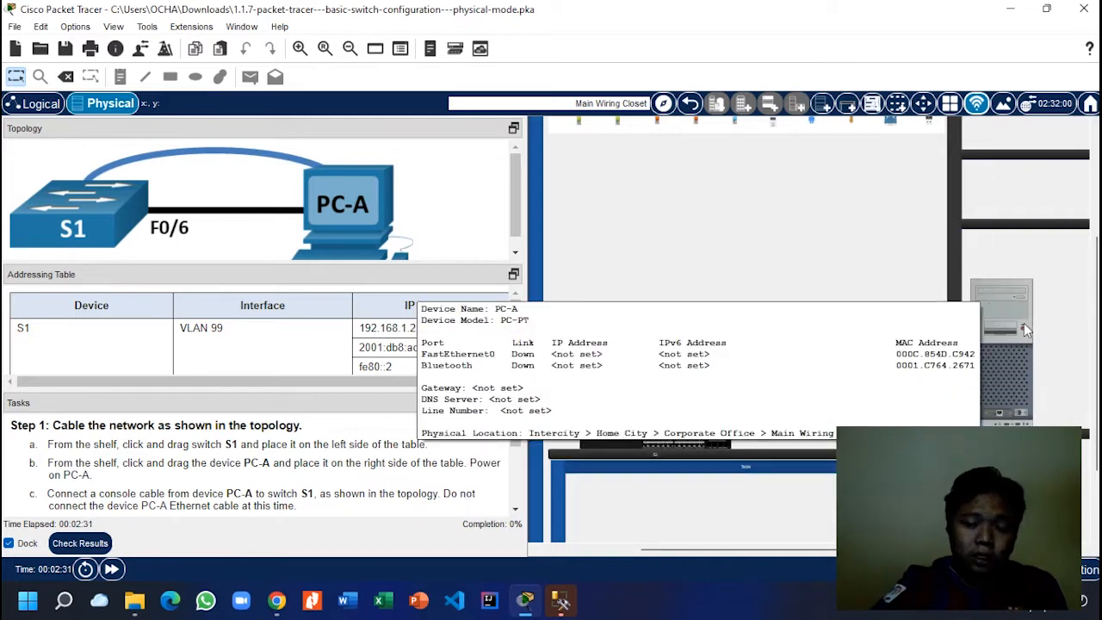
drag(1023, 321, 857, 342)
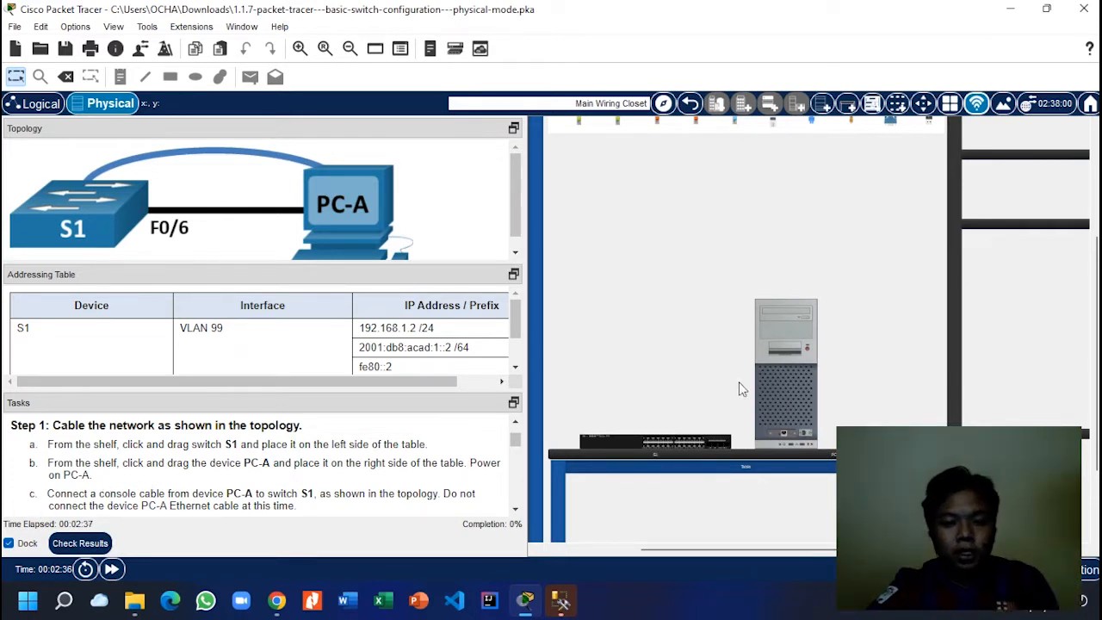
scroll(757, 383, up, 3)
scroll(772, 381, down, 3)
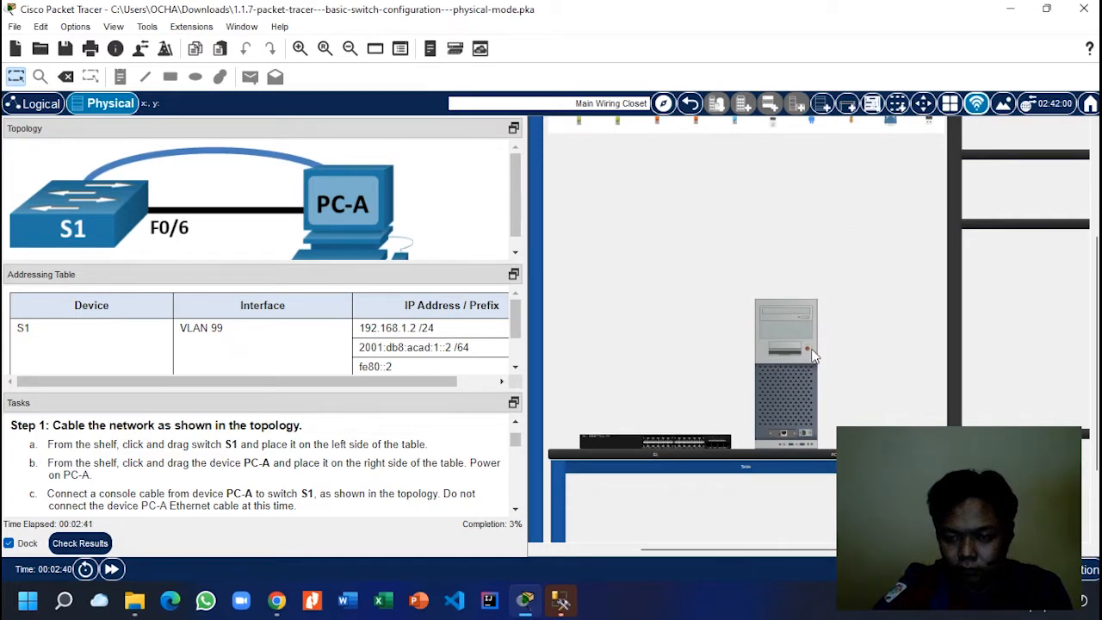
Step: Run a console cable from PC-A's back port to the Console port on S1's rear panel
scroll(815, 331, up, 3)
scroll(730, 211, down, 1)
click(729, 211)
scroll(730, 211, down, 3)
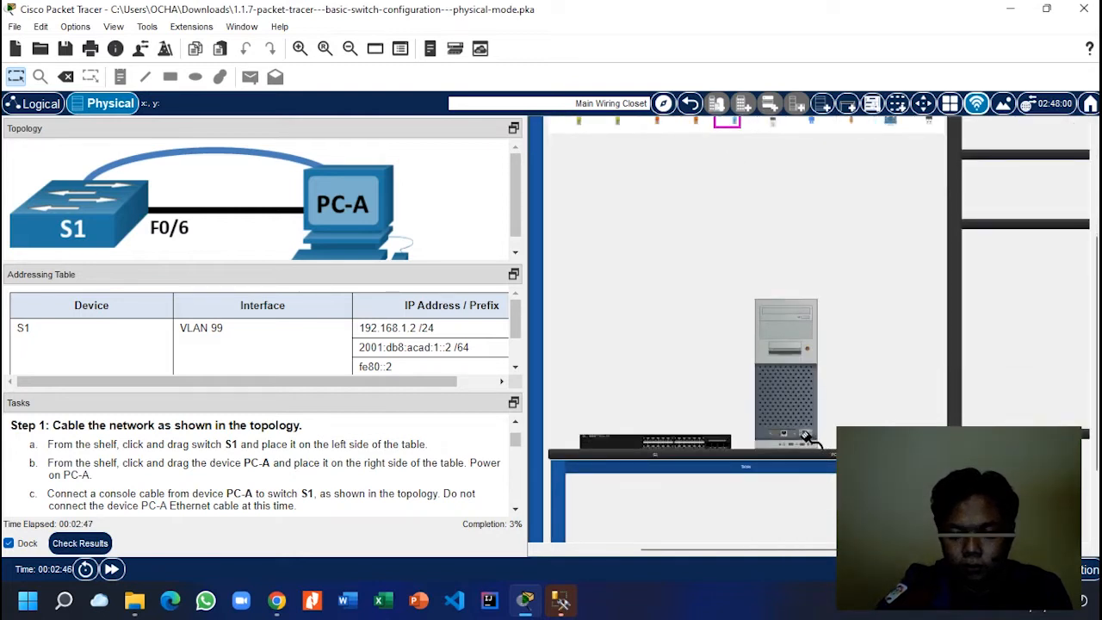
click(804, 434)
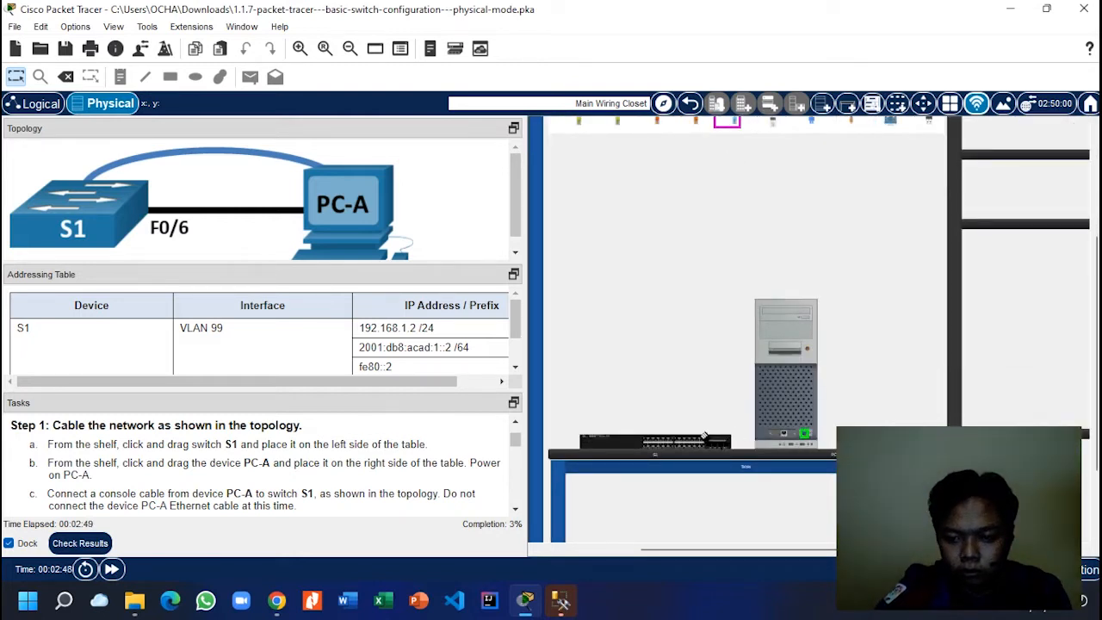
right_click(632, 438)
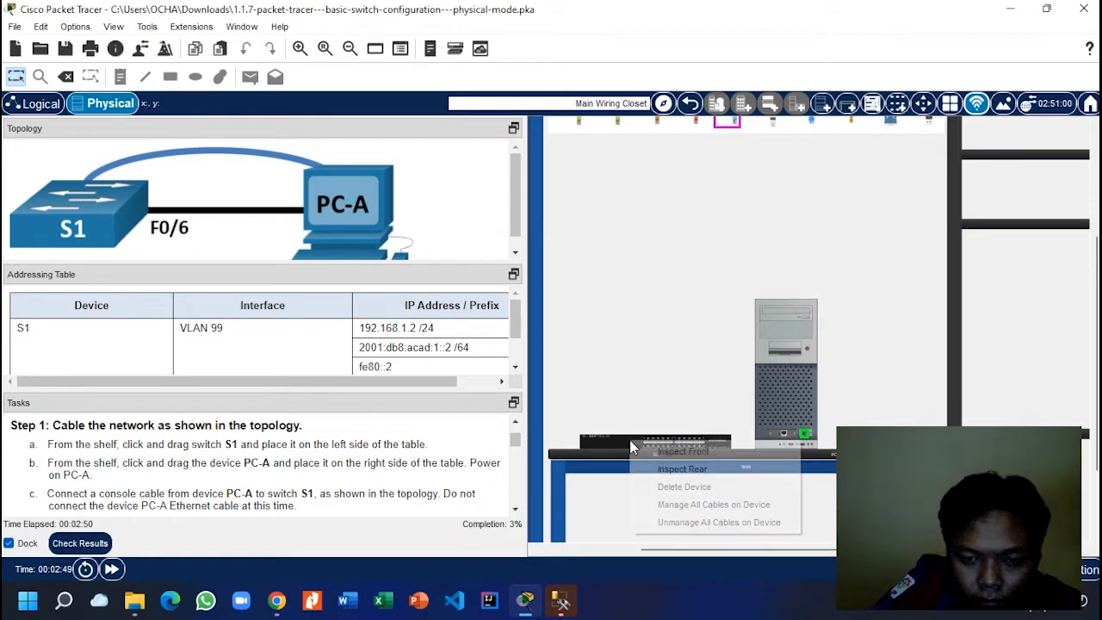
click(677, 468)
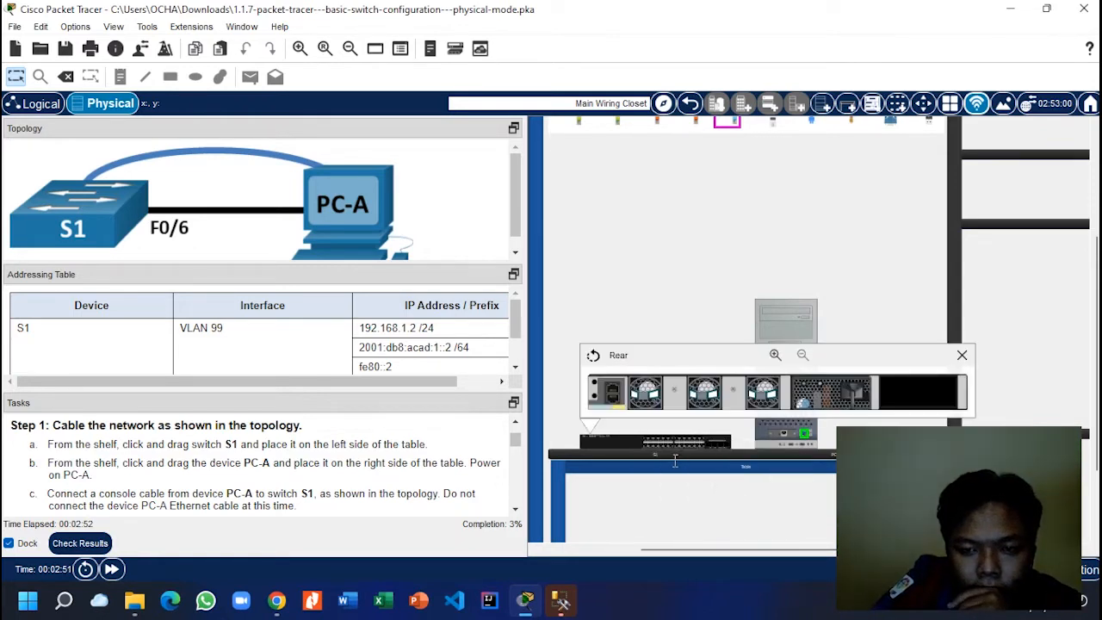
click(611, 389)
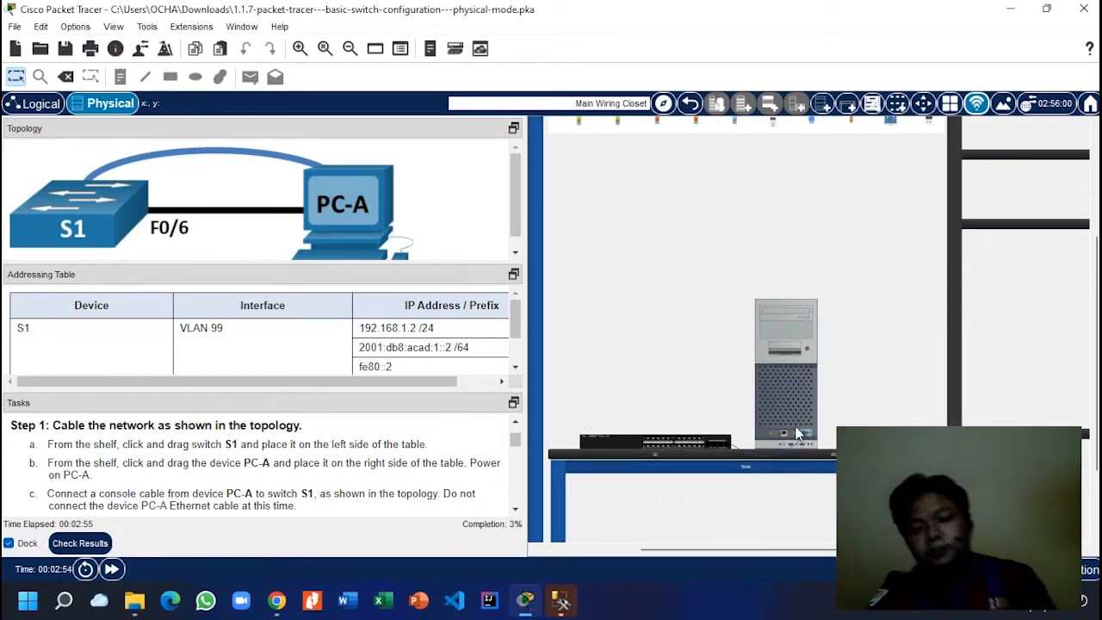
scroll(797, 432, down, 1)
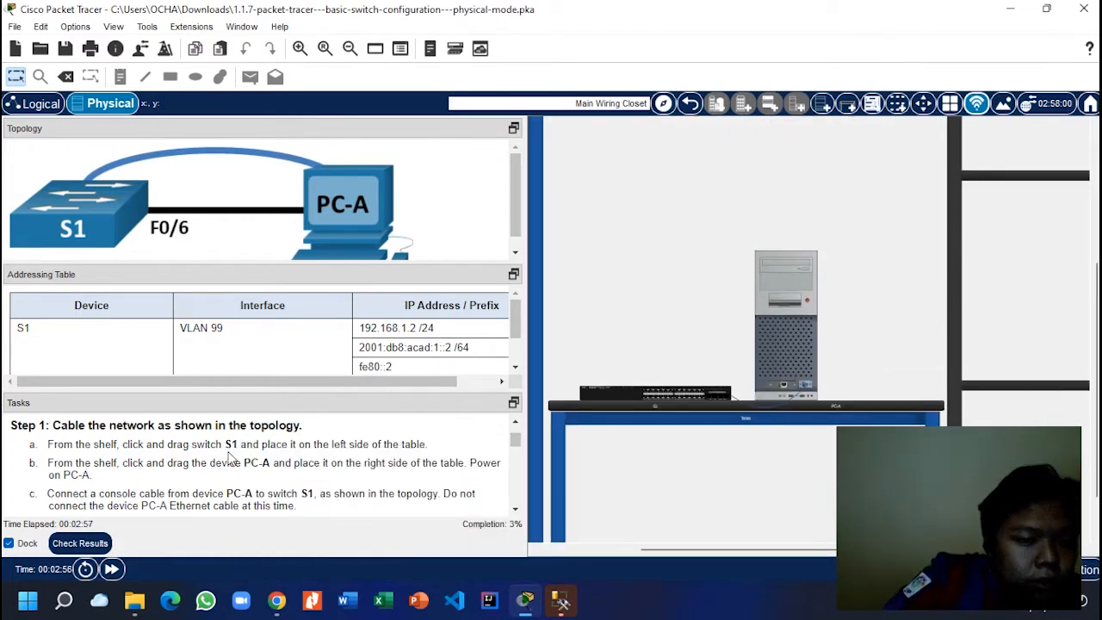
scroll(229, 459, down, 1)
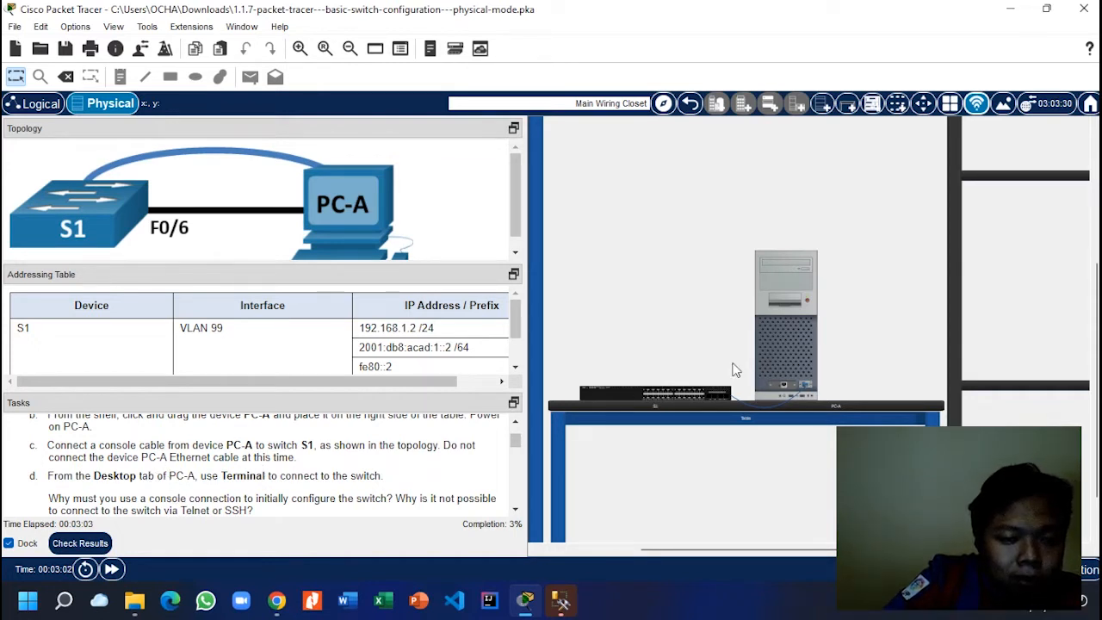
Step: Open PC-A's Terminal with default settings and answer 'no' to the initial configuration dialog
click(775, 277)
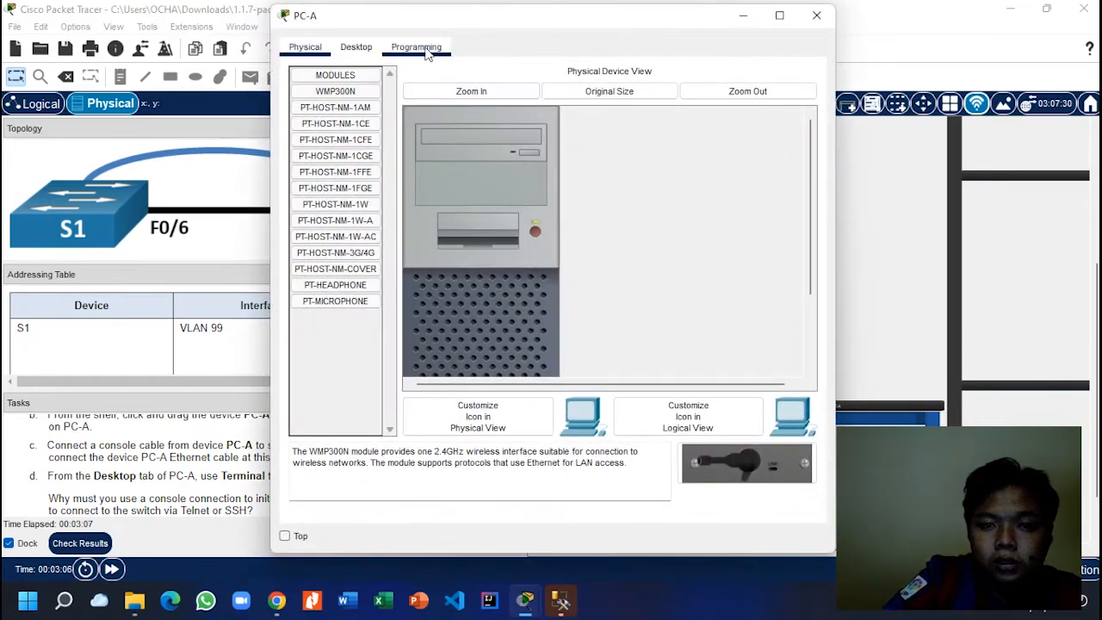
click(361, 49)
click(550, 125)
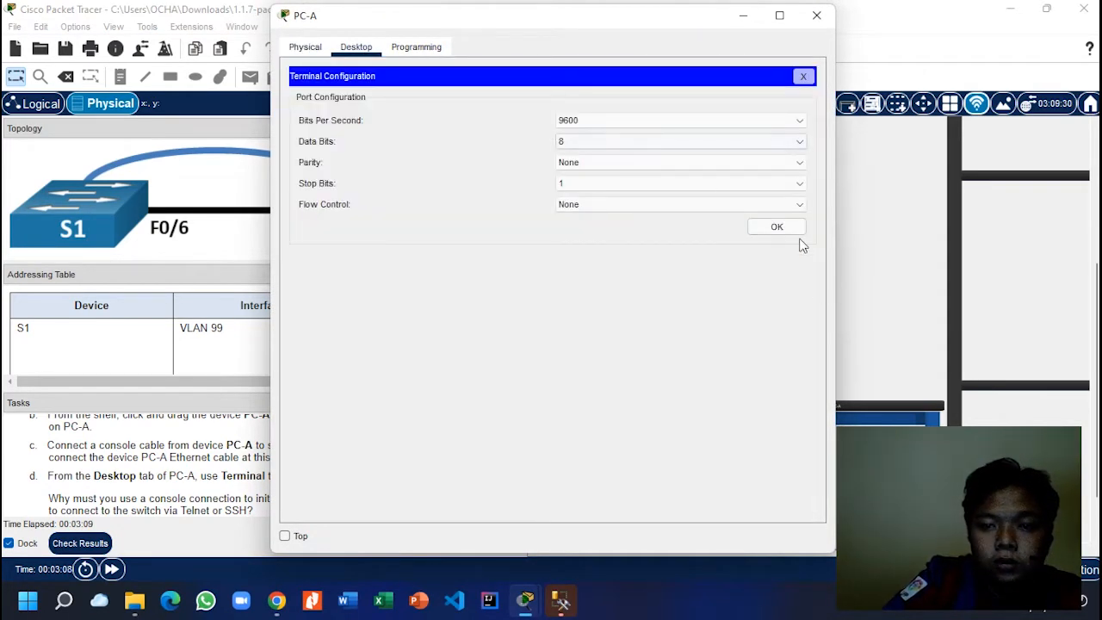
click(776, 227)
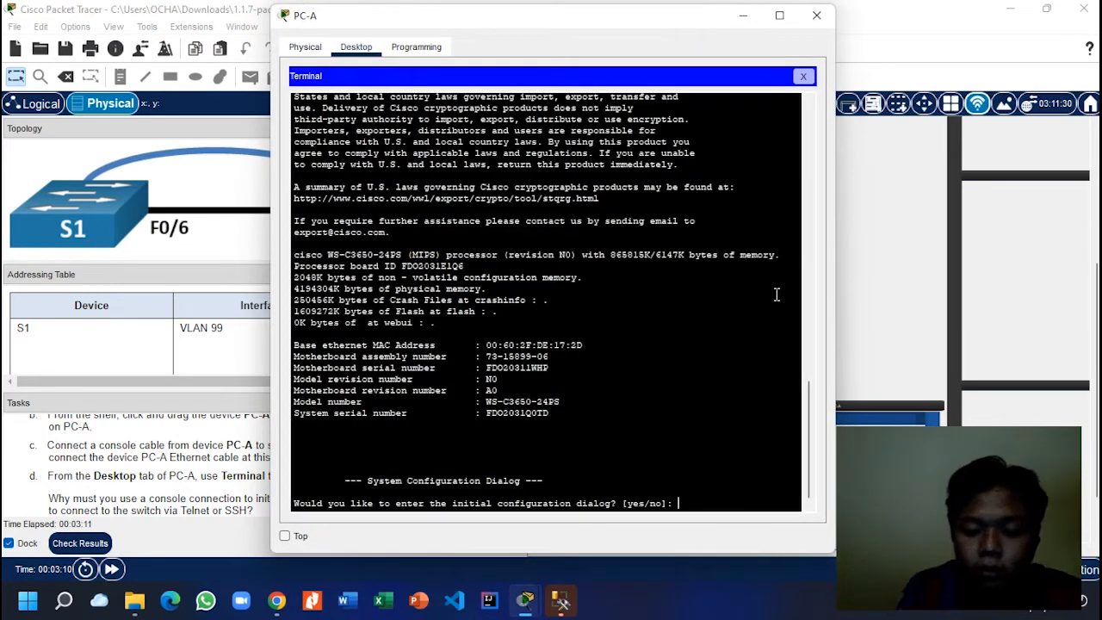
text(no)
key(Return)
key(Return)
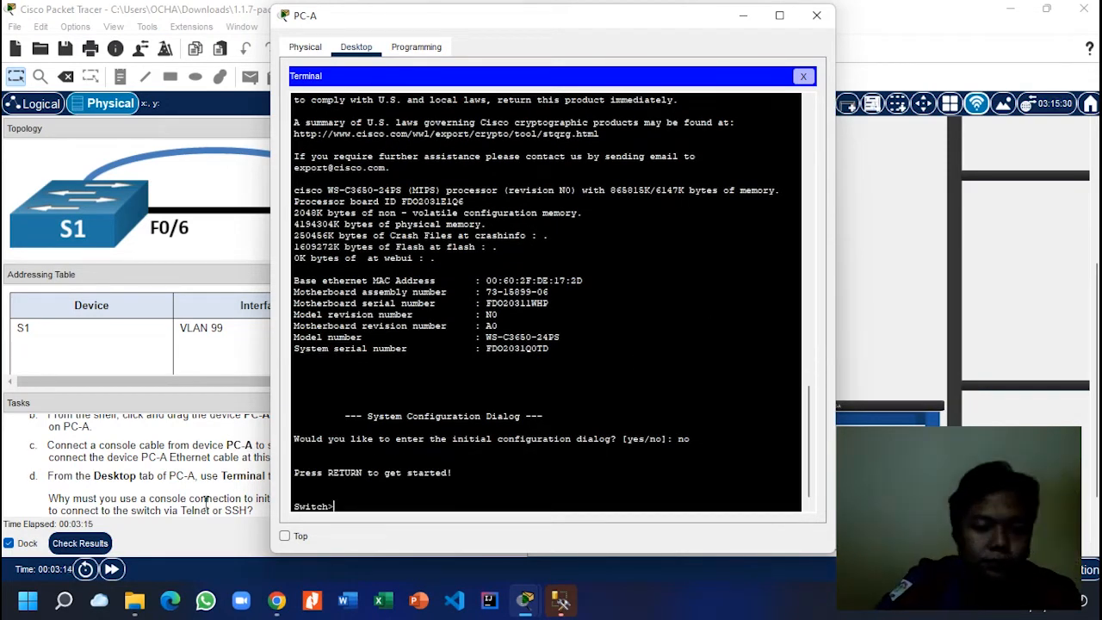
scroll(206, 507, down, 1)
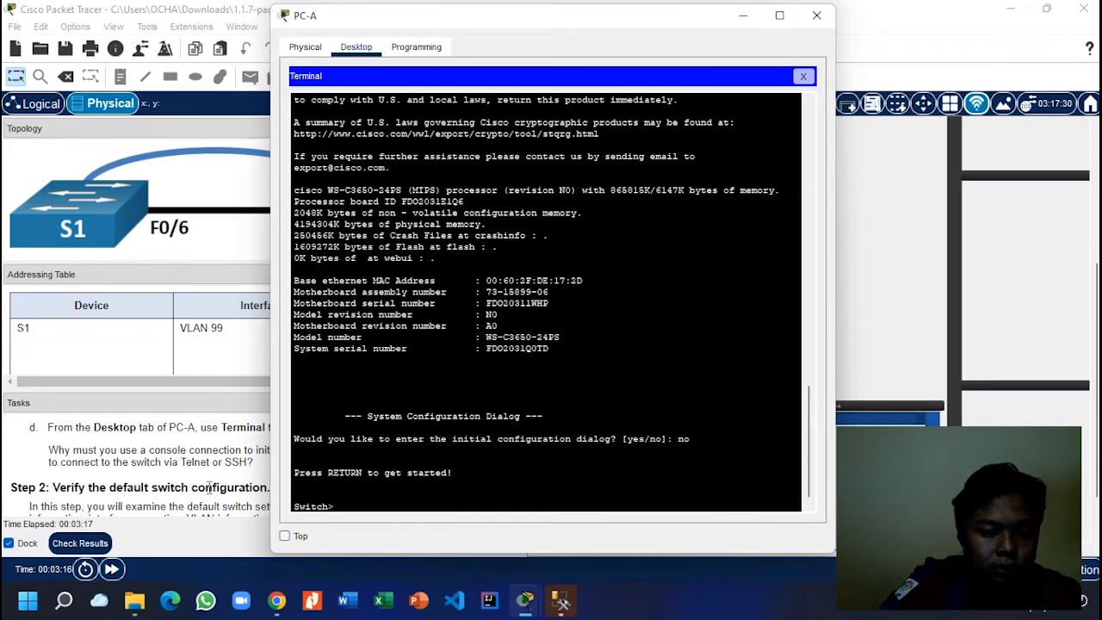
click(208, 487)
scroll(228, 480, down, 2)
Step: In PC-A's terminal, run enable on S1 to reach the Switch# prompt
scroll(234, 476, down, 4)
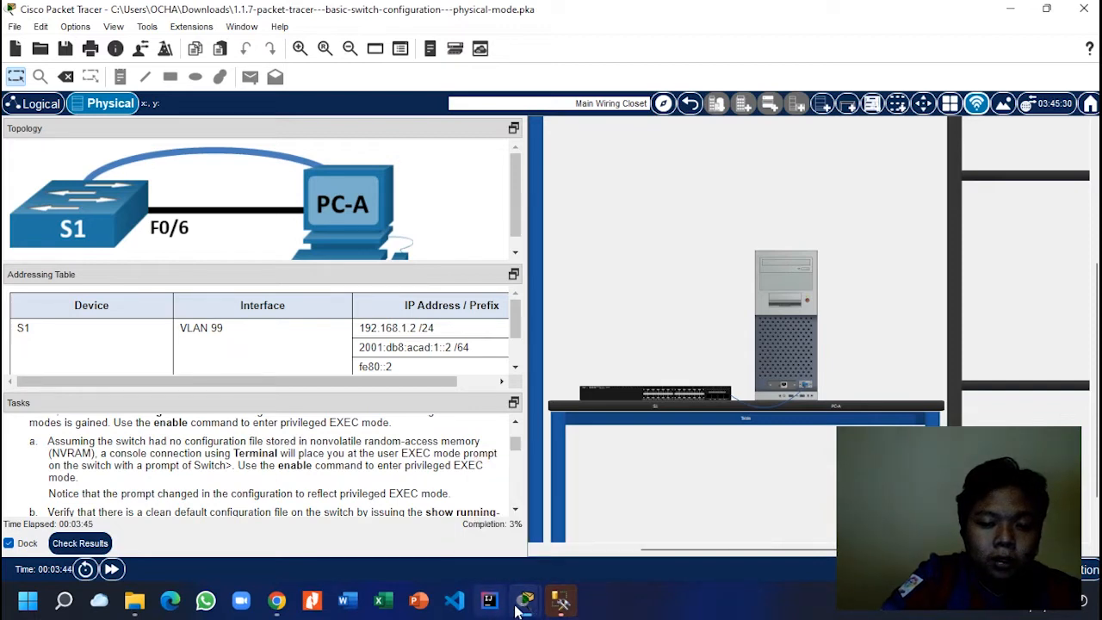
mouse_move(524, 600)
click(587, 527)
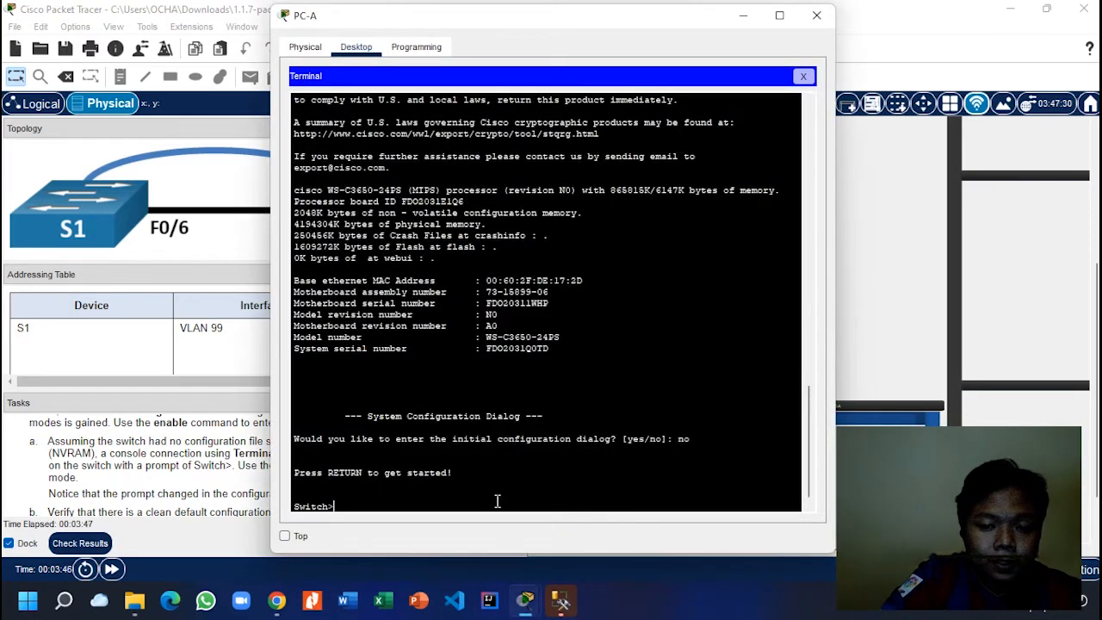
drag(568, 9, 592, 11)
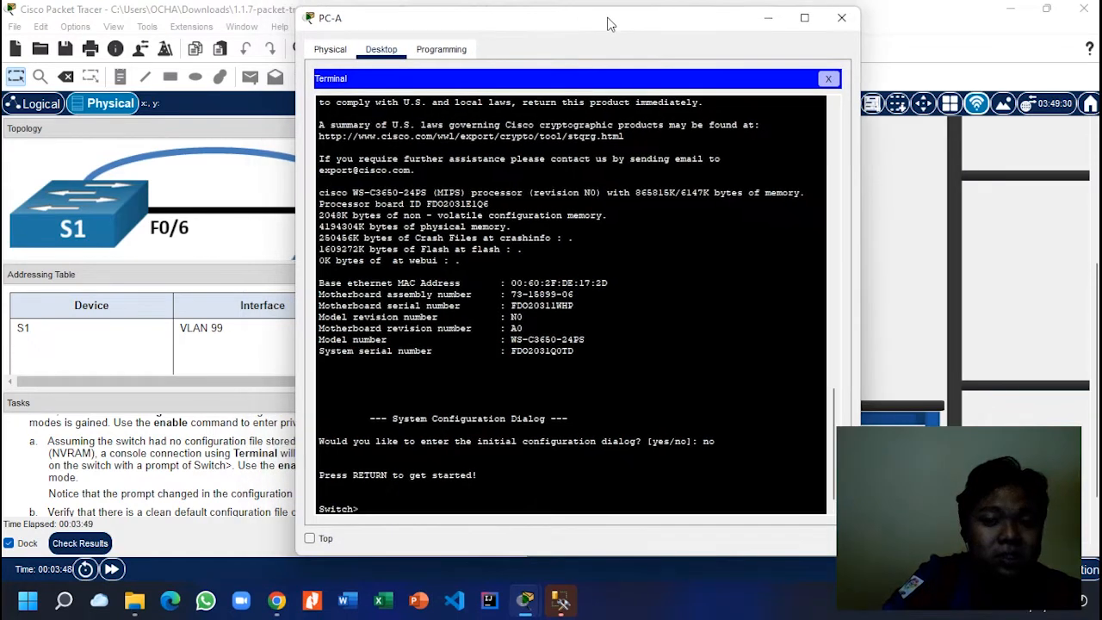
text(en)
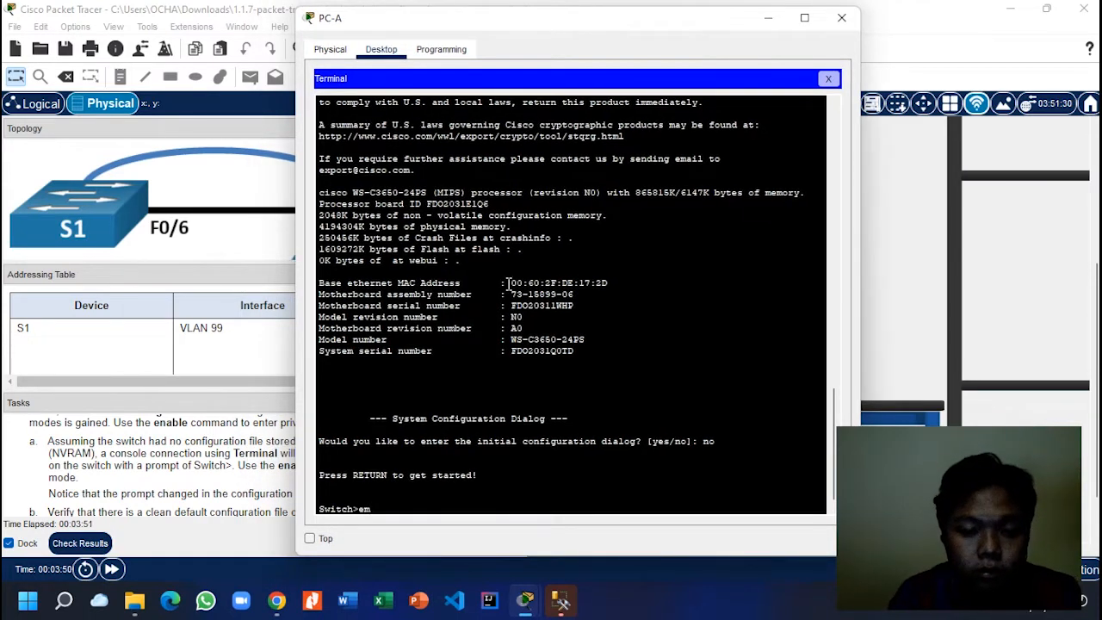
text(a)
key(Tab)
key(Return)
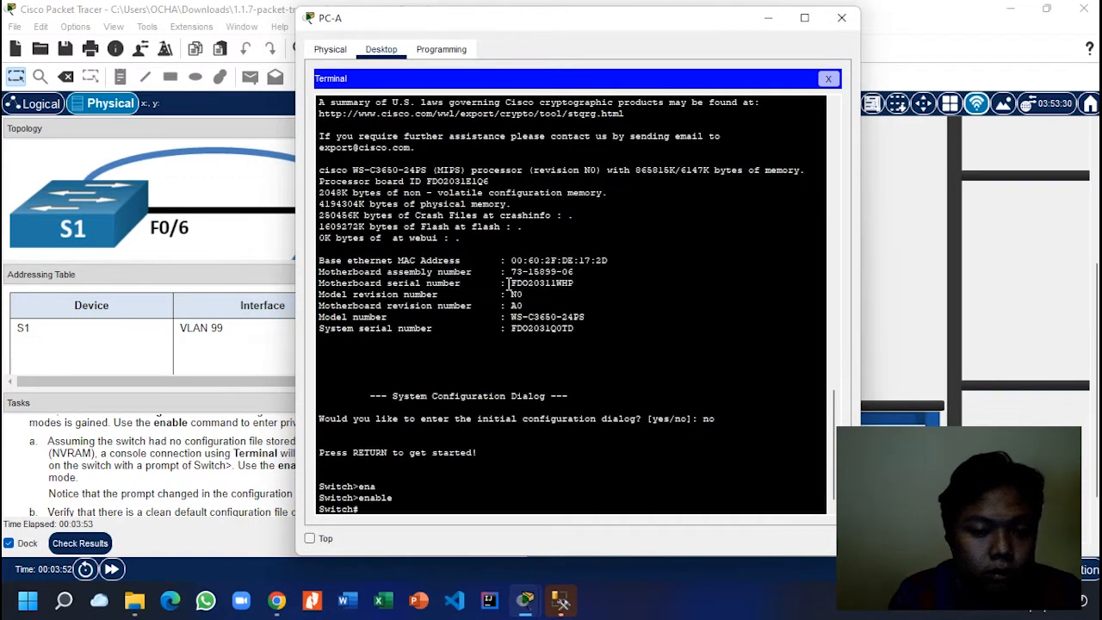
click(188, 465)
scroll(187, 464, down, 1)
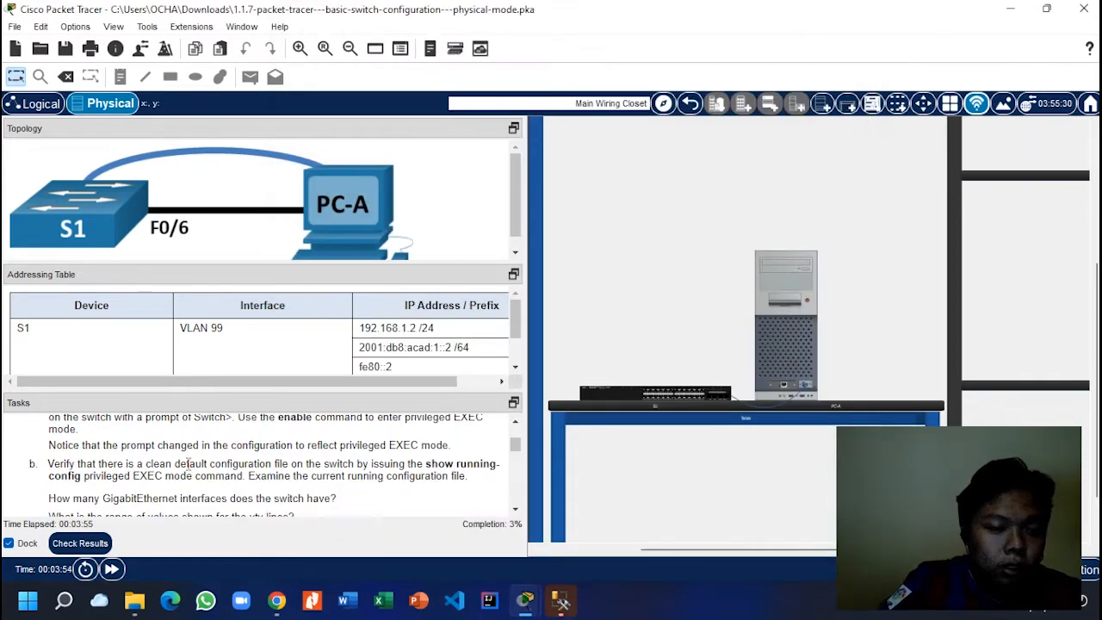
scroll(187, 464, down, 1)
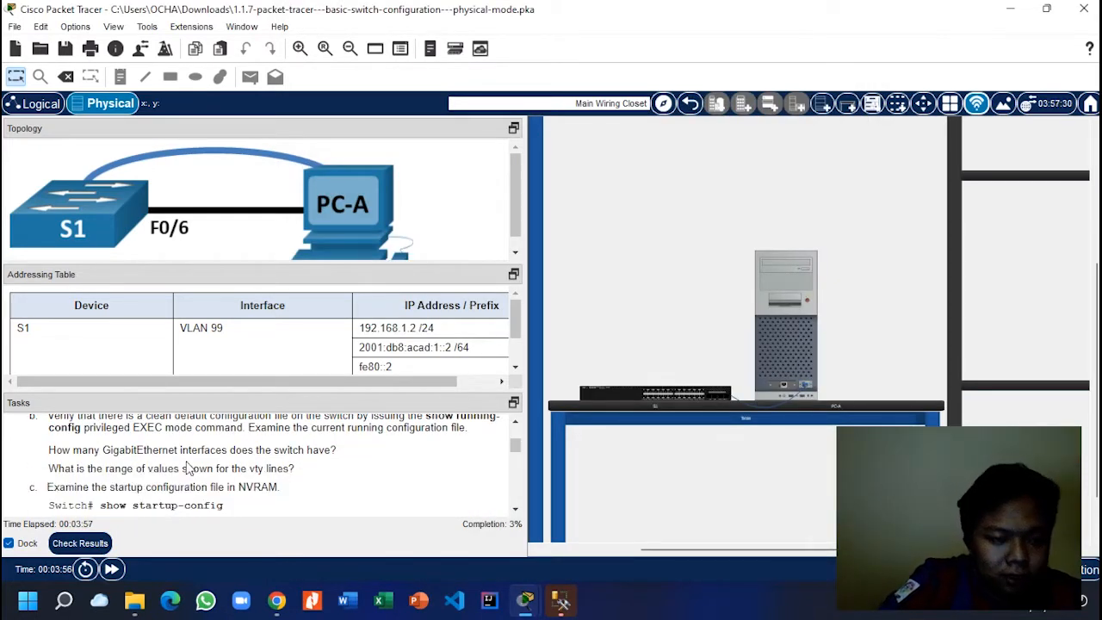
scroll(189, 466, up, 1)
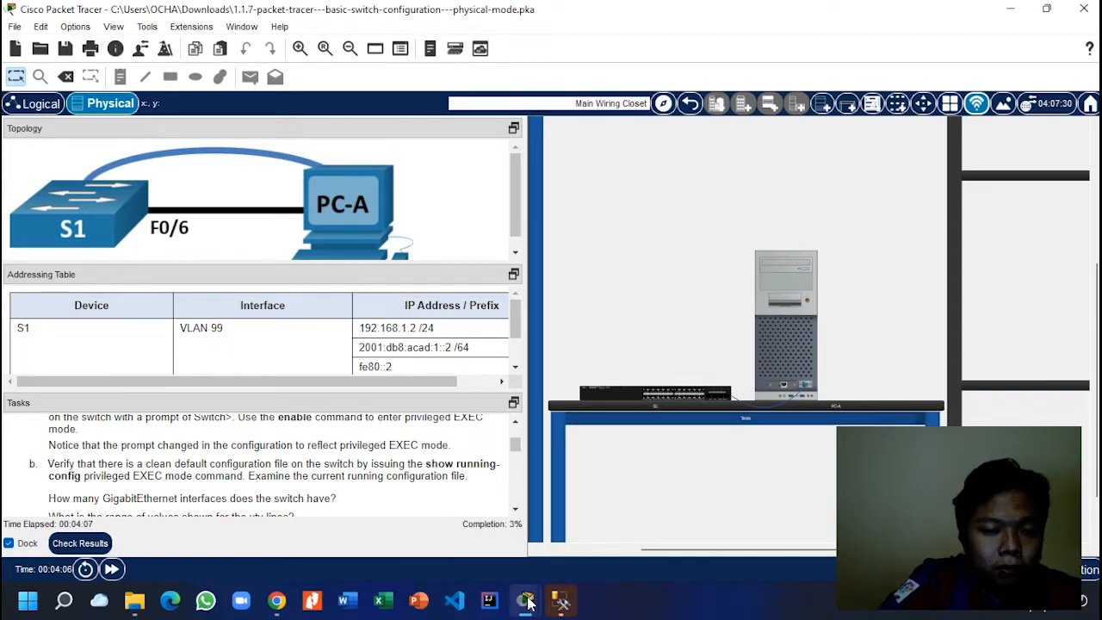
Step: Run show running-config on S1 from PC-A's terminal
mouse_move(529, 602)
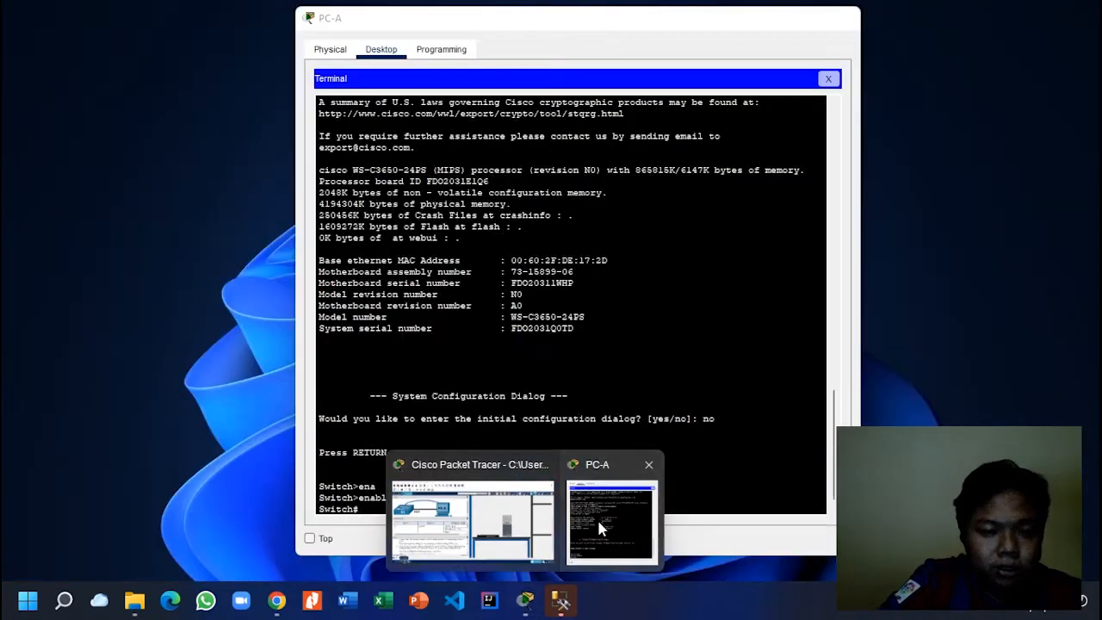
click(596, 516)
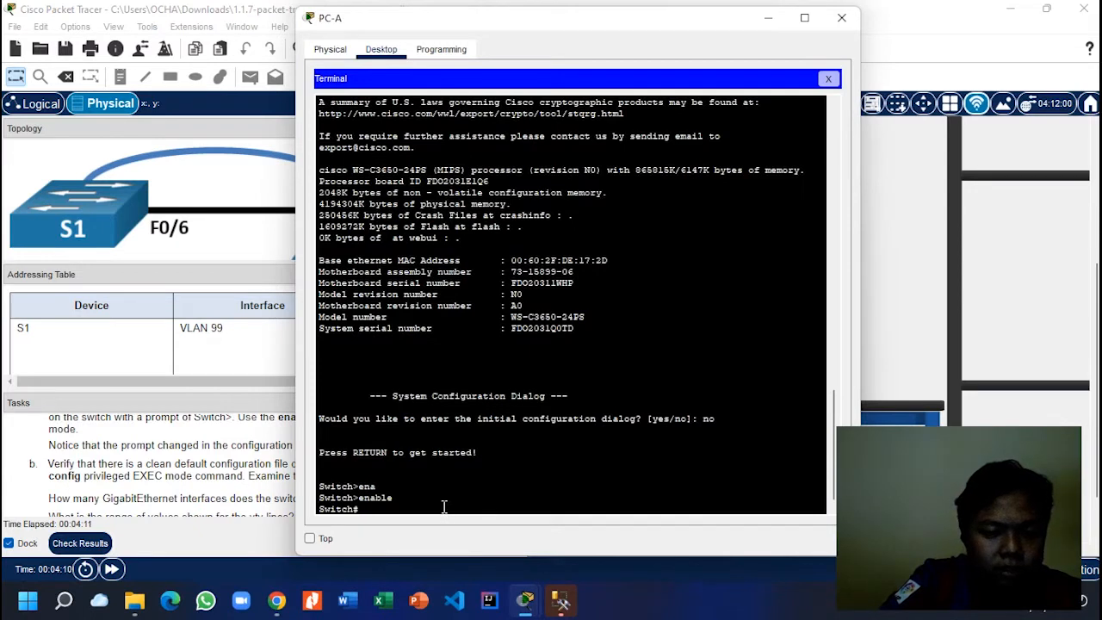
text(sho)
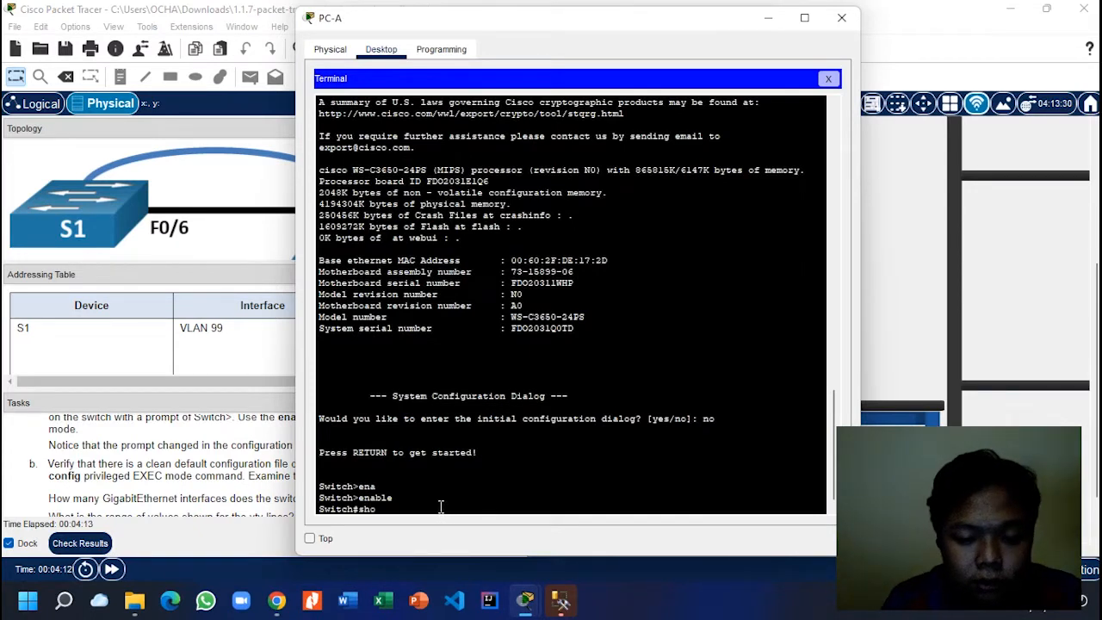
key(Tab)
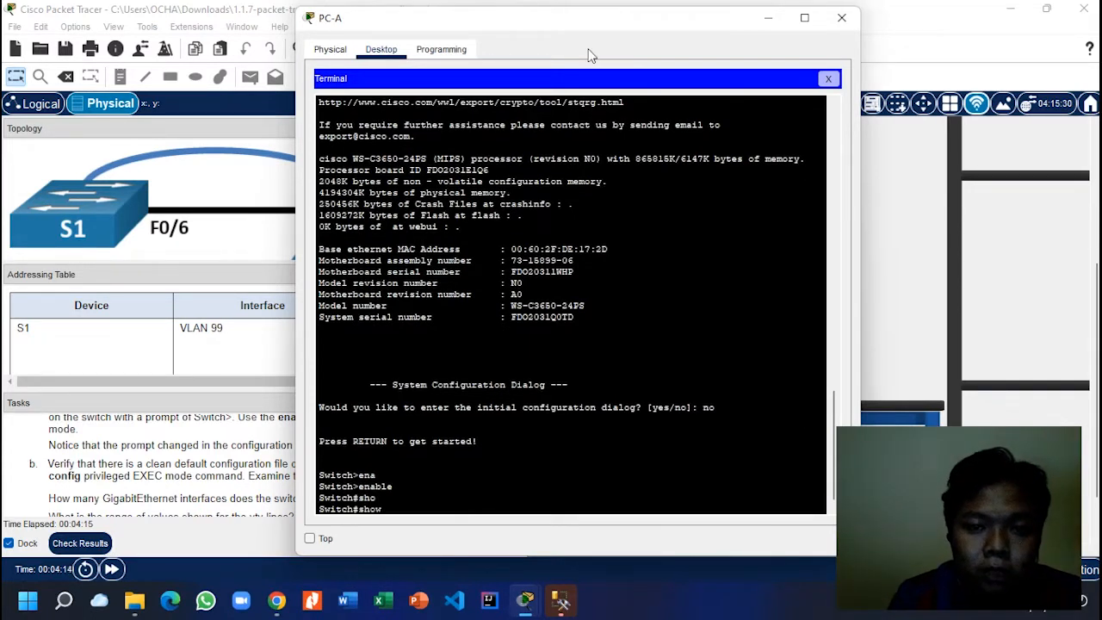
drag(697, 19, 897, 13)
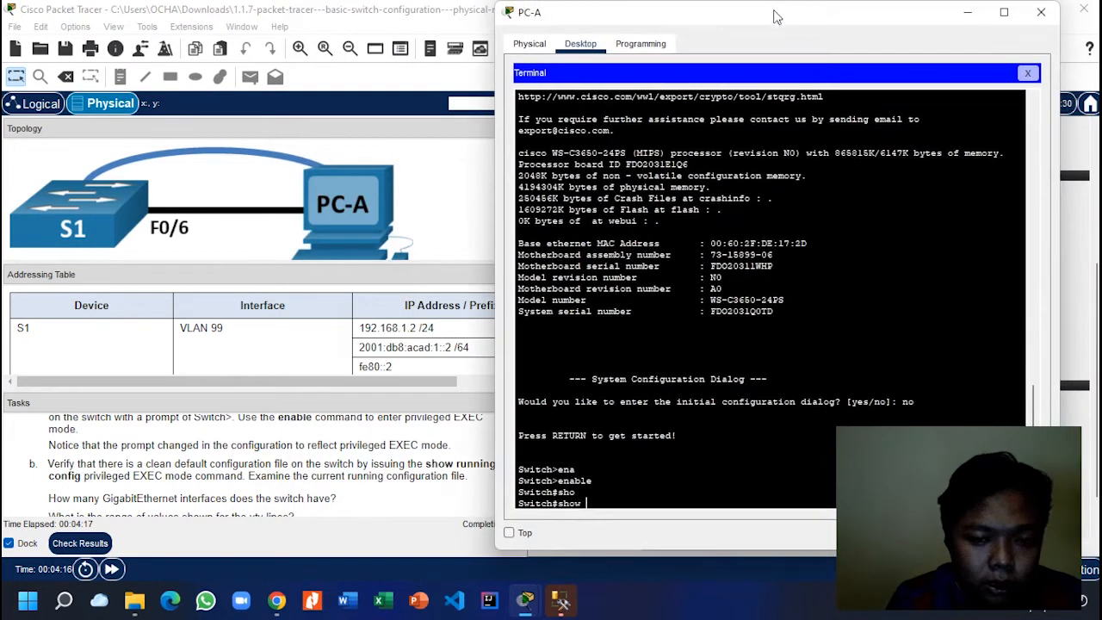
text(ru)
key(Tab)
text(r)
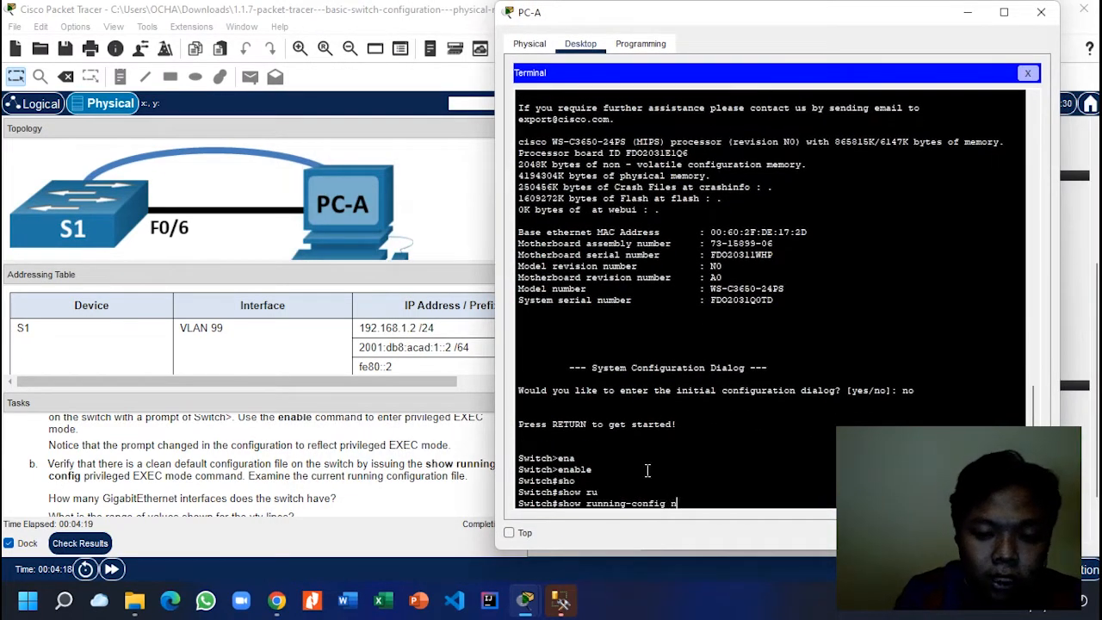
key(Return)
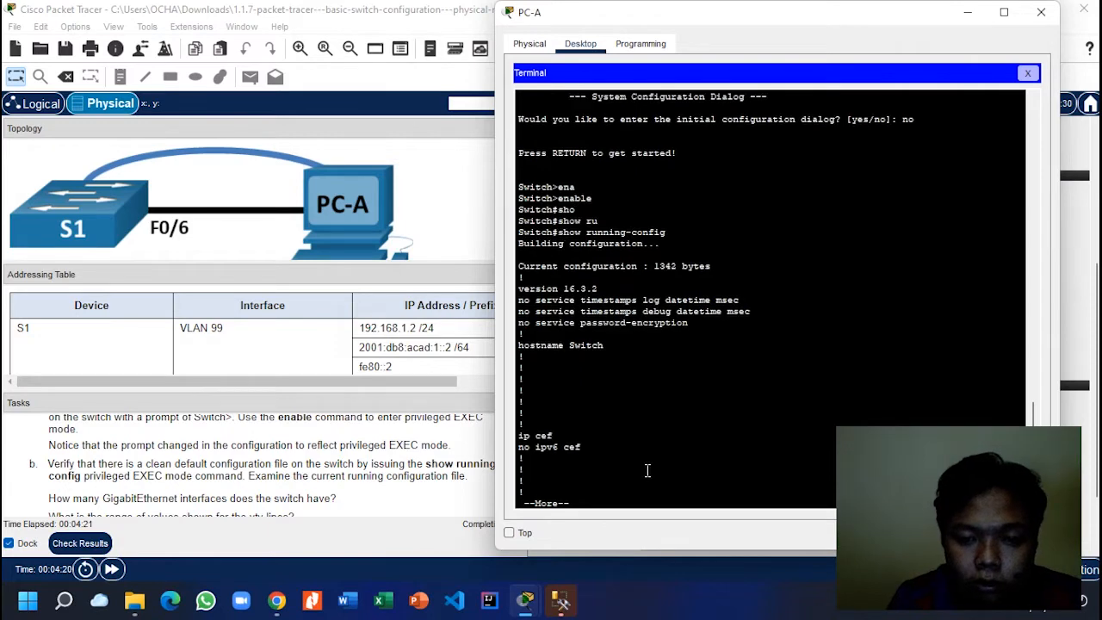
Step: Page through to the end of the configuration, then go back to the main workspace
key(Return)
key(Return)
key(Return)
key(Return)
key(Return)
key(Return)
key(Return)
key(Return)
key(Return)
key(Return)
key(Return)
key(Return)
key(Return)
key(Return)
key(Return)
key(Return)
key(Return)
key(Return)
key(Return)
key(Return)
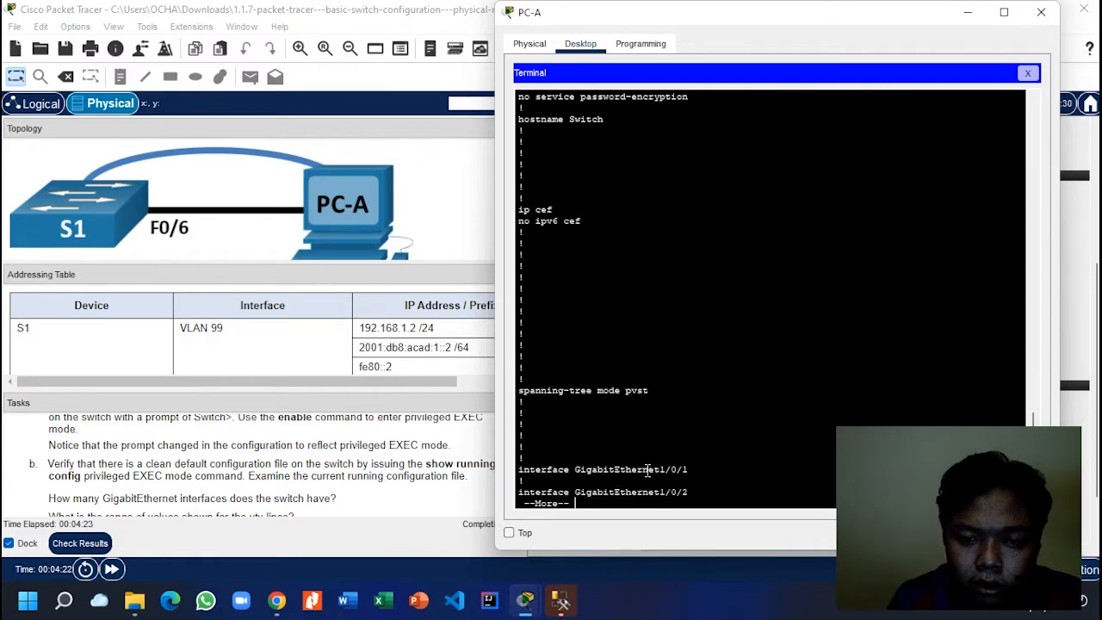
key(Return)
key(Return)
key(Return)
key(Return)
key(Return)
key(Return)
key(Return)
key(Return)
key(Return)
key(Return)
key(Return)
key(Return)
key(Return)
key(Return)
key(Return)
key(Return)
key(Return)
key(Return)
key(Return)
key(Return)
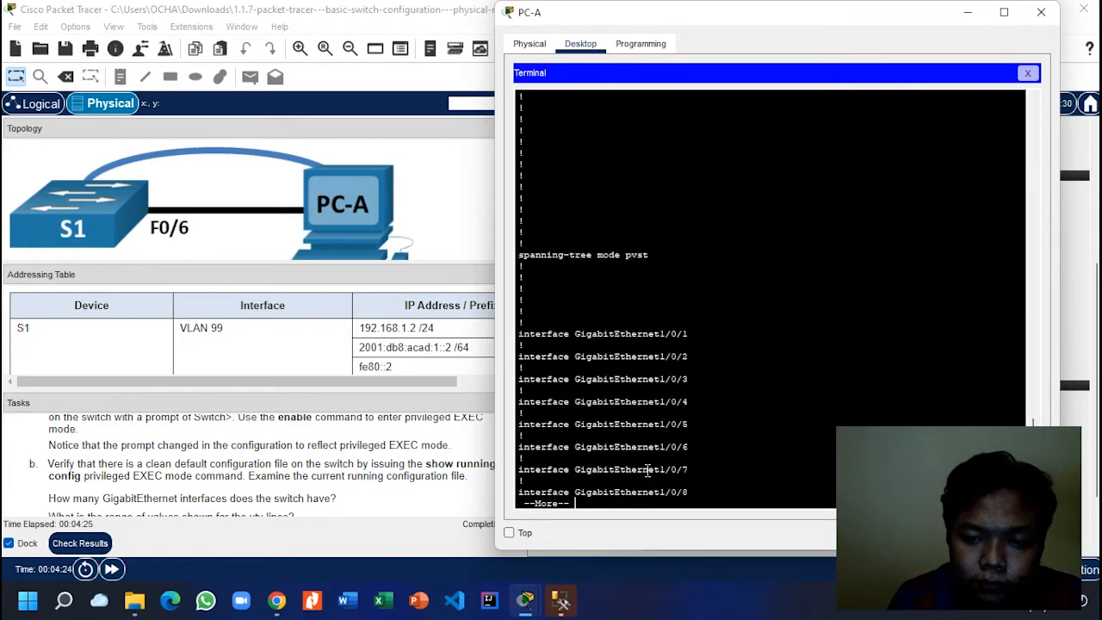
key(Return)
key(Return)
key(Return)
key(Return)
key(Return)
key(Return)
key(Return)
key(Return)
key(Return)
key(Return)
key(Return)
key(Return)
key(Return)
key(Return)
key(Return)
key(Return)
key(Return)
key(Return)
key(Return)
key(Return)
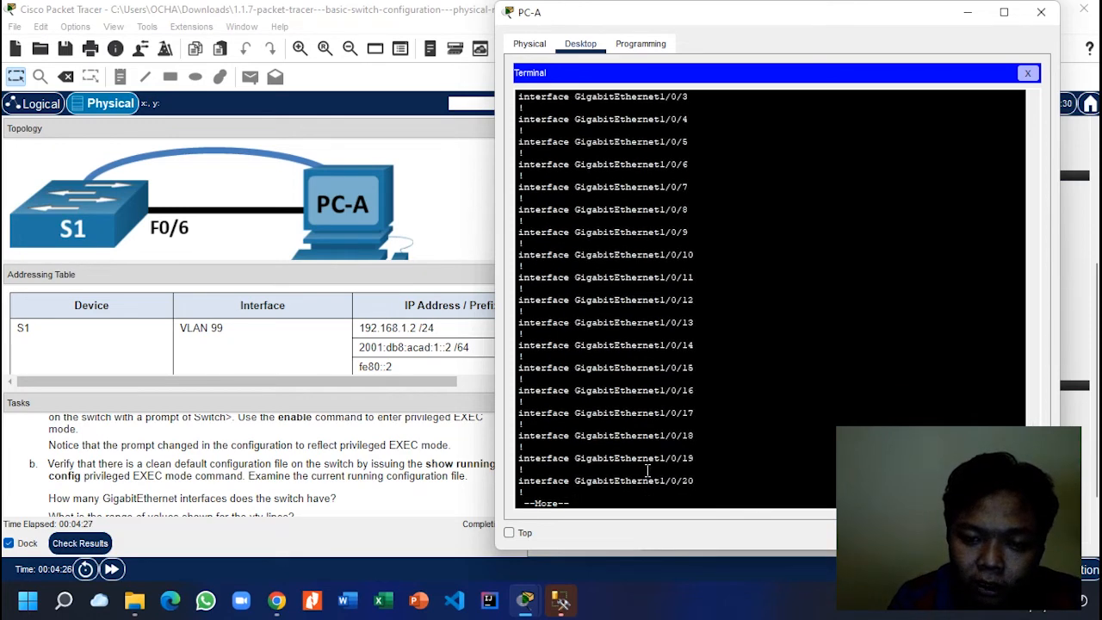
key(Return)
key(Return)
key(Return)
key(Return)
key(Return)
key(Return)
key(Return)
key(Return)
key(Return)
key(Return)
key(Return)
key(Return)
key(Return)
key(Return)
key(Return)
key(Return)
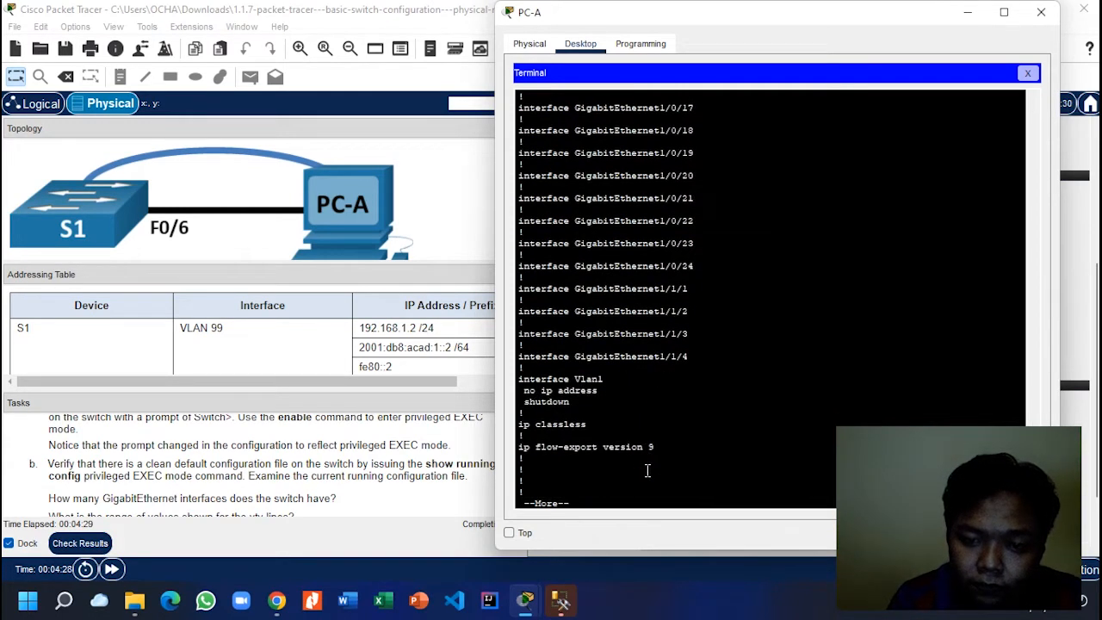
key(Return)
key(Return)
key(Return)
key(Return)
key(Return)
key(Return)
key(Return)
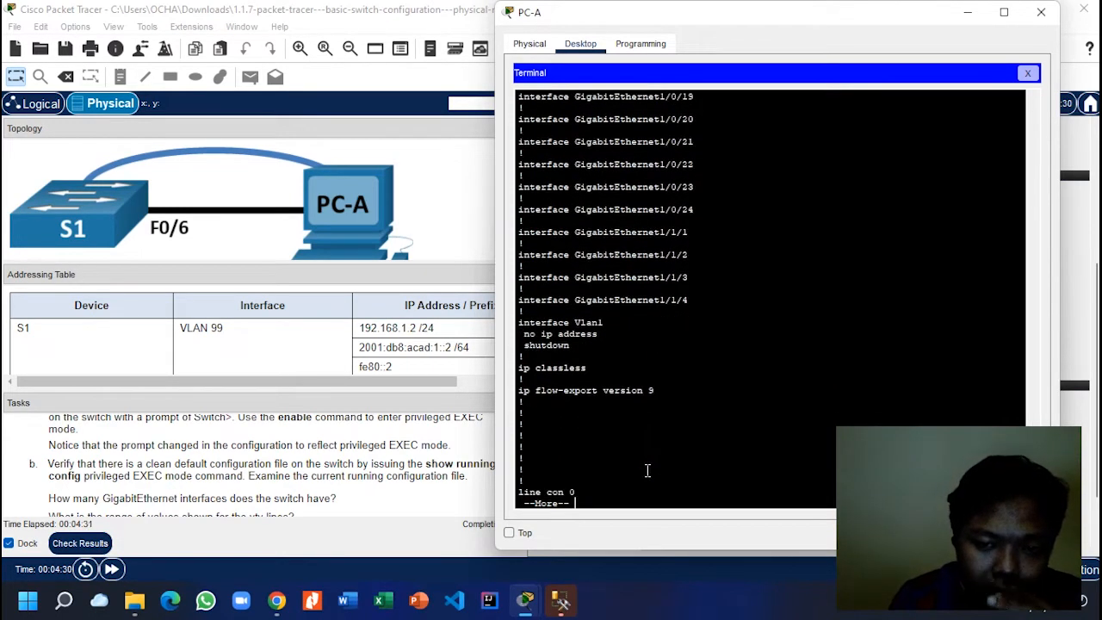
key(Return)
key(Return)
key(Return)
key(Return)
key(Return)
key(Return)
key(Return)
key(Return)
key(Return)
key(Return)
key(Return)
key(Return)
key(Return)
key(Return)
key(Return)
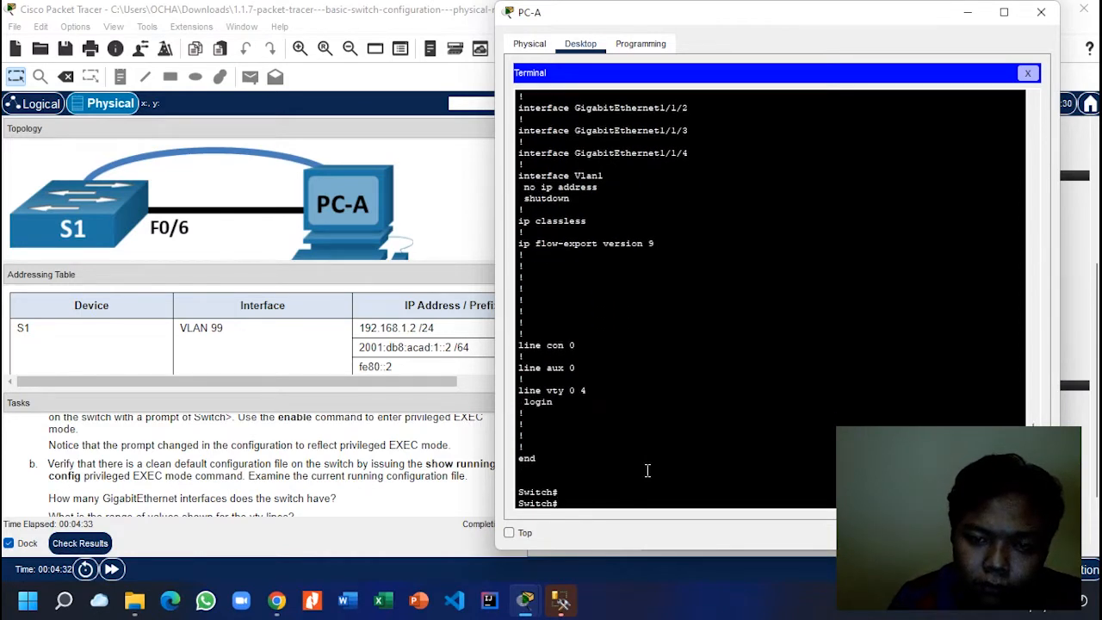
click(142, 441)
scroll(141, 443, down, 3)
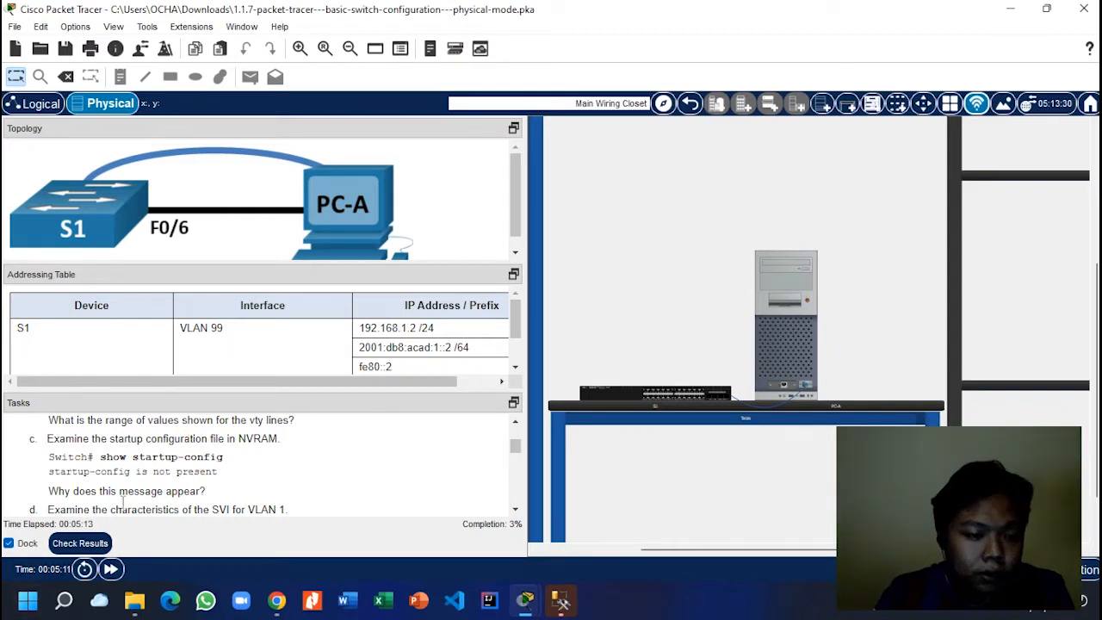
Step: Scroll the Tasks panel to step d, examining the VLAN 1 SVI
scroll(125, 490, down, 3)
scroll(127, 471, up, 1)
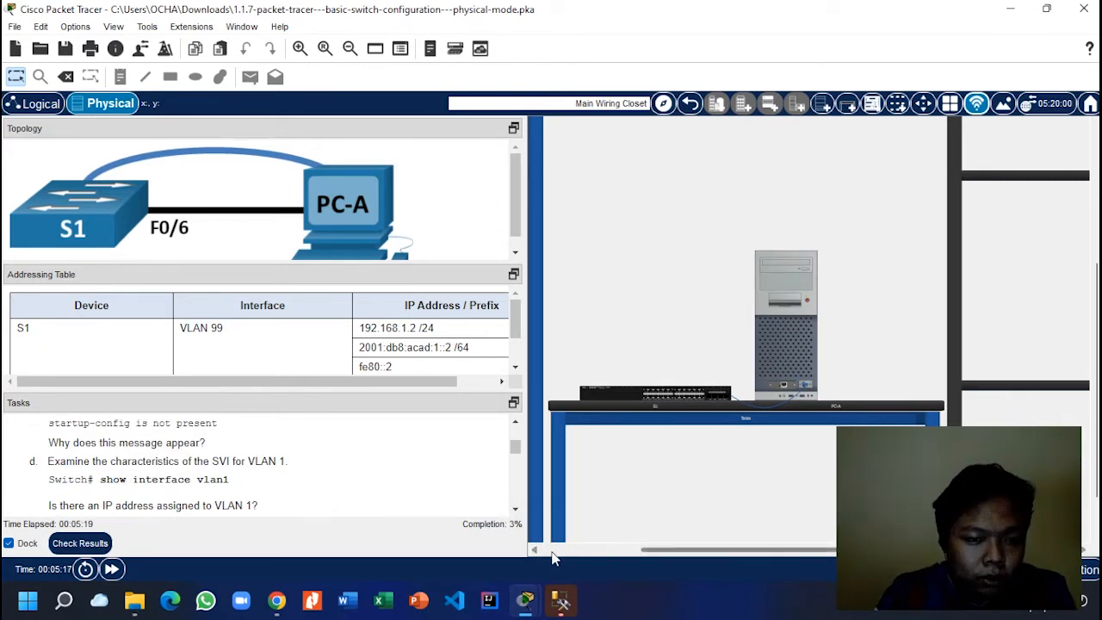
Step: Run show interfaces vlan 1 on S1 from PC-A's terminal
mouse_move(530, 605)
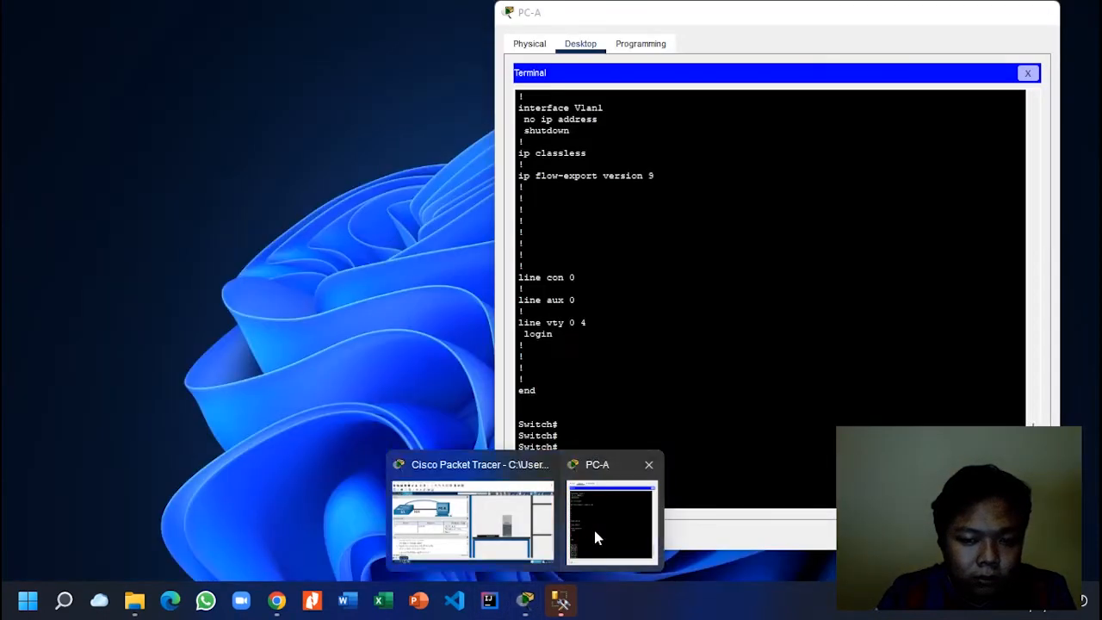
click(593, 527)
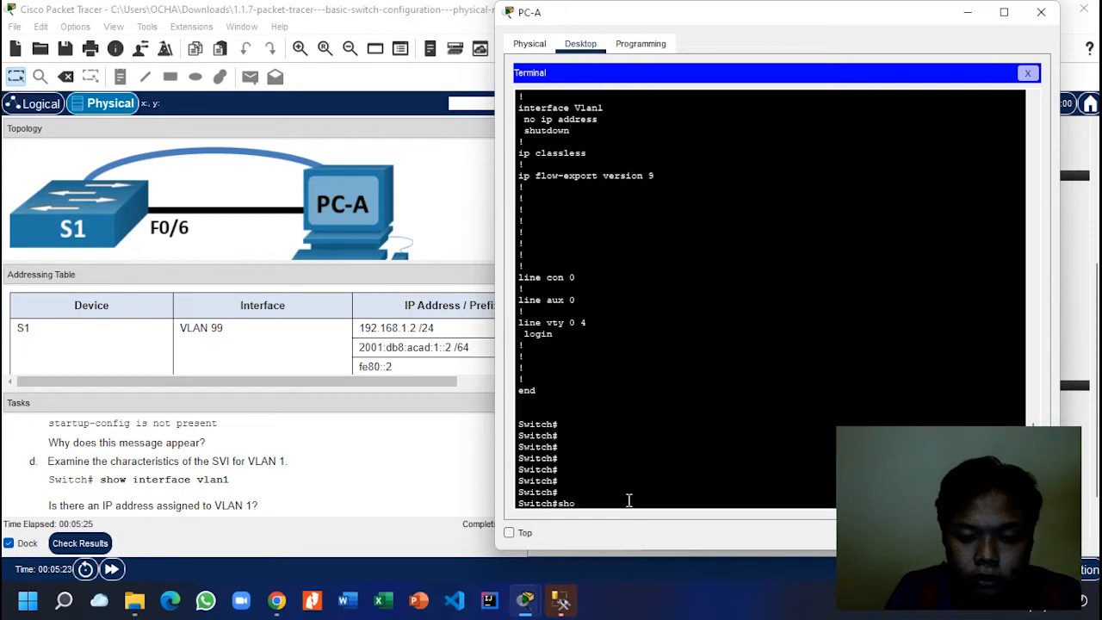
key(Tab)
text(in)
key(Tab)
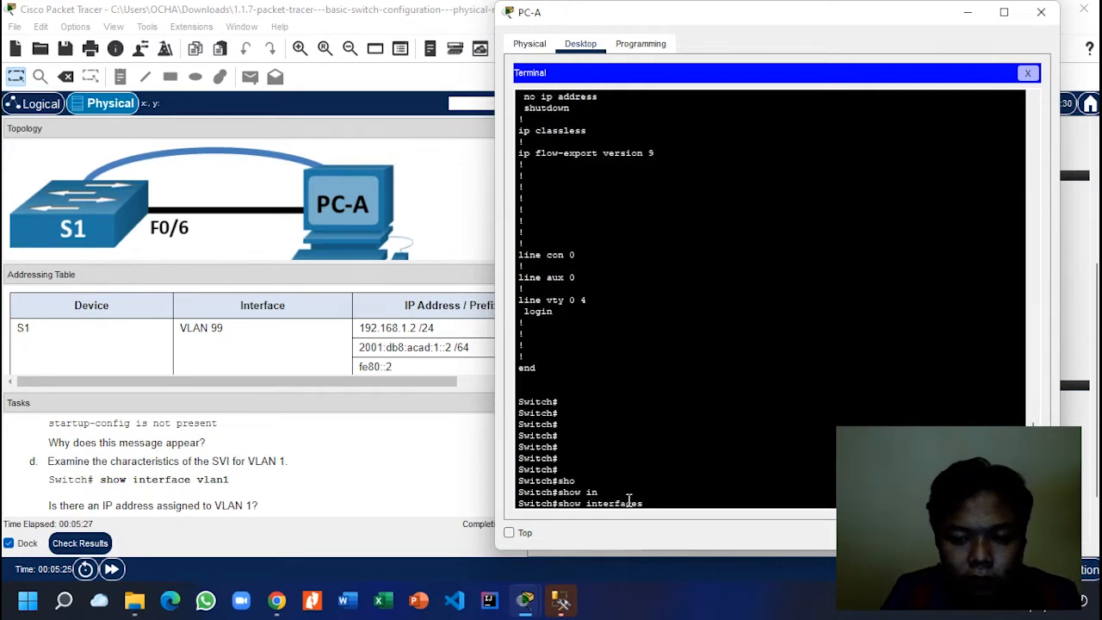
text(v)
key(Tab)
text(la)
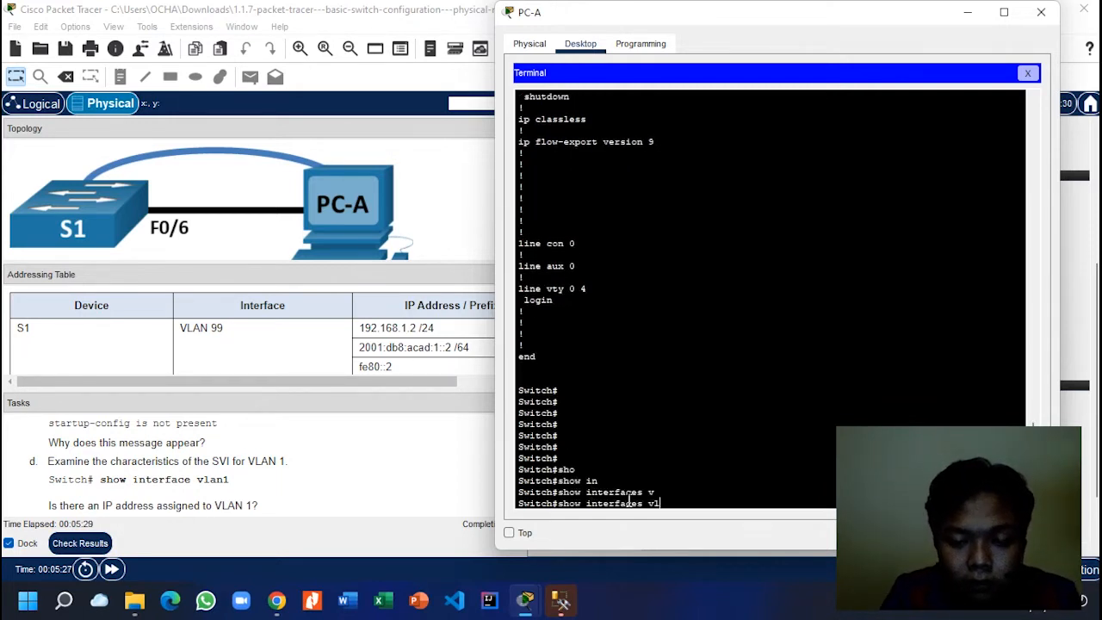
key(Tab)
text(1)
key(Return)
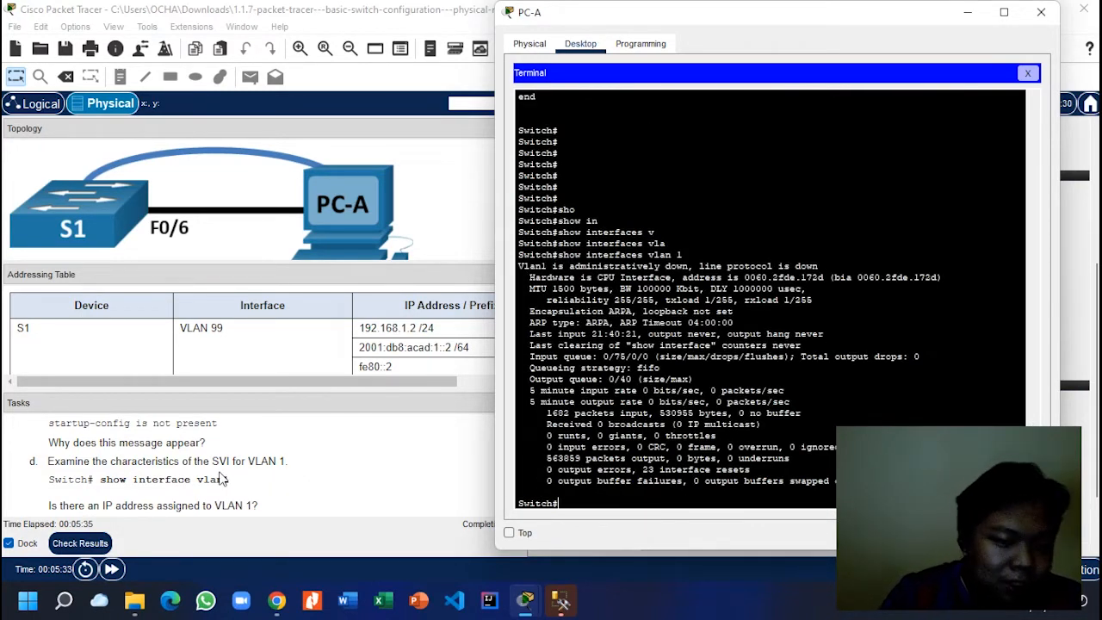
Step: Highlight the burned-in MAC address, then scroll Tasks to steps f–h in the main workspace
scroll(219, 475, down, 1)
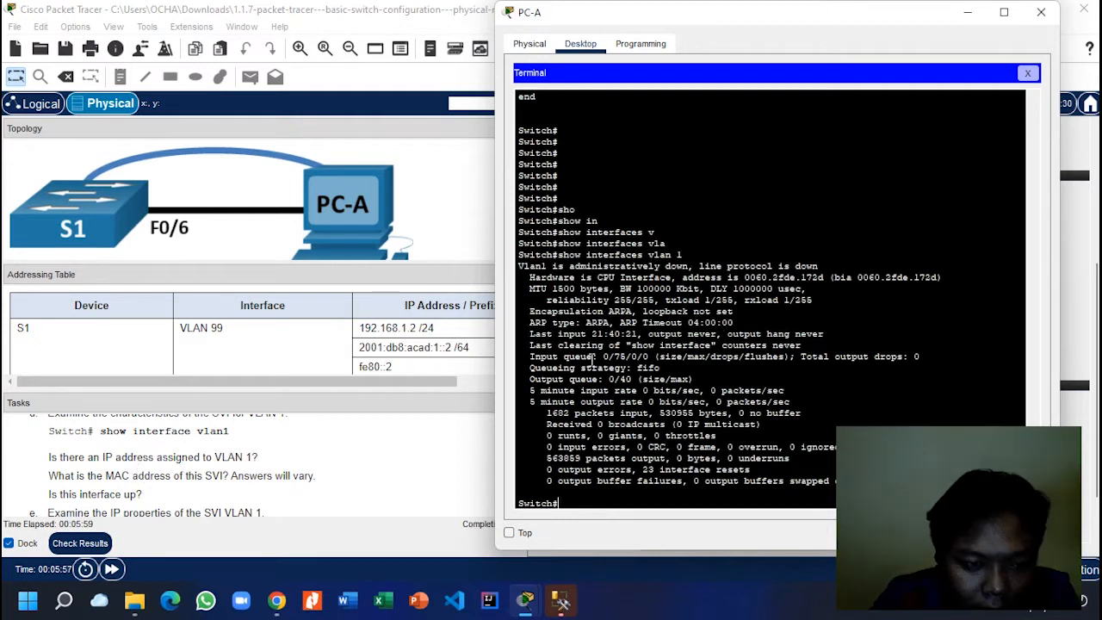
drag(833, 277, 938, 277)
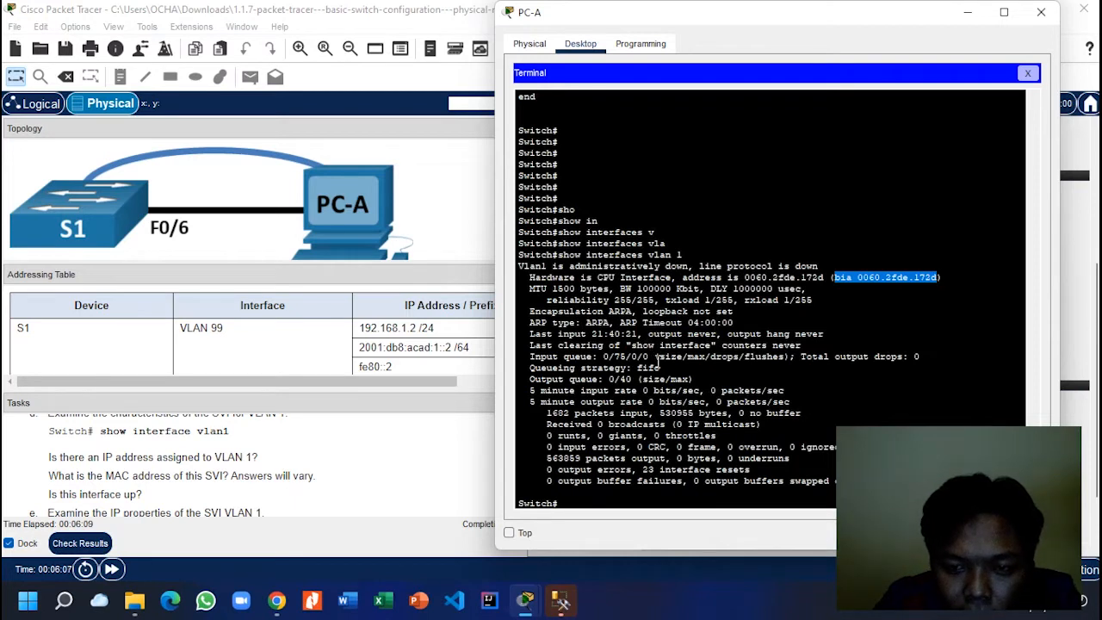
click(658, 357)
scroll(174, 494, down, 1)
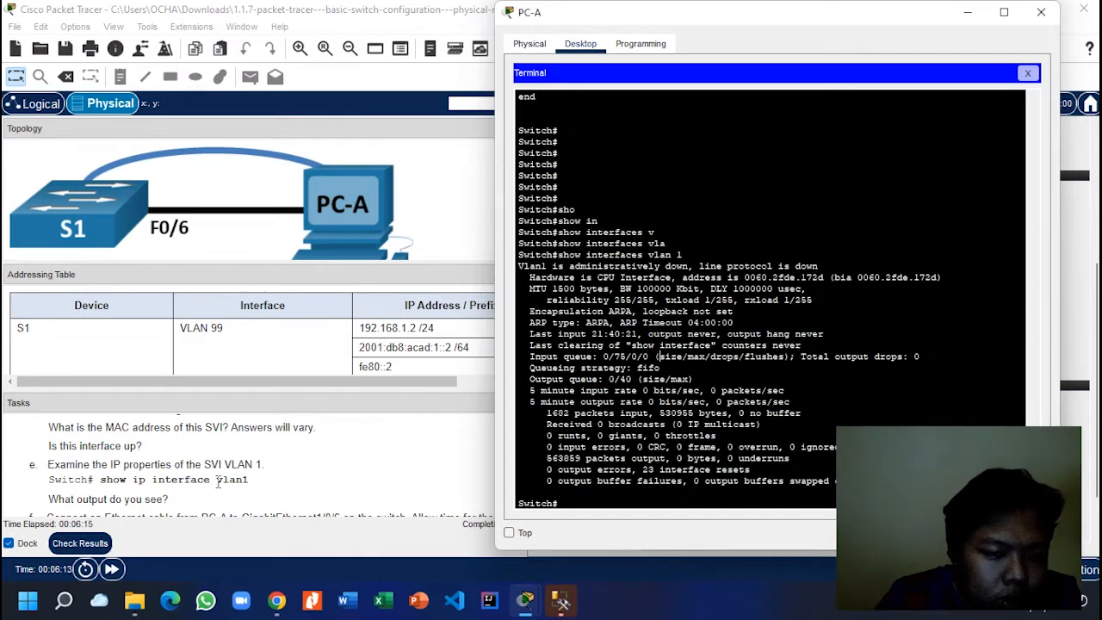
scroll(219, 482, down, 1)
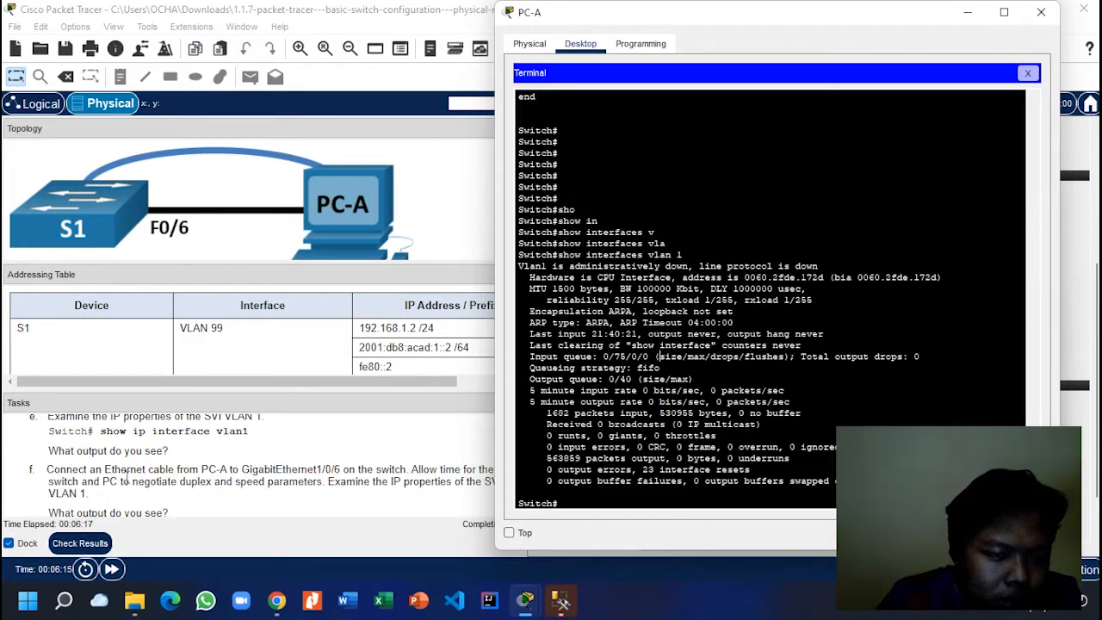
scroll(128, 476, down, 1)
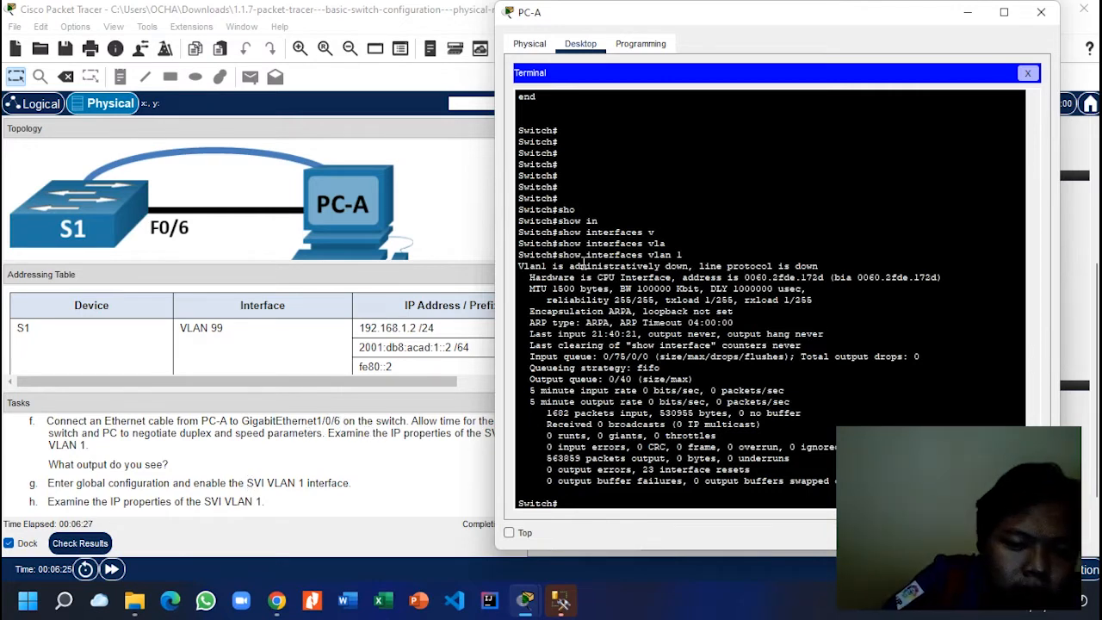
click(398, 474)
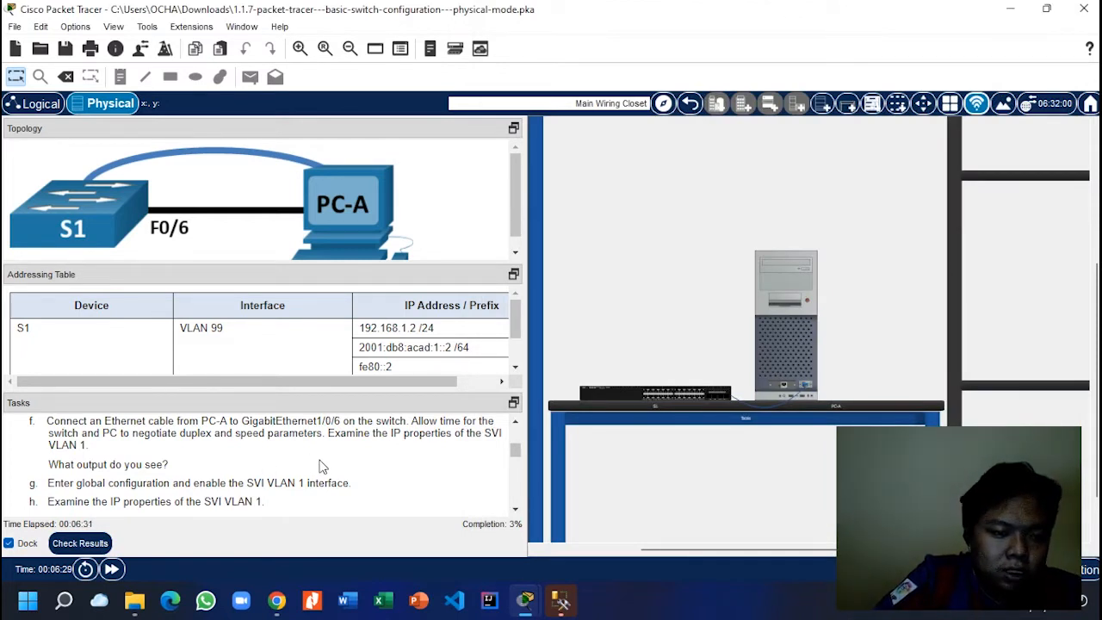
Step: Return to the Physical wiring-closet view and take the first green Ethernet cable from the pegboard
mouse_move(560, 600)
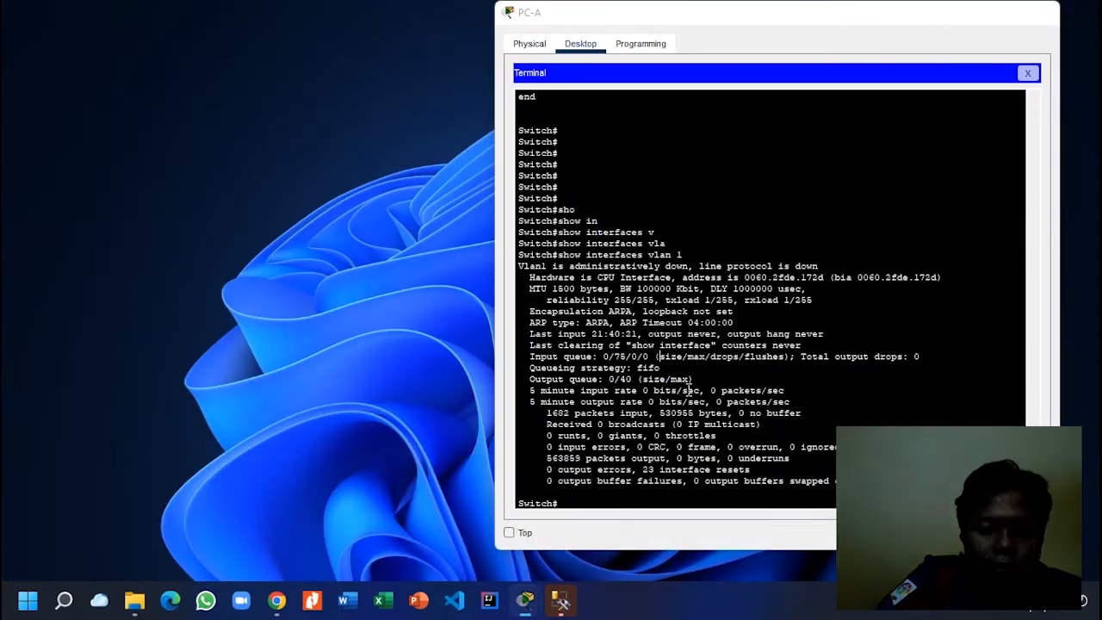
click(589, 553)
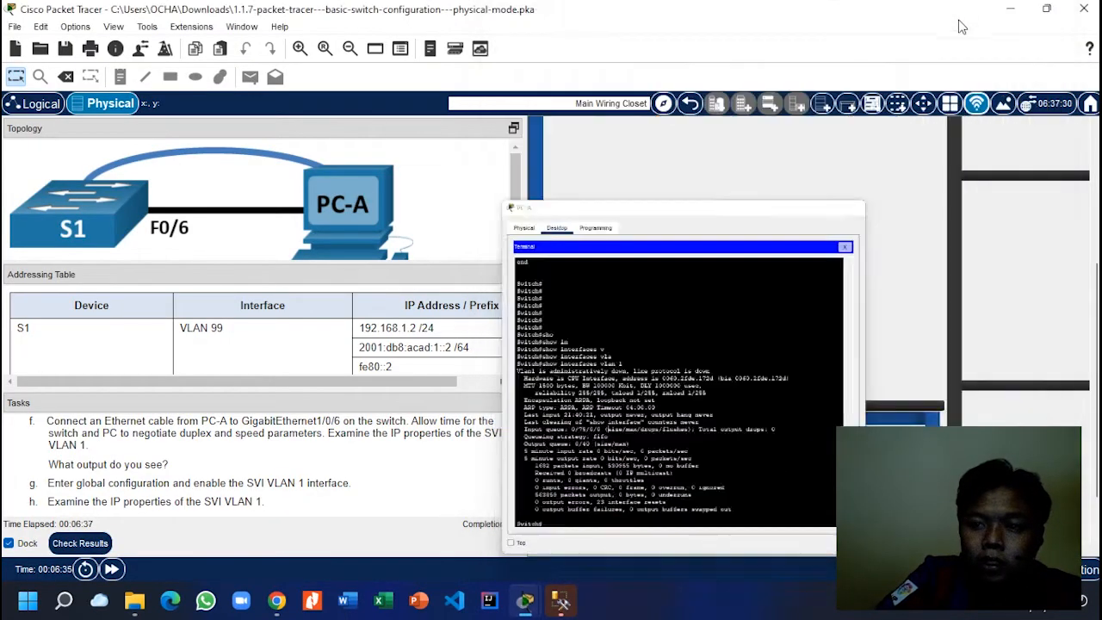
click(962, 27)
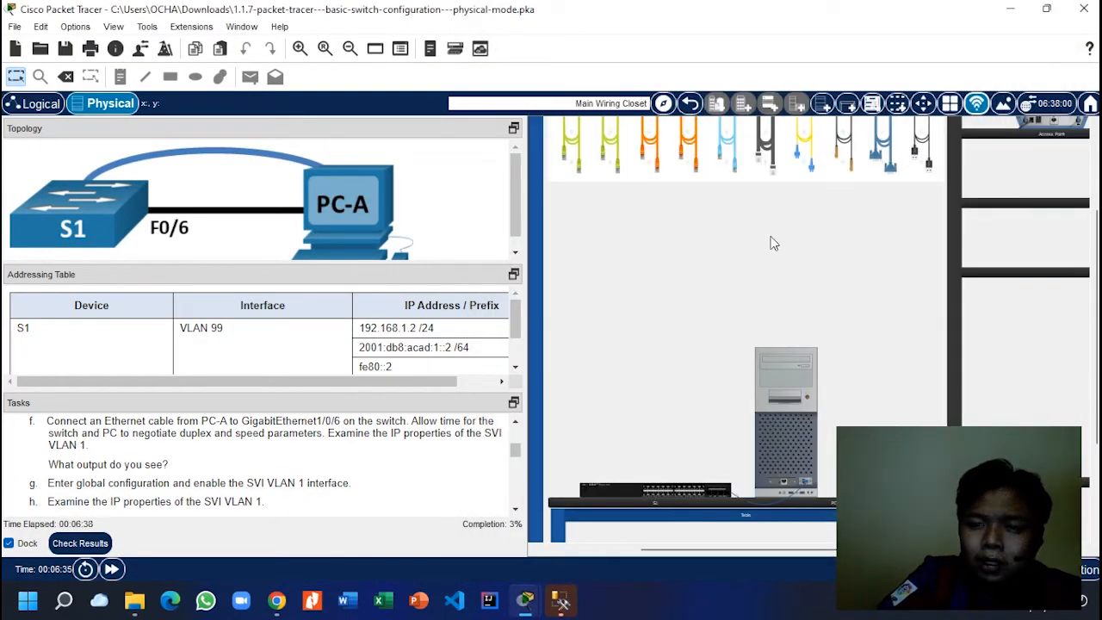
scroll(632, 219, up, 1)
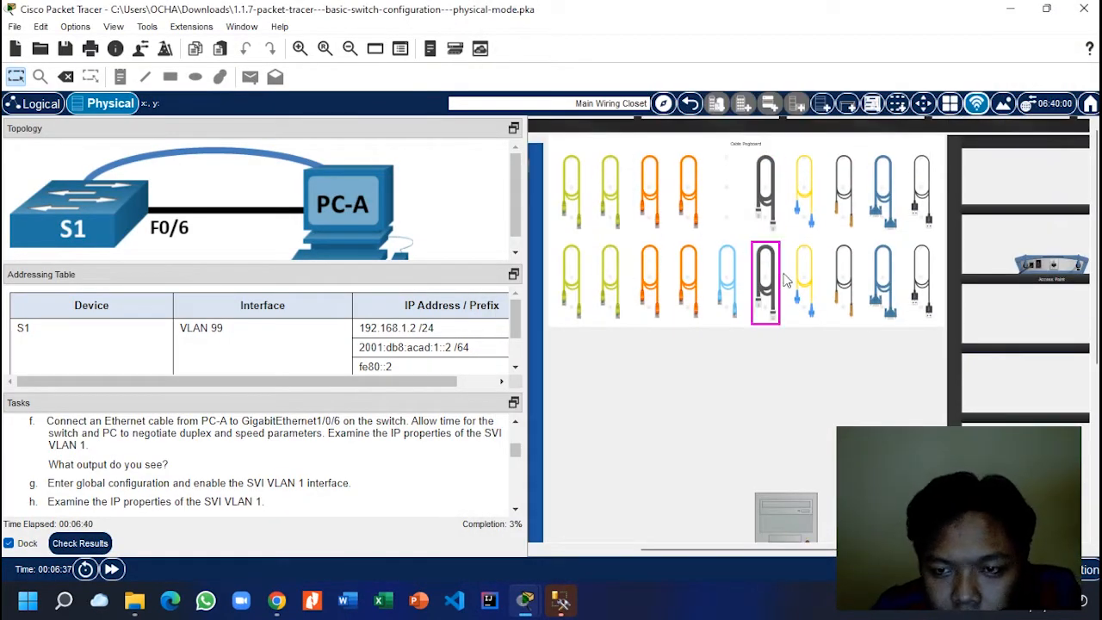
click(619, 192)
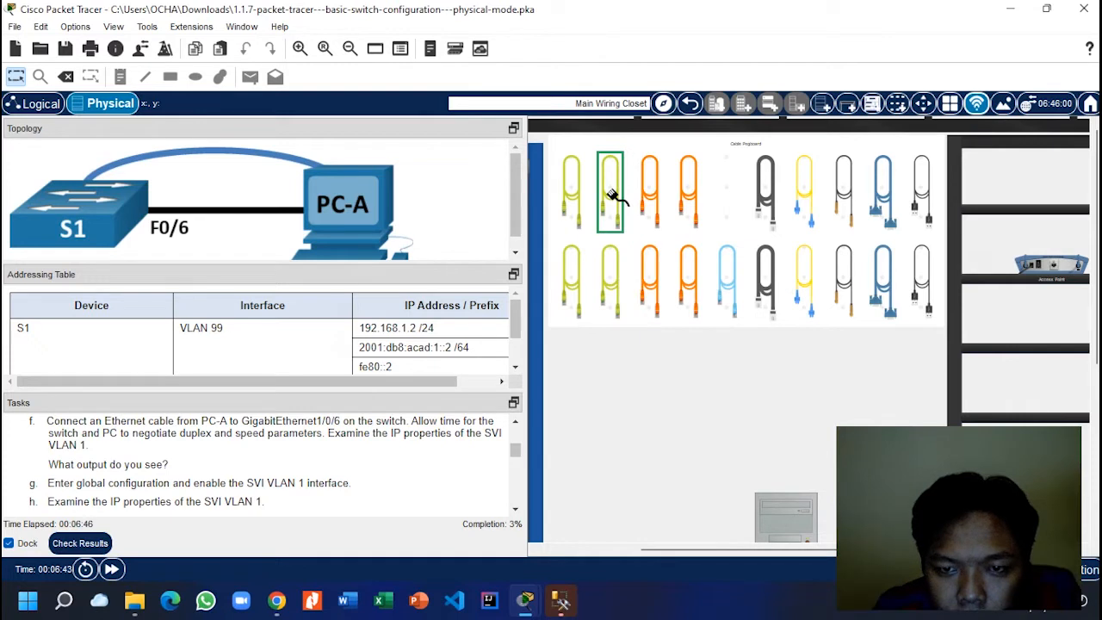
click(575, 220)
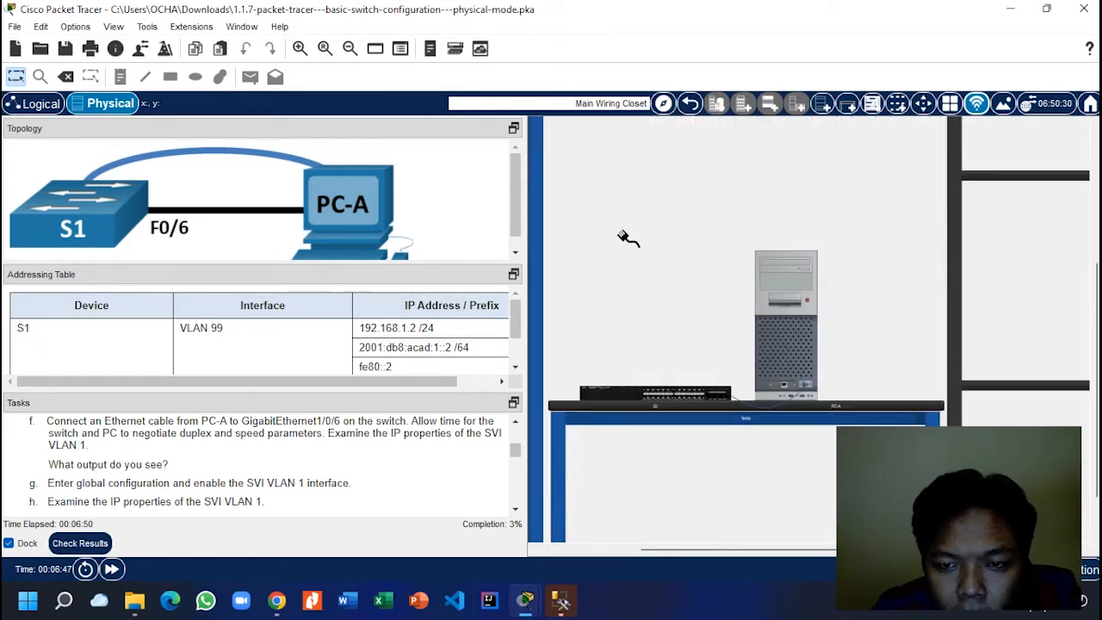
Step: Connect the cable from PC-A's rear port to S1's front GigabitEthernet1/0/6 port
click(783, 384)
click(636, 398)
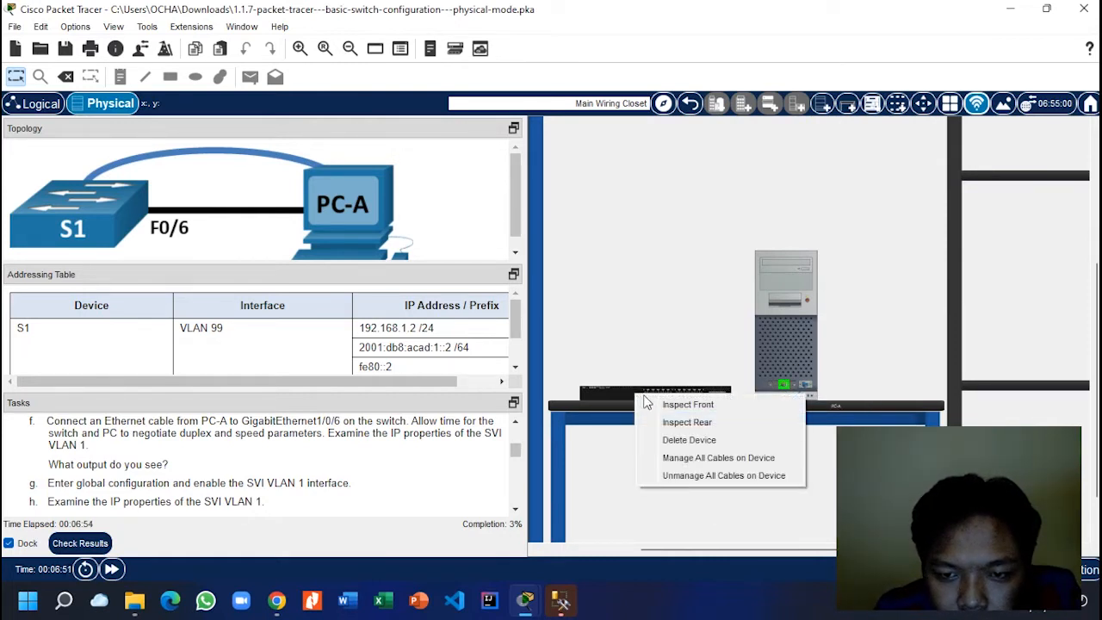
click(659, 404)
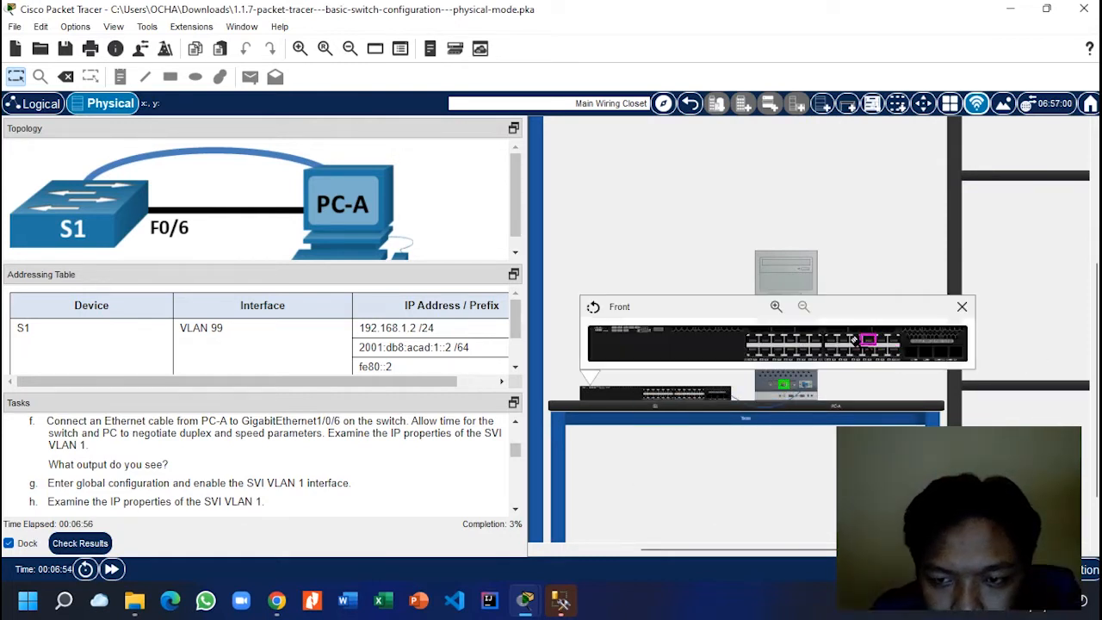
click(775, 351)
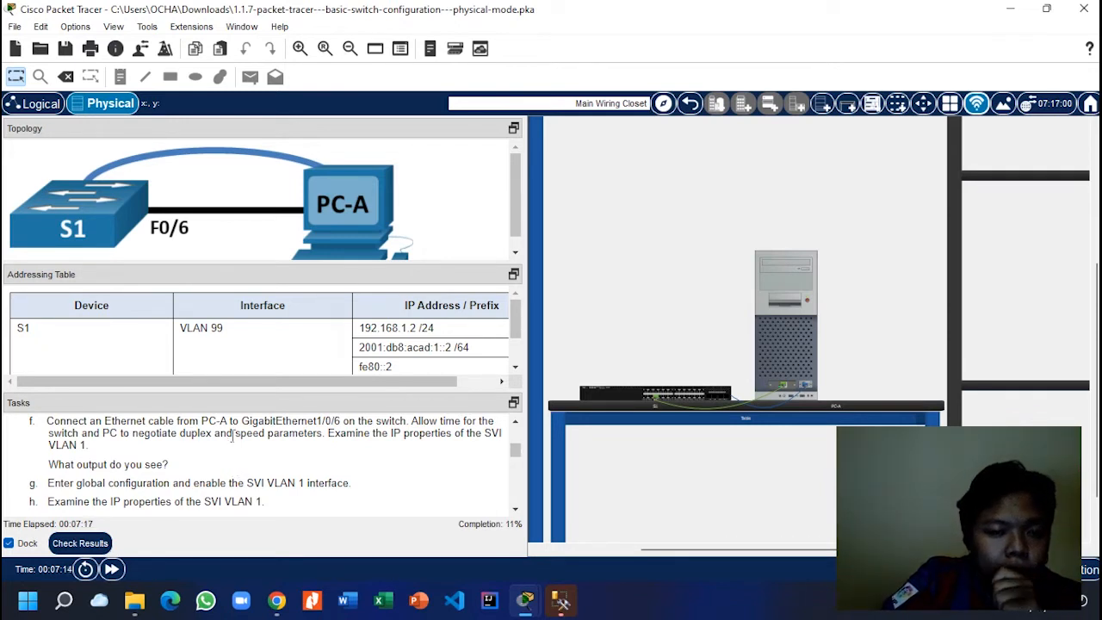
Step: Scroll the Tasks panel to step i and bring PC-A's terminal window back to front
scroll(249, 432, down, 1)
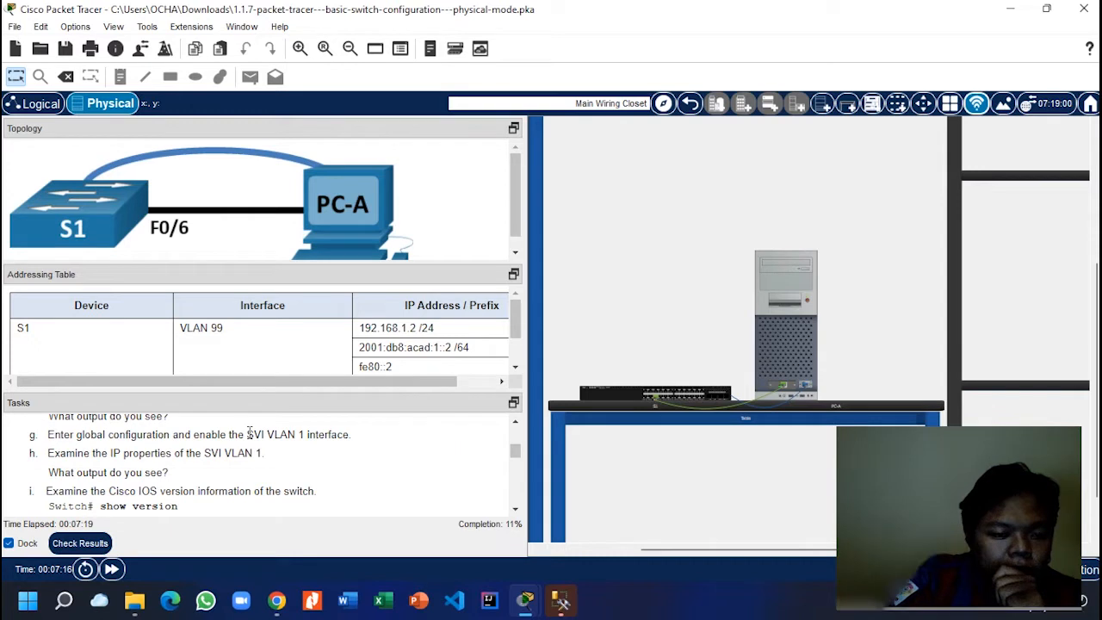
scroll(248, 432, up, 1)
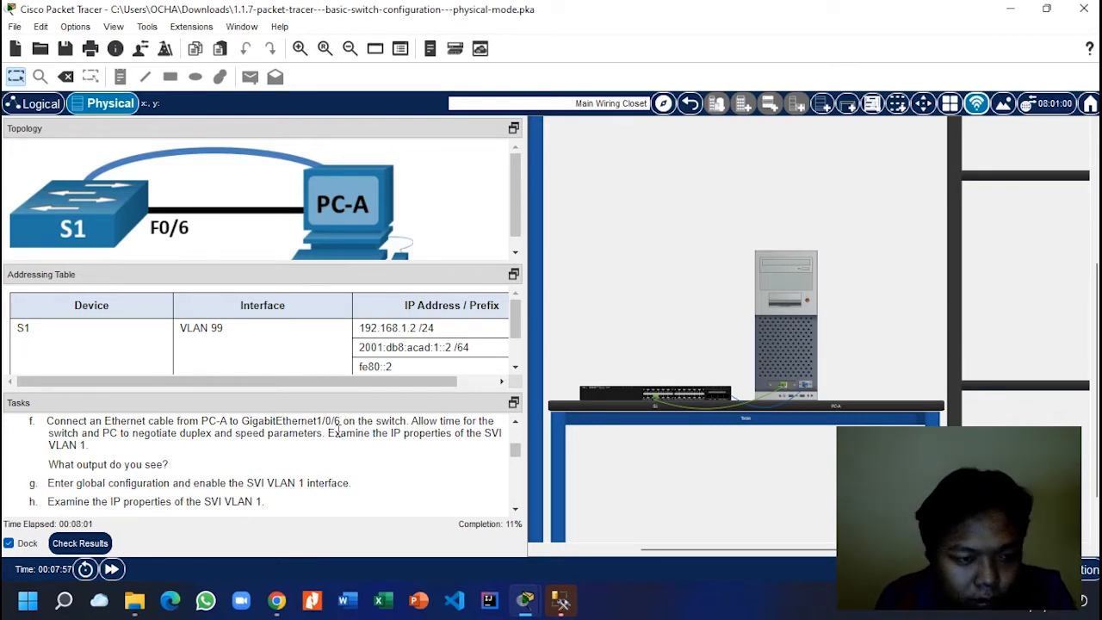
scroll(336, 448, down, 1)
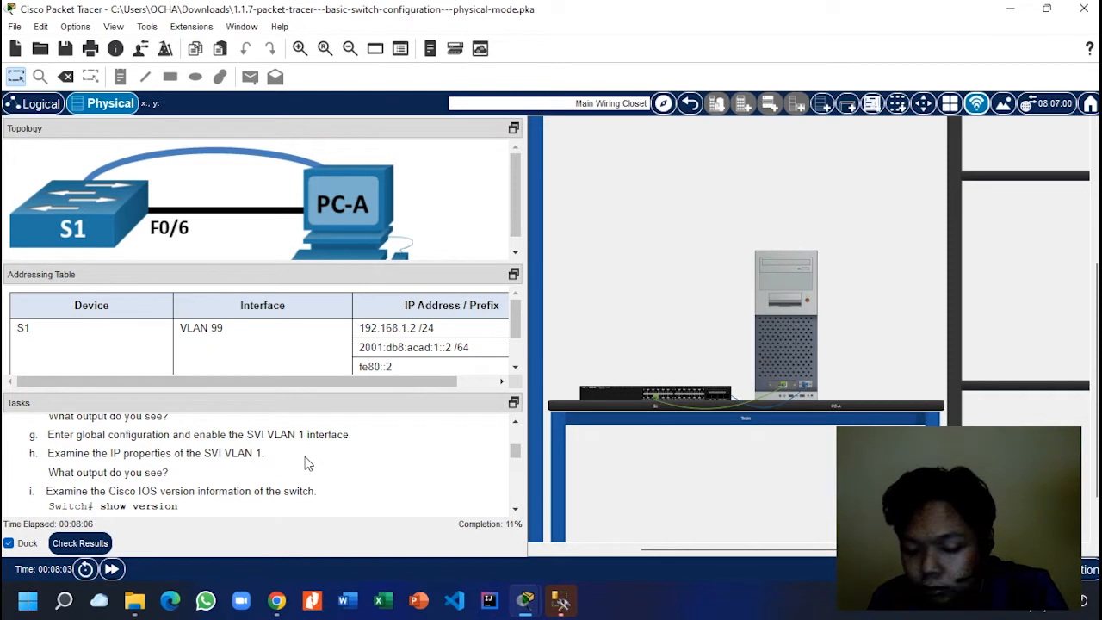
scroll(167, 438, down, 1)
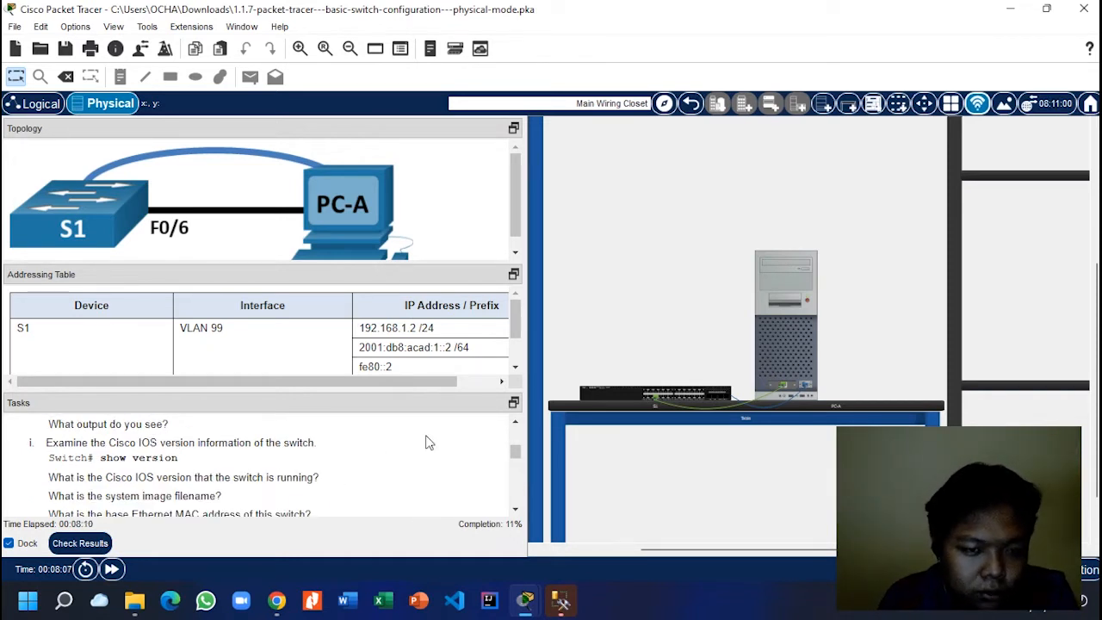
mouse_move(524, 600)
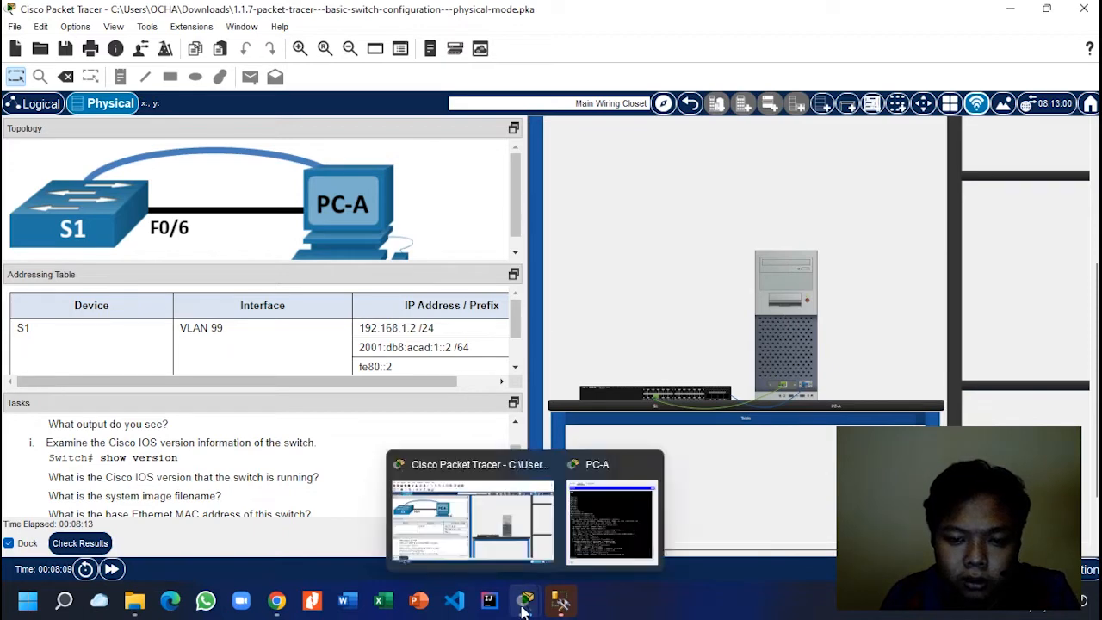
click(609, 544)
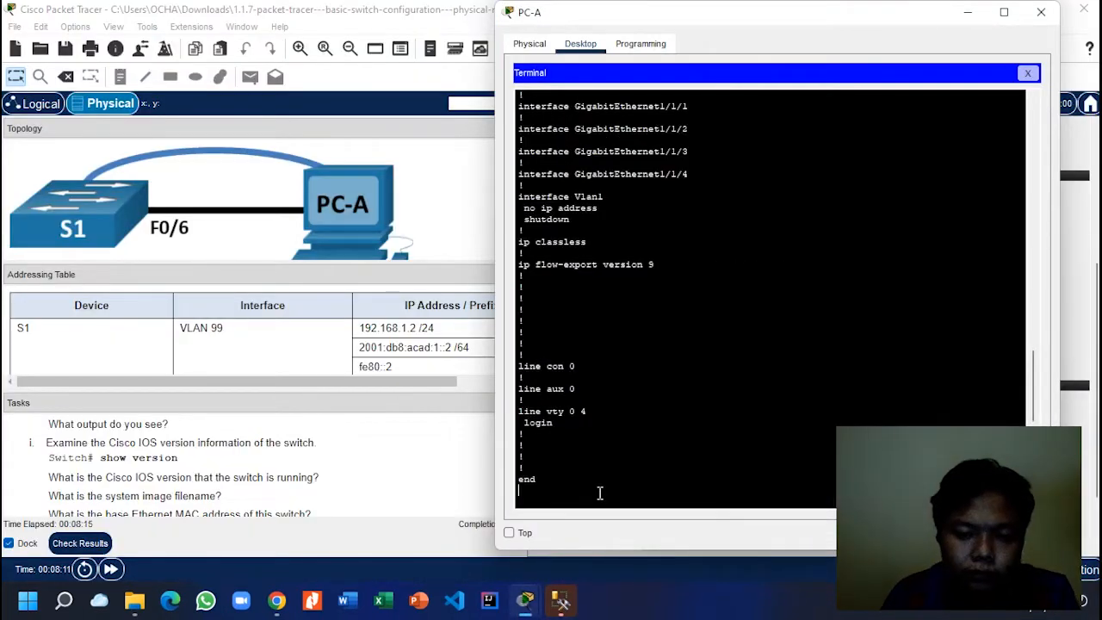
Step: Run show version on the switch from PC-A's terminal
click(600, 493)
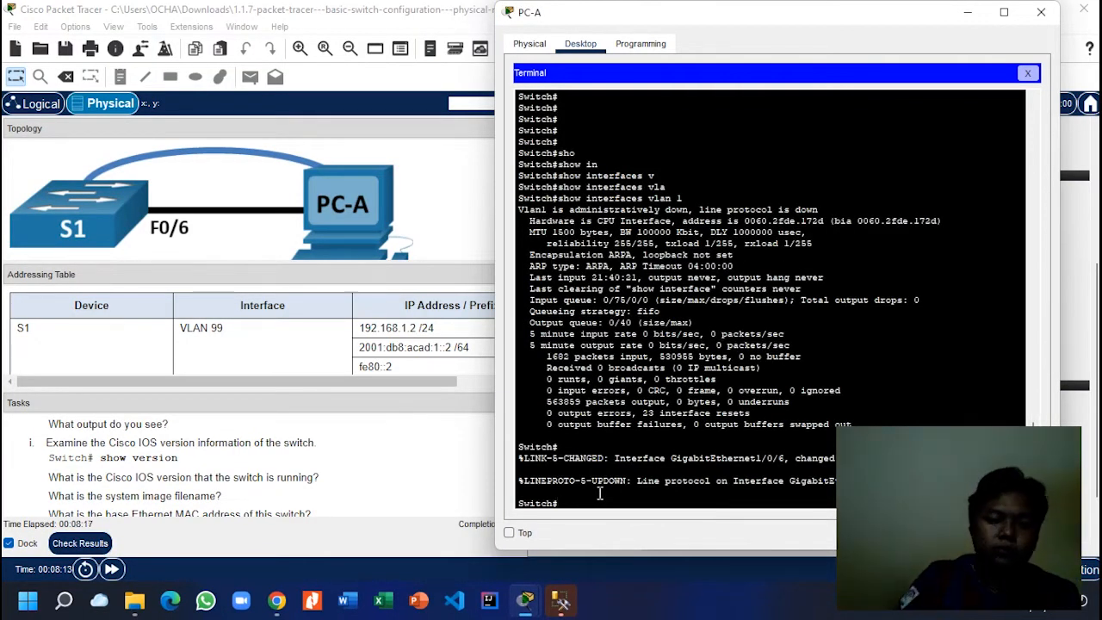
text(sho)
key(Tab)
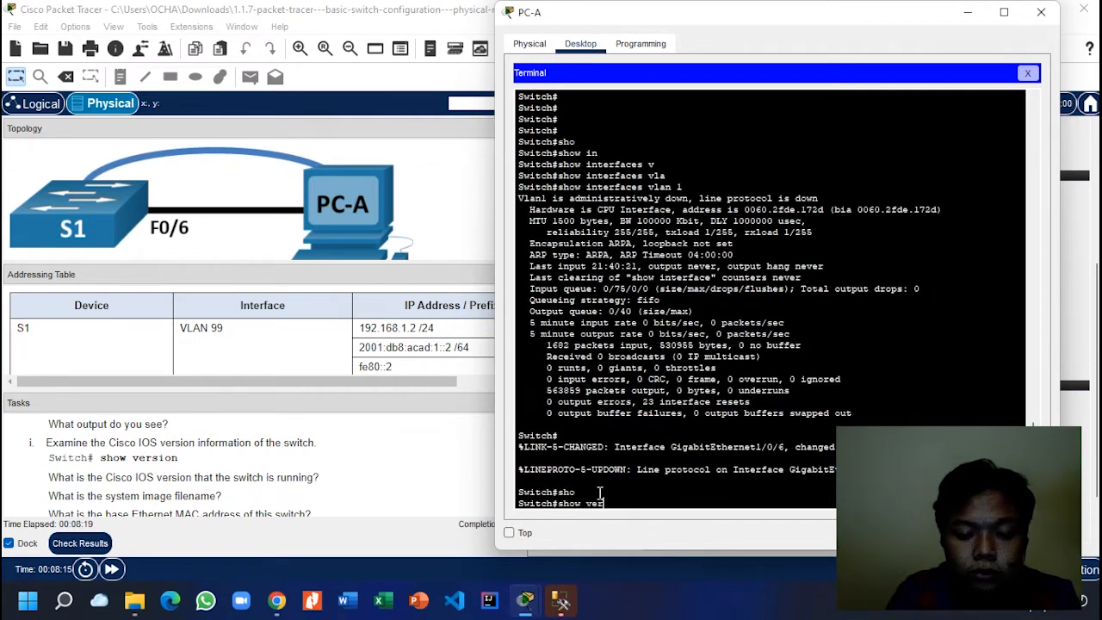
text(ver)
key(Tab)
key(Return)
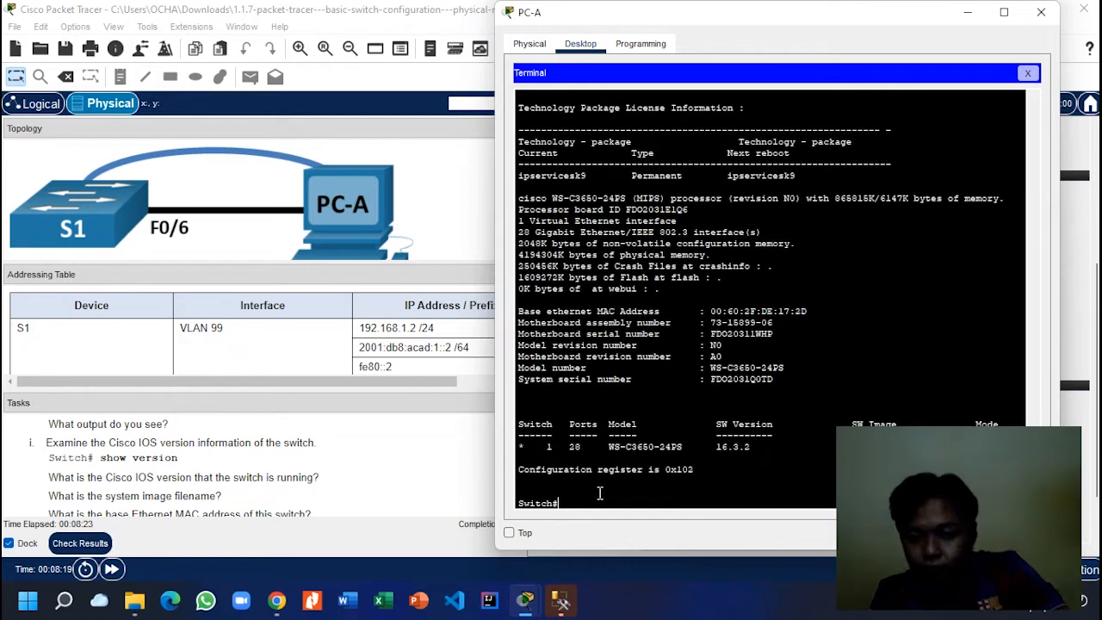
Step: Highlight the 16.3.2 software version in the output and scroll through it
drag(756, 446, 707, 445)
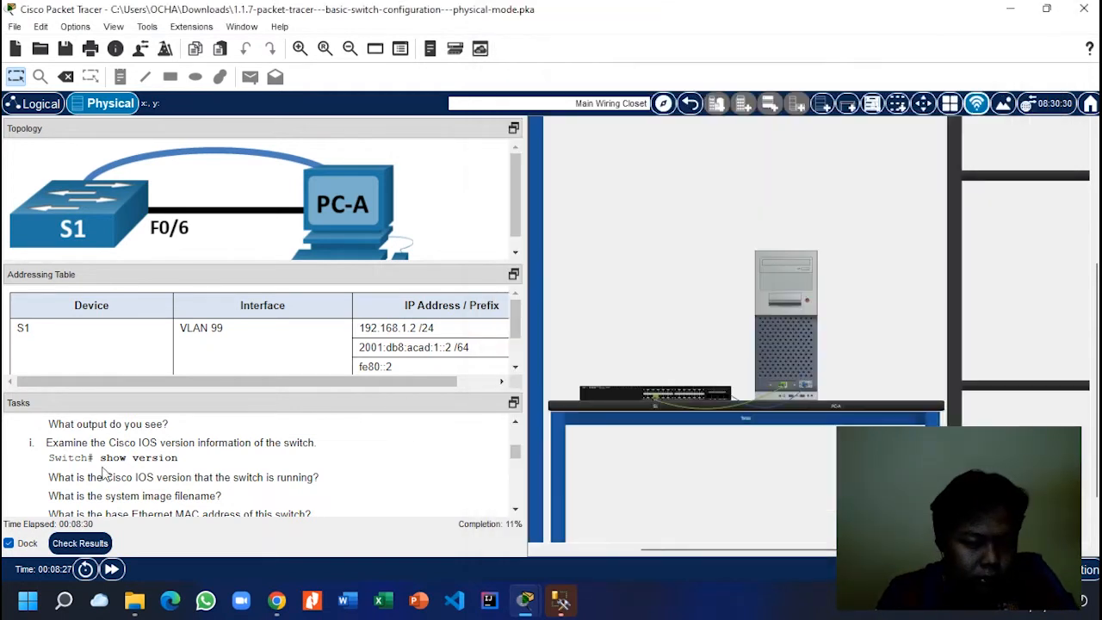
click(107, 473)
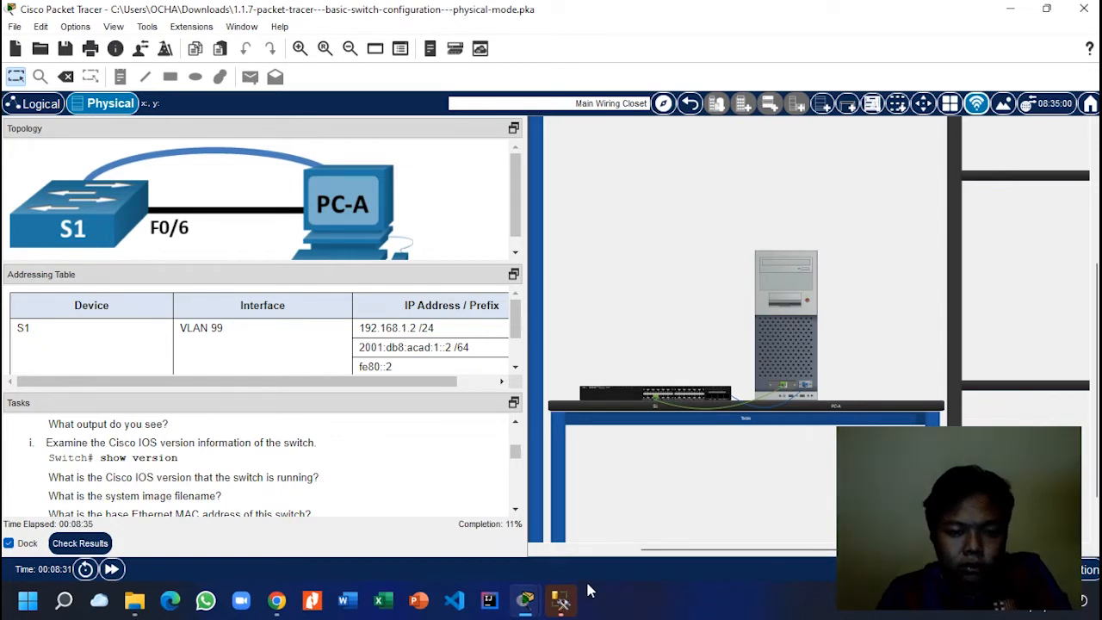
mouse_move(525, 600)
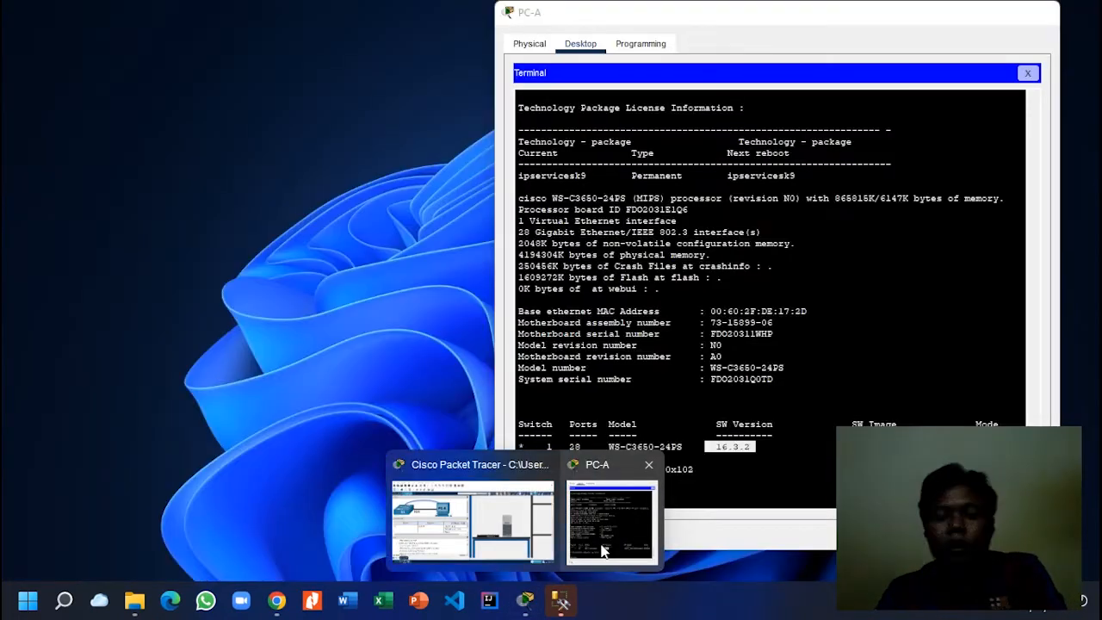
click(600, 551)
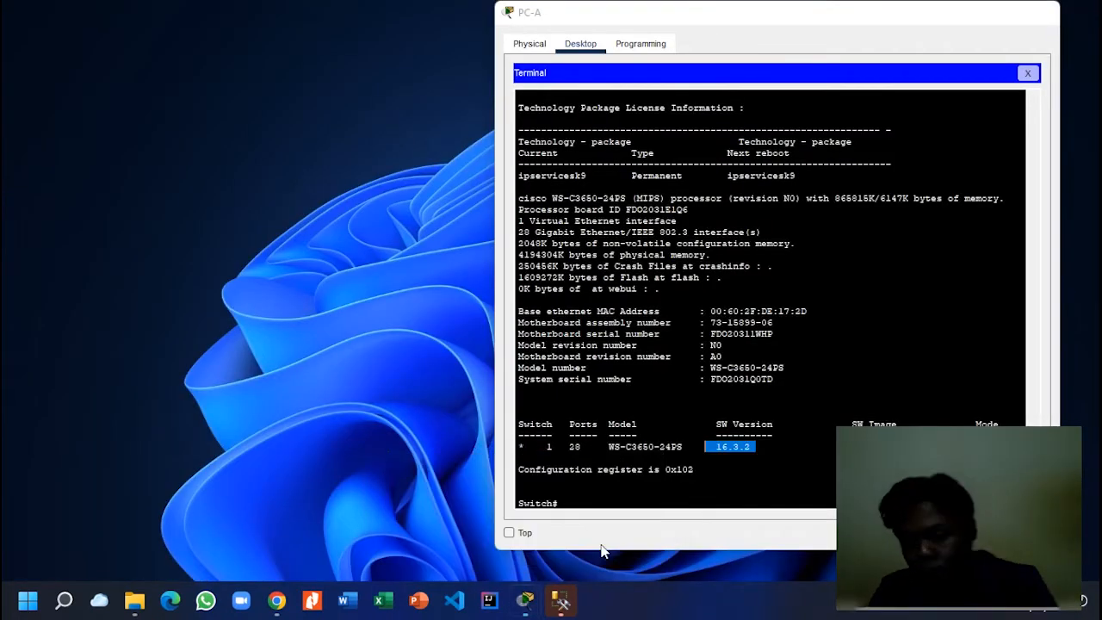
click(695, 458)
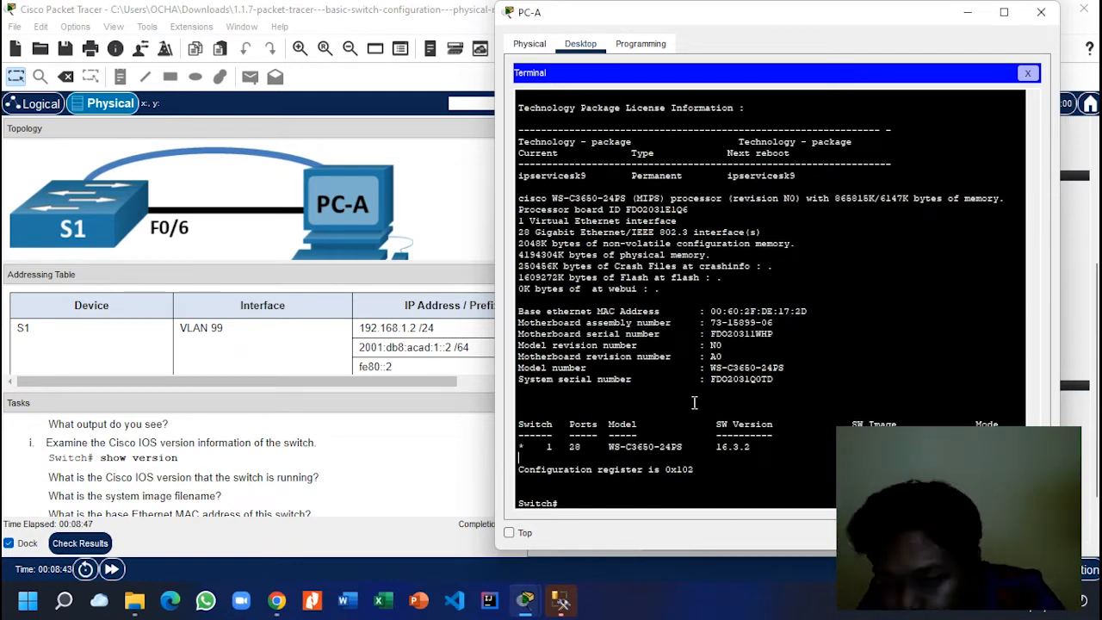
scroll(693, 403, up, 1)
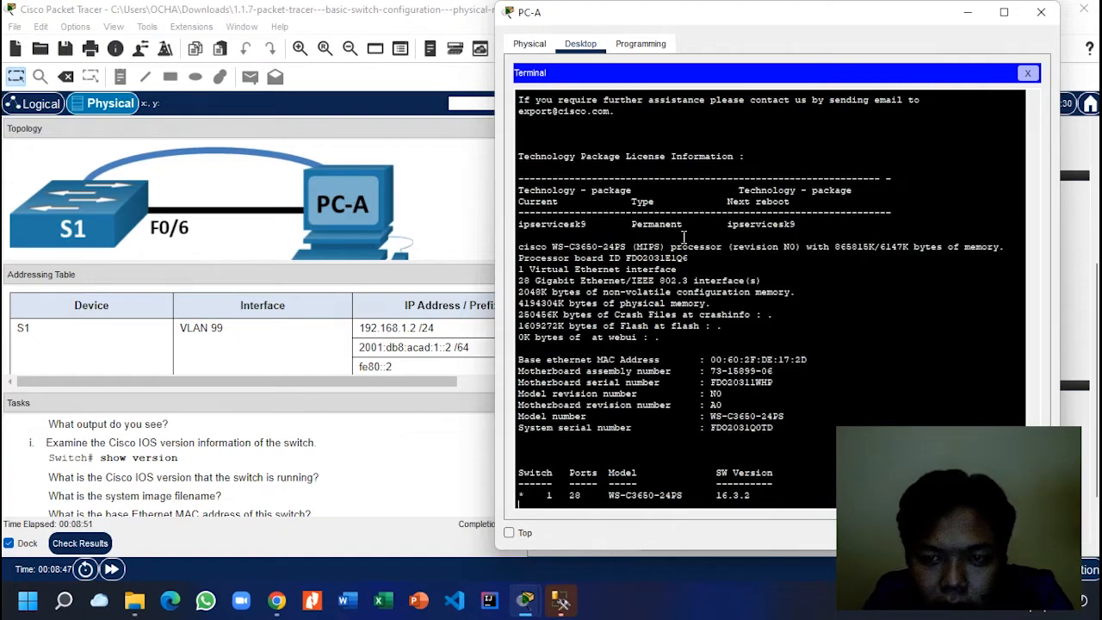
scroll(684, 235, up, 8)
scroll(683, 235, up, 6)
scroll(685, 240, down, 5)
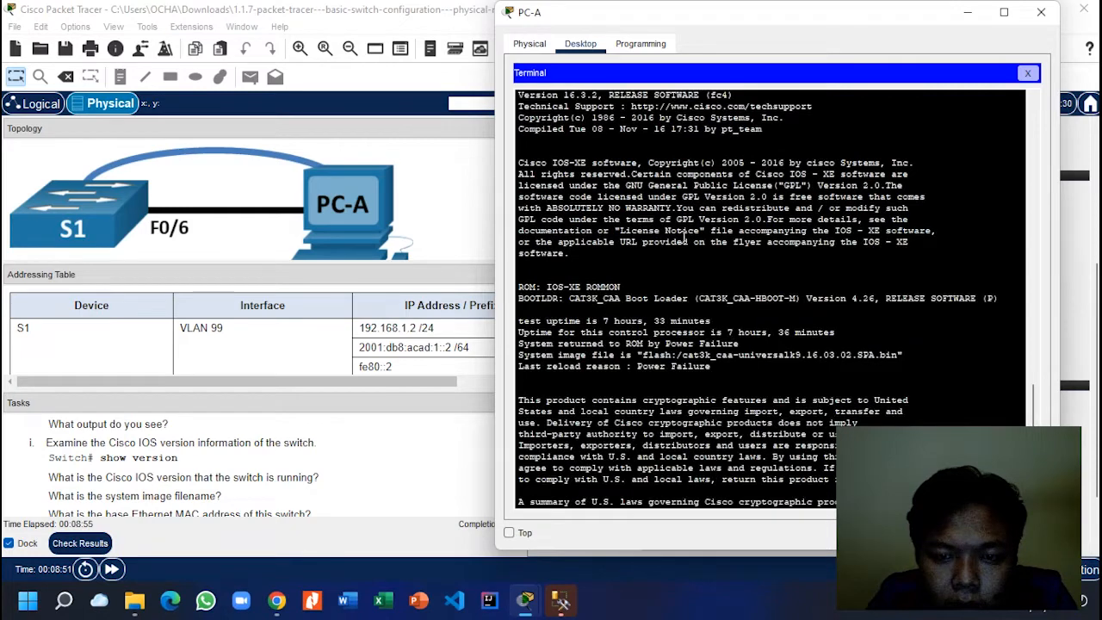
scroll(684, 236, down, 6)
scroll(684, 236, down, 2)
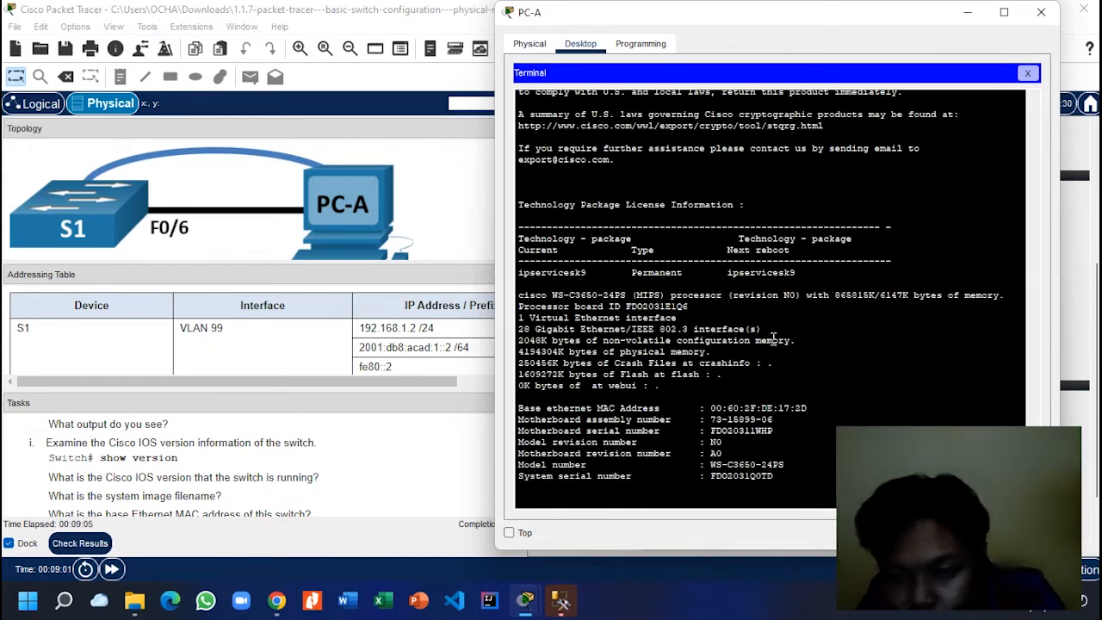
Step: Highlight the 'Version 16.3.2, RELEASE SOFTWARE (fc4)' line, then review the rest of the output
scroll(626, 202, up, 2)
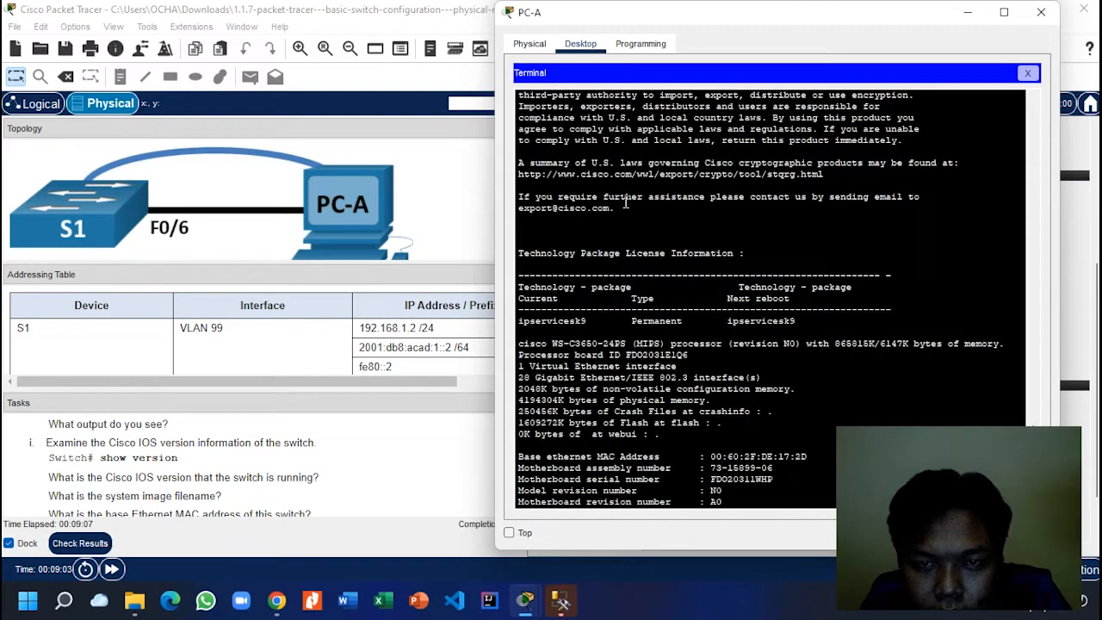
scroll(626, 201, up, 3)
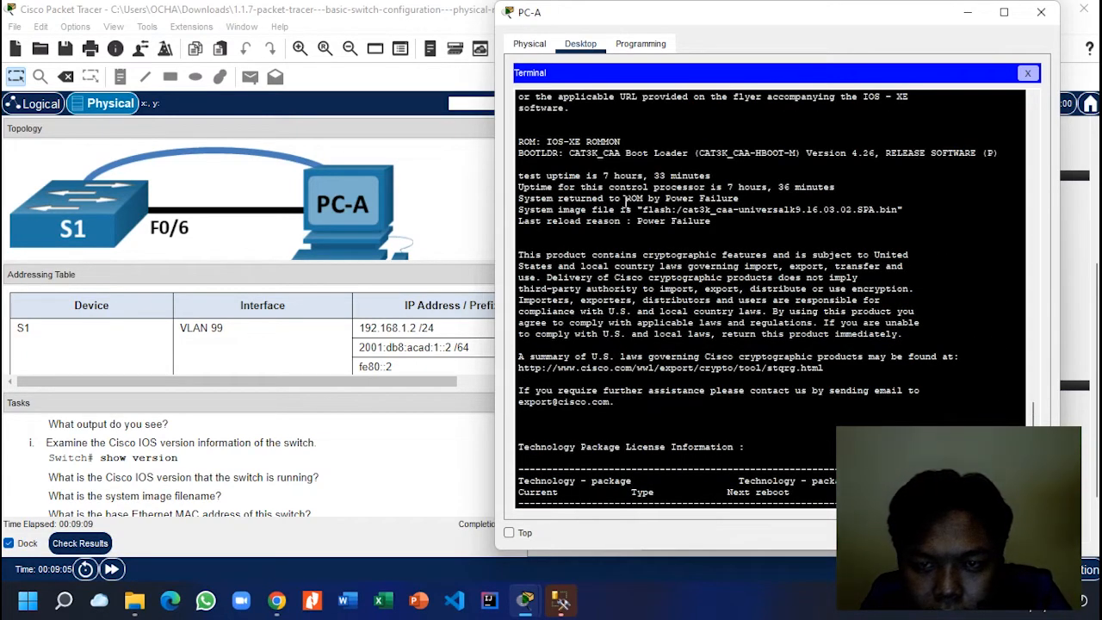
scroll(625, 201, up, 1)
scroll(625, 201, up, 4)
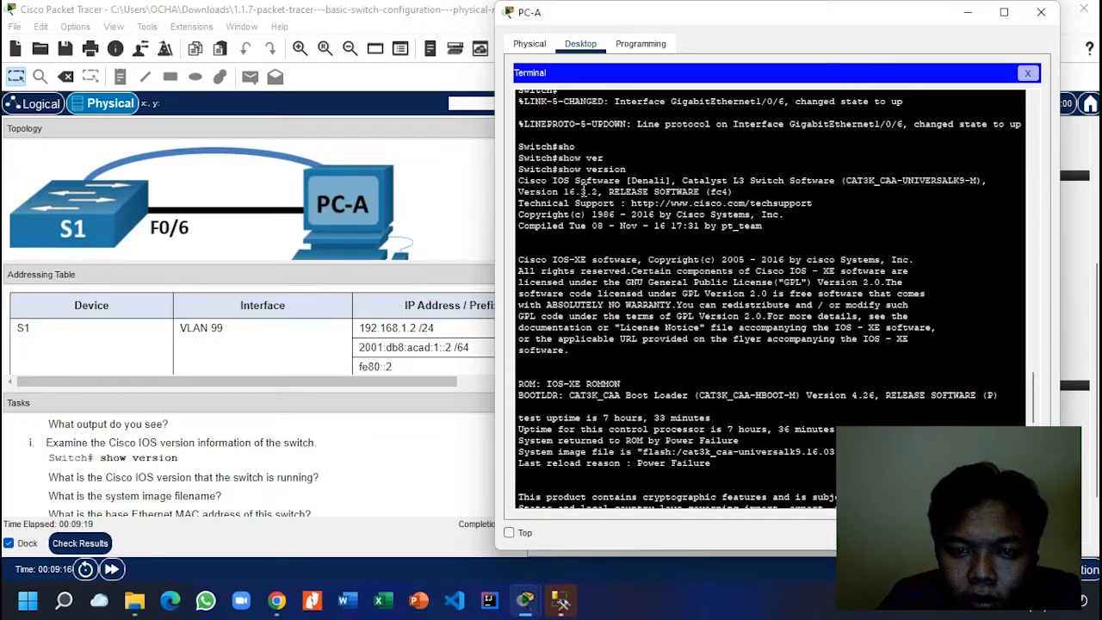
drag(564, 191, 770, 191)
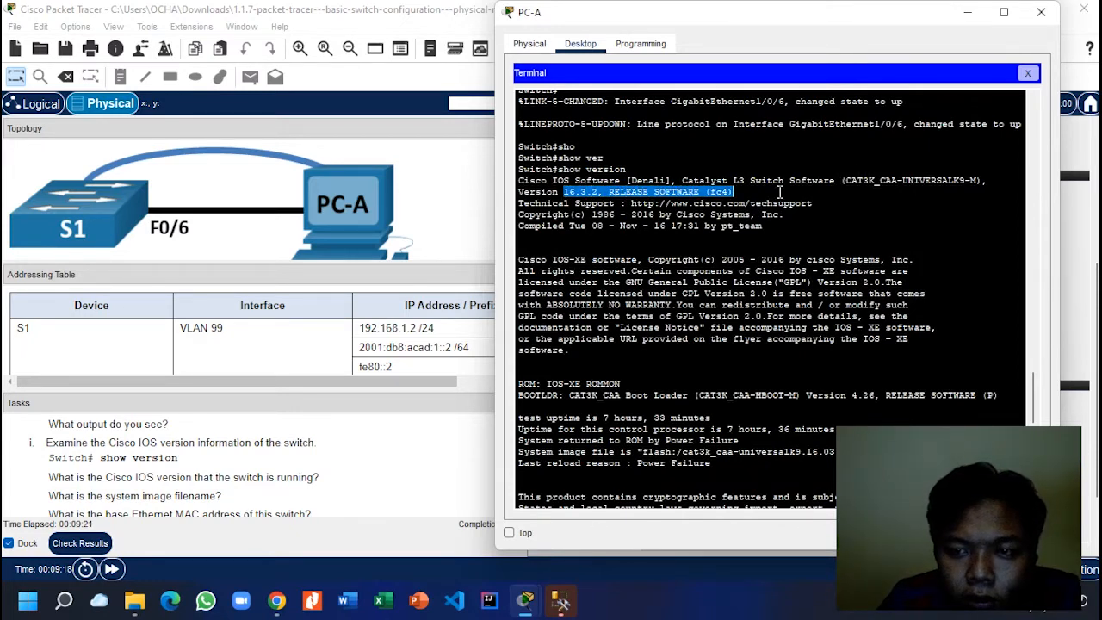
click(858, 169)
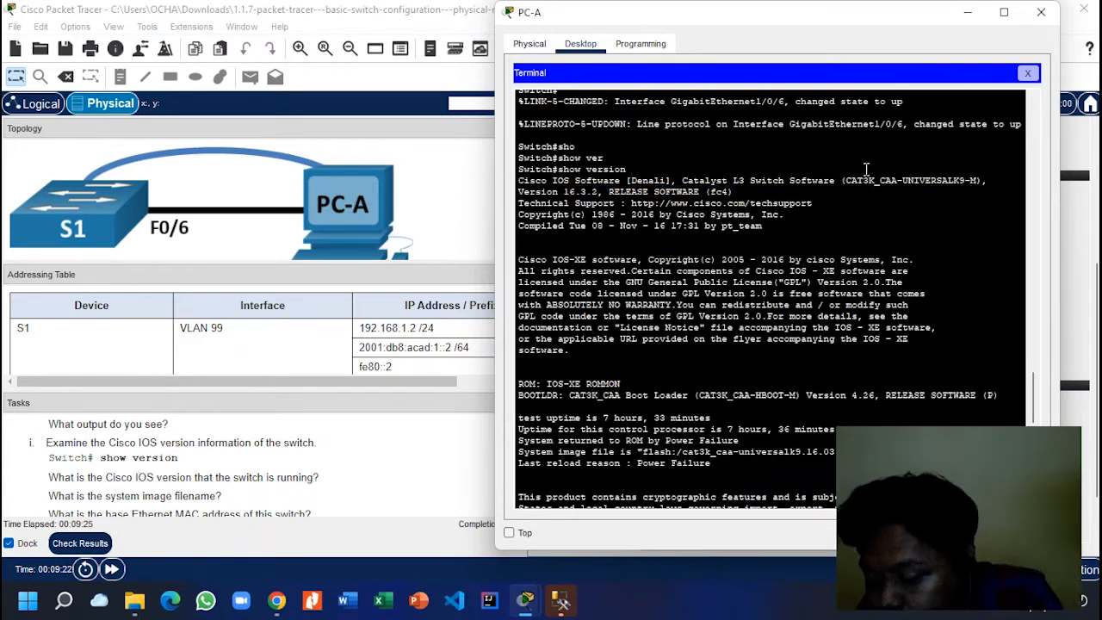
drag(846, 181, 518, 191)
click(740, 189)
click(521, 191)
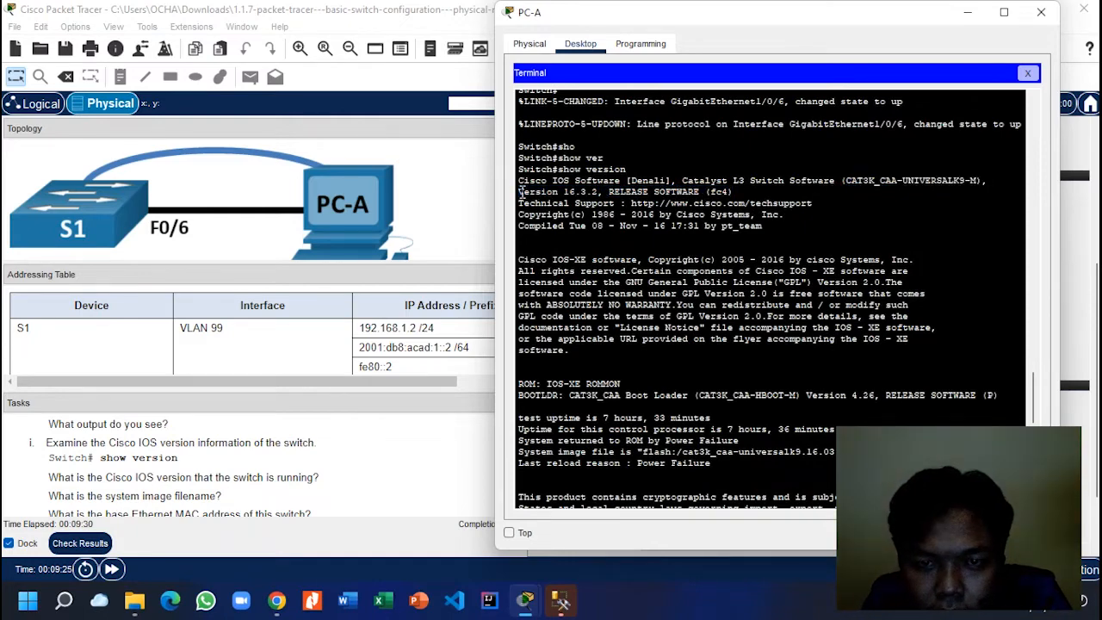
scroll(544, 191, down, 13)
mouse_move(135, 600)
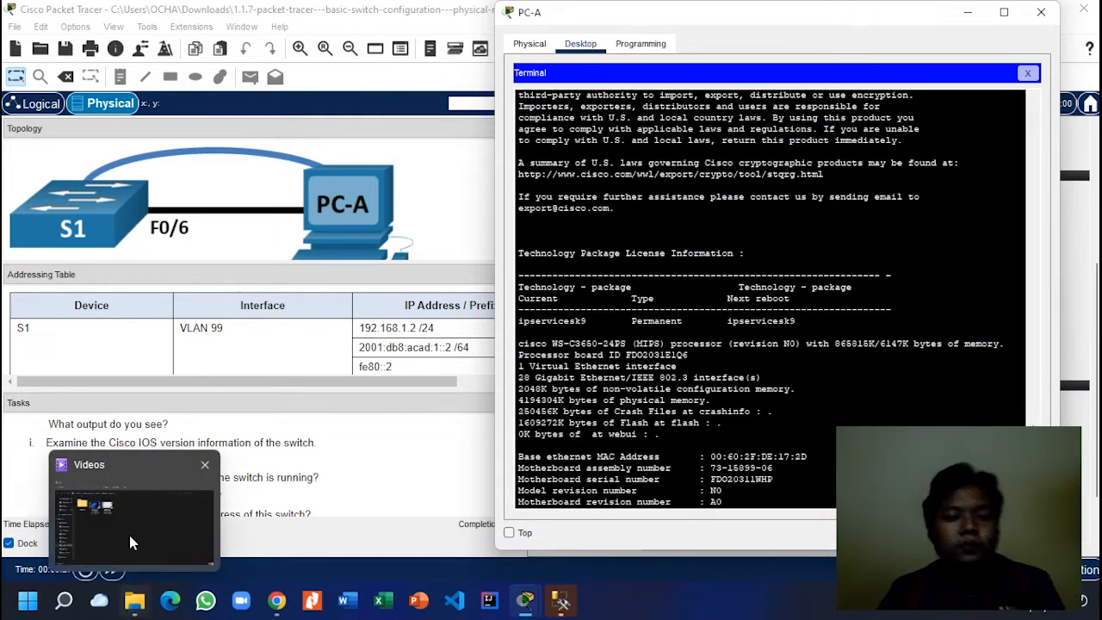
scroll(237, 458, down, 1)
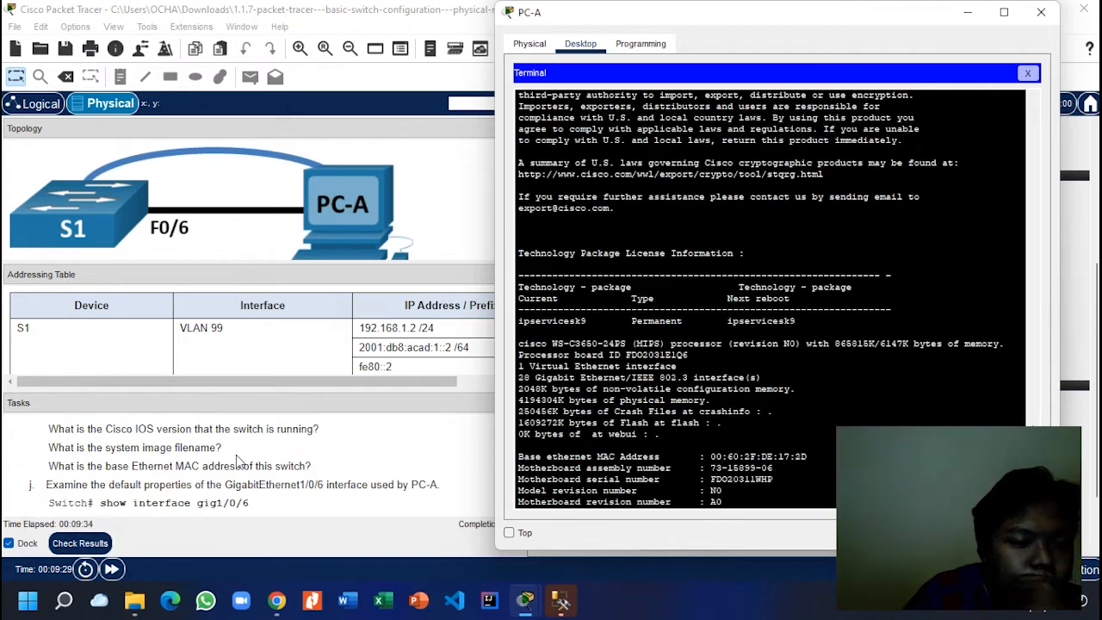
scroll(237, 458, down, 1)
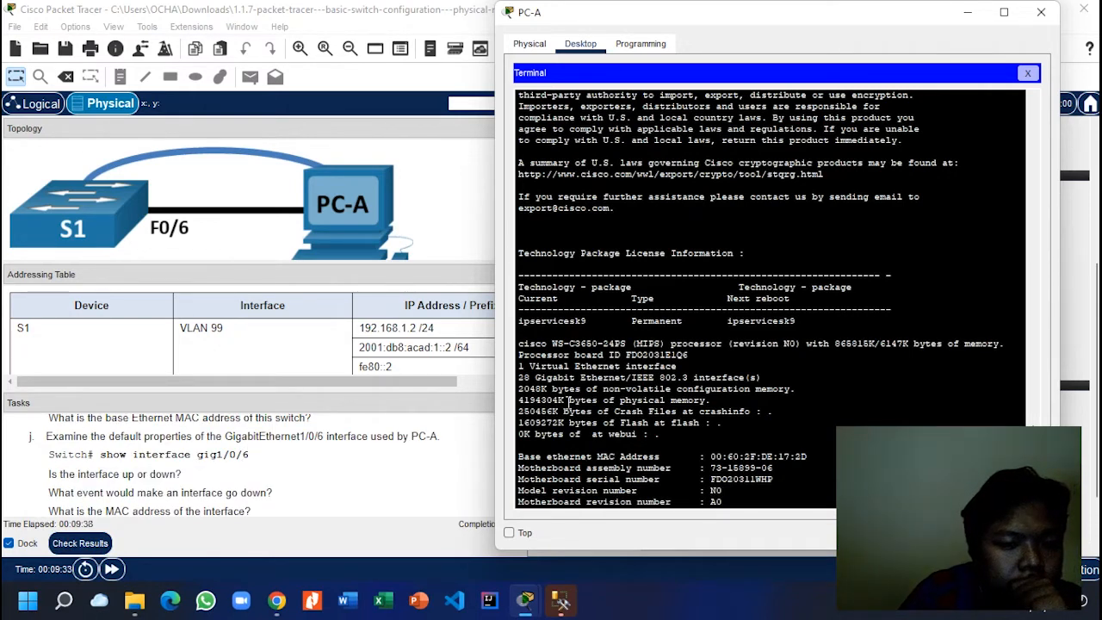
click(129, 454)
scroll(129, 454, down, 1)
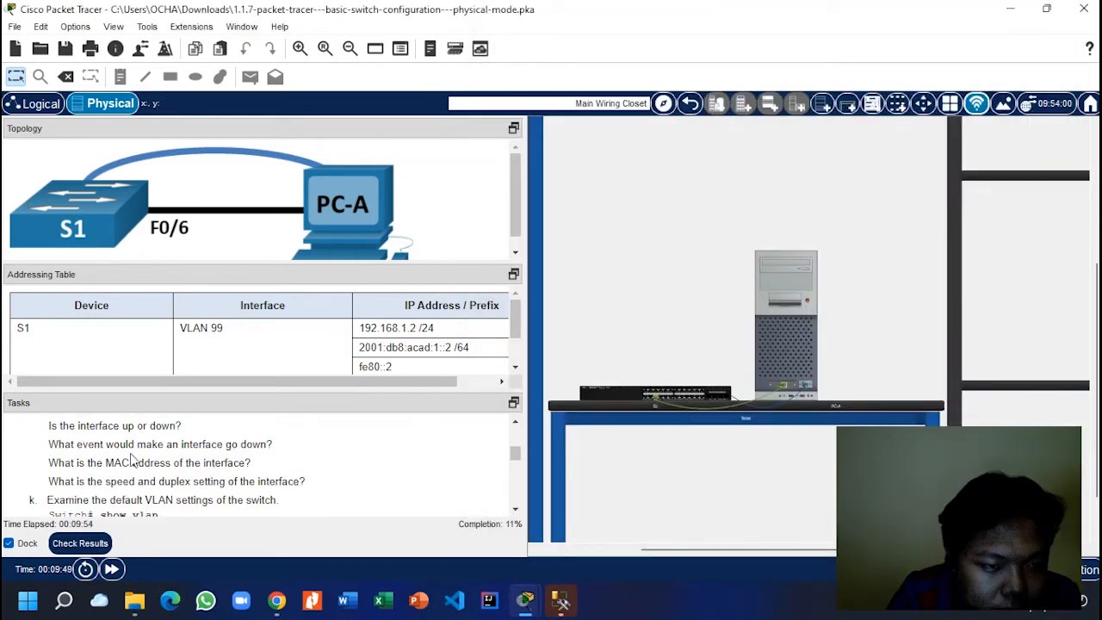
scroll(136, 460, up, 1)
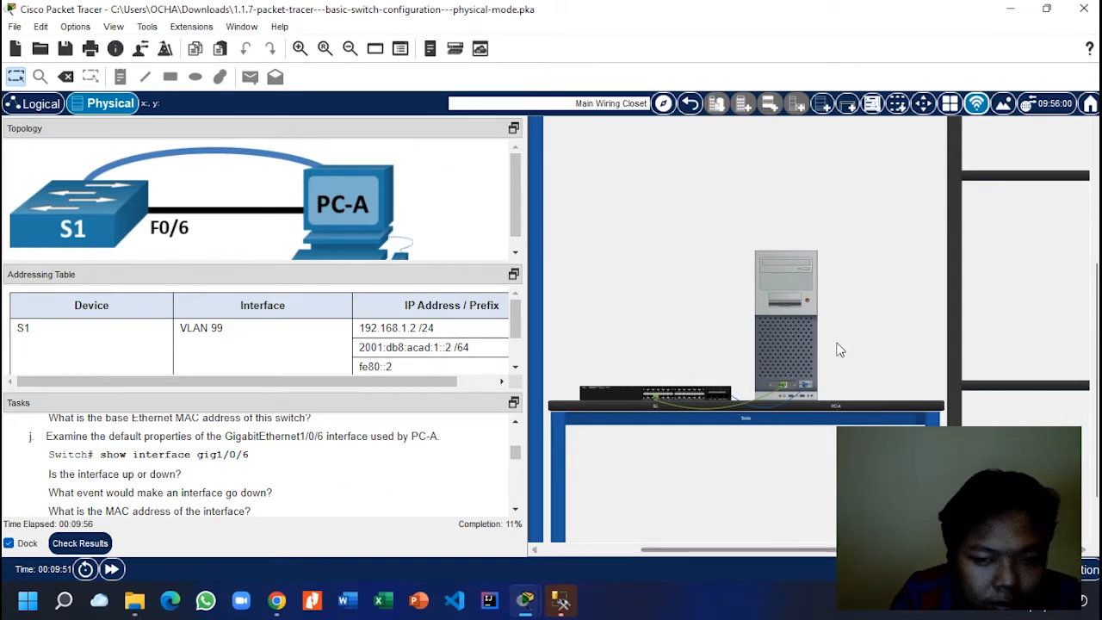
Step: Run show interfaces g1/0/6 on S1 from PC-A's terminal
mouse_move(527, 606)
click(627, 515)
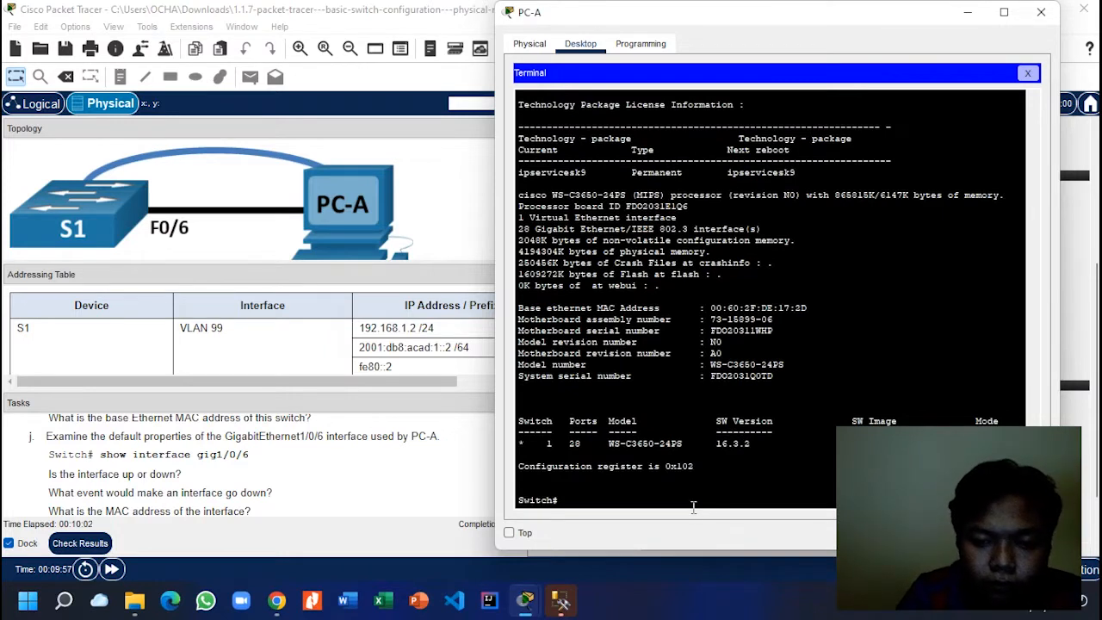
text(sho)
key(Tab)
text(in)
key(Tab)
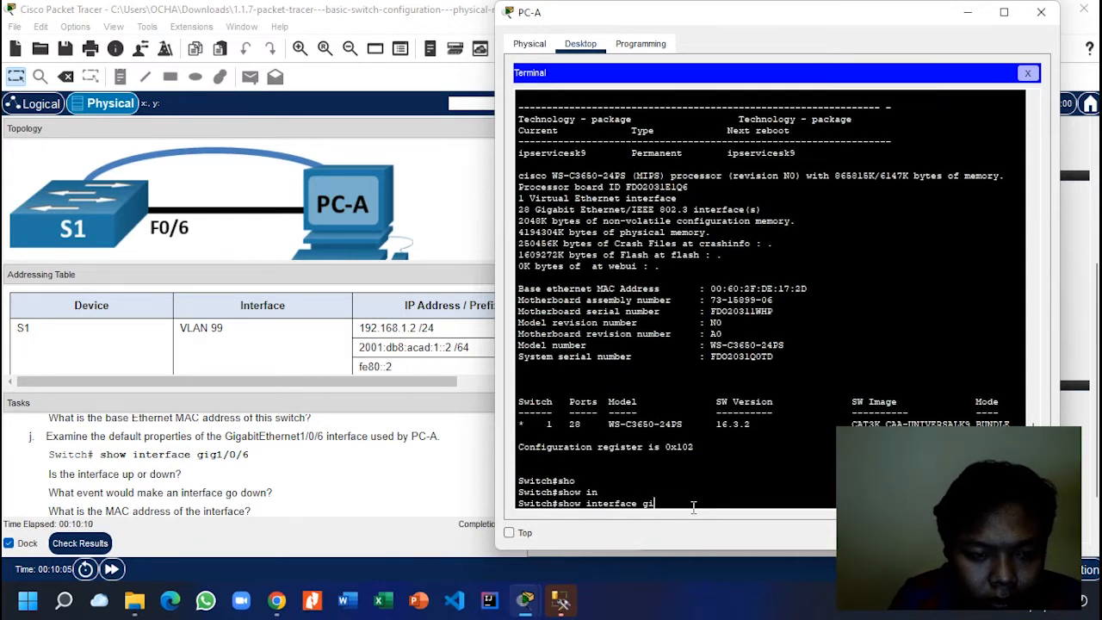
key(BackSpace)
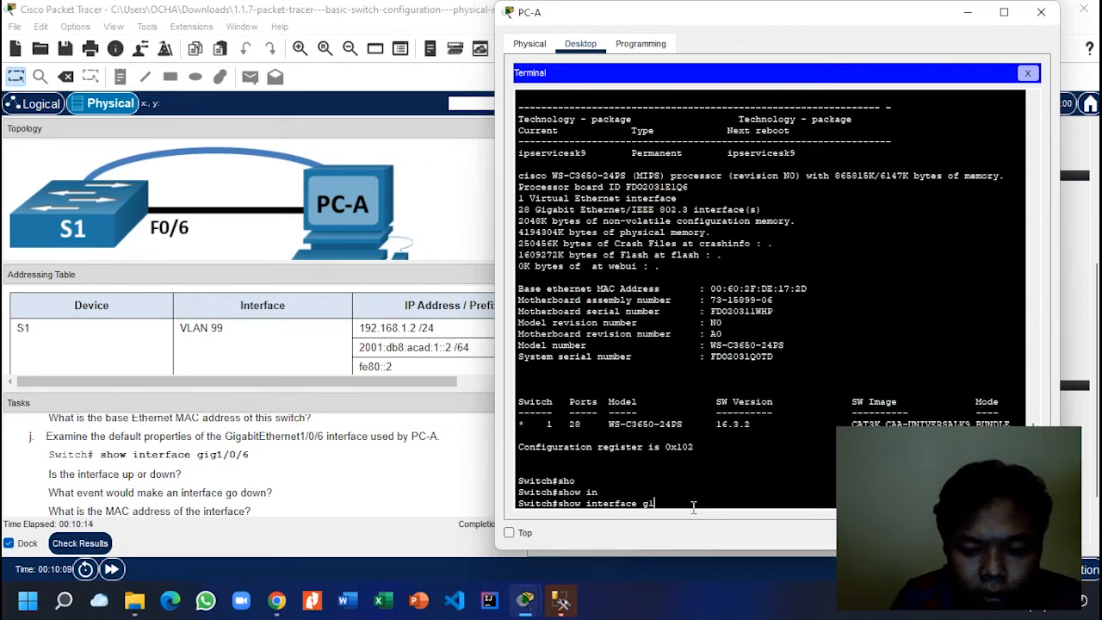
text(/6)
key(Return)
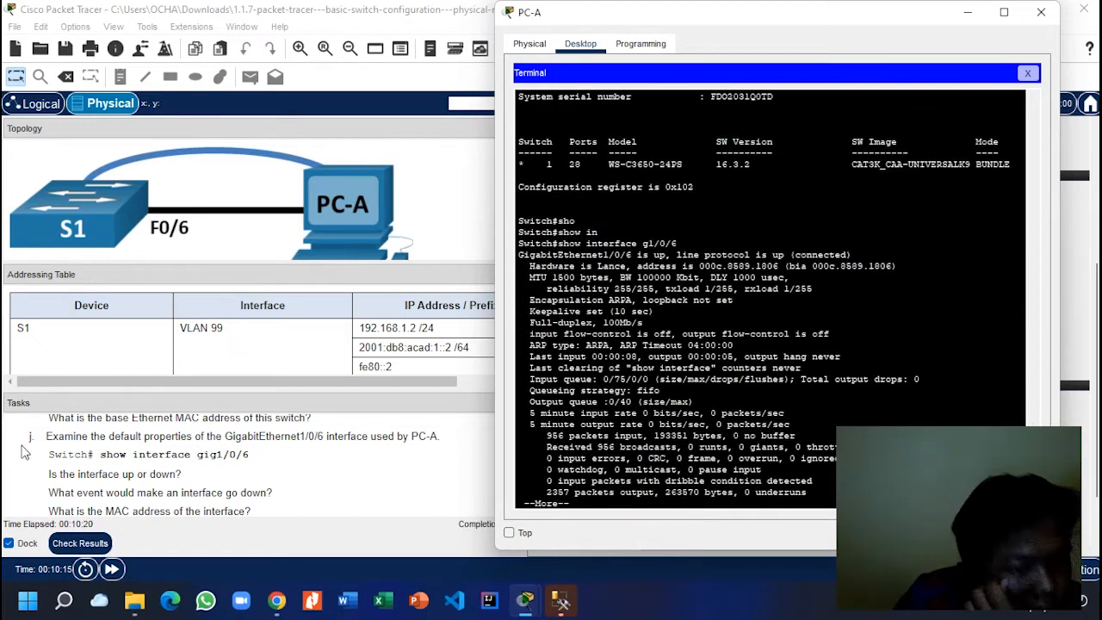
Step: Highlight the interface's MAC address 000c.8589.1806 and page through the remaining output
scroll(189, 486, down, 1)
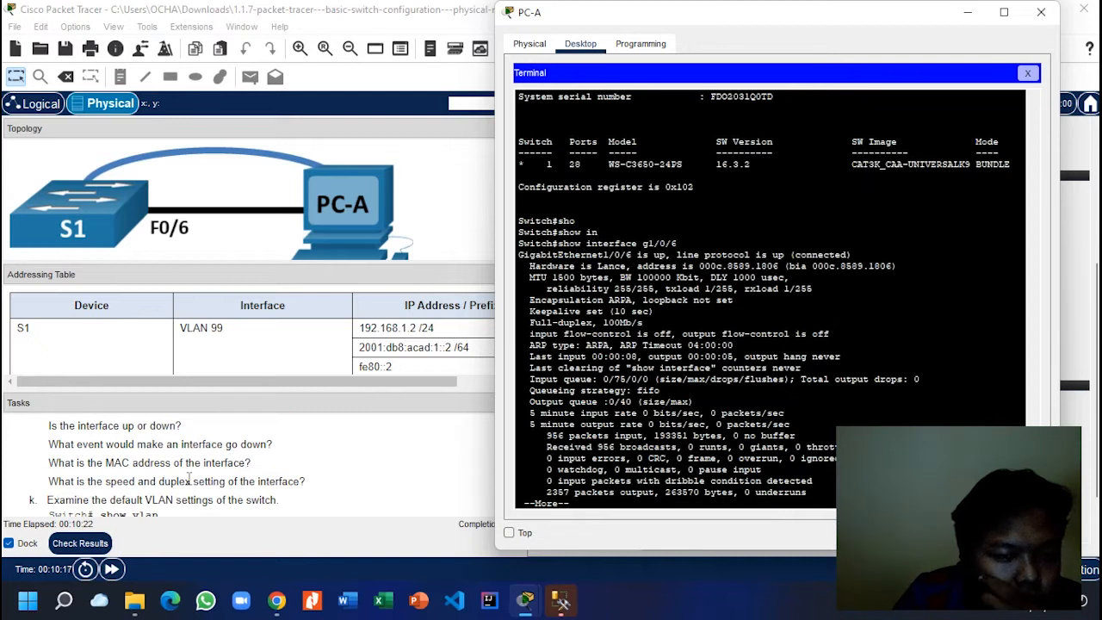
drag(897, 266, 787, 266)
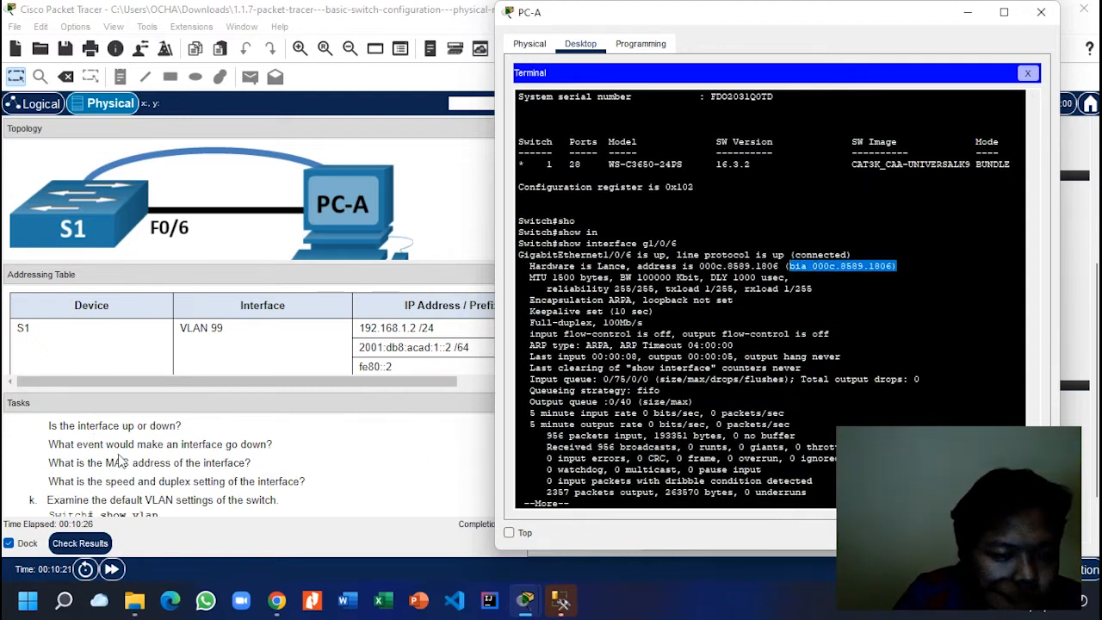
scroll(142, 447, down, 3)
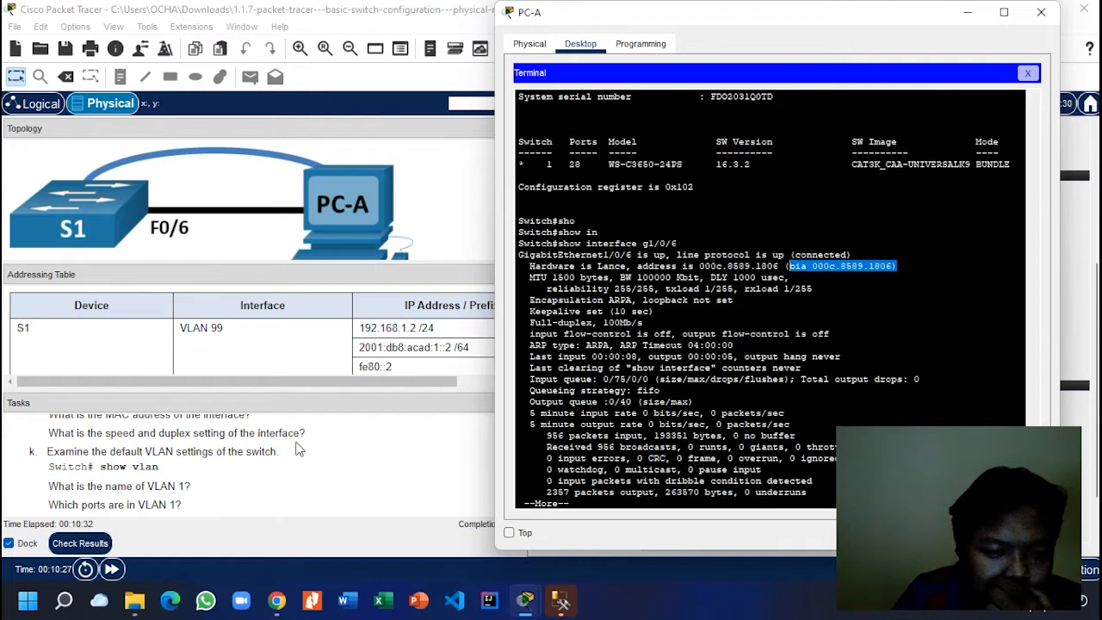
click(653, 504)
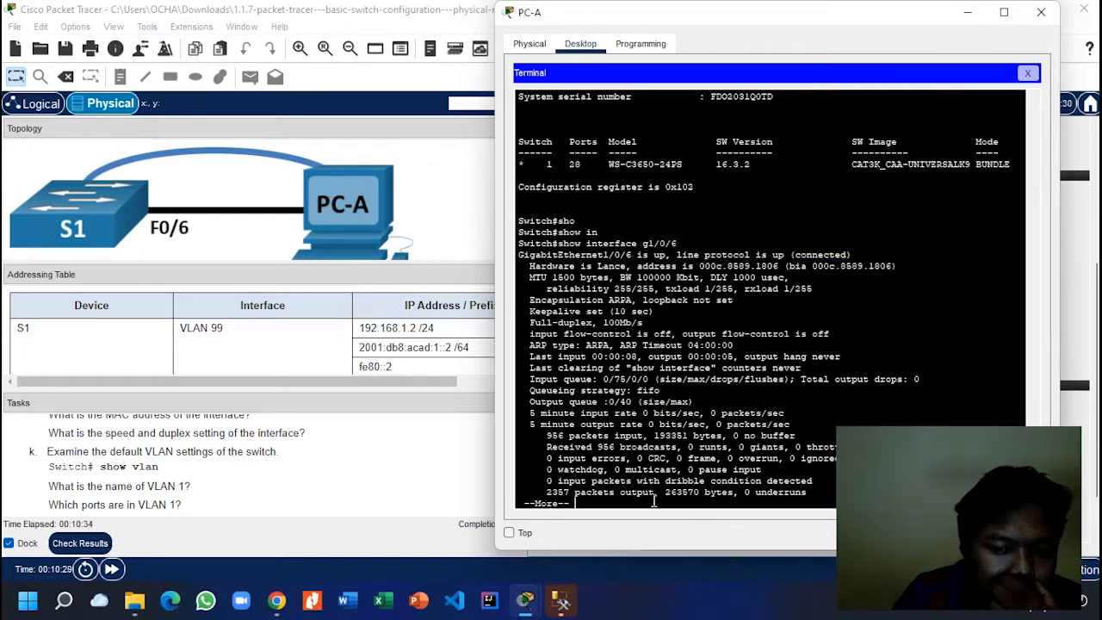
key(space)
key(Return)
key(Return)
key(Return)
key(Return)
key(Return)
key(Return)
key(Return)
key(Return)
key(Return)
key(Return)
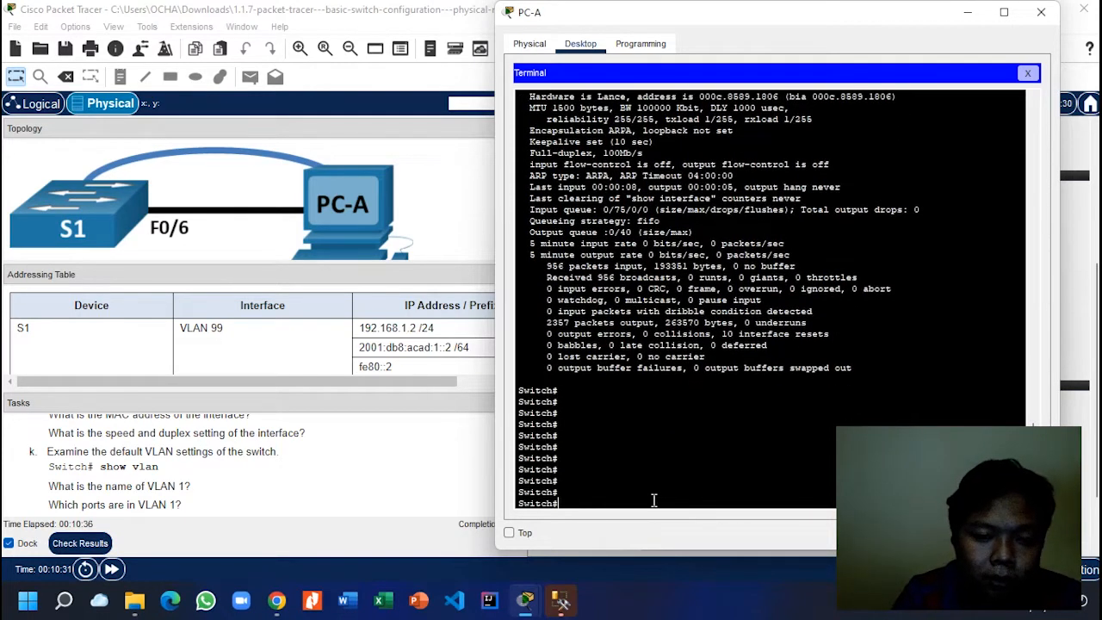
Step: Enter the show vlan command at the prompt using Tab completion
text(sho)
key(Tab)
text(vl)
key(Tab)
Step: Run show vlan, inspect VLAN 1 'default' and its Gig ports, and page to the table's end
key(Return)
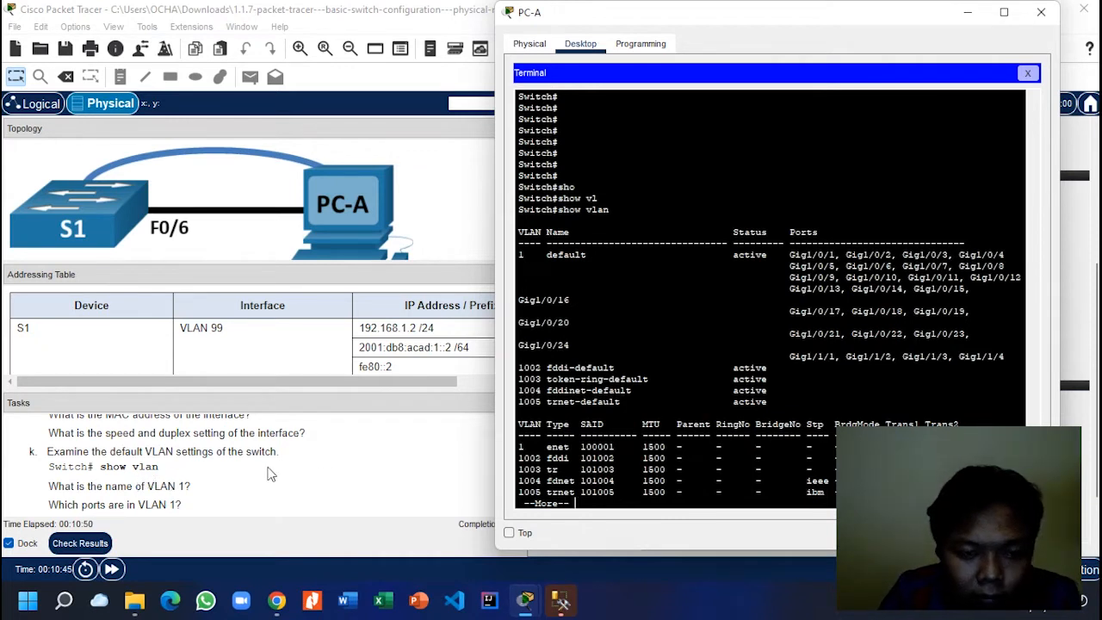
drag(605, 253, 541, 255)
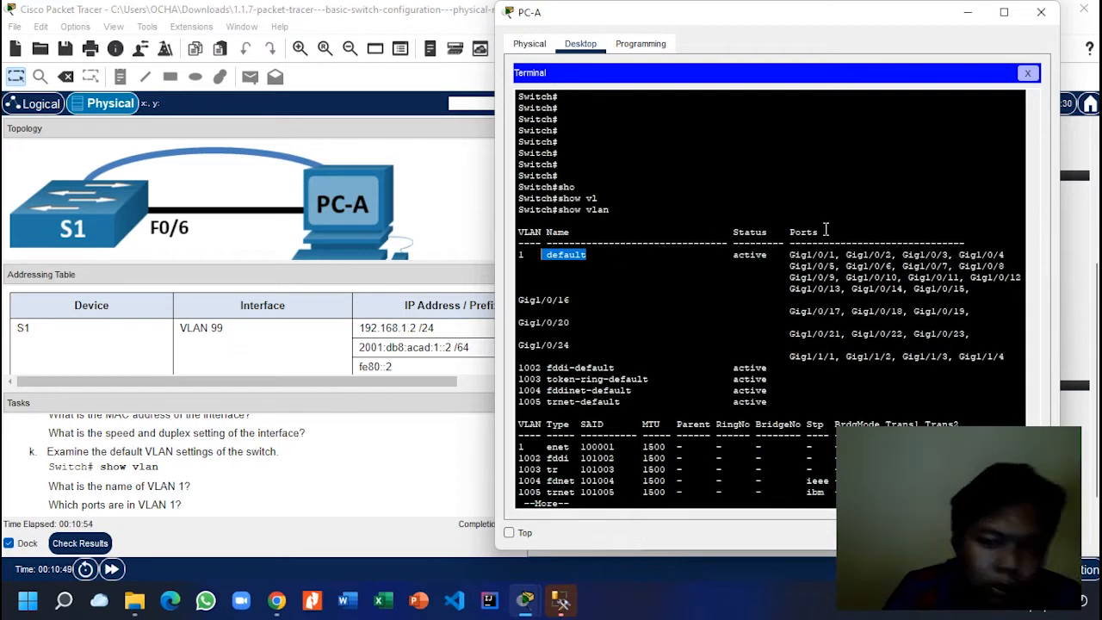
mouse_move(792, 250)
mouse_down()
mouse_move(908, 278)
mouse_move(975, 277)
mouse_move(969, 289)
mouse_move(782, 269)
mouse_move(789, 252)
mouse_up()
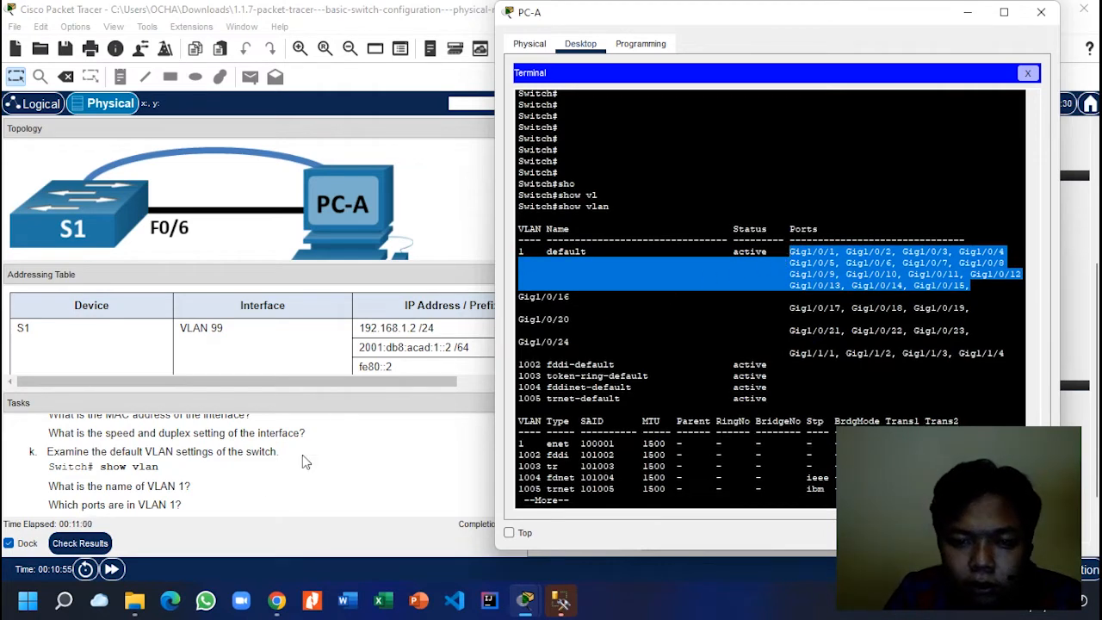
scroll(252, 481, down, 1)
scroll(252, 481, down, 2)
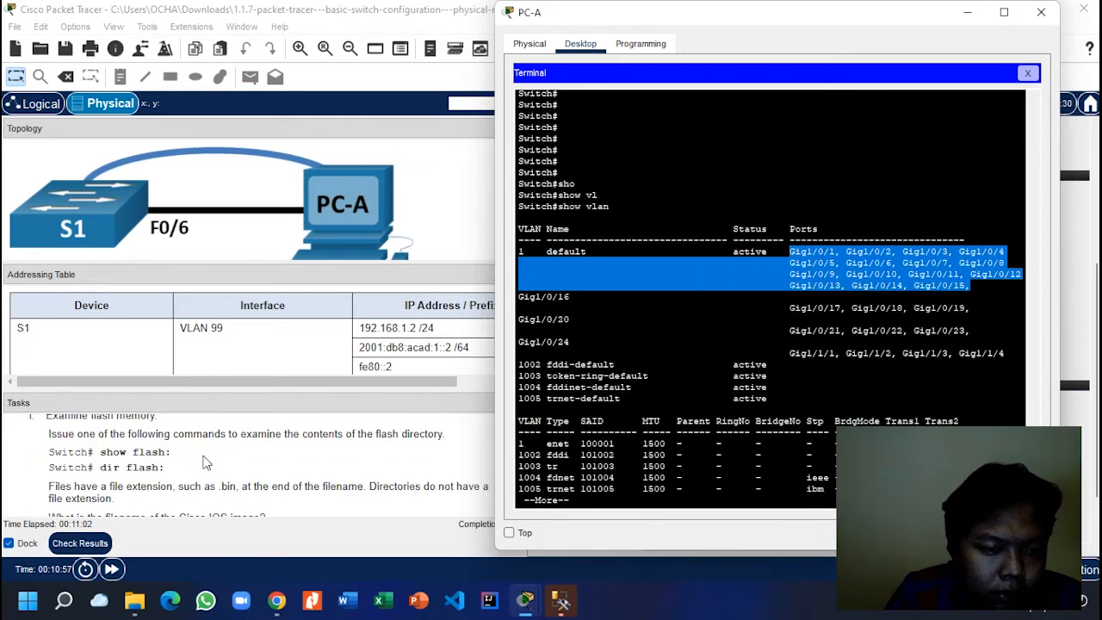
scroll(207, 463, down, 1)
scroll(204, 456, up, 2)
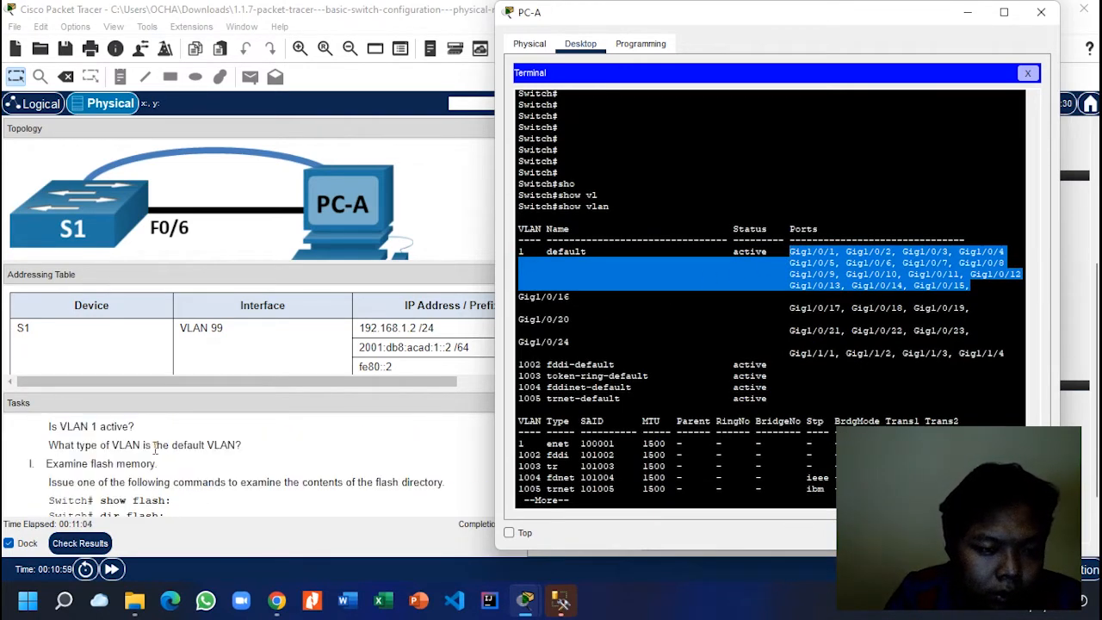
click(600, 499)
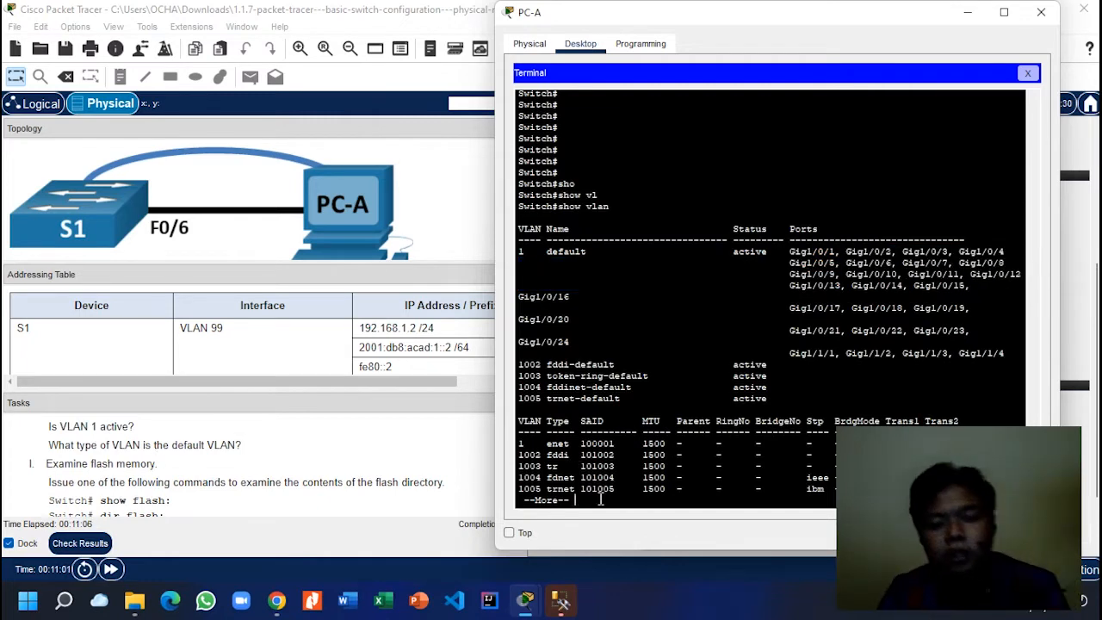
key(Return)
key(Return)
key(Return)
key(Return)
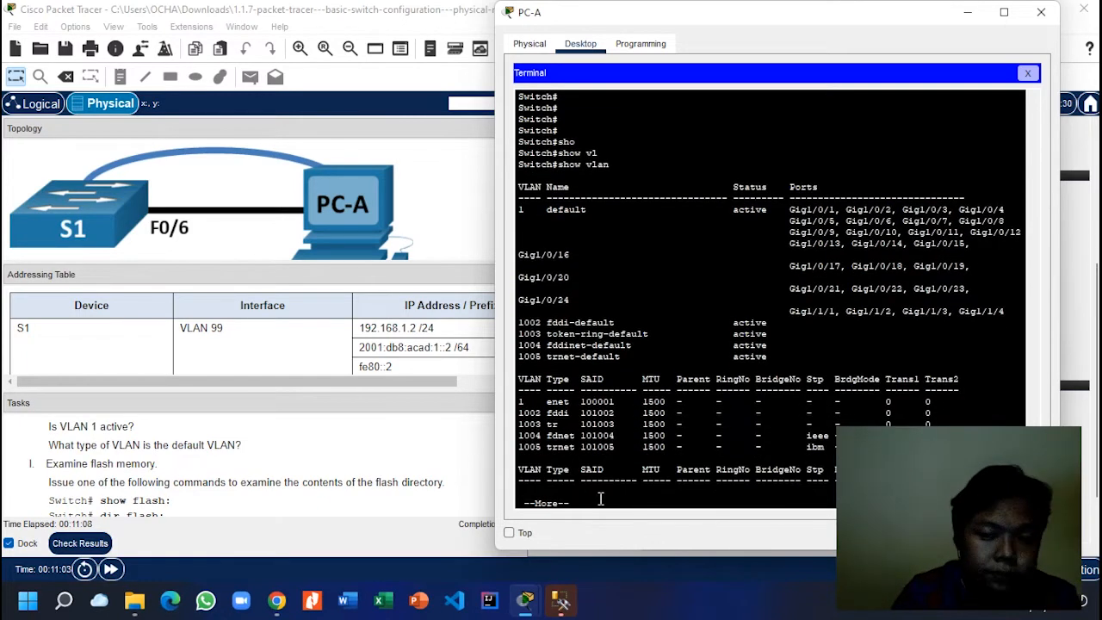
key(Return)
key(Return)
key(Return)
key(Return)
key(Return)
key(Return)
key(Return)
key(Return)
key(Return)
key(Return)
key(Return)
key(Return)
key(Return)
key(Return)
key(Return)
key(Return)
key(Return)
key(Return)
key(Return)
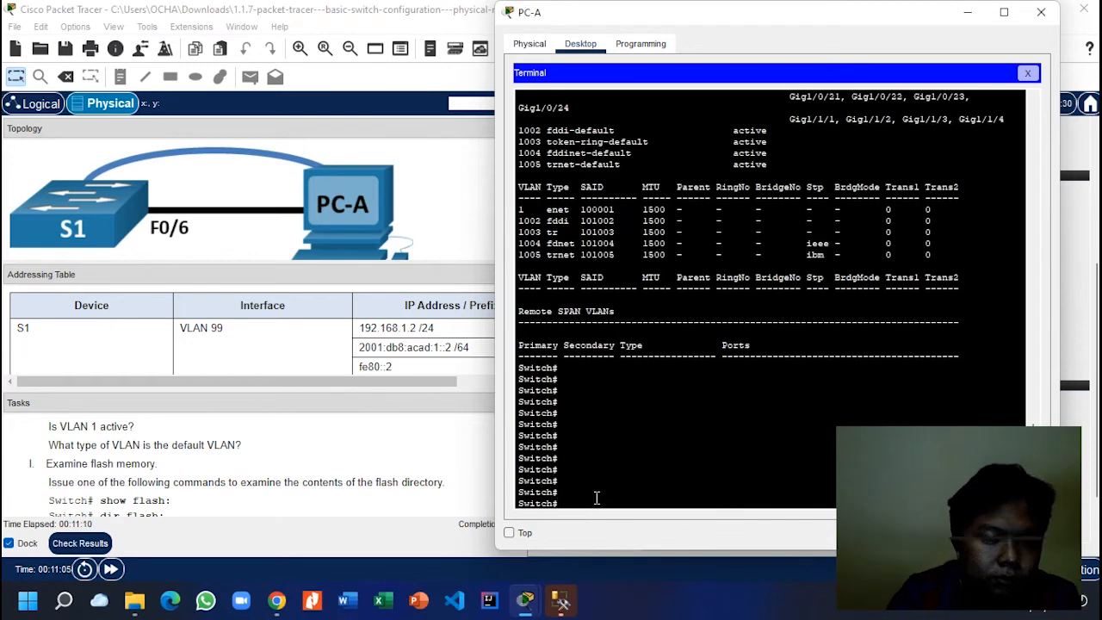
scroll(389, 472, down, 1)
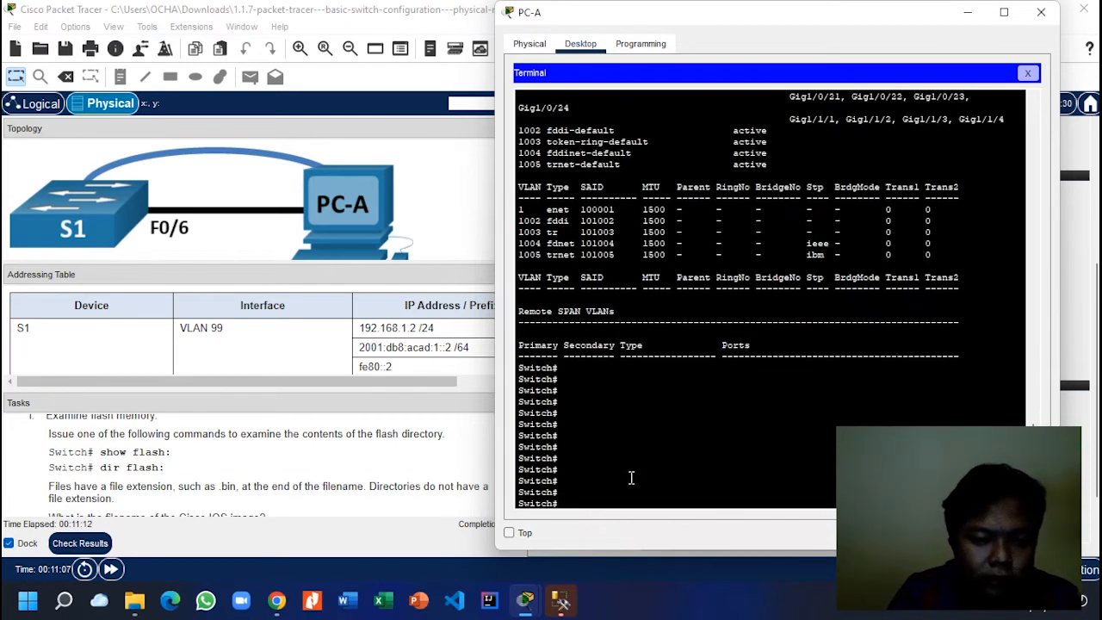
Step: Correct the mistyped command to show flash: and scroll through the flash file listing
text(sho)
key(Tab)
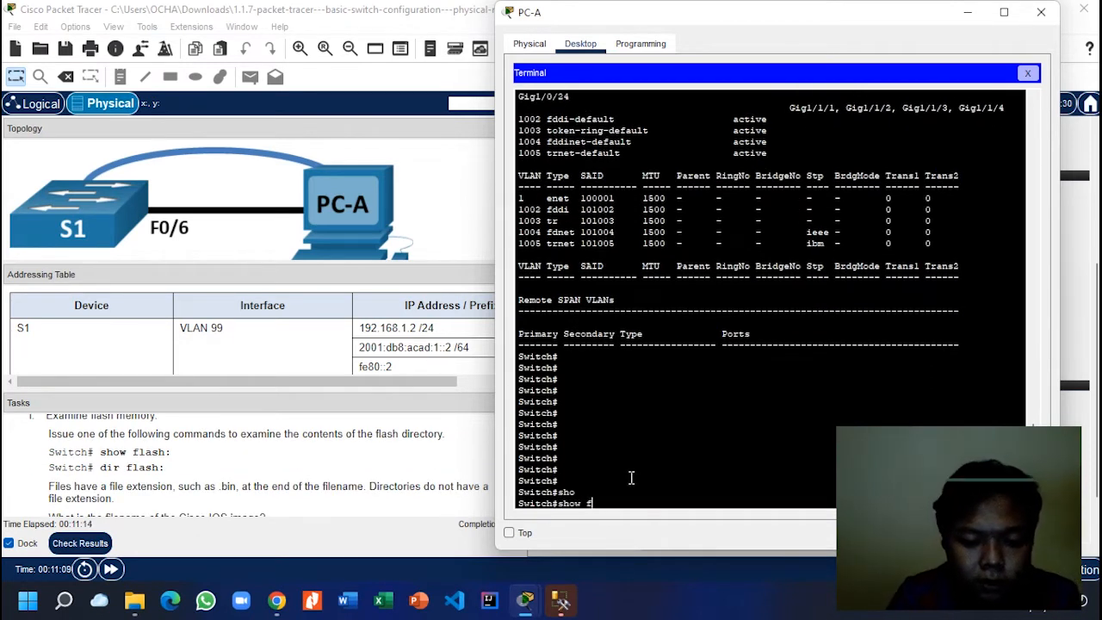
text(flash)
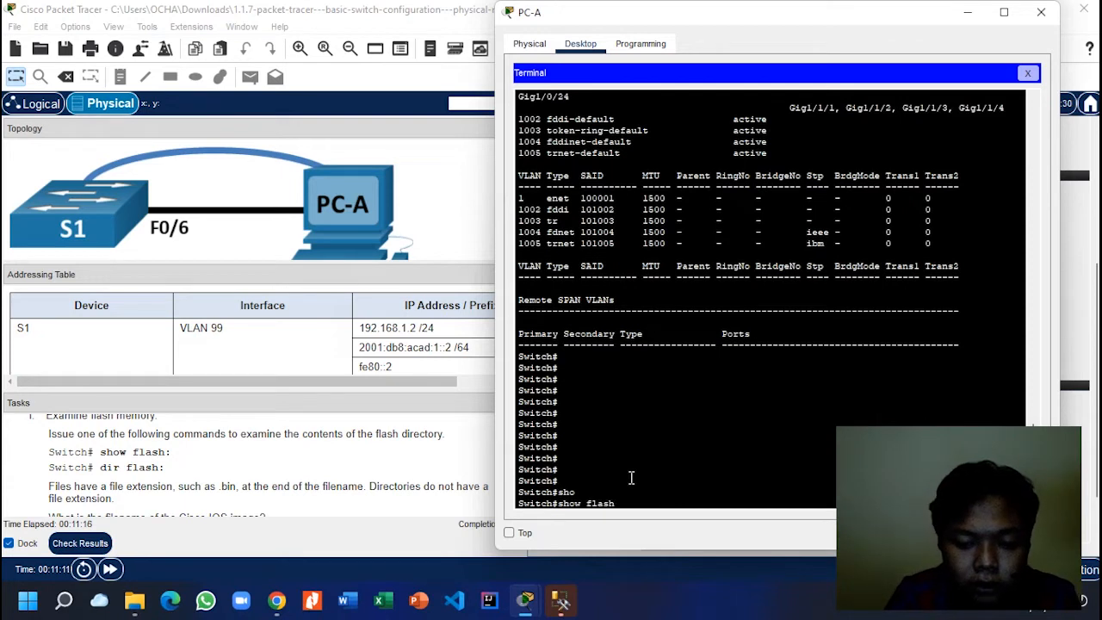
text( ;)
key(Return)
key(Up)
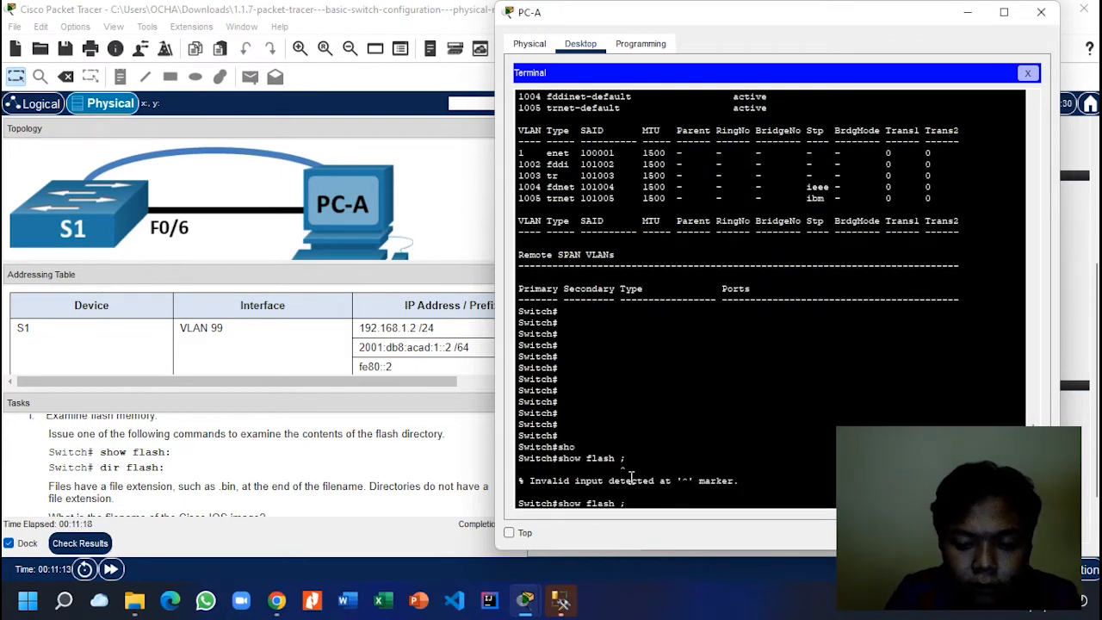
text(:)
key(Return)
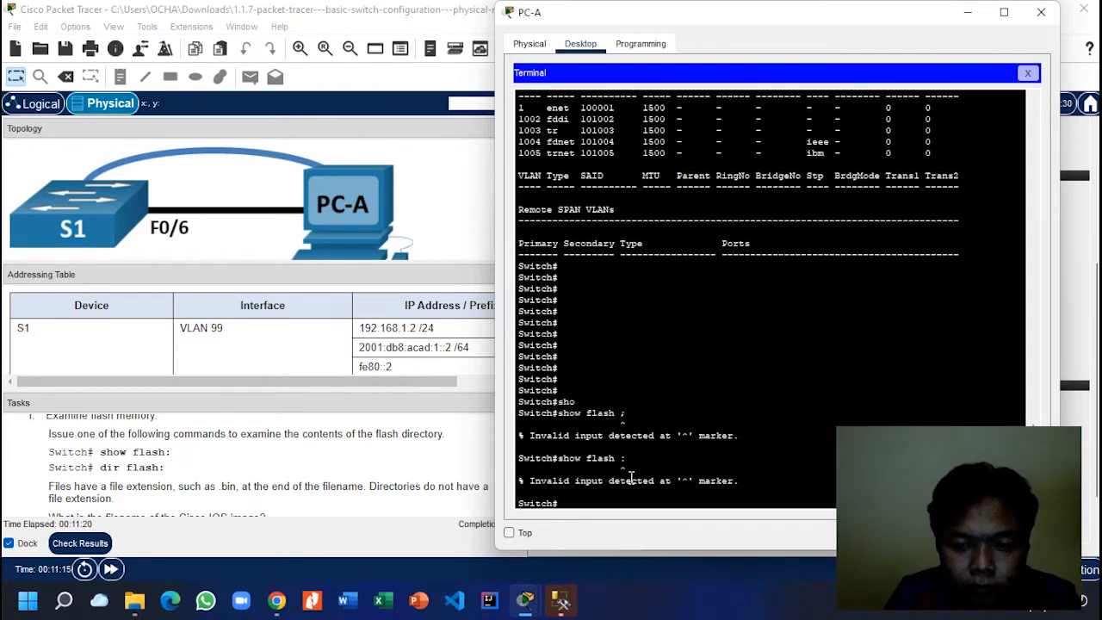
key(Up)
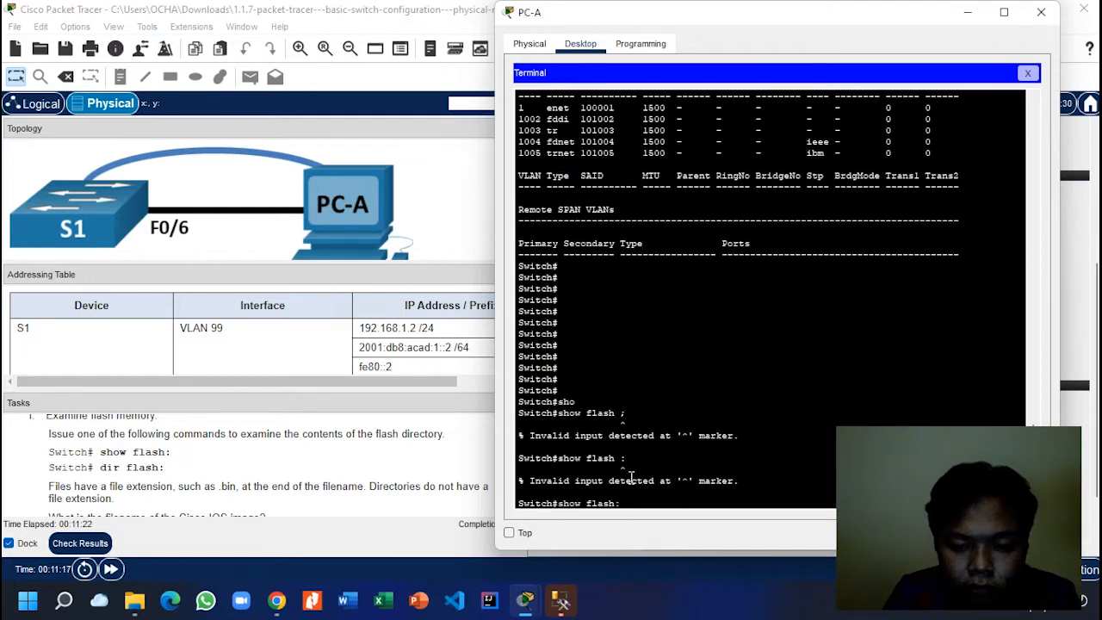
key(Return)
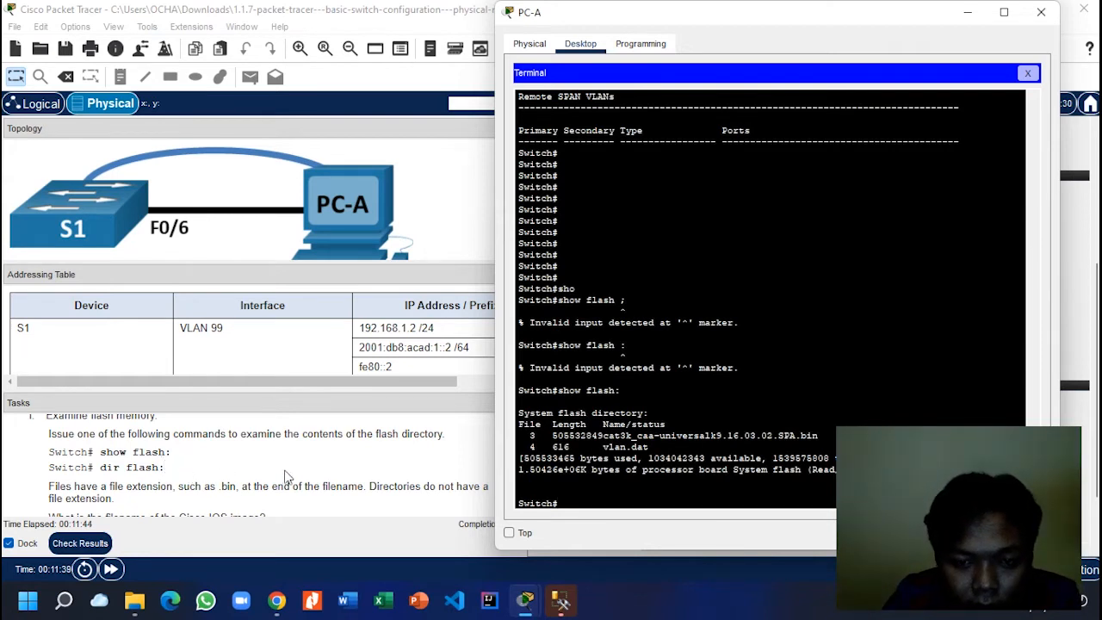
scroll(385, 493, down, 1)
scroll(385, 492, down, 1)
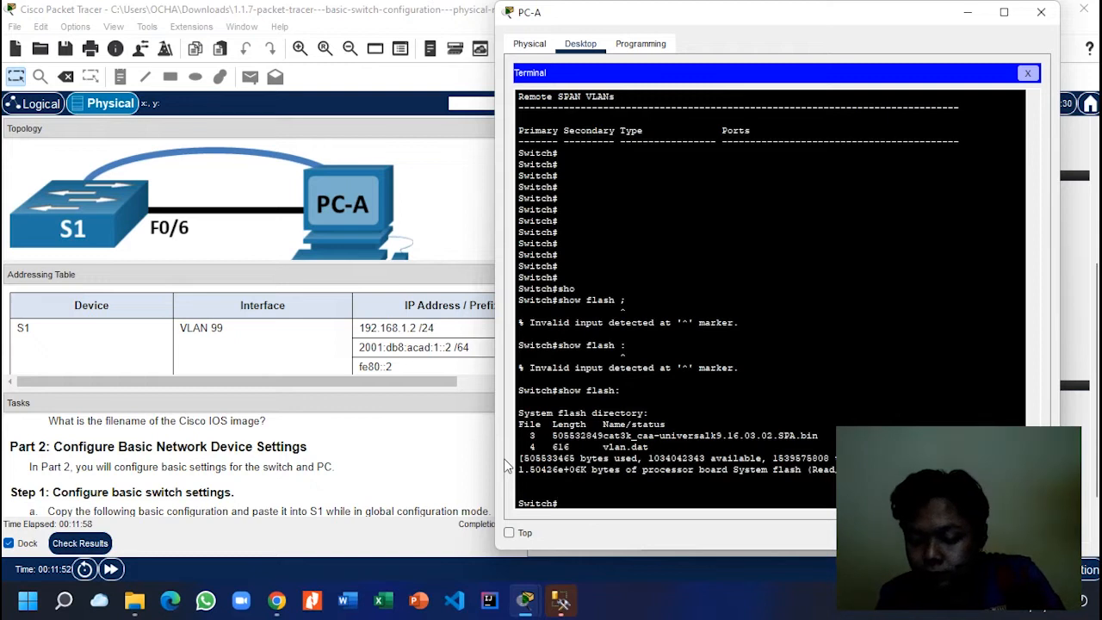
scroll(294, 471, down, 1)
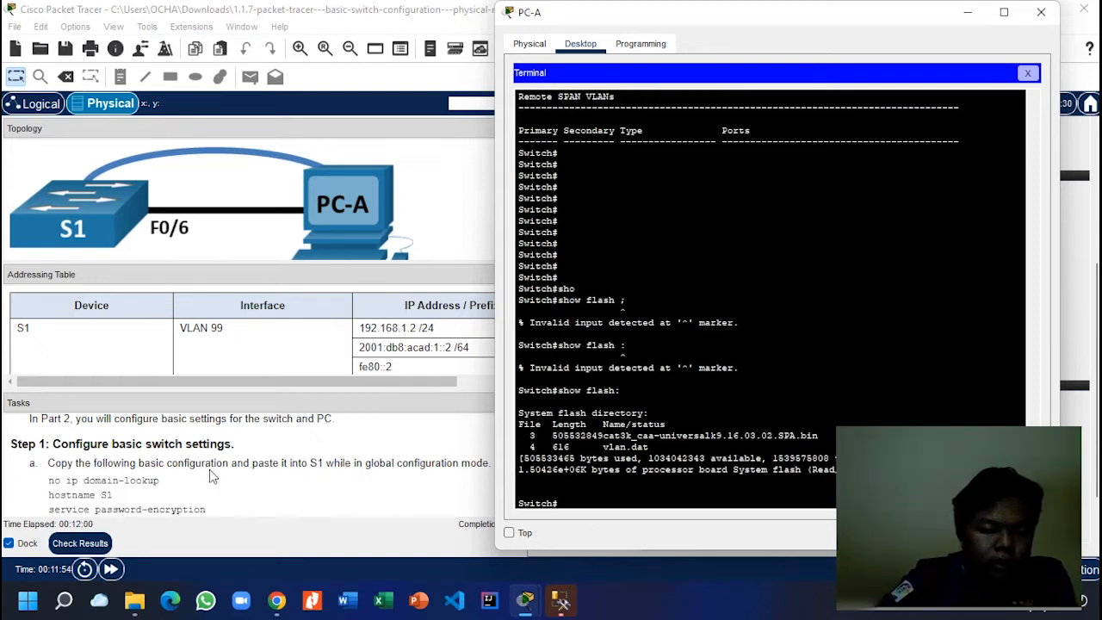
scroll(120, 469, down, 1)
Step: Enter global configuration mode with configure terminal
scroll(115, 466, up, 1)
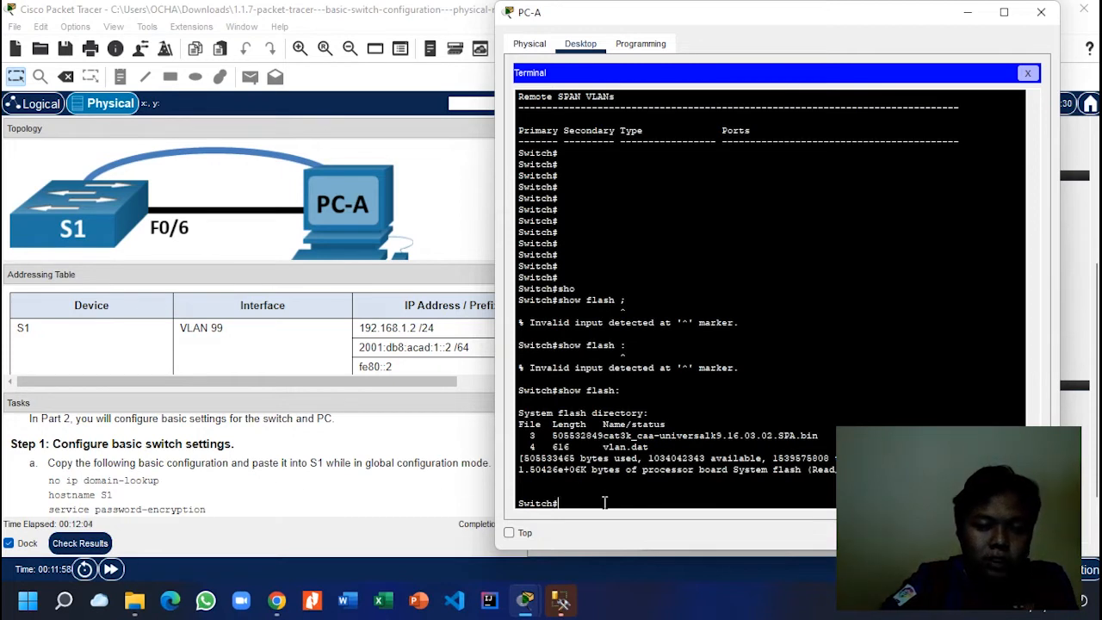
text(no)
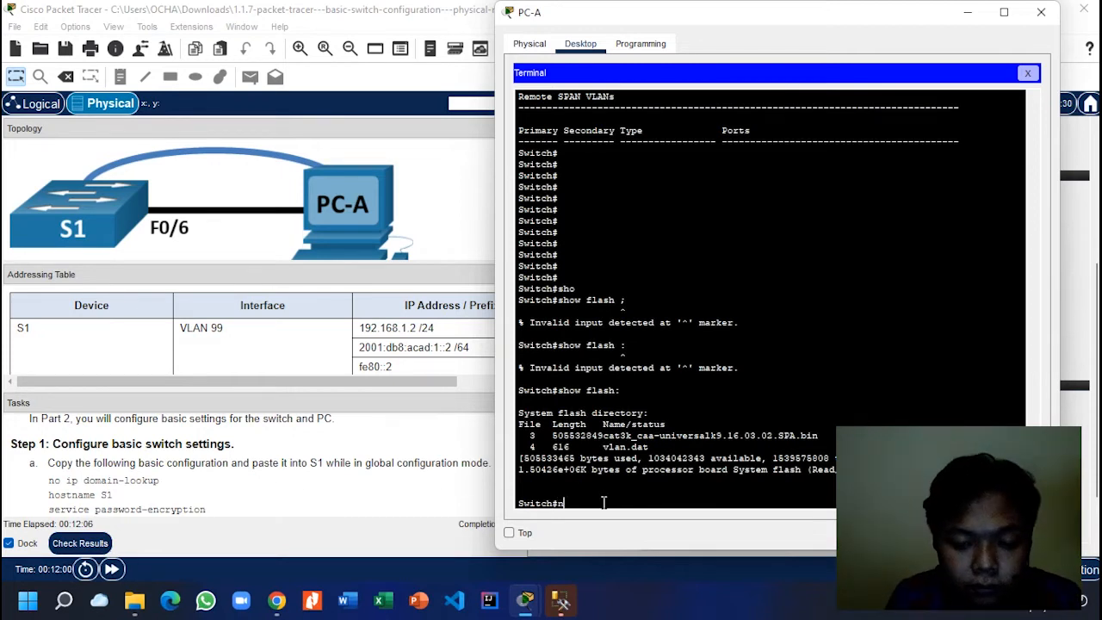
key(BackSpace)
key(BackSpace)
text(con)
key(Tab)
text(fi)
key(Tab)
key(Return)
key(Return)
Step: Disable DNS lookup with no ip domain-lookup and set the hostname to S1
text(no)
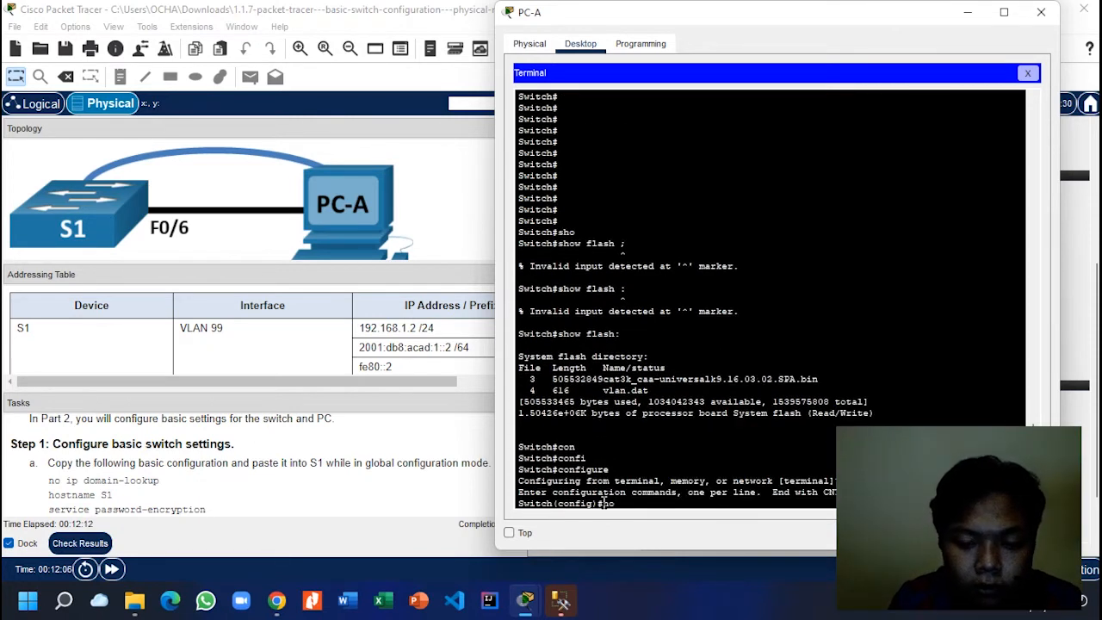
text( ip domain-looku)
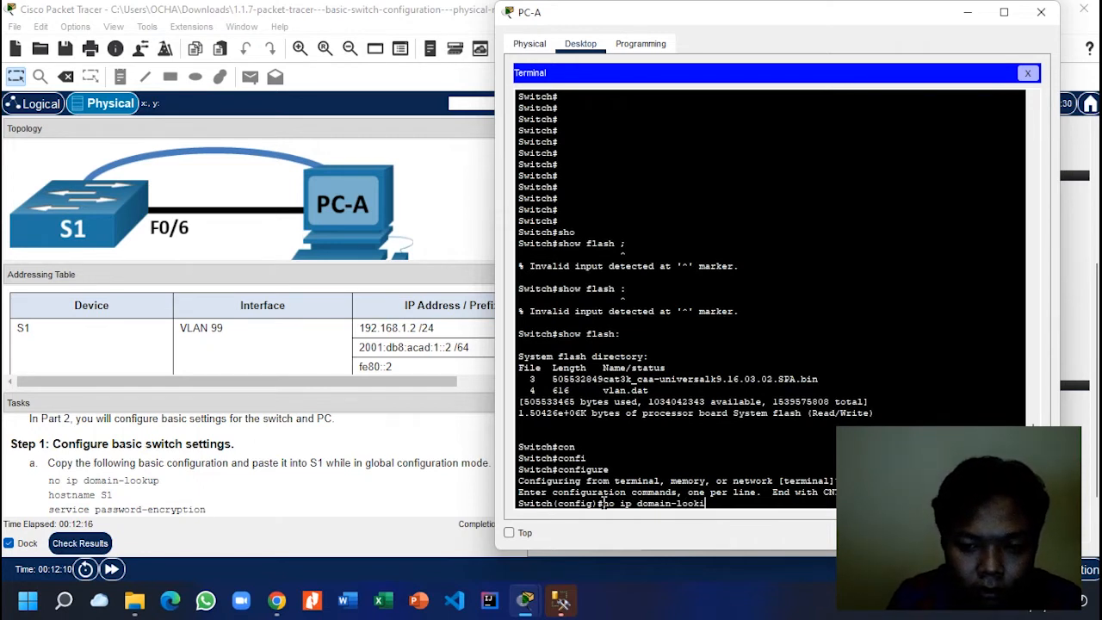
text(p)
key(Return)
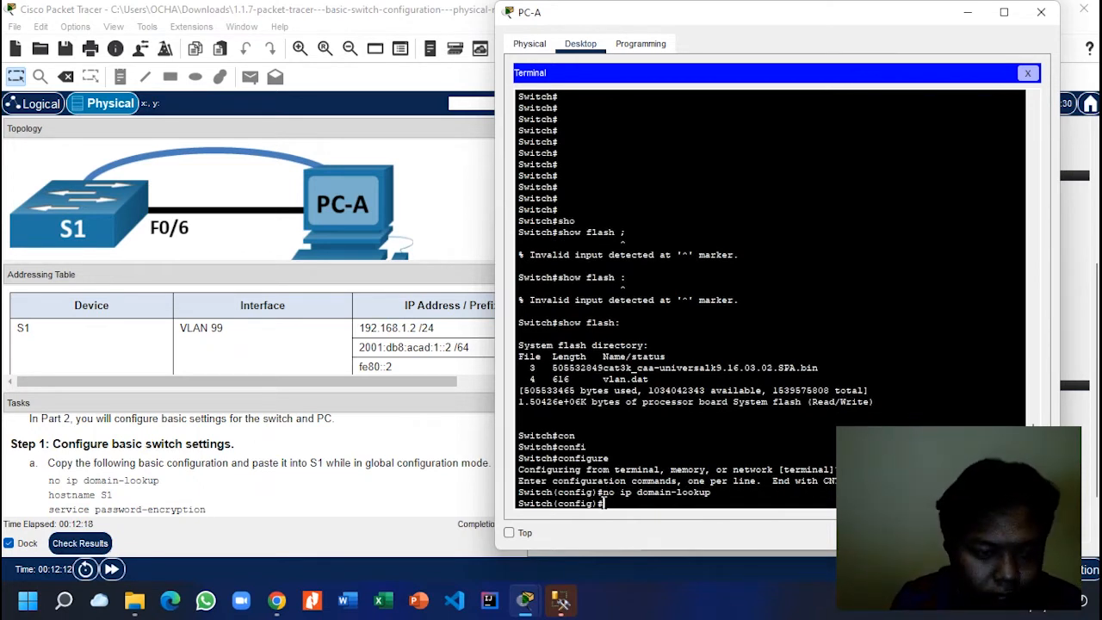
text(hos)
key(Tab)
text(S1)
key(Return)
Step: Turn on service password-encryption
text(se)
key(Tab)
text(pas)
key(Tab)
key(Return)
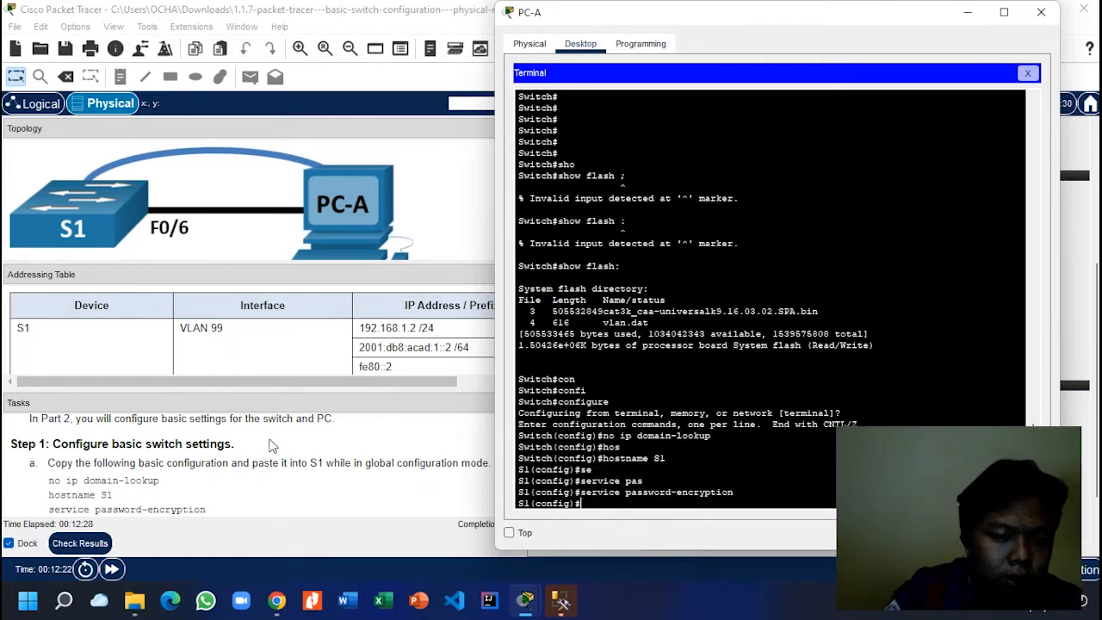
Step: Enlarge and review the lab task instructions for the next configuration items
click(420, 492)
scroll(232, 448, down, 3)
drag(247, 399, 247, 258)
scroll(156, 341, up, 1)
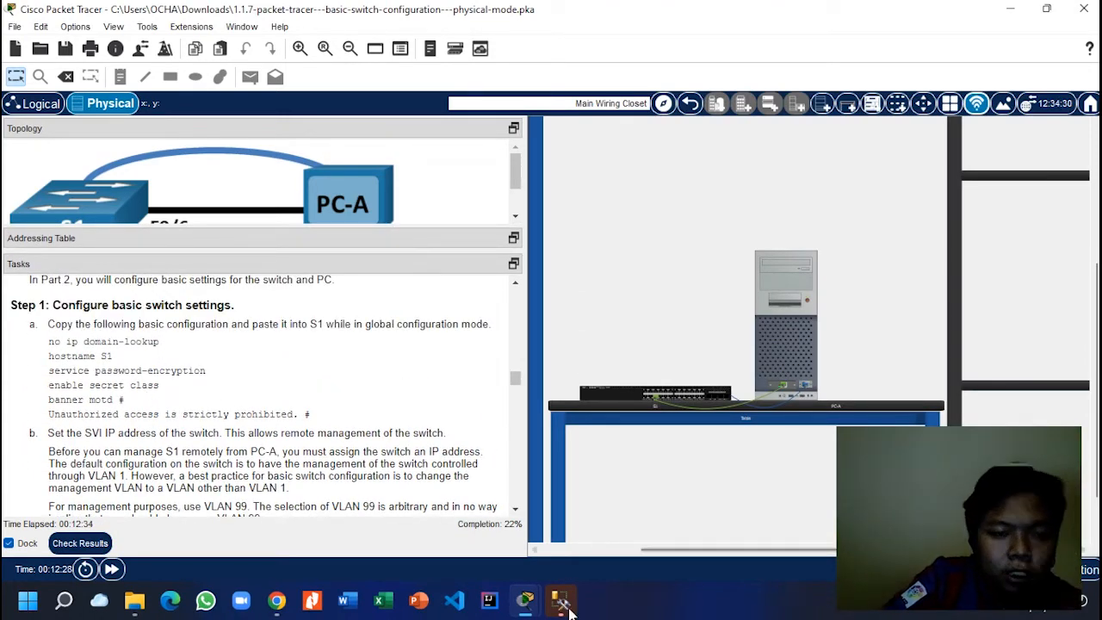
mouse_move(527, 602)
click(582, 550)
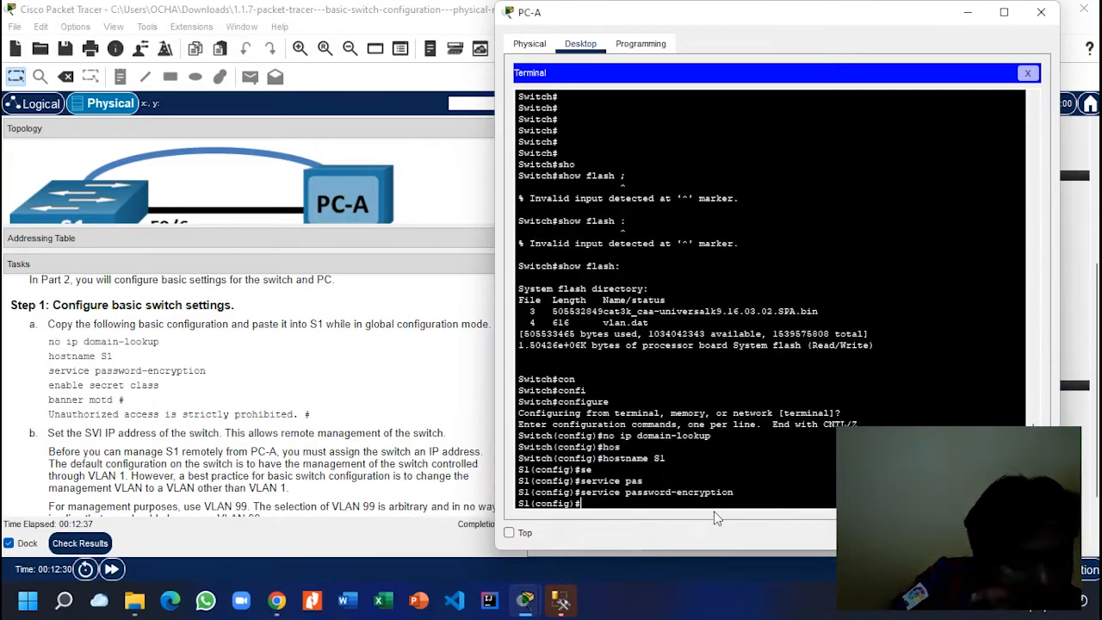
Step: Attempt a misspelled enable secret command, then rerun service password-encryption
text(en)
key(Tab)
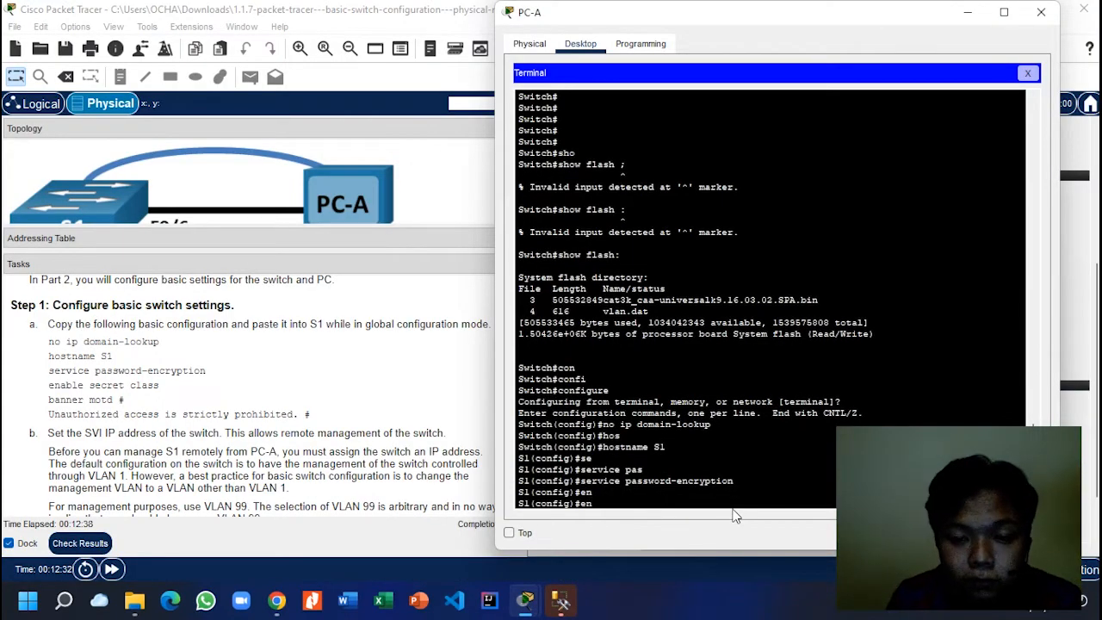
text(b)
key(Tab)
text(ale se)
key(Tab)
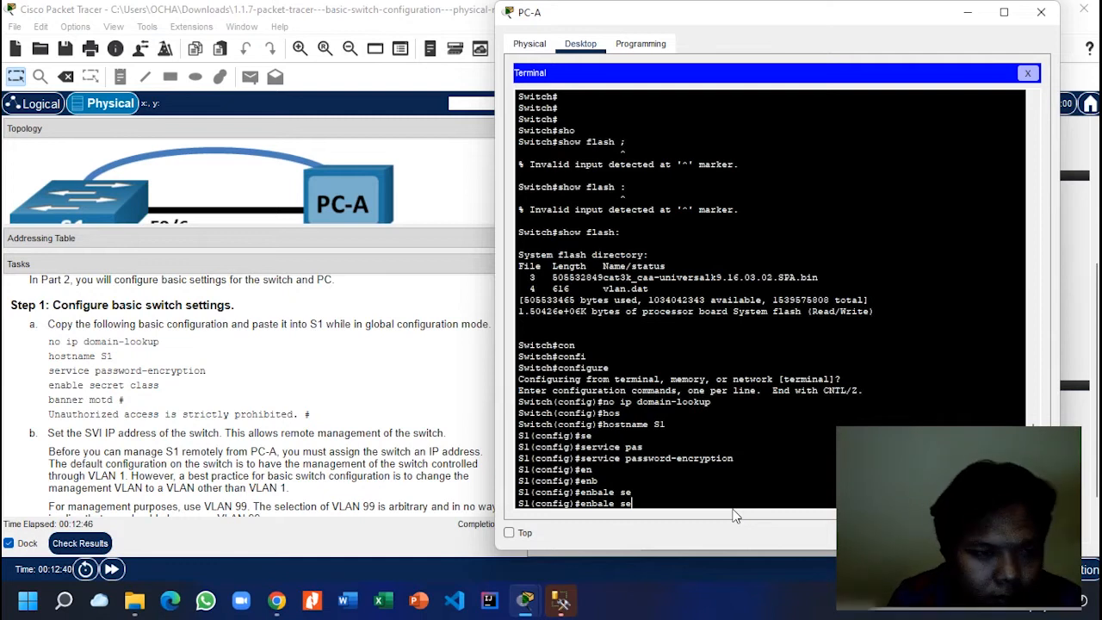
text(cret class)
key(Return)
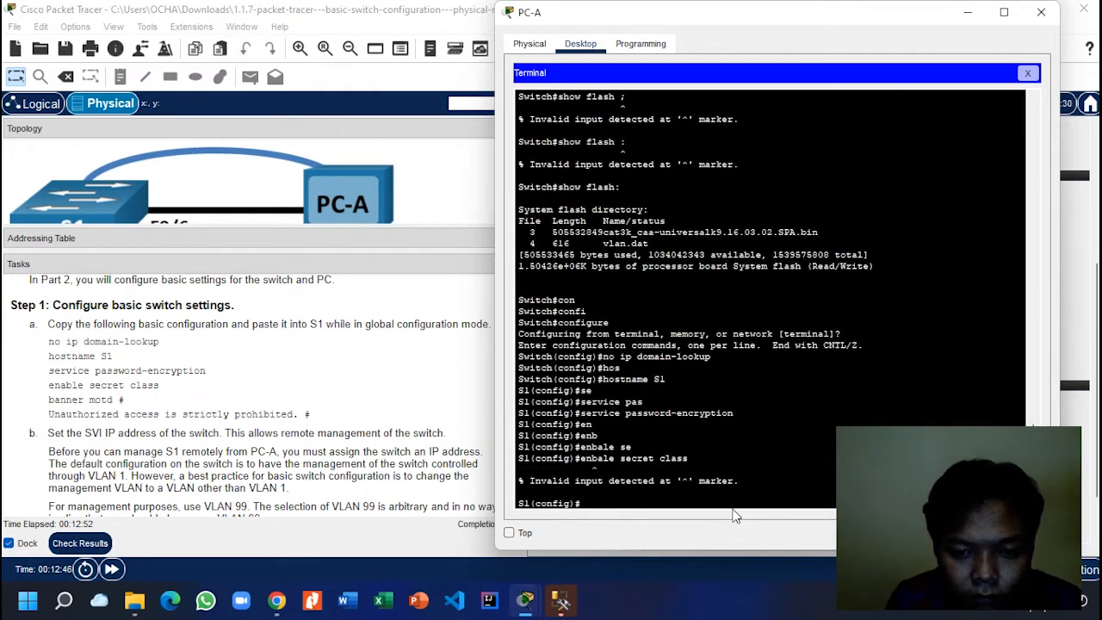
key(Return)
key(Up)
key(Up)
key(Up)
key(Up)
key(Up)
key(Return)
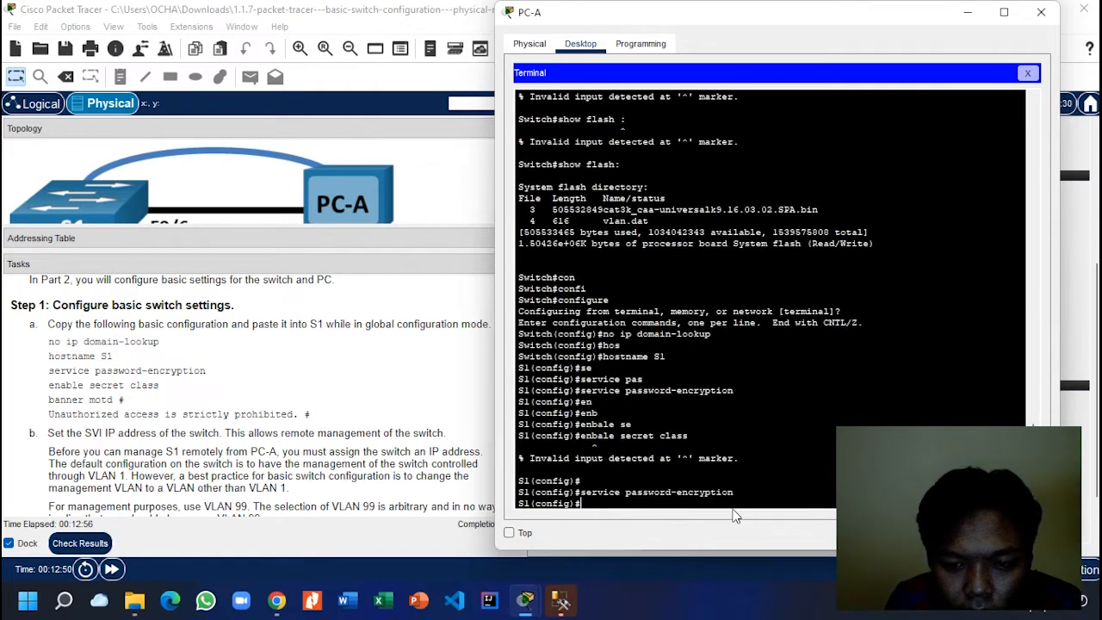
Step: Set the privileged-mode enable secret to the lab password
text(ena)
key(Tab)
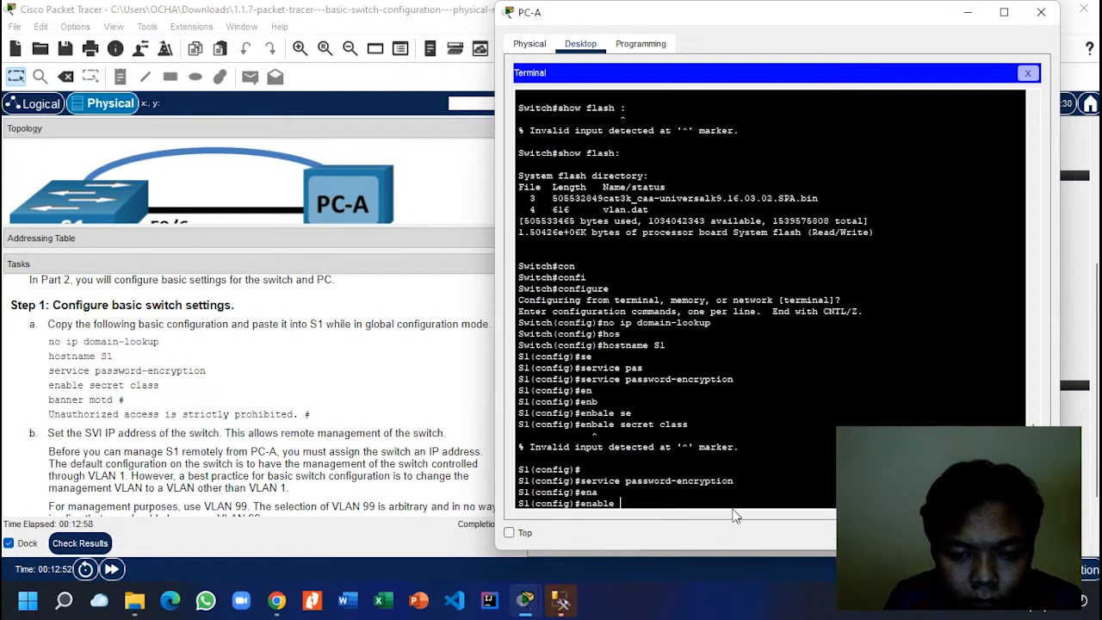
text(se)
key(Tab)
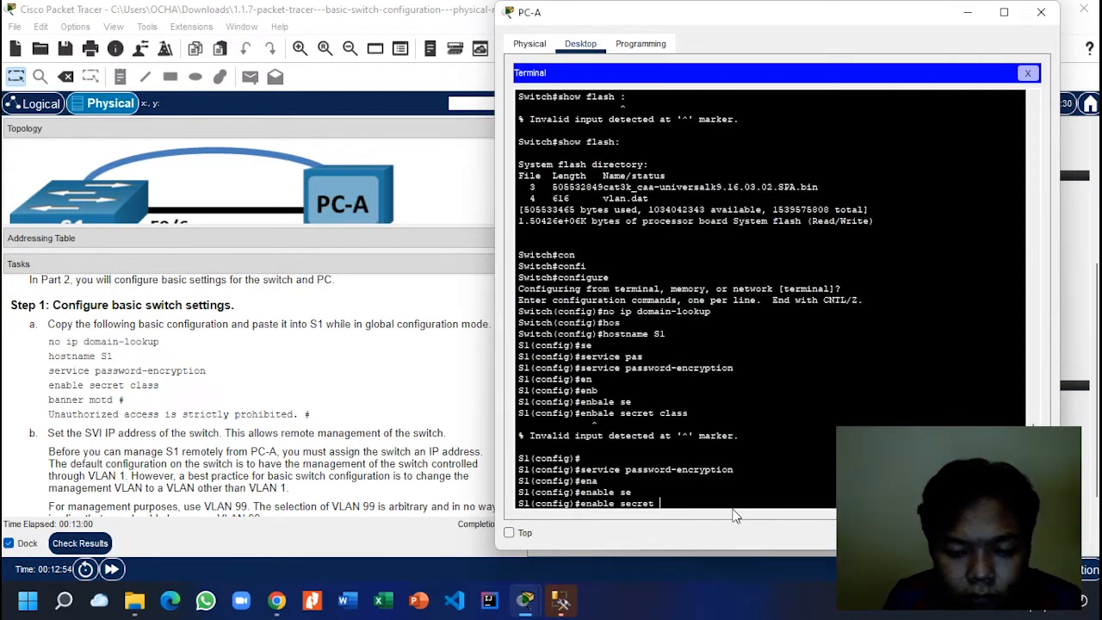
text(cl)
key(Tab)
text(ass)
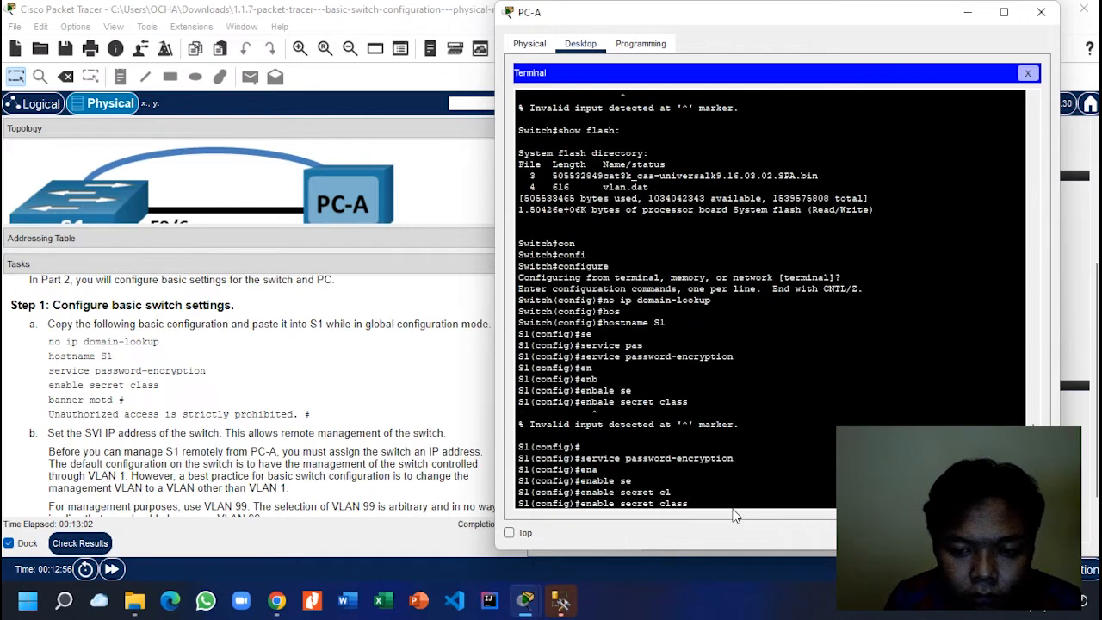
key(Return)
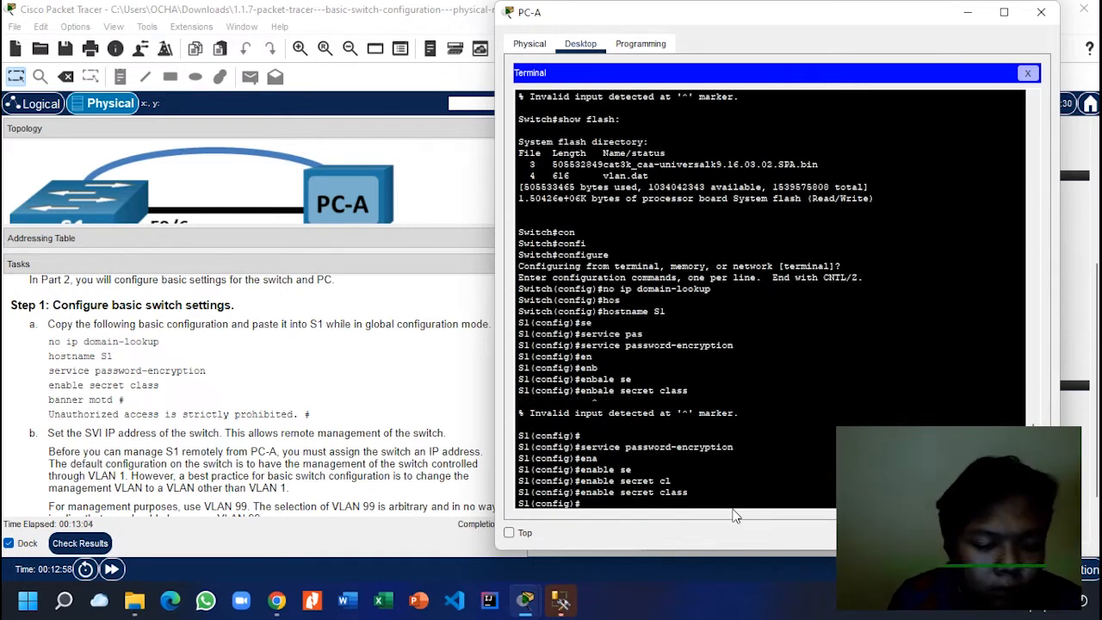
Step: Start the banner motd command at the S1(config)# prompt
text(ban)
key(Tab)
text(mo)
key(Tab)
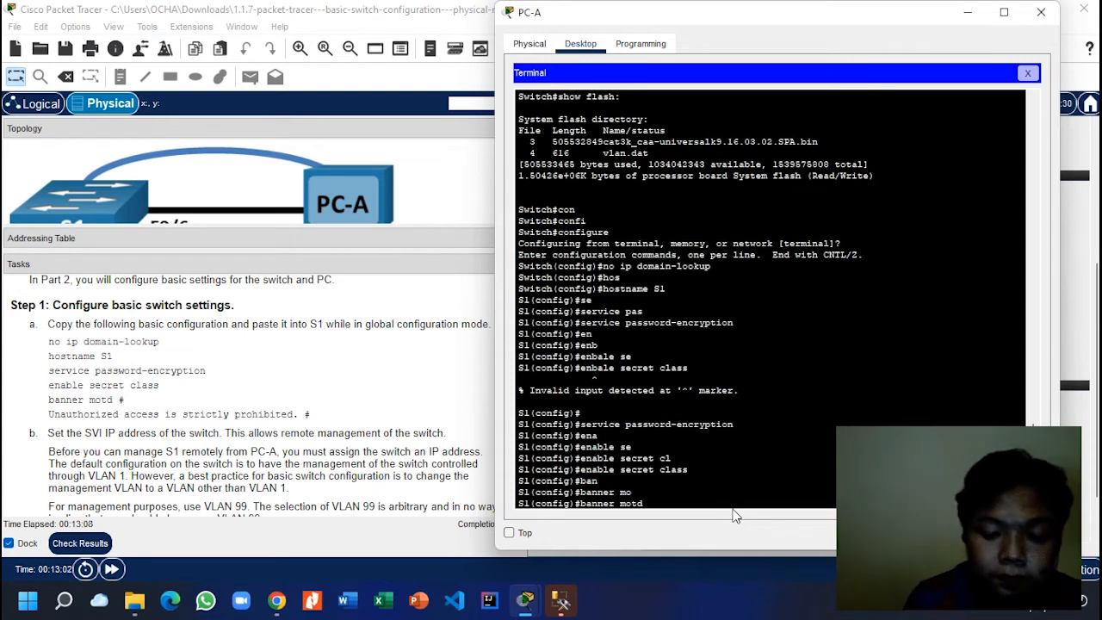
Step: Enter the banner '# Unauthorized access is strictly prohibited. #', correcting typos along the way
text(# U)
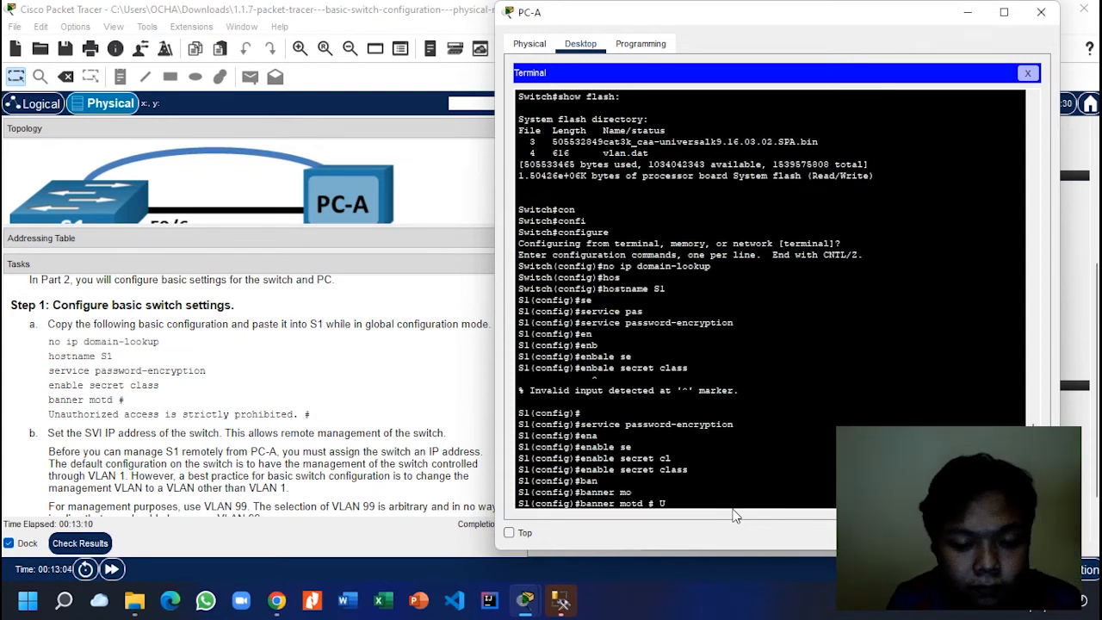
text(na)
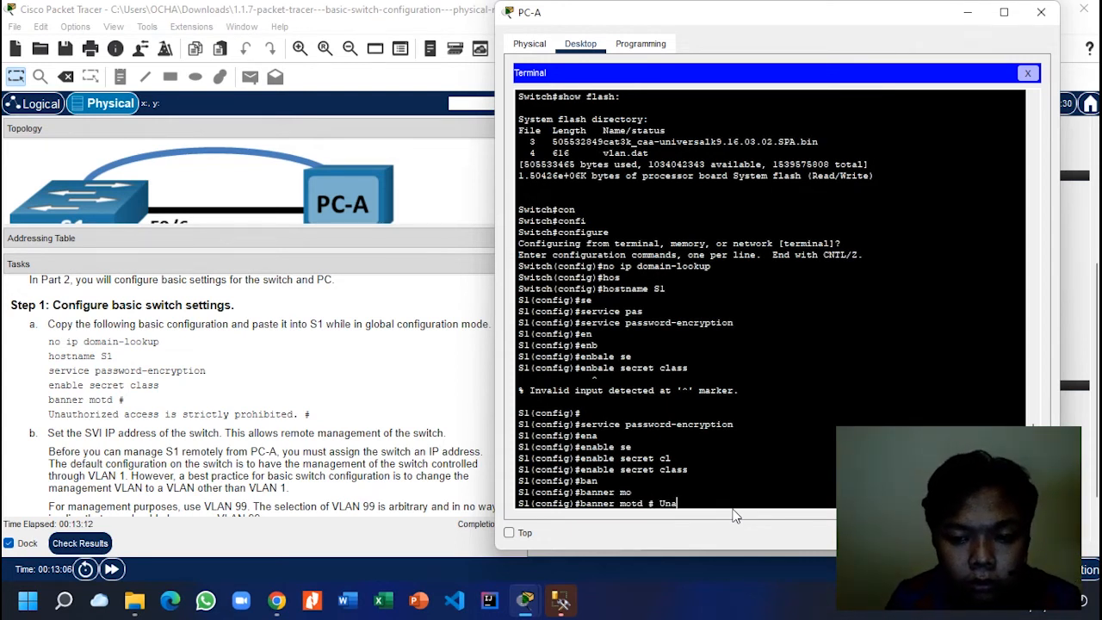
text(utho)
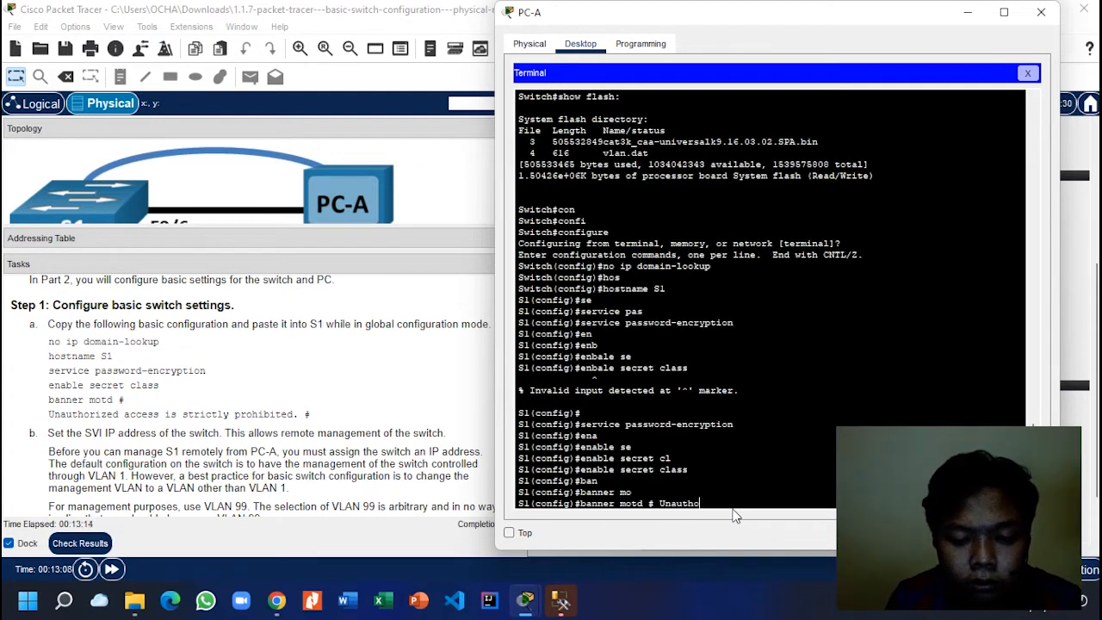
text(rized)
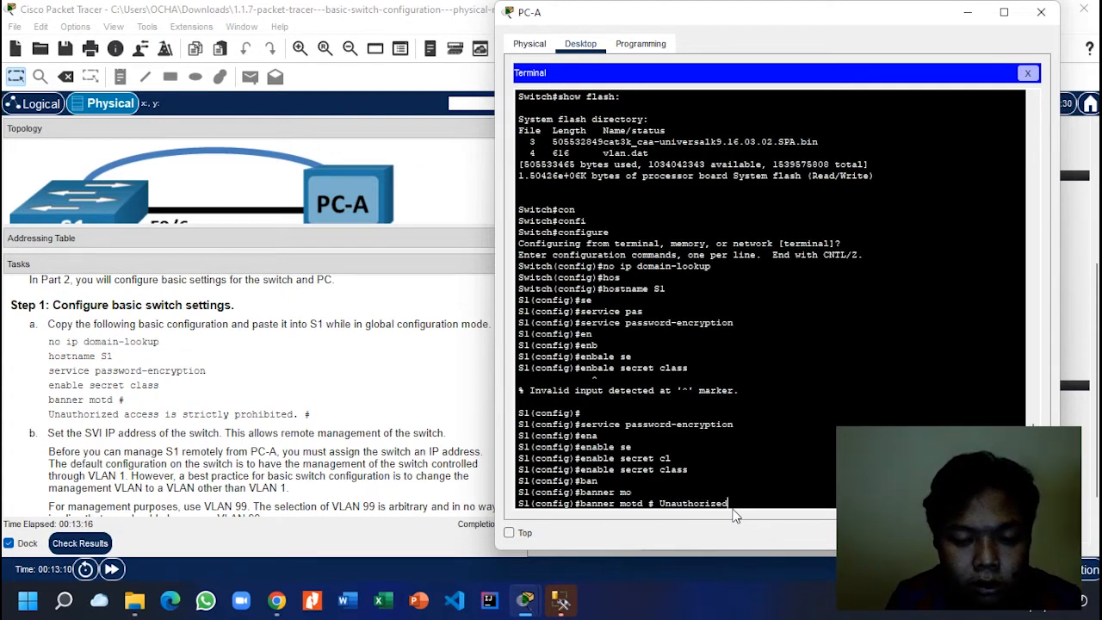
text( ac)
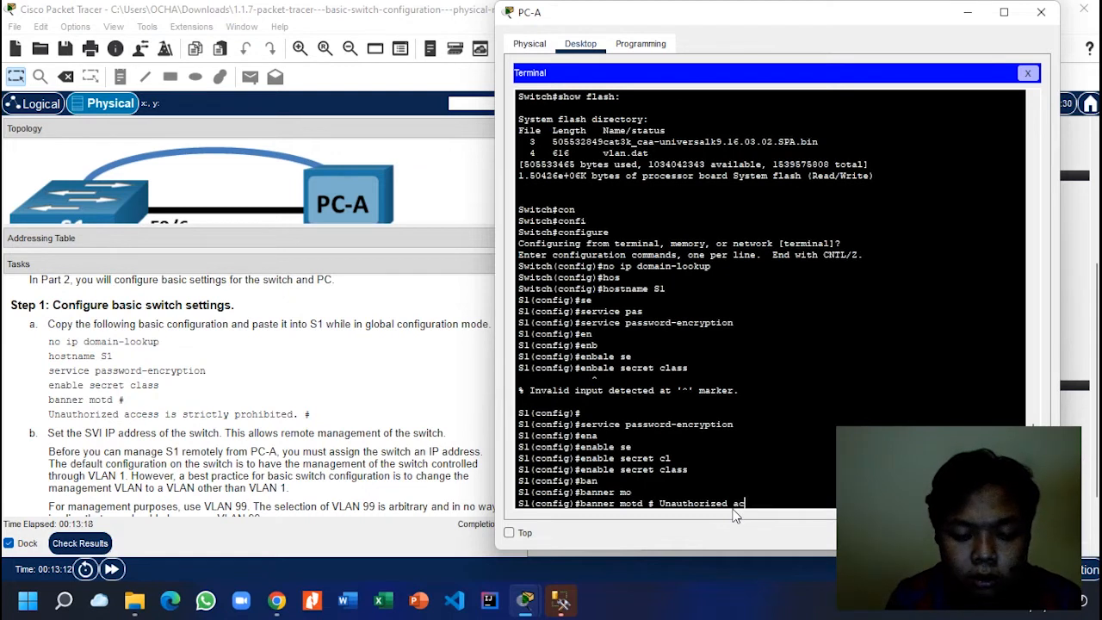
text(ces is s)
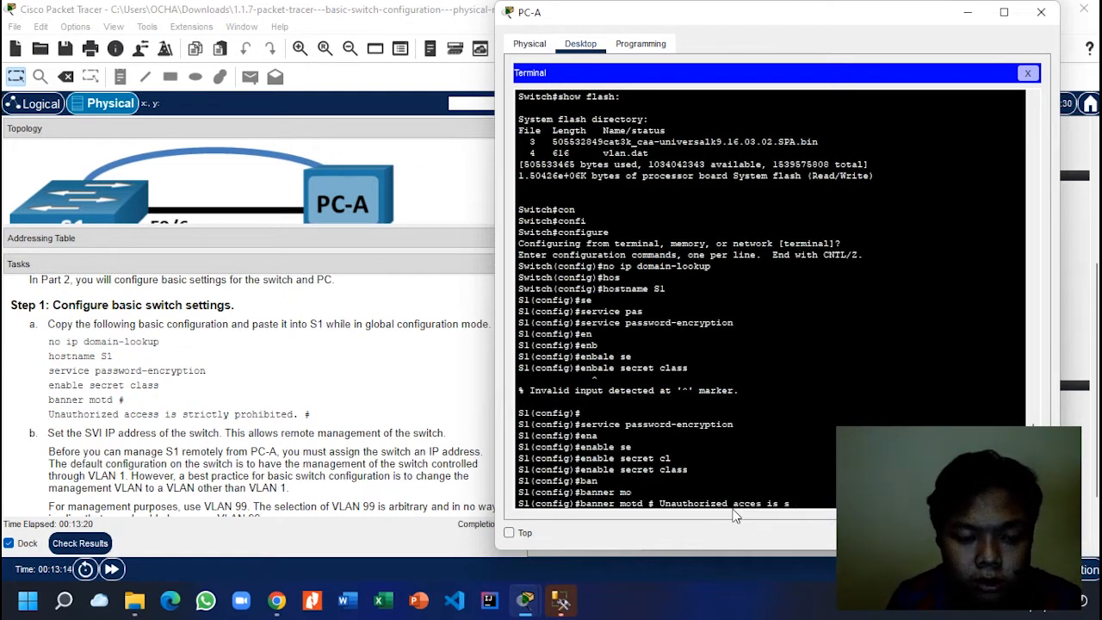
text(tr)
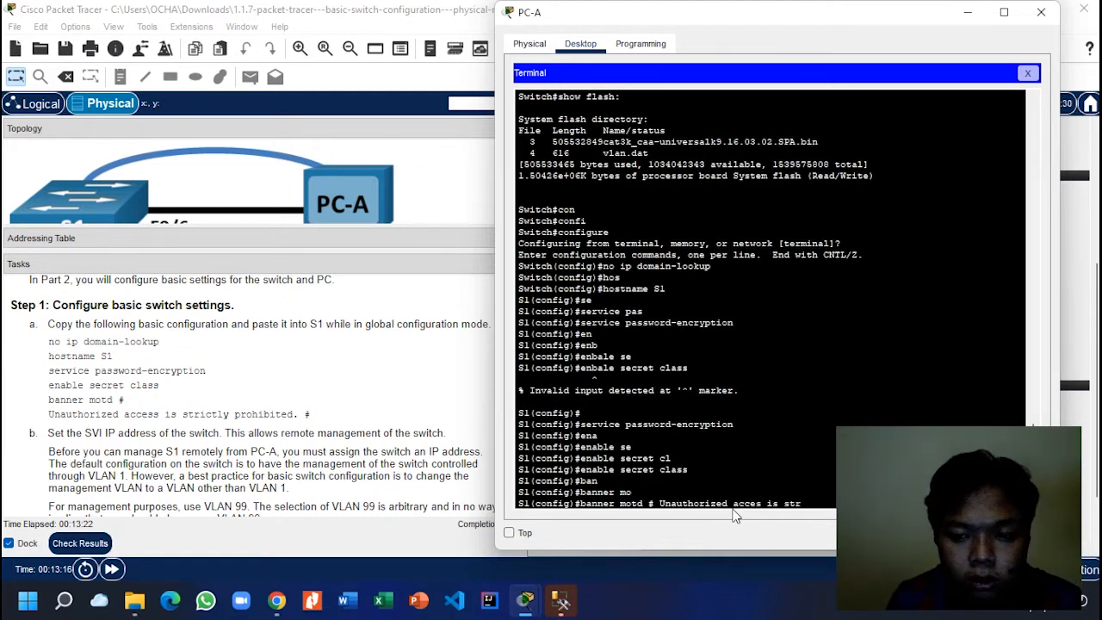
text(icly)
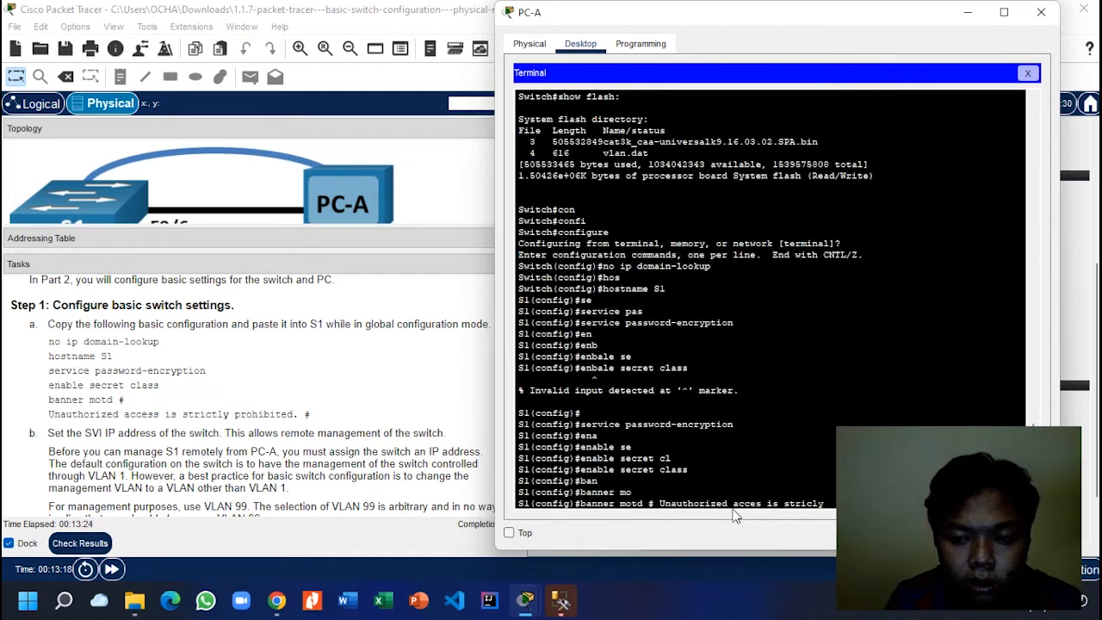
key(BackSpace)
key(BackSpace)
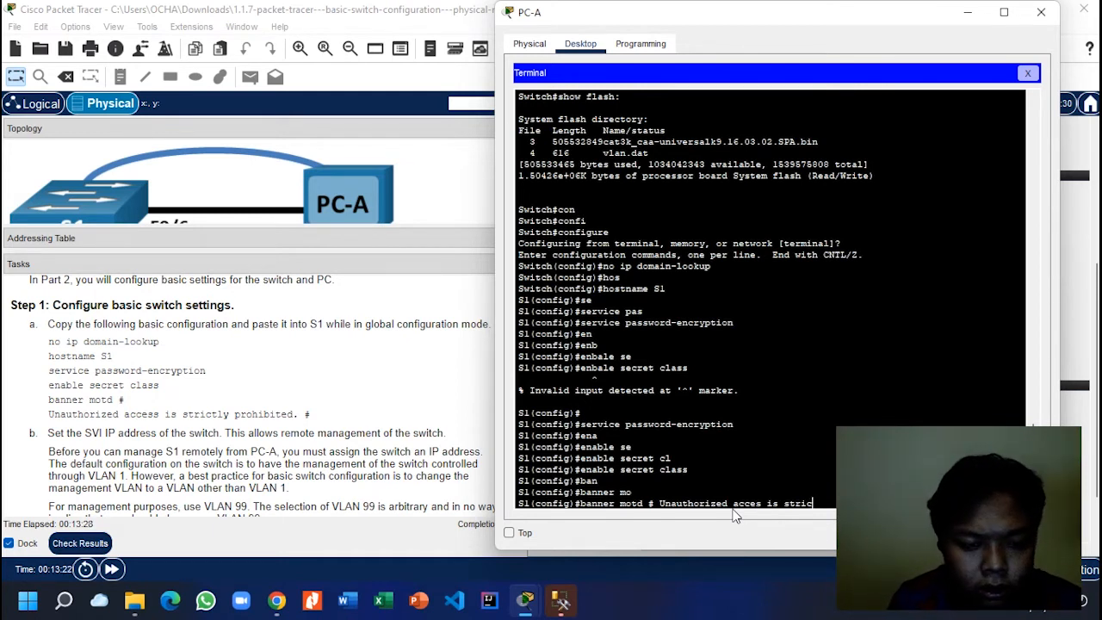
text(tly)
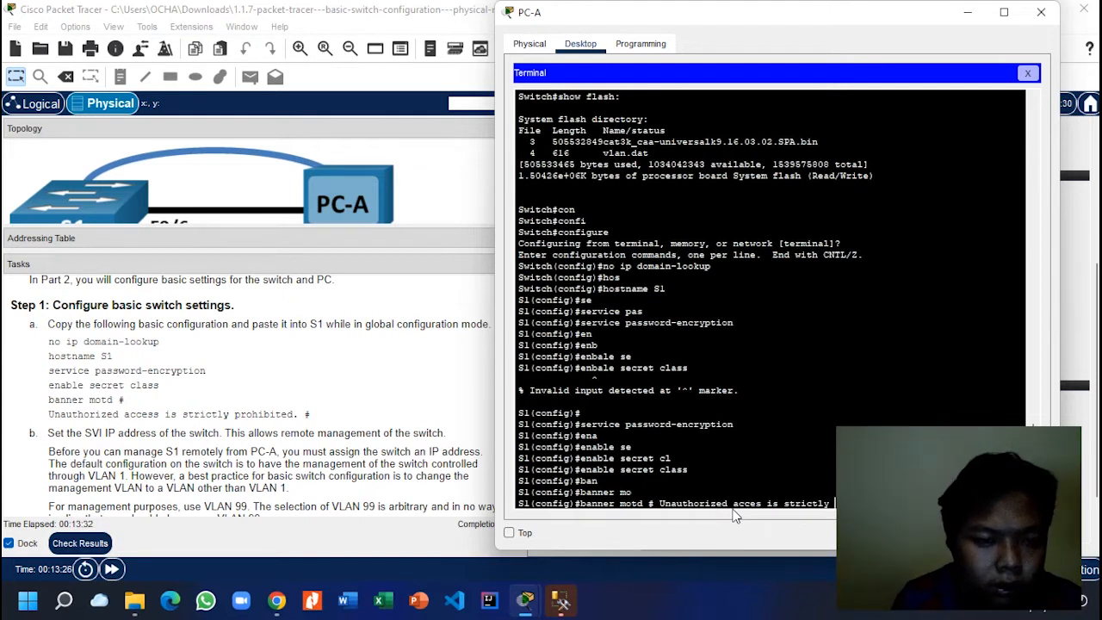
text(p)
key(BackSpace)
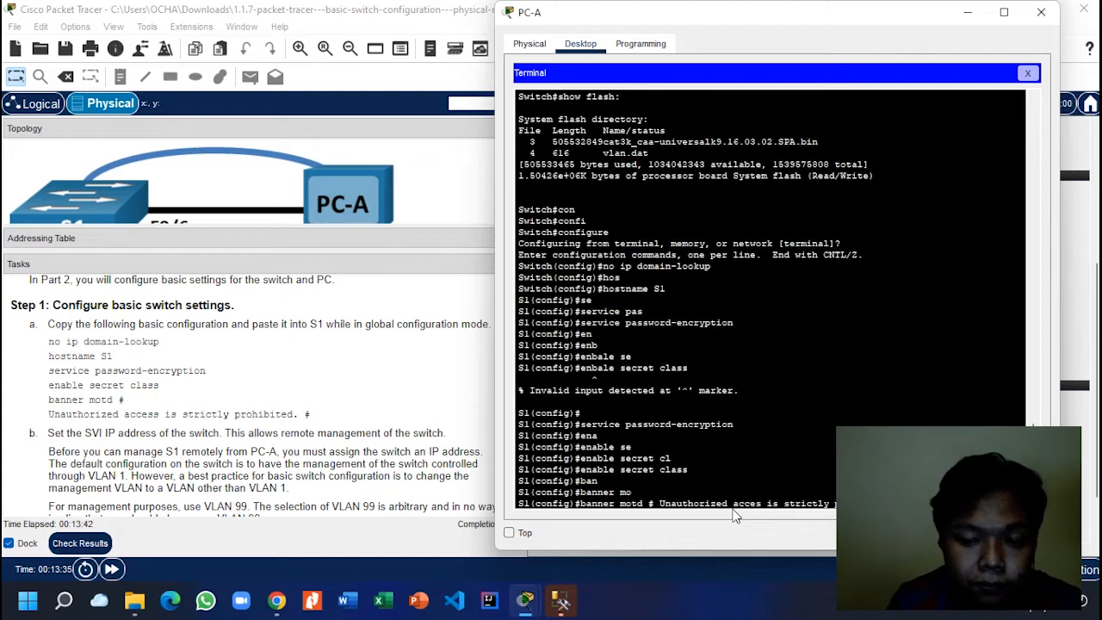
key(Return)
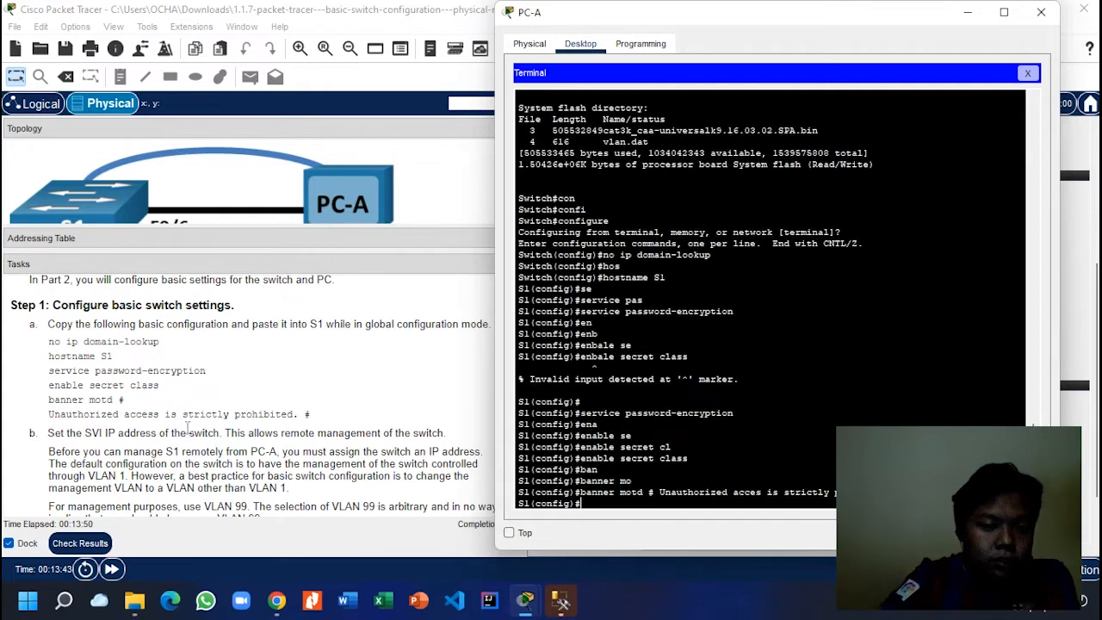
Step: Exit S1's global configuration mode back to the privileged prompt
scroll(207, 447, down, 1)
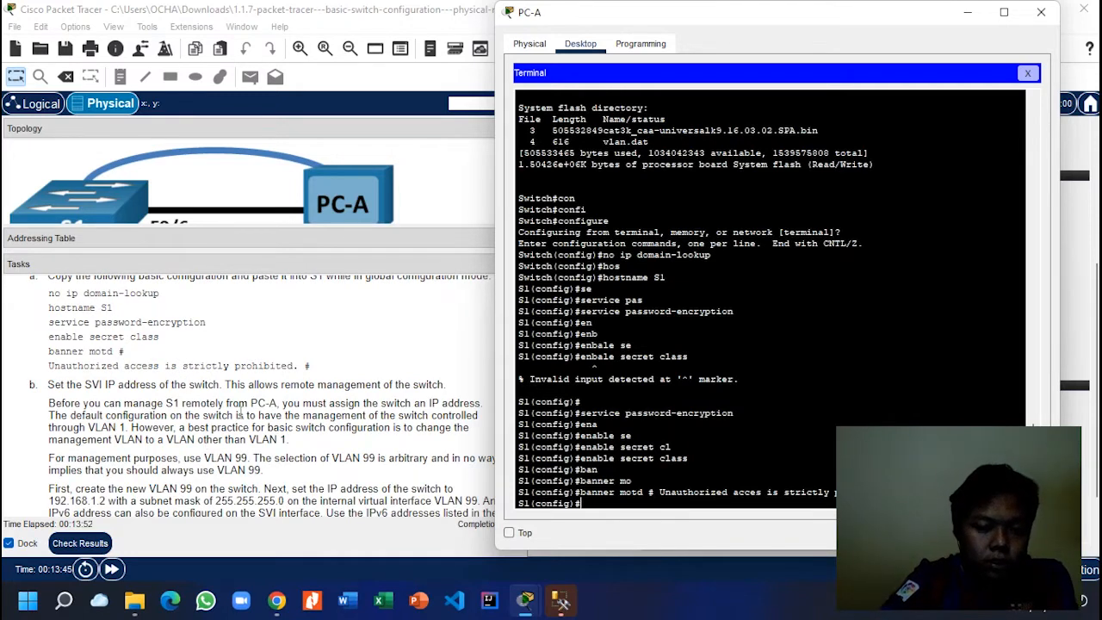
scroll(238, 415, down, 2)
scroll(238, 415, down, 1)
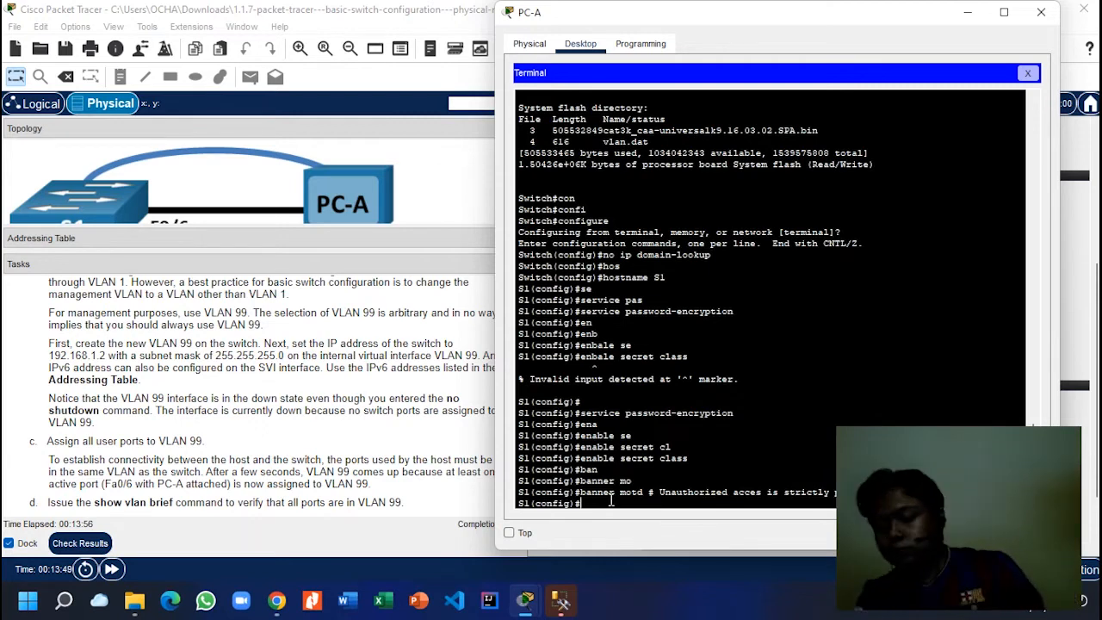
text(con)
key(Tab)
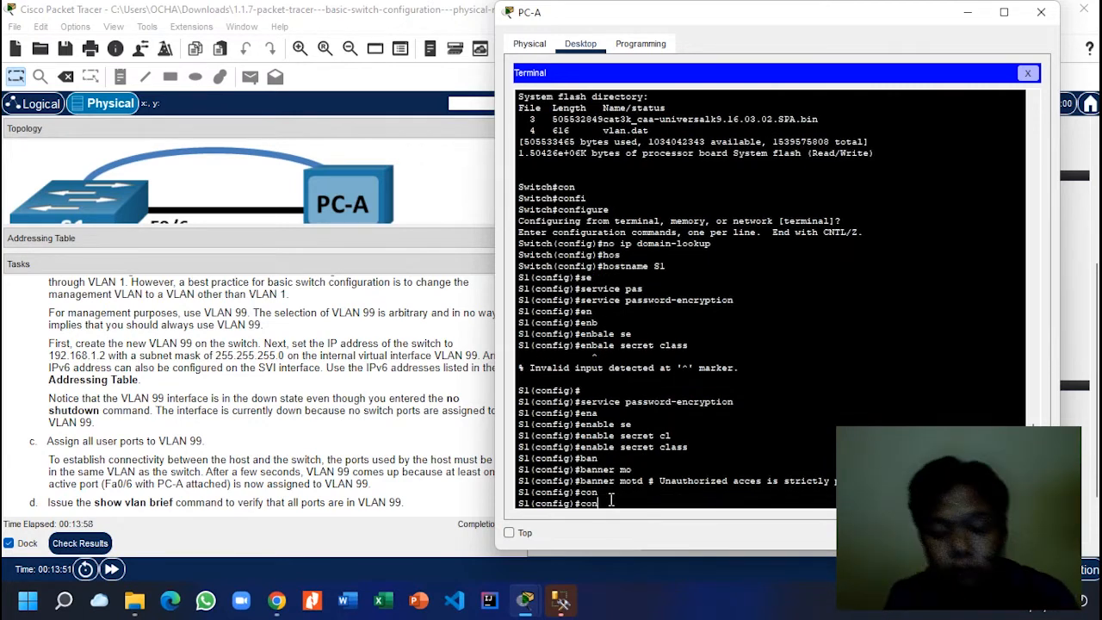
key(BackSpace)
key(BackSpace)
key(BackSpace)
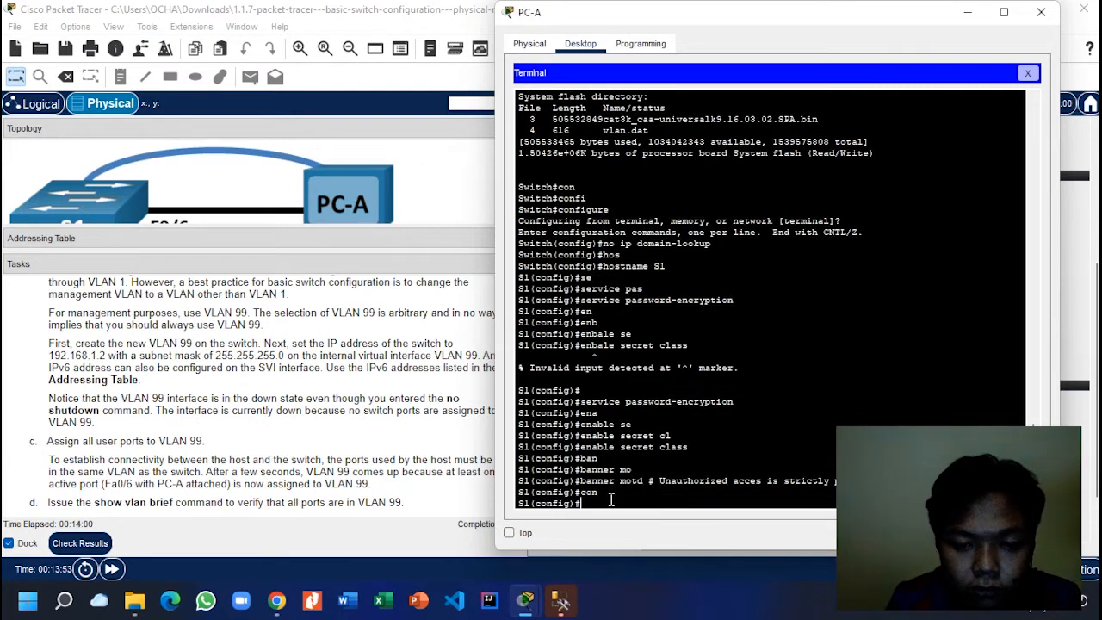
text(ex)
key(Return)
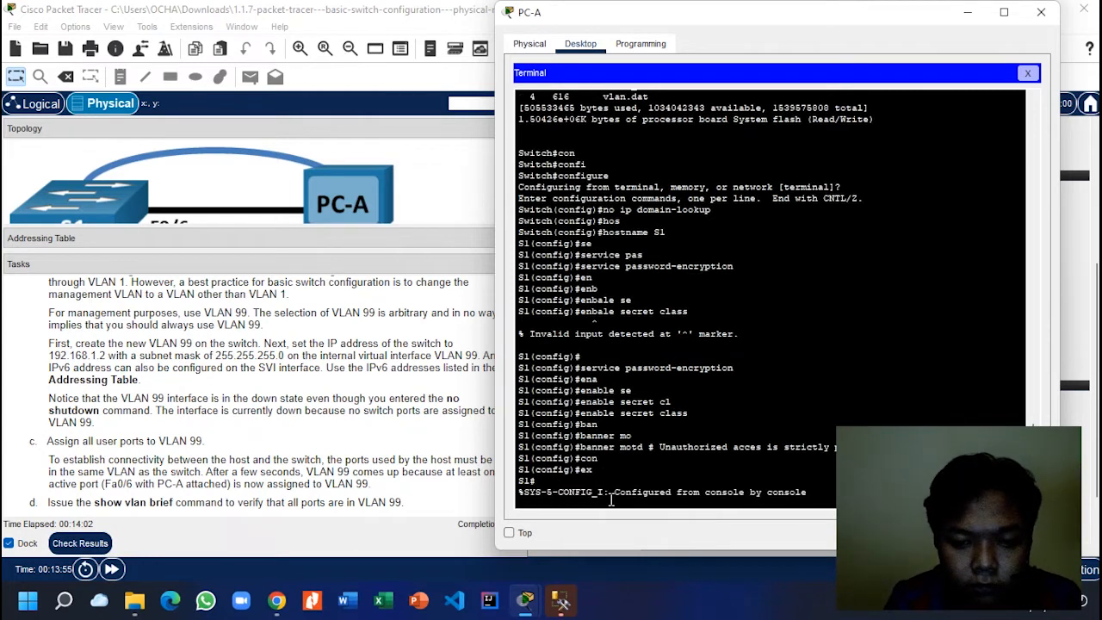
key(Return)
Step: Re-enter global configuration mode on S1 with configure terminal
text(configure)
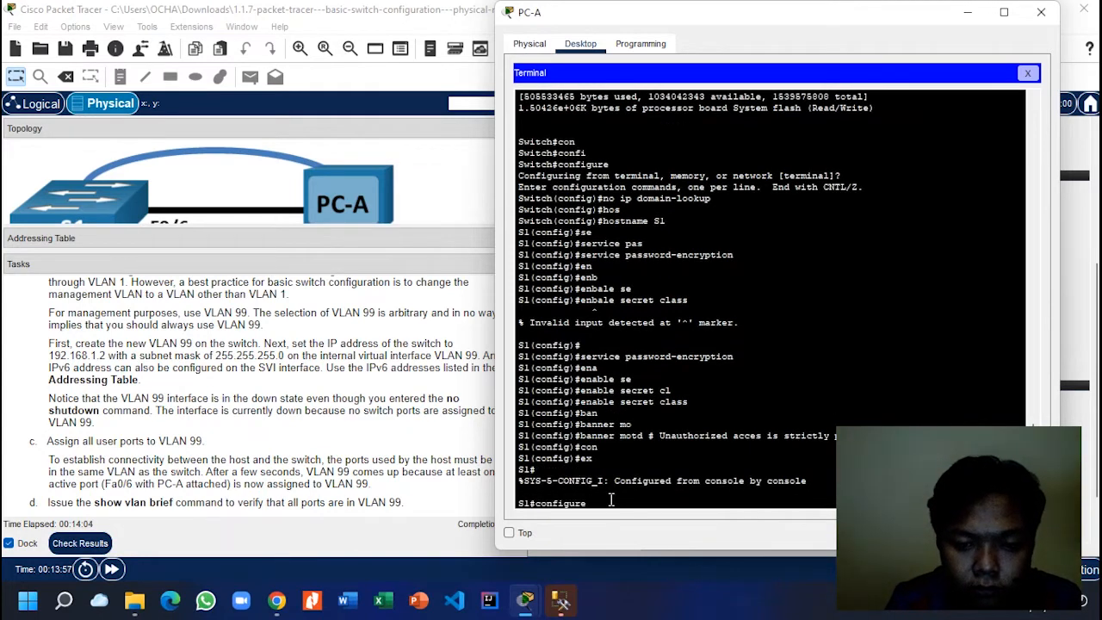
key(Return)
key(Return)
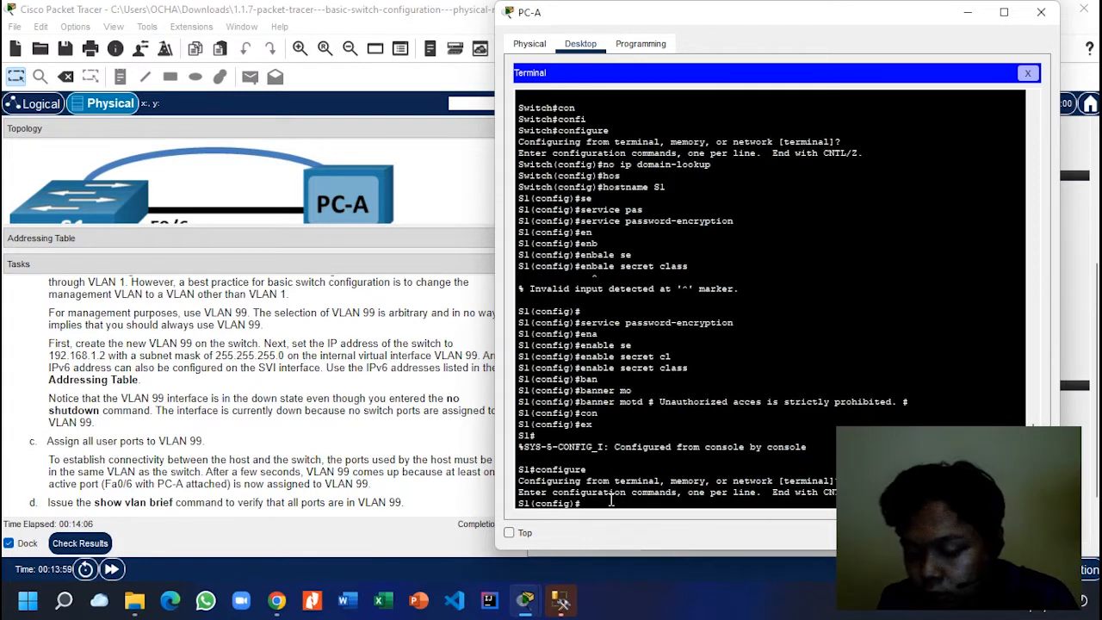
text(v)
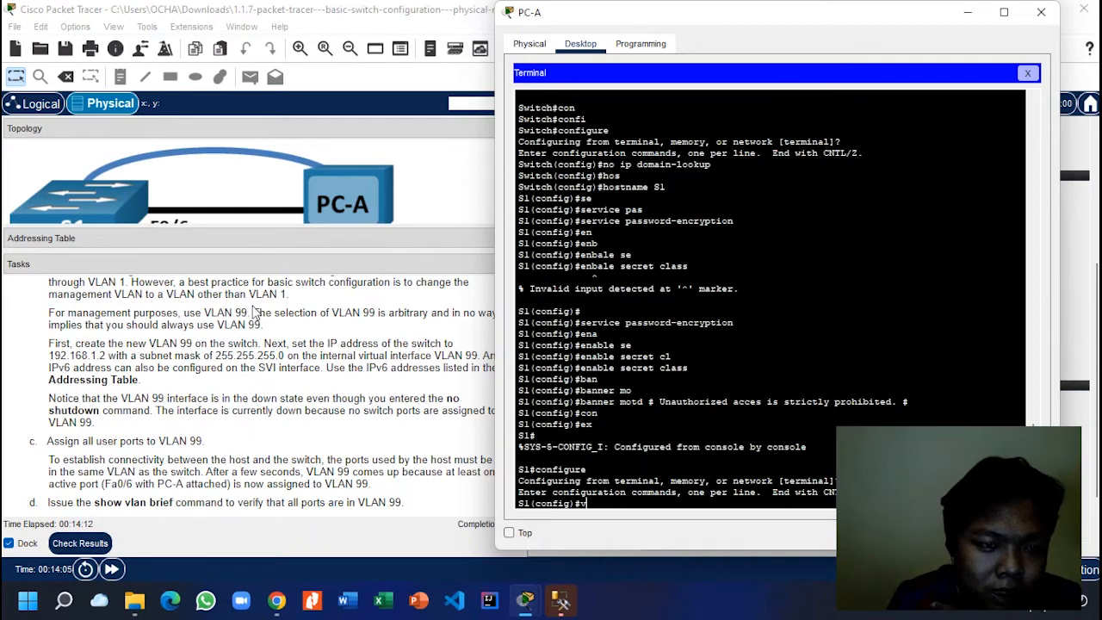
click(255, 311)
scroll(254, 311, up, 15)
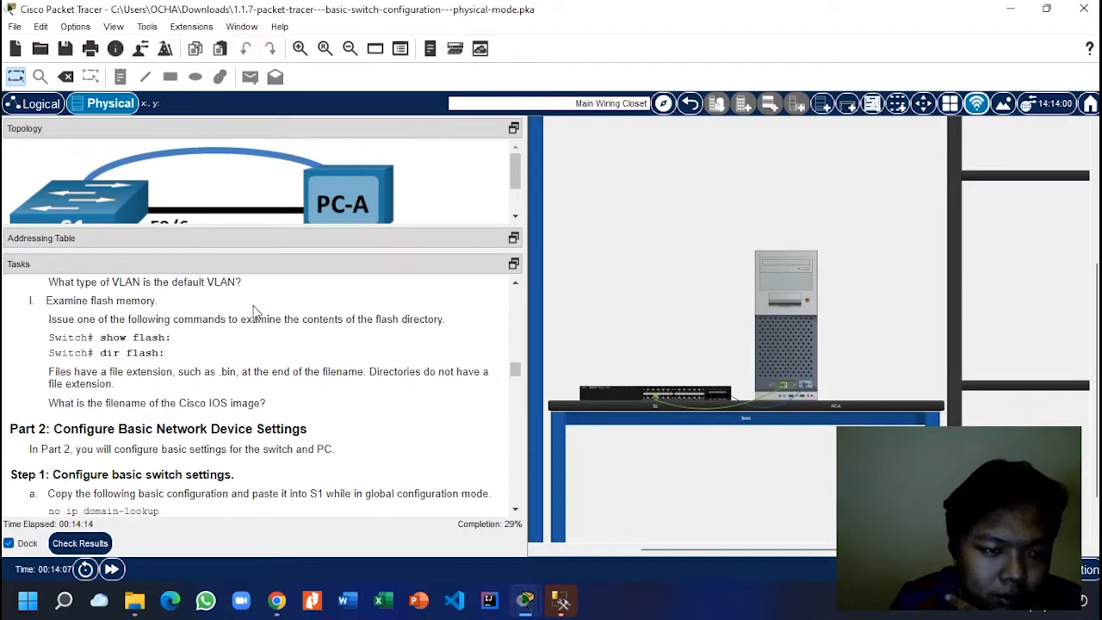
scroll(255, 312, down, 8)
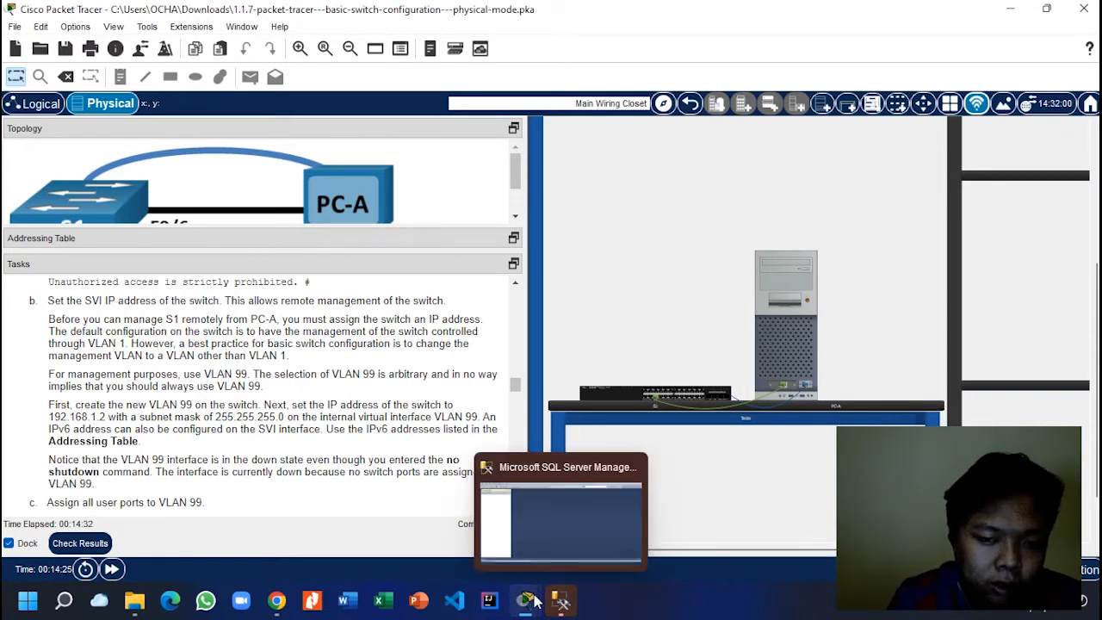
mouse_move(535, 600)
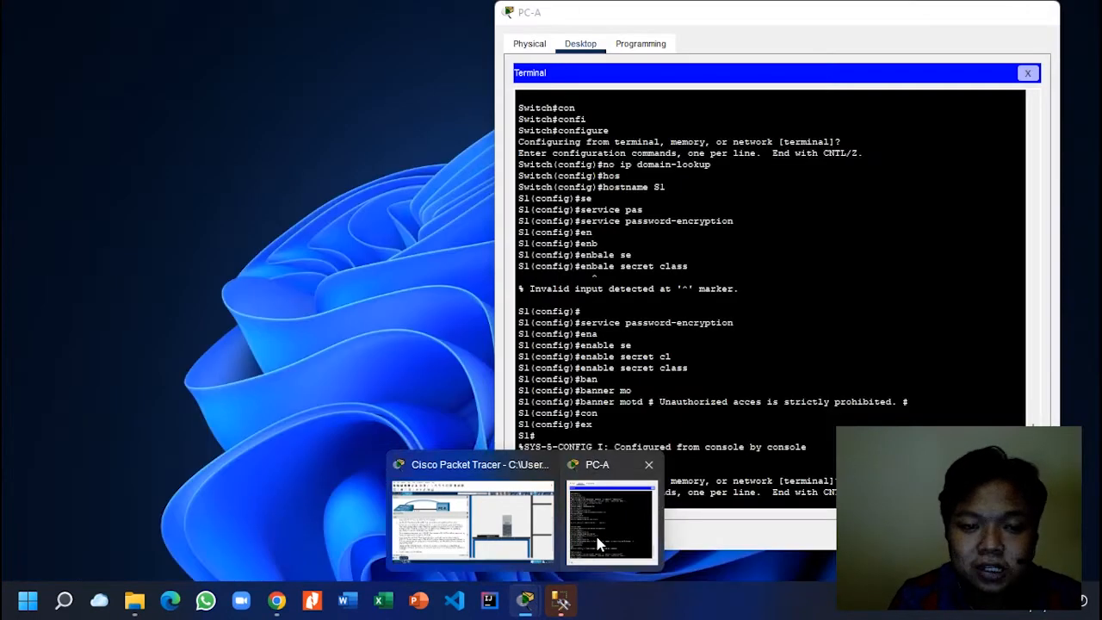
click(596, 536)
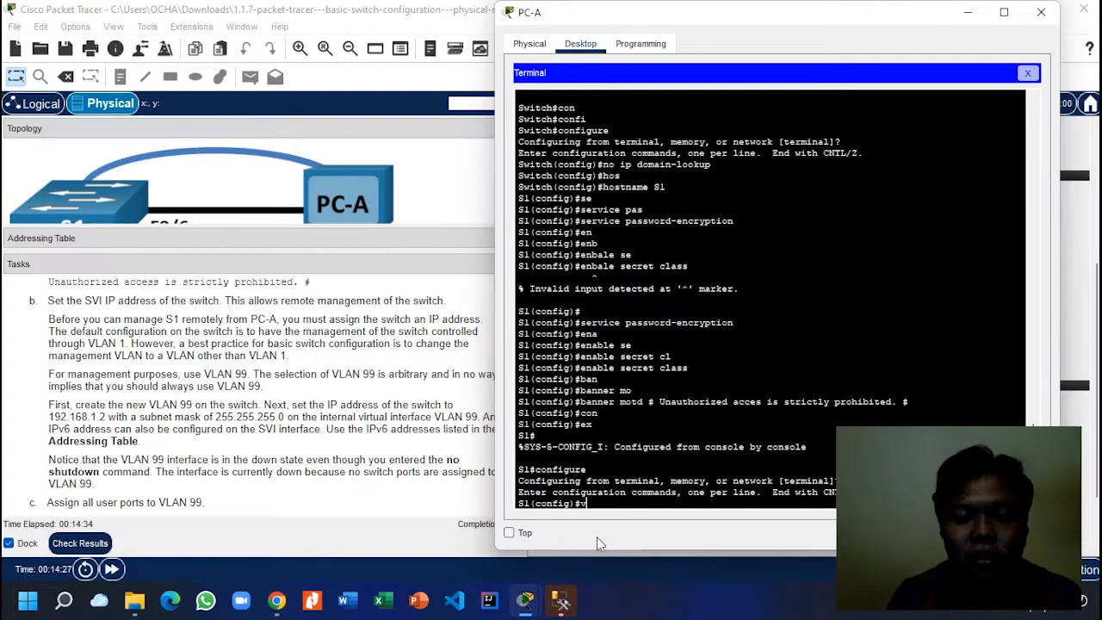
Step: Create VLAN 99 on S1 and exit VLAN configuration
text(lan 99)
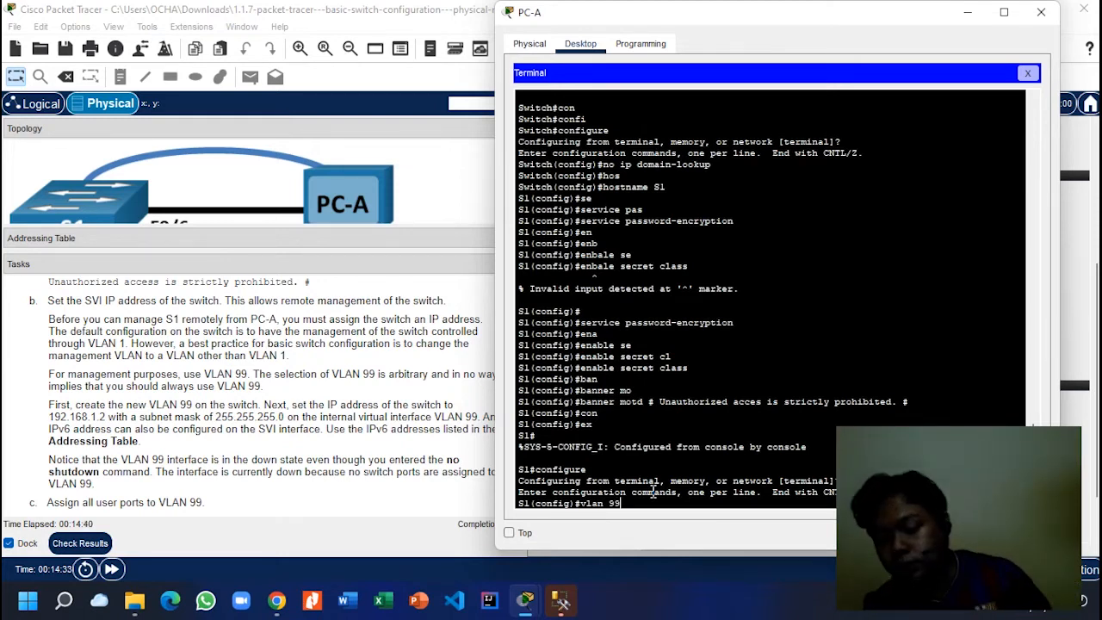
key(Return)
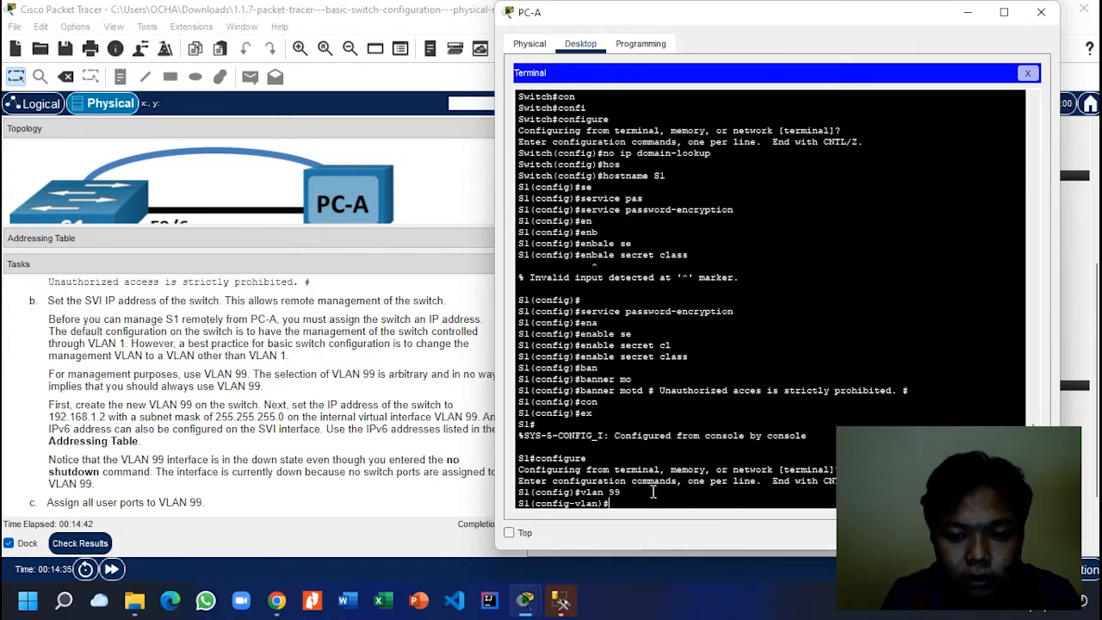
text(ex)
key(Tab)
key(Return)
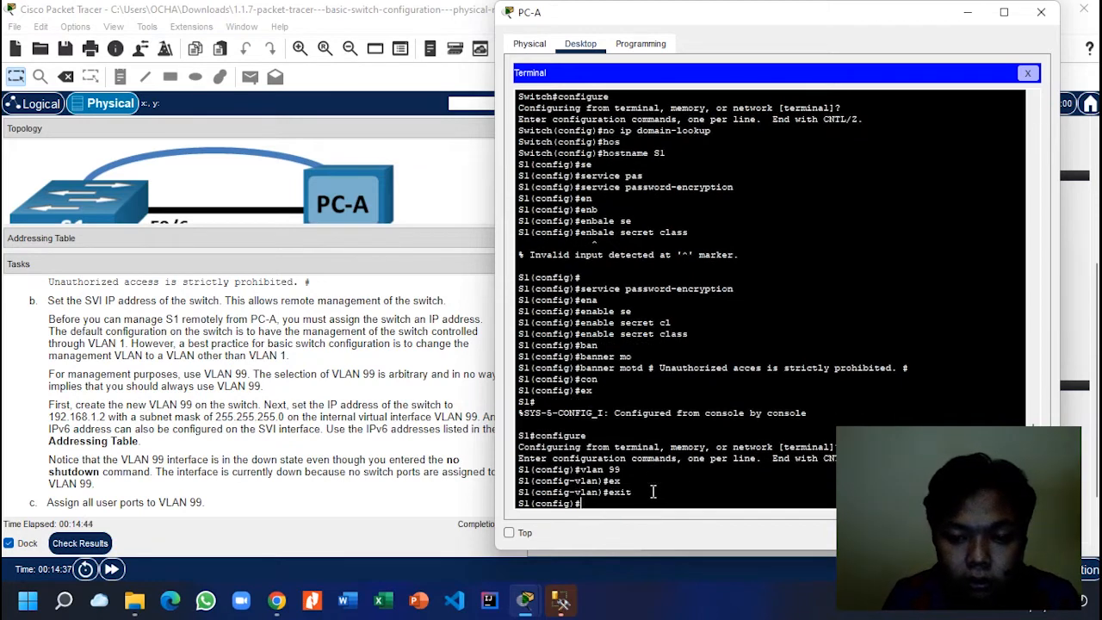
Step: Enter interface vlan 99 configuration on S1
text(i)
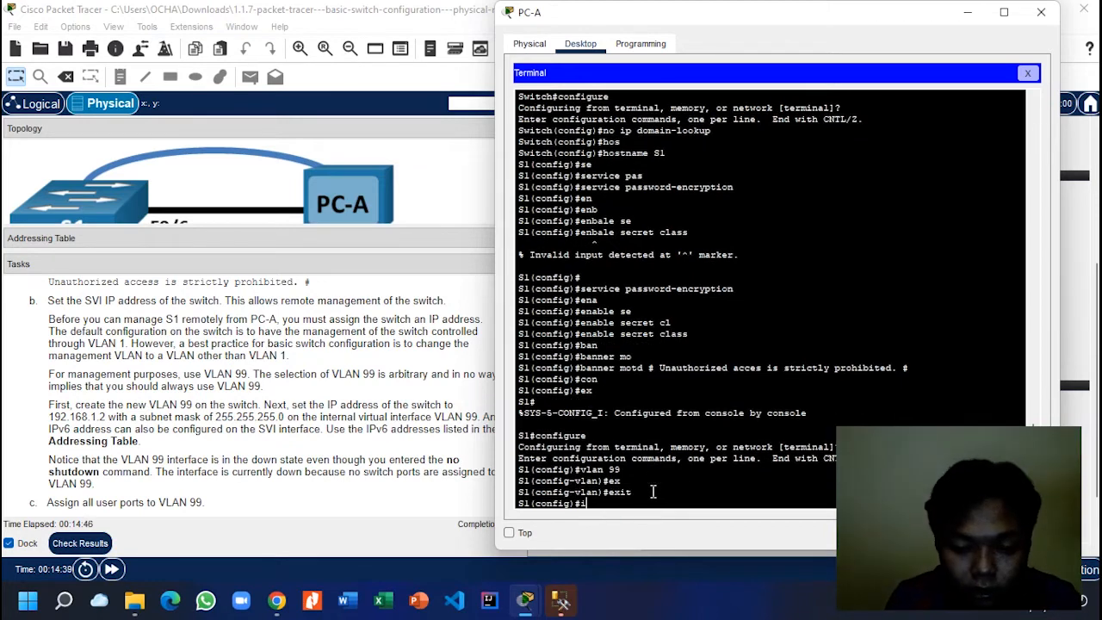
text(n)
key(Tab)
text(vl)
key(Tab)
text(99)
key(Return)
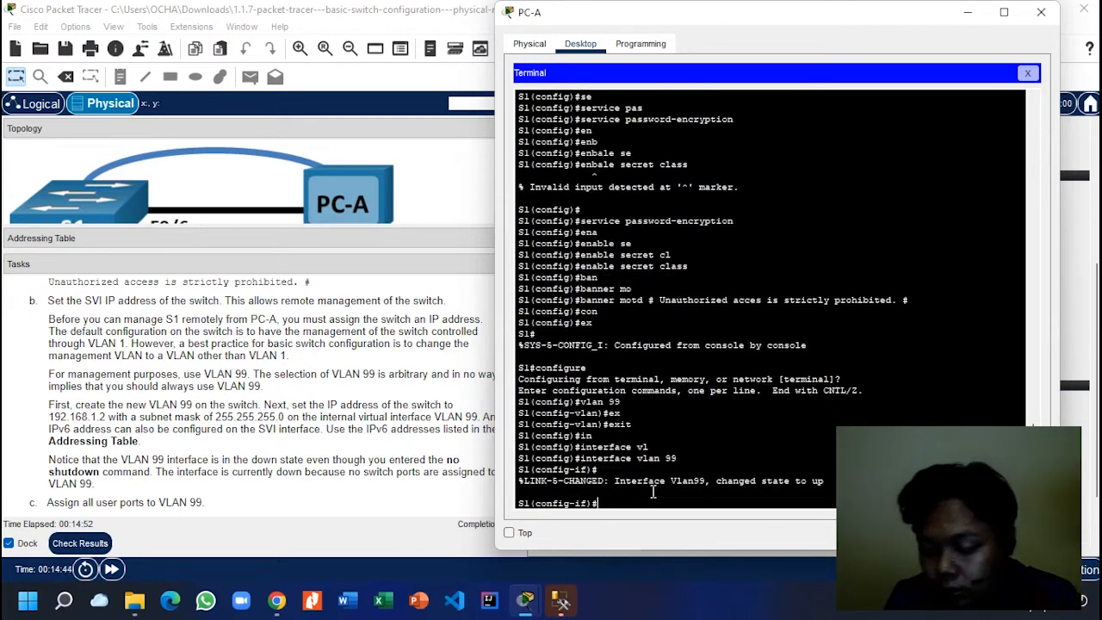
Step: Assign 192.168.1.2 255.255.255.0 to interface vlan 99, apply no shutdown, and exit
text(ip ad)
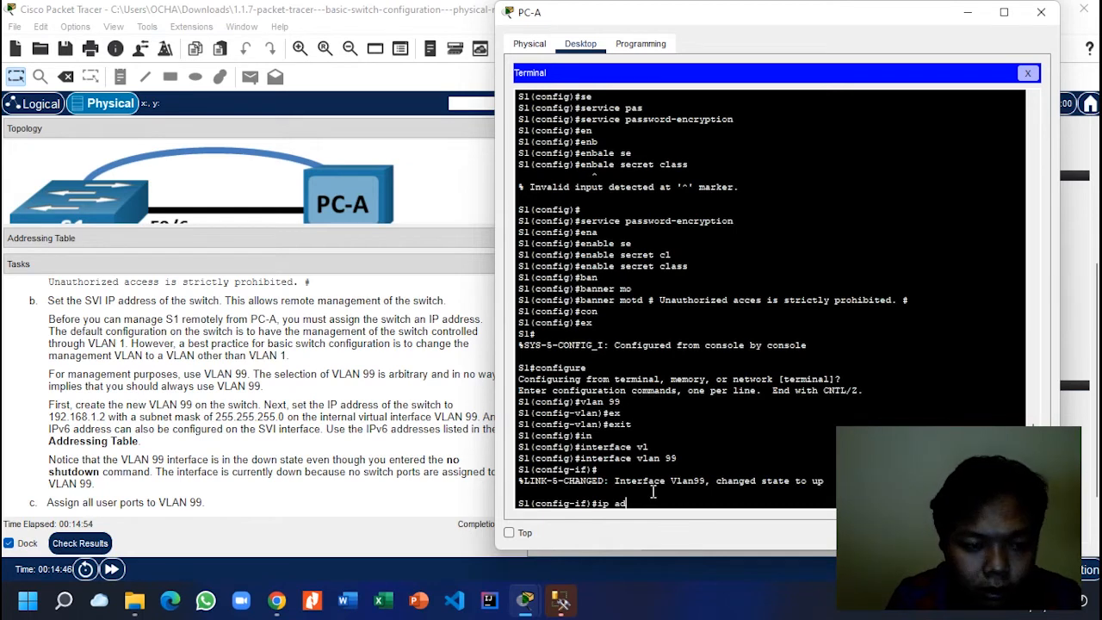
key(Tab)
text(192.)
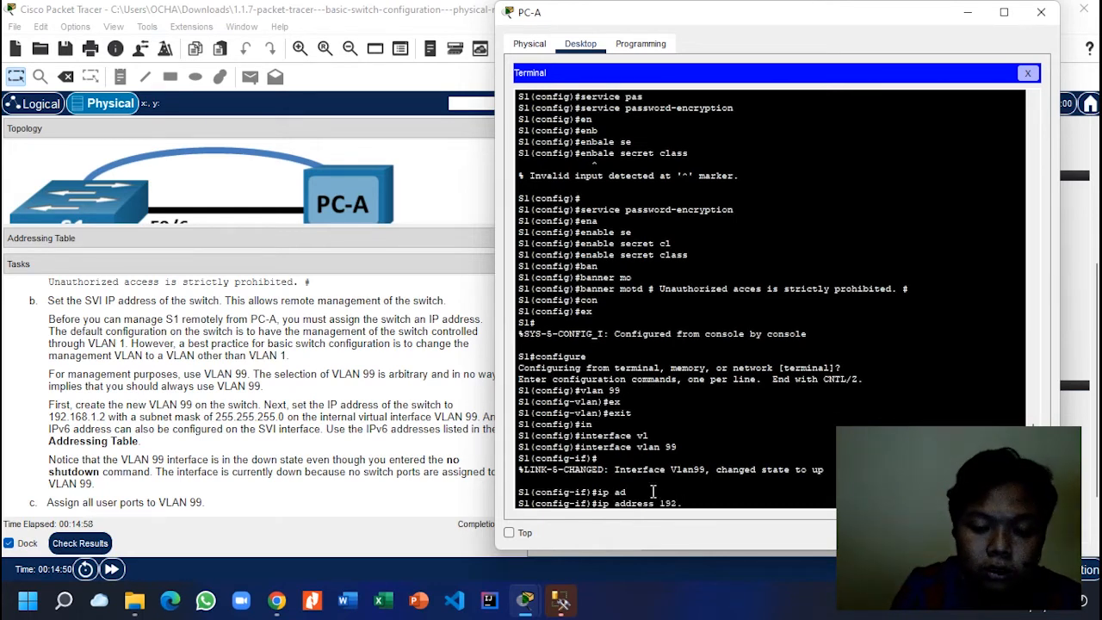
text(168)
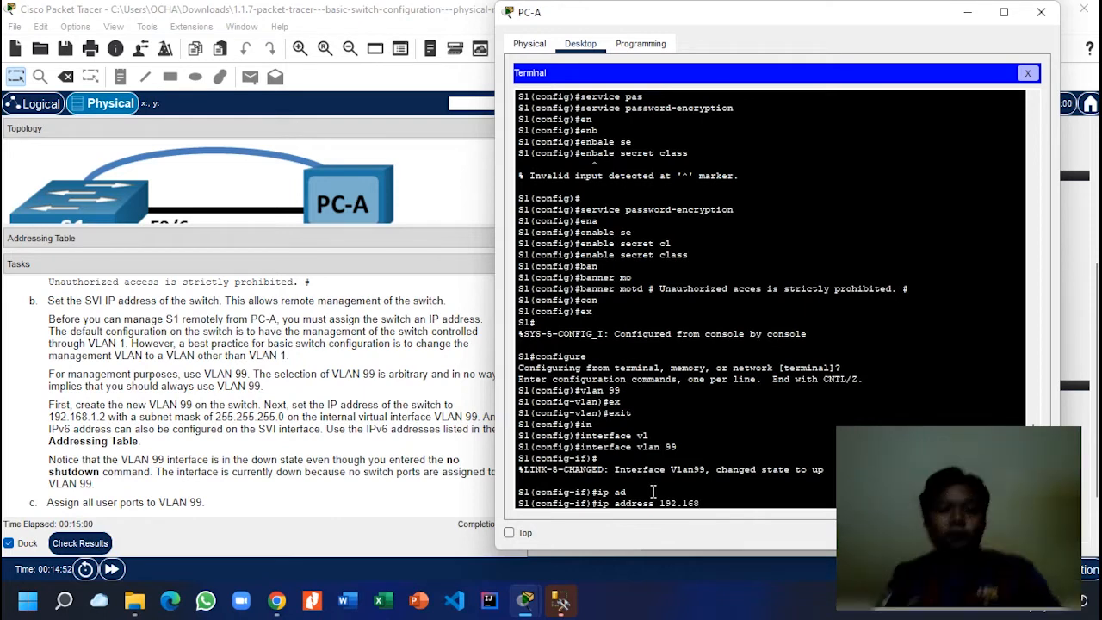
text(.1.2)
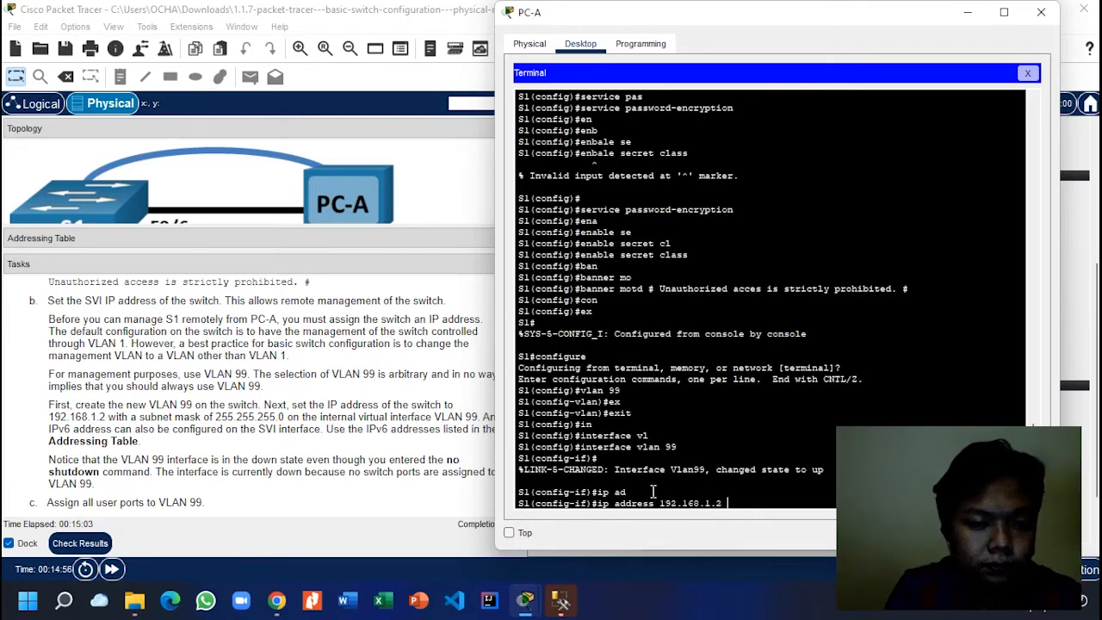
text( 255.255.255.0)
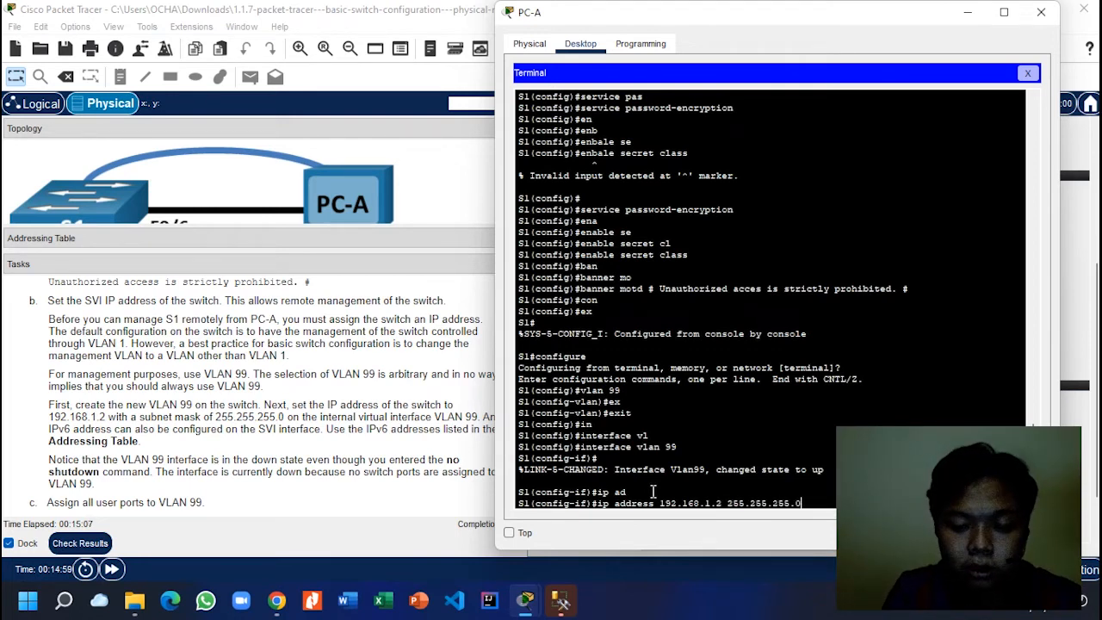
key(Return)
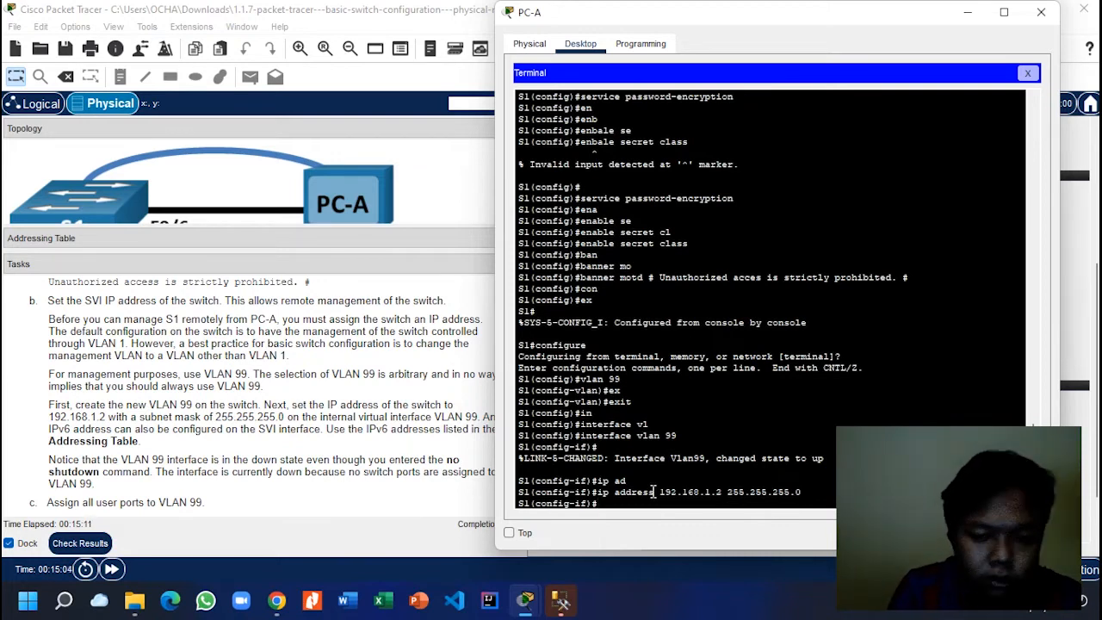
text(no shu)
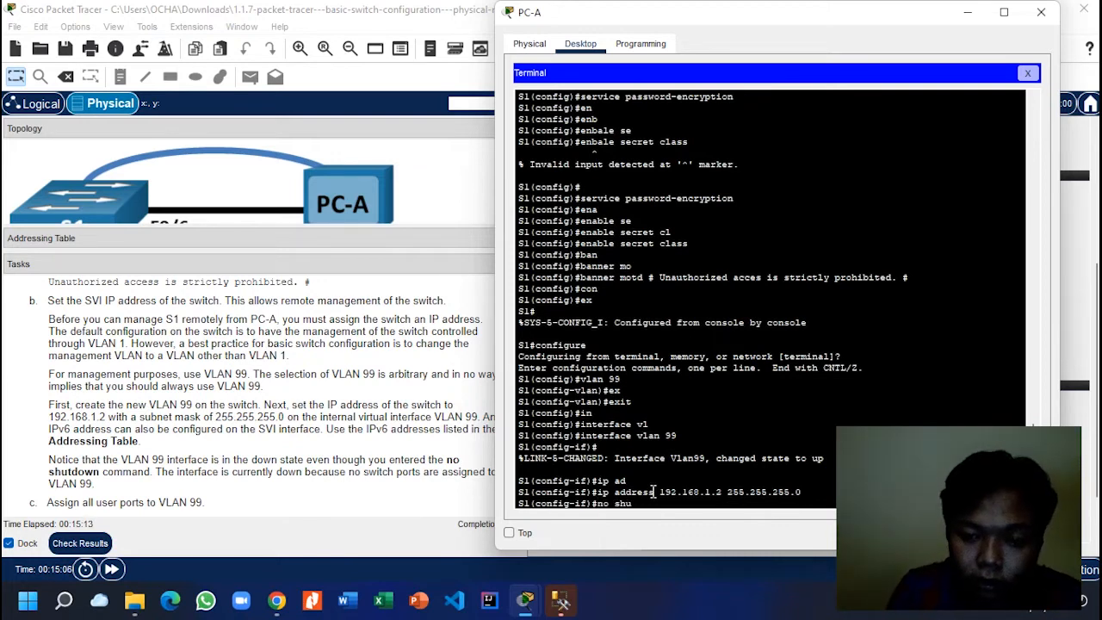
key(Tab)
key(Return)
text(exi)
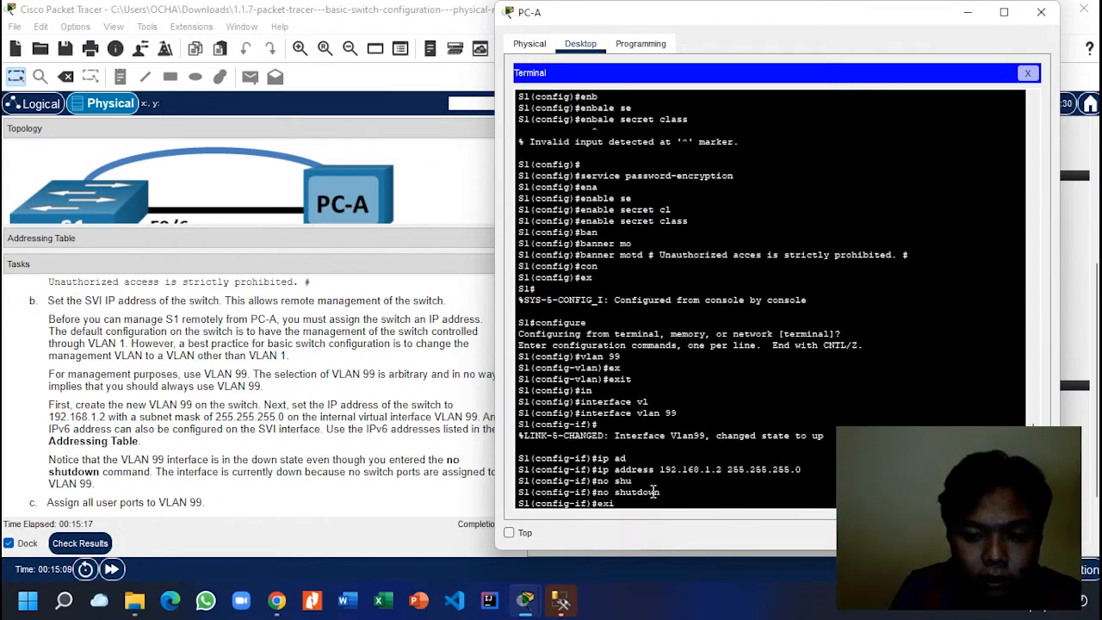
key(Return)
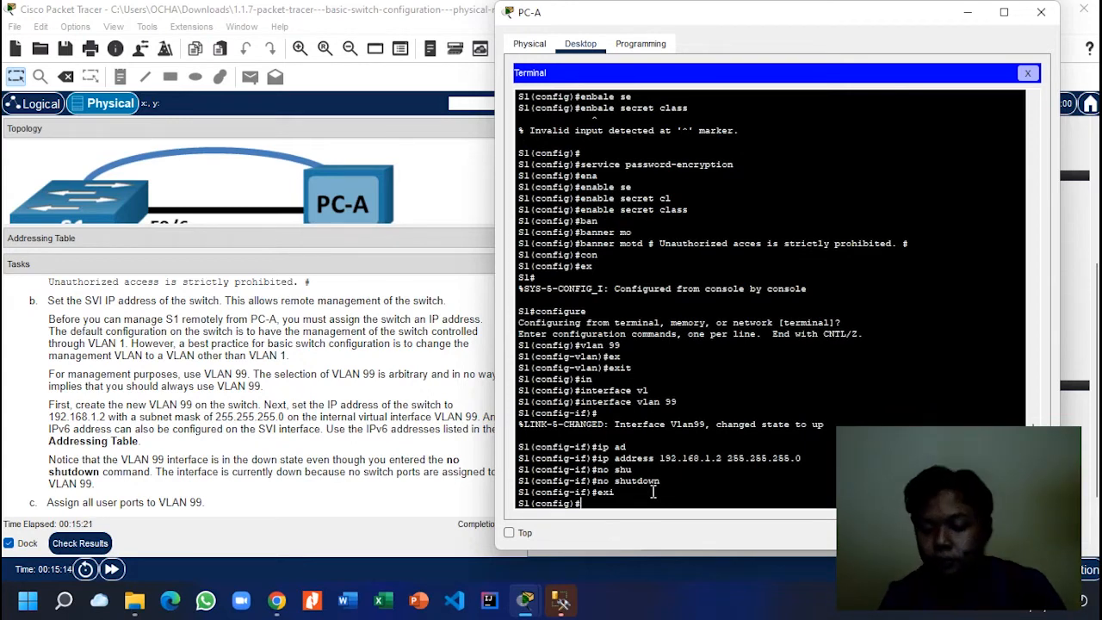
Step: Review the Tasks panel, then bring PC-A's terminal back to the front
click(218, 440)
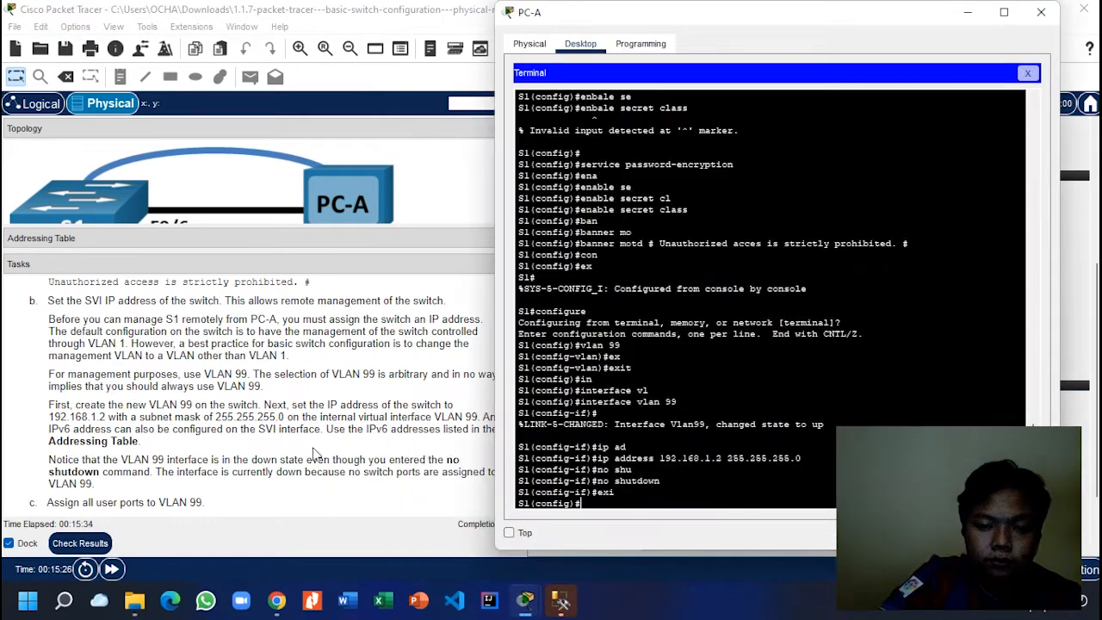
scroll(213, 410, down, 2)
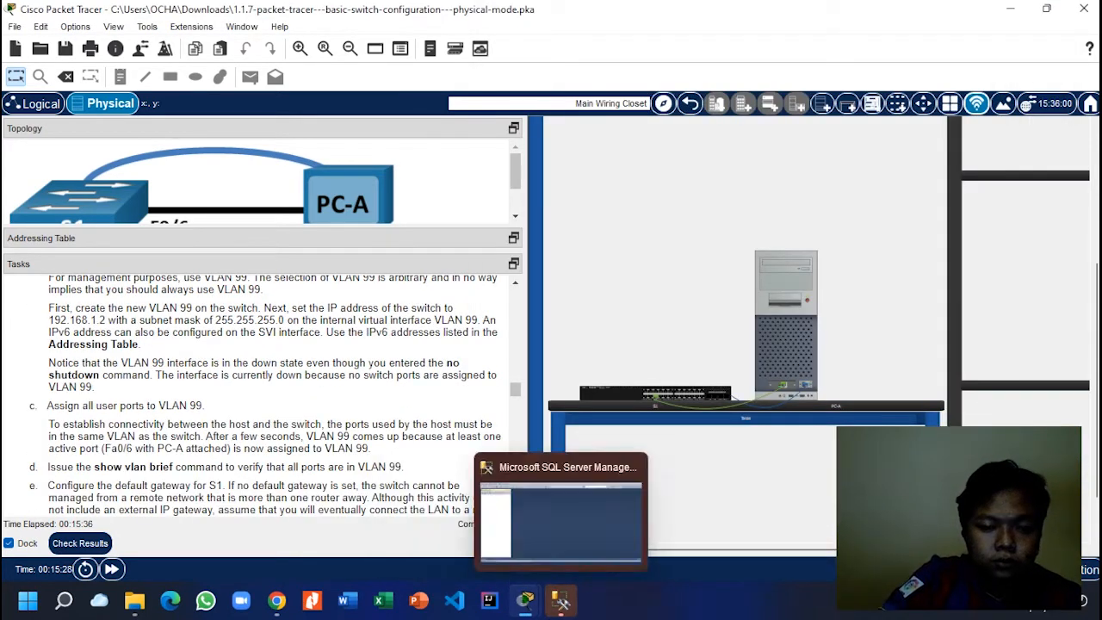
mouse_move(525, 612)
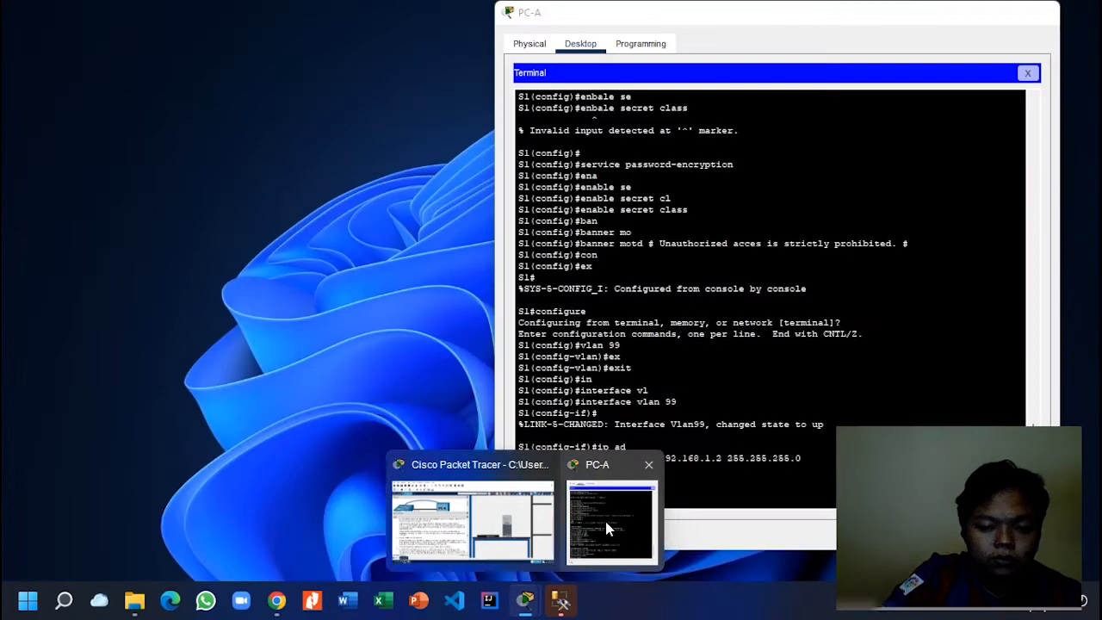
click(605, 518)
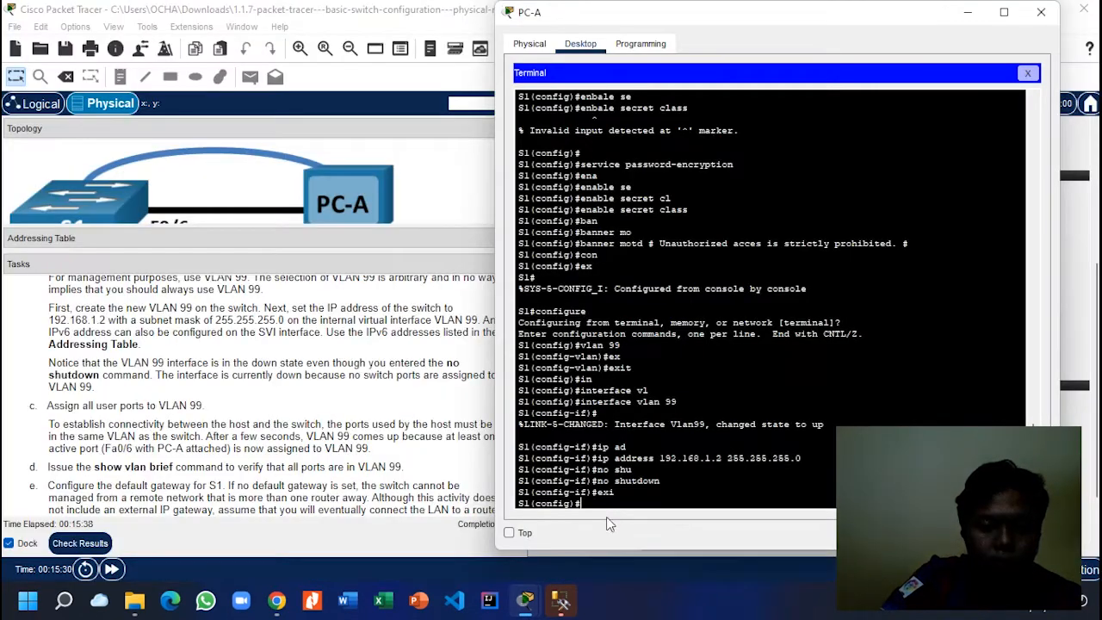
Step: Select S1 ports g1/0/1-24 with interface range
text(in)
key(Tab)
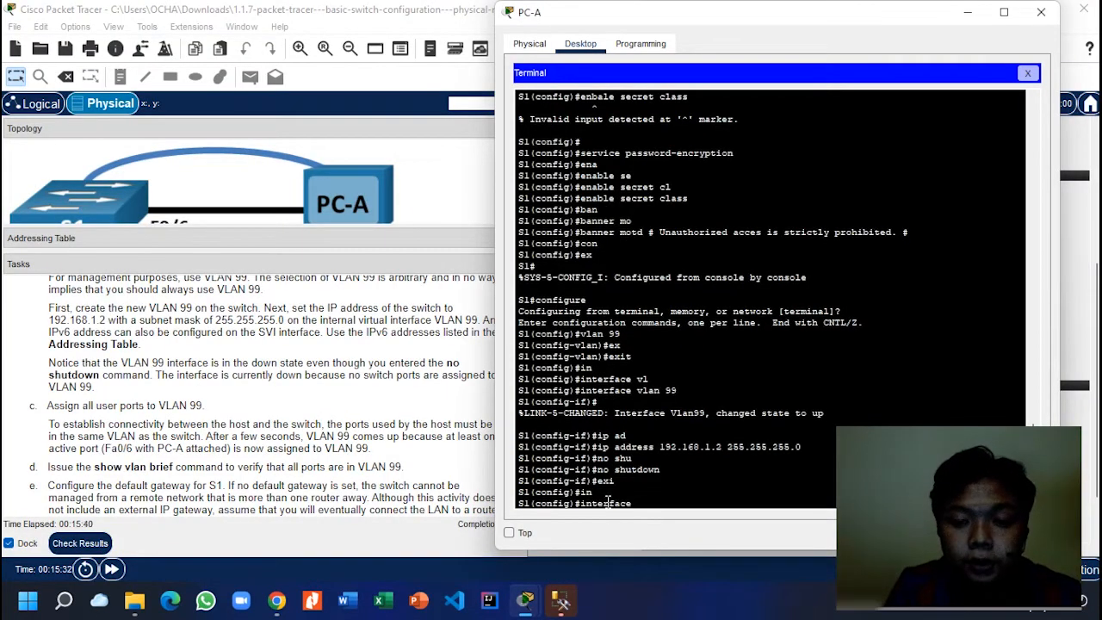
text(r)
key(Tab)
text(gi/)
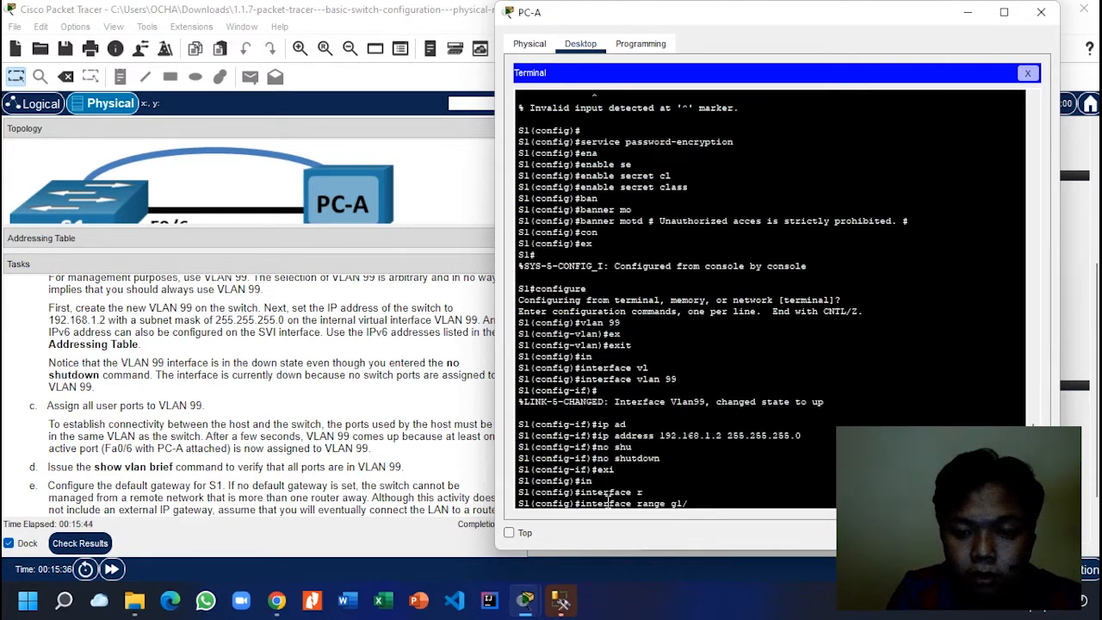
text(-/)
key(BackSpace)
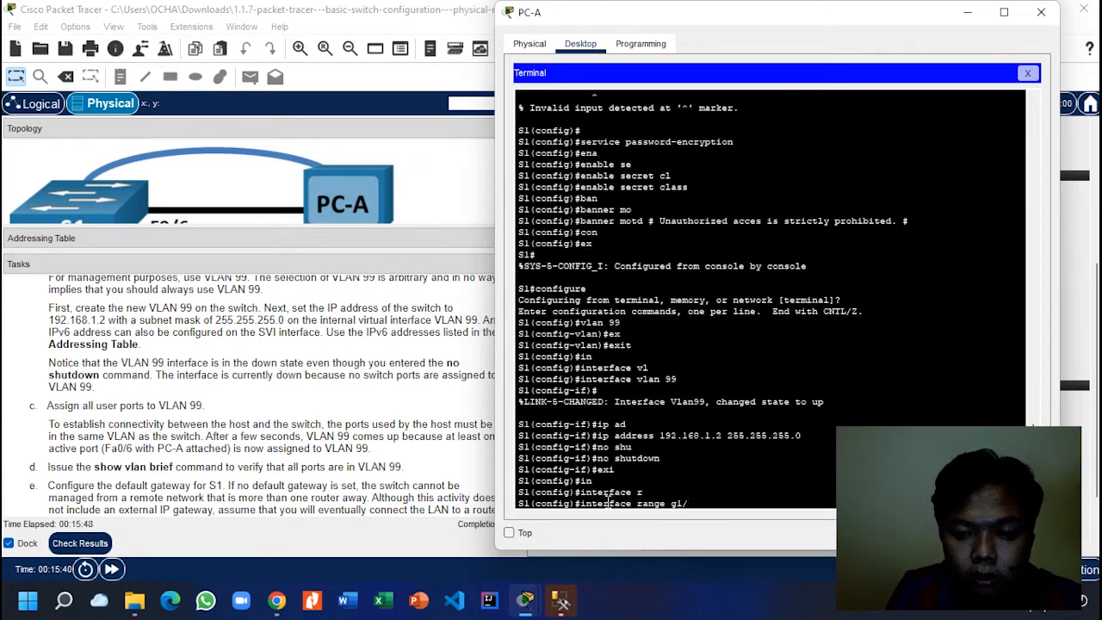
text(0/1)
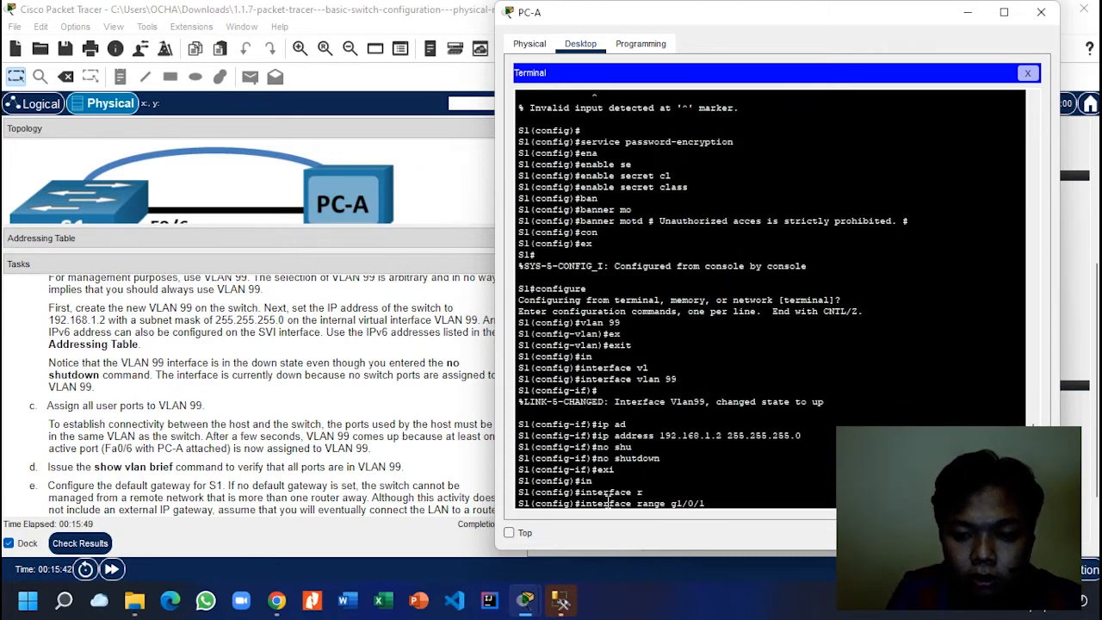
text(-24)
key(Return)
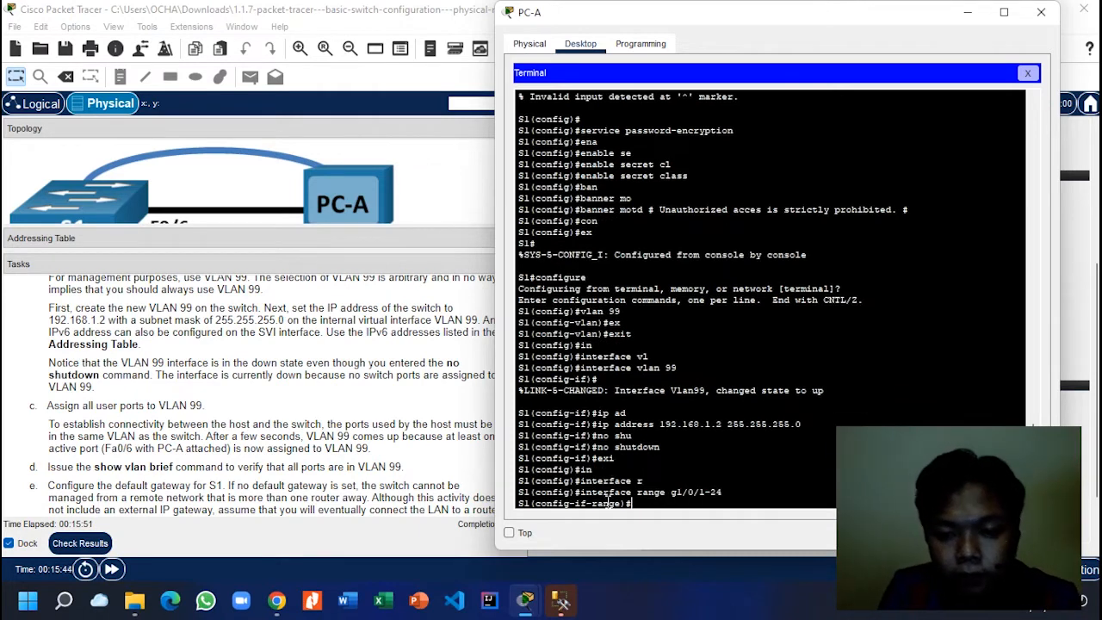
Step: Assign the port range to access VLAN 99 and exit to global configuration
text(swi)
key(Tab)
text(moa)
key(Tab)
text(d)
key(Tab)
text(ac)
key(Tab)
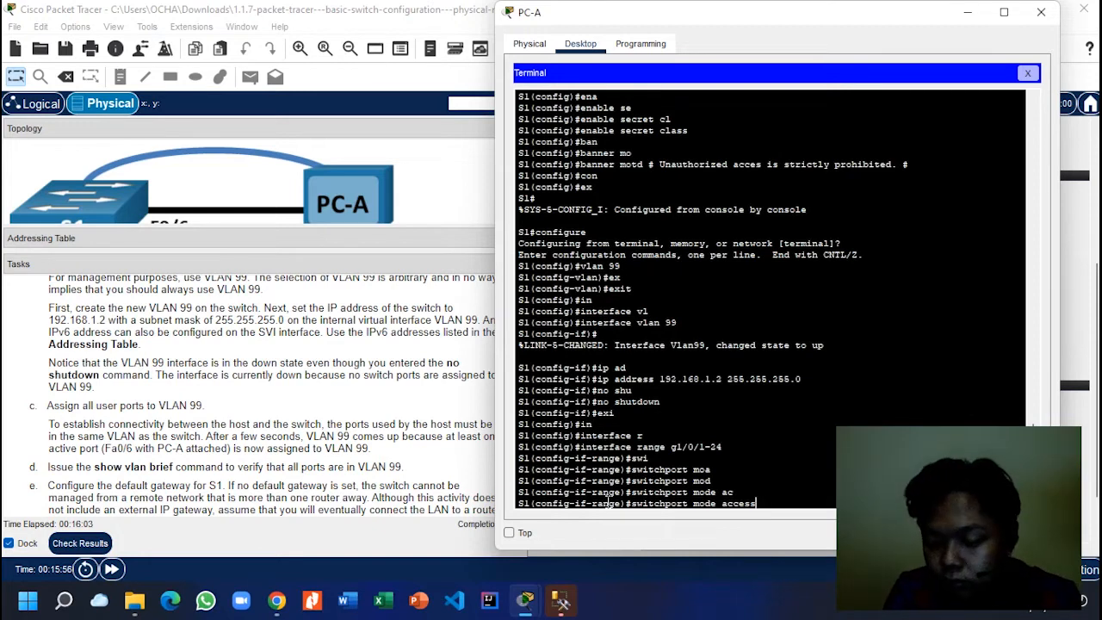
key(BackSpace)
key(BackSpace)
key(BackSpace)
key(BackSpace)
key(BackSpace)
key(BackSpace)
key(BackSpace)
key(BackSpace)
key(BackSpace)
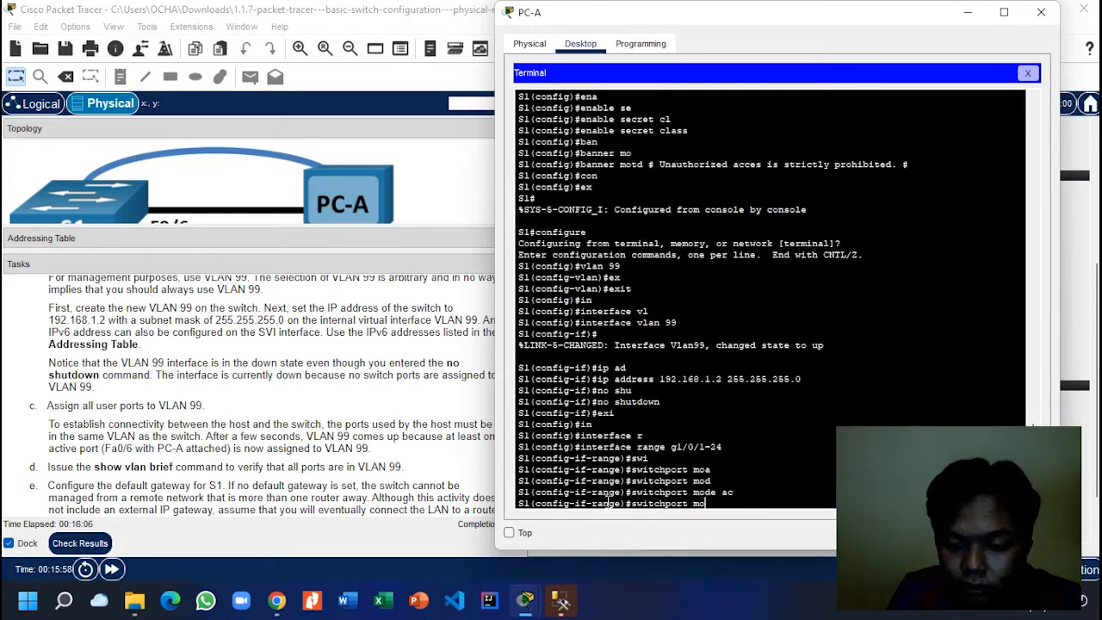
key(BackSpace)
key(BackSpace)
text(a)
key(Tab)
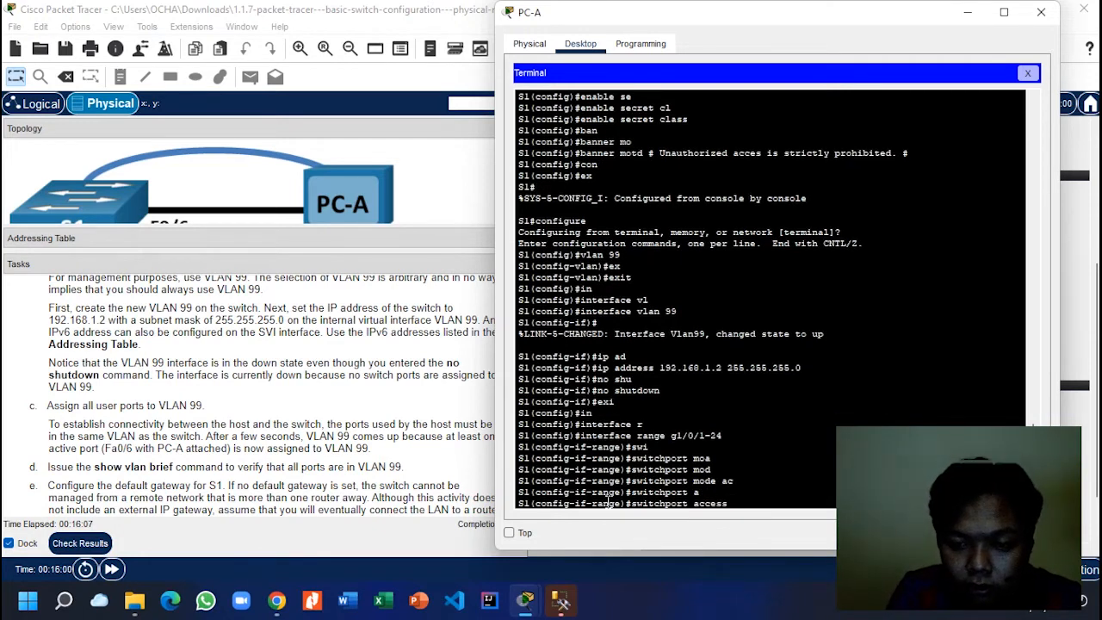
text(vl)
key(Tab)
text(99)
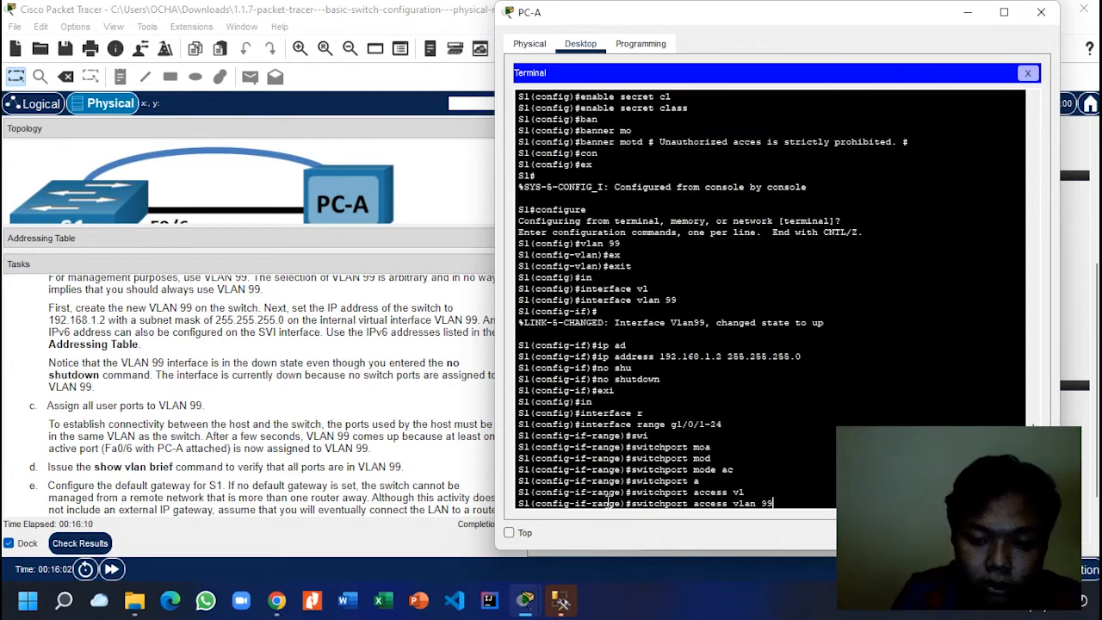
key(Return)
key(Return)
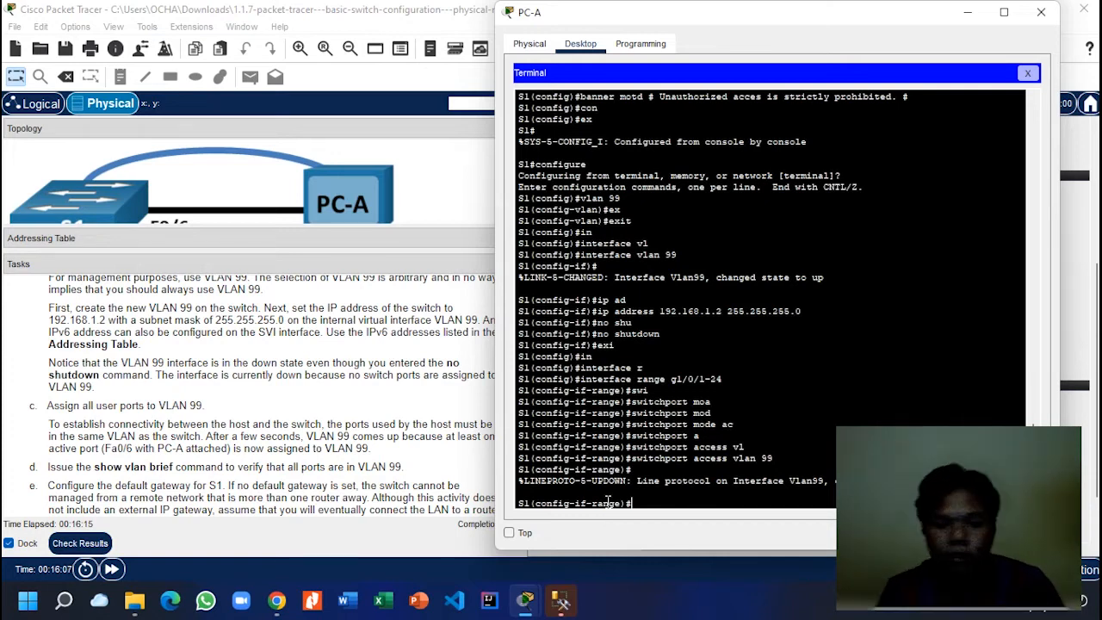
text(exi)
key(Tab)
key(Return)
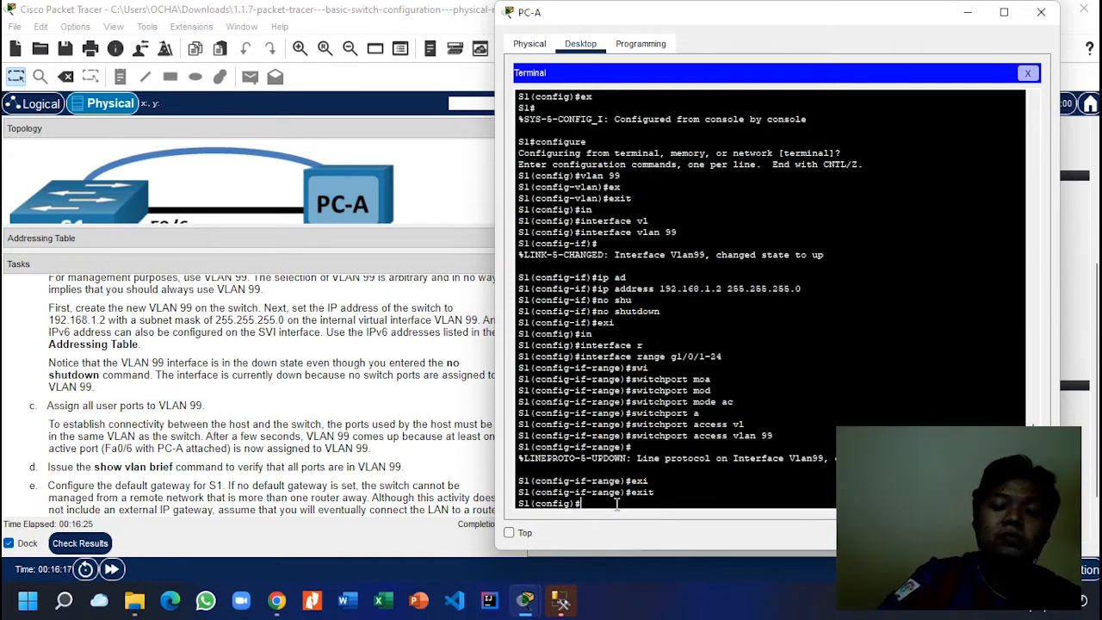
Step: Return S1 to privileged mode and run show vlan brief
text(sh)
key(BackSpace)
key(BackSpace)
text(ex)
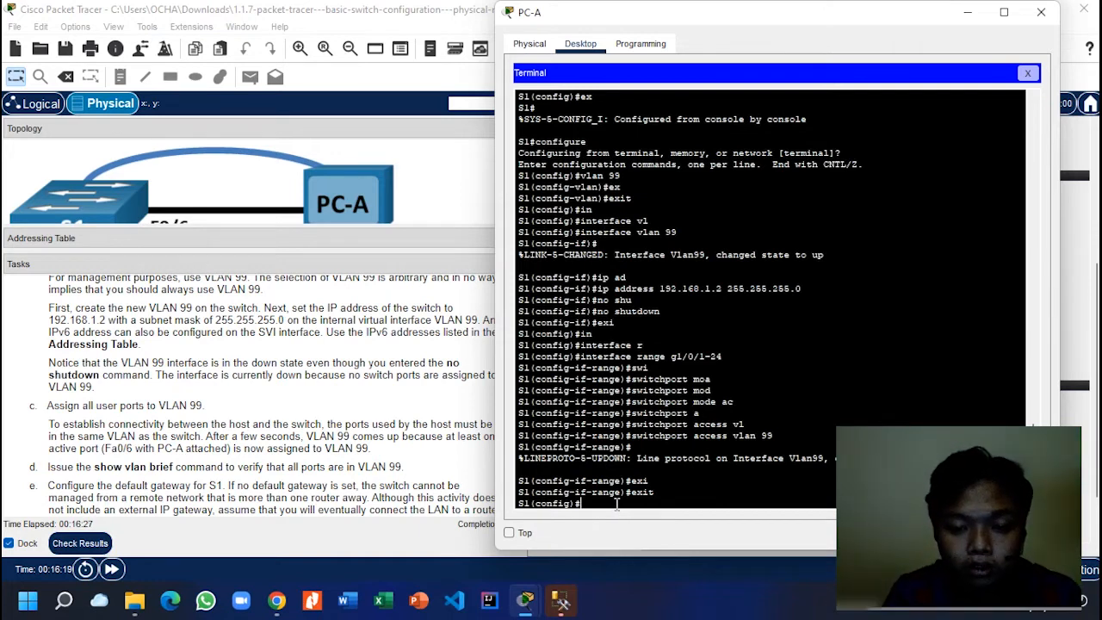
key(Return)
key(Return)
key(Return)
text(sho)
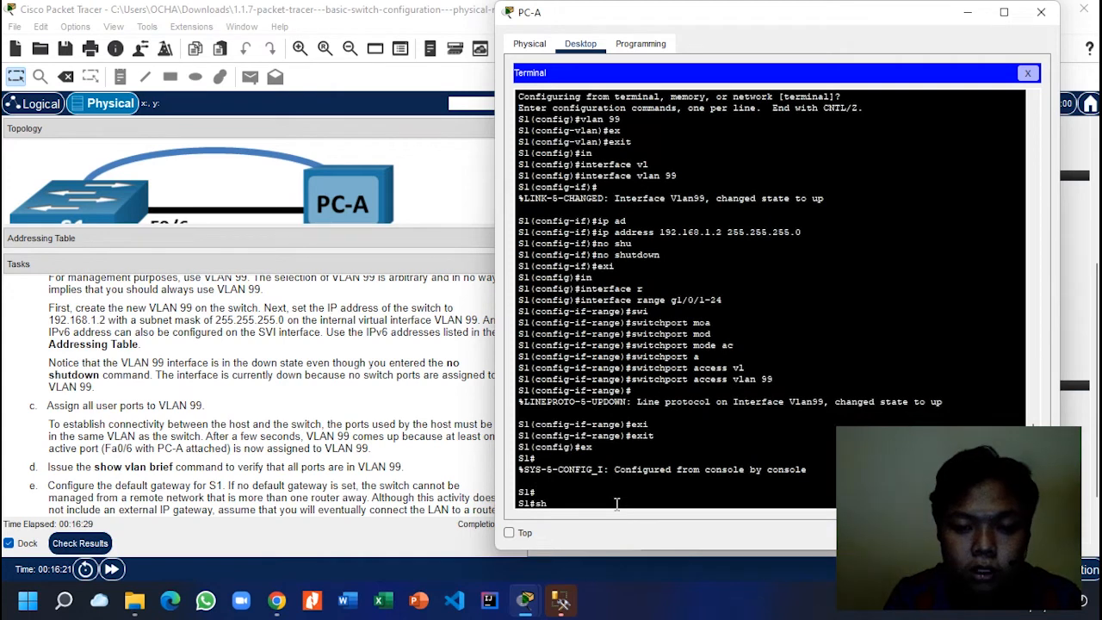
key(Tab)
text(vl)
key(Tab)
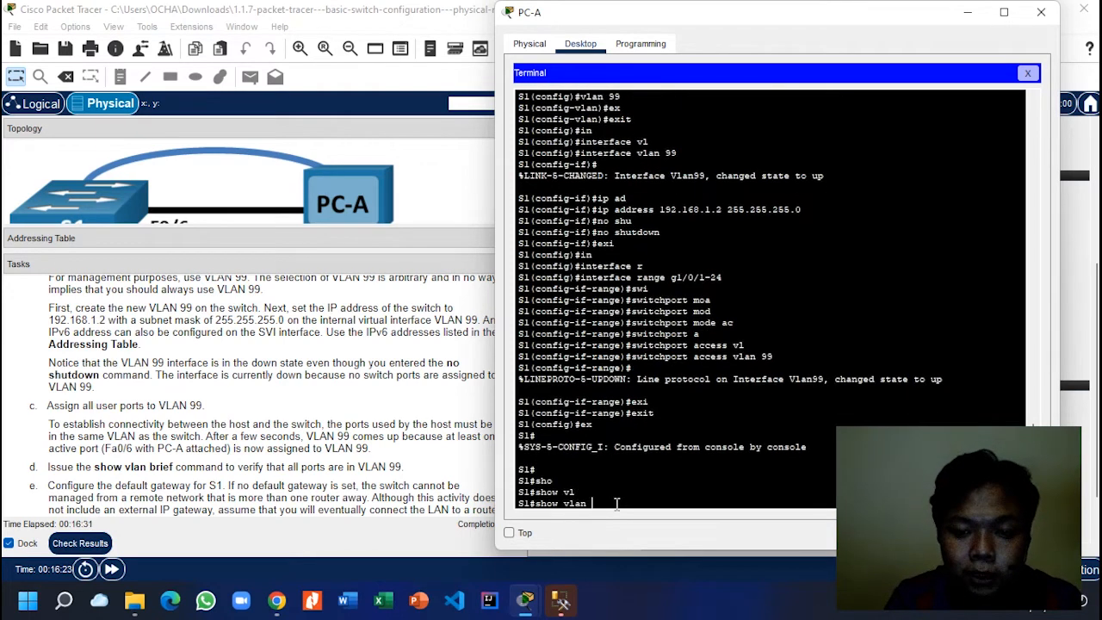
key(BackSpace)
key(BackSpace)
key(BackSpace)
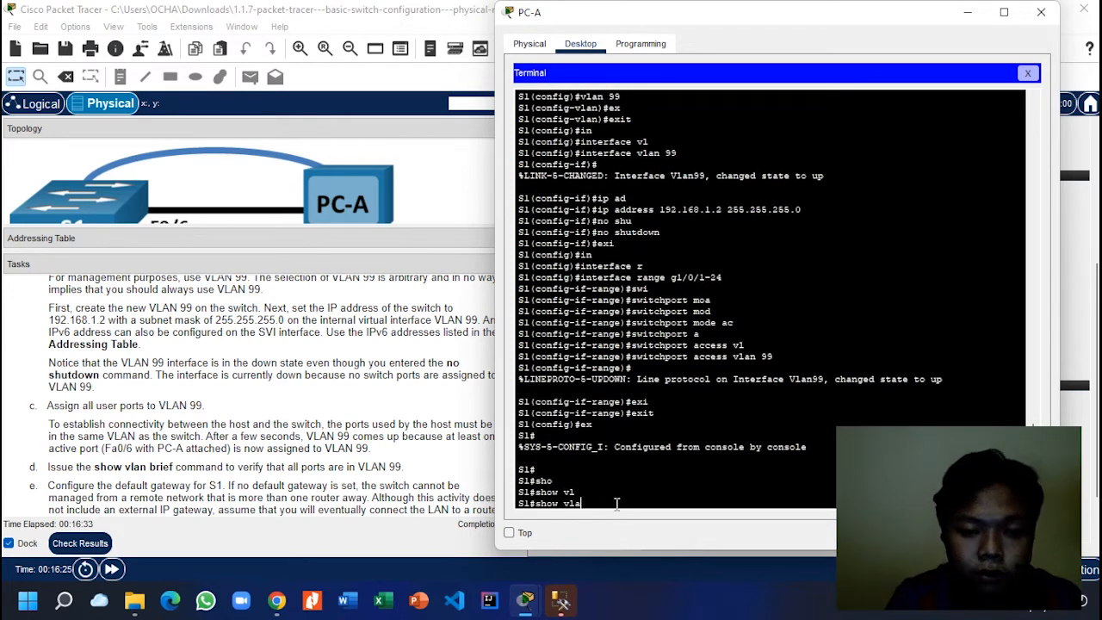
key(Tab)
text(br)
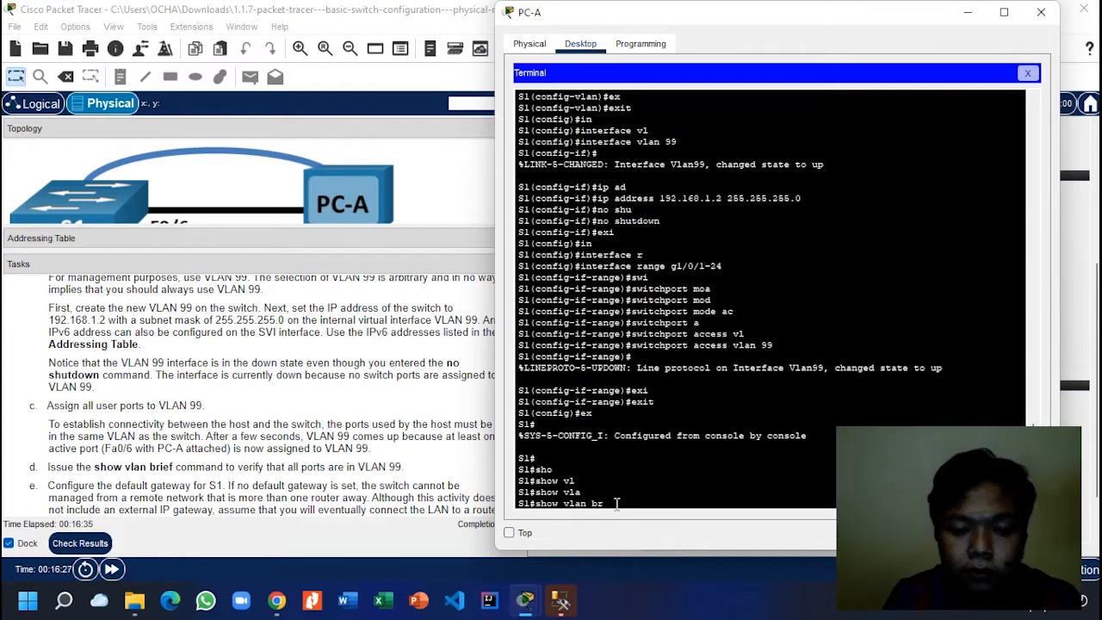
key(Tab)
key(Return)
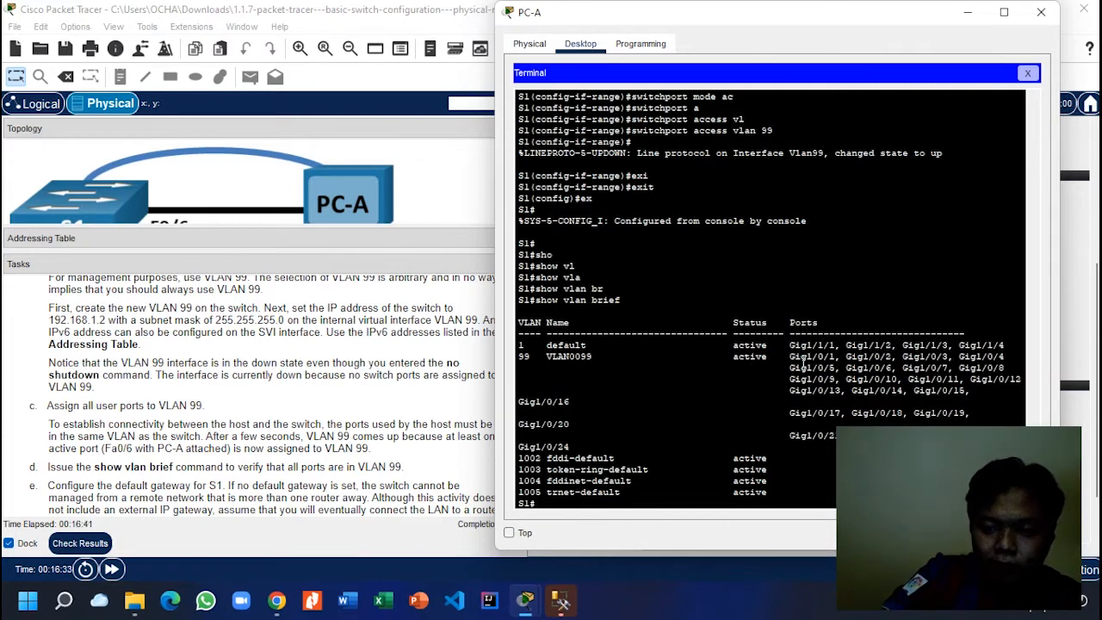
Step: Highlight the Gig1/0/1–24 ports listed under VLAN 99 in the output
drag(793, 362, 975, 393)
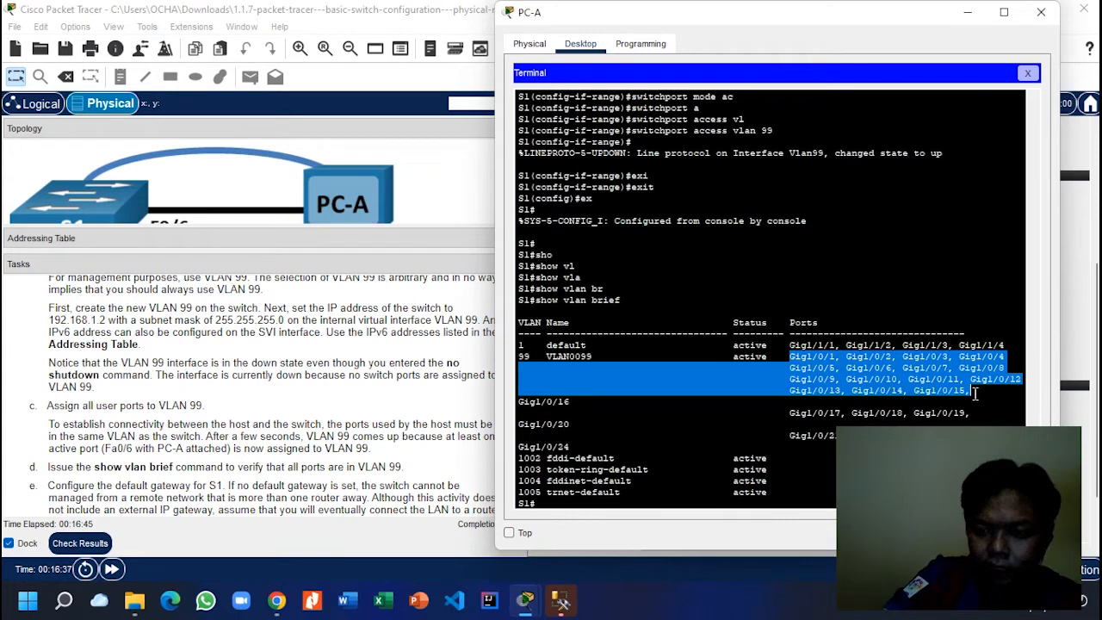
click(920, 367)
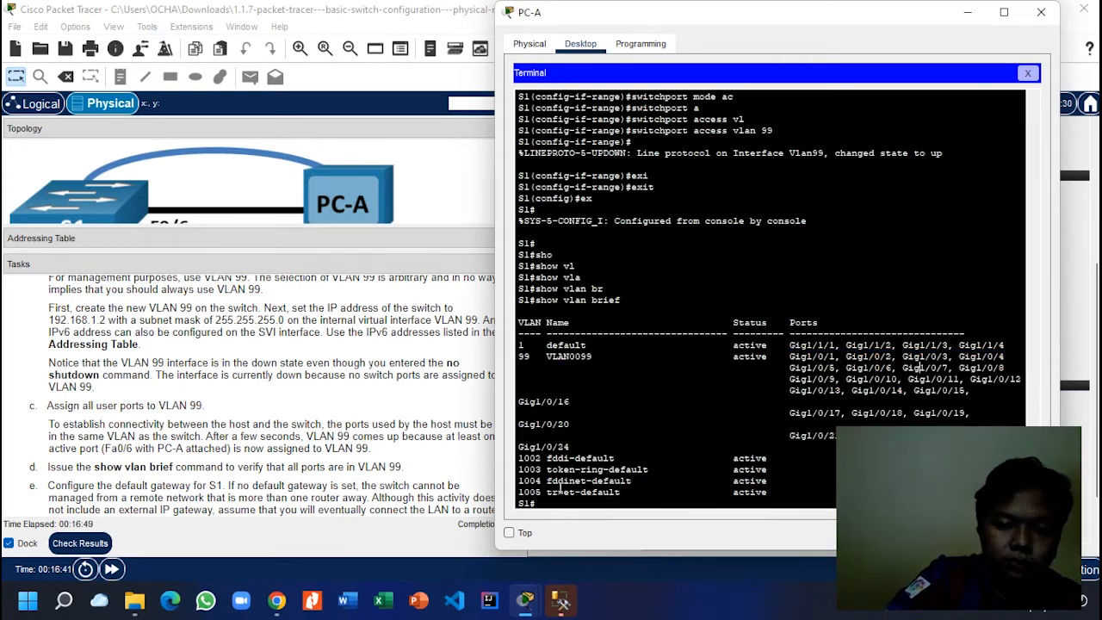
click(400, 484)
Step: Scroll the task instructions to the default gateway and console password steps, then return to PC-A's terminal
scroll(399, 484, down, 2)
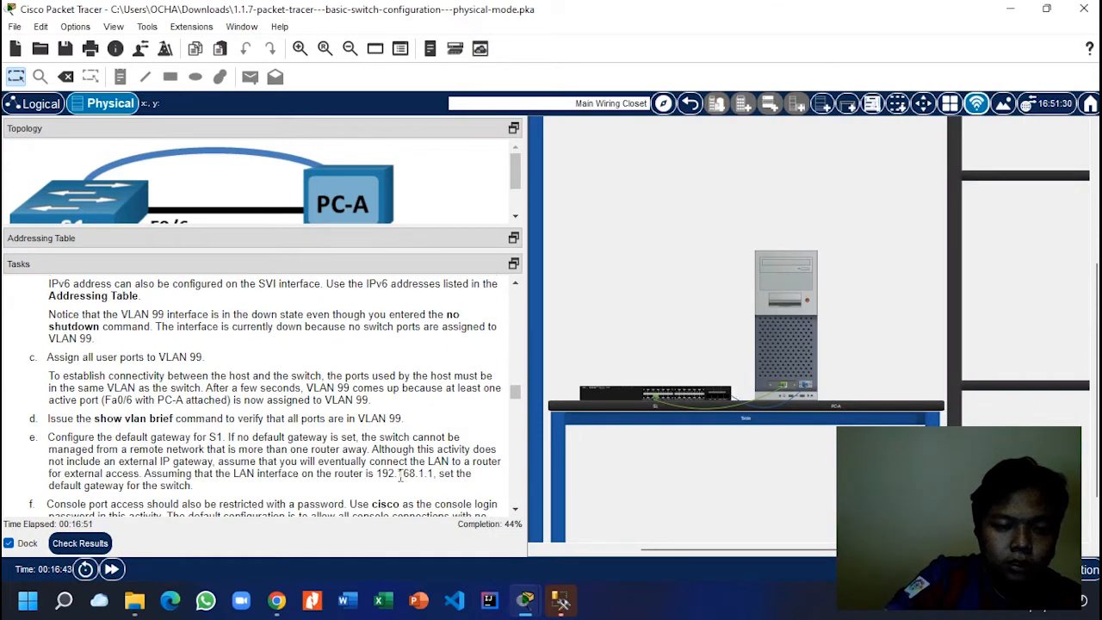
mouse_move(527, 600)
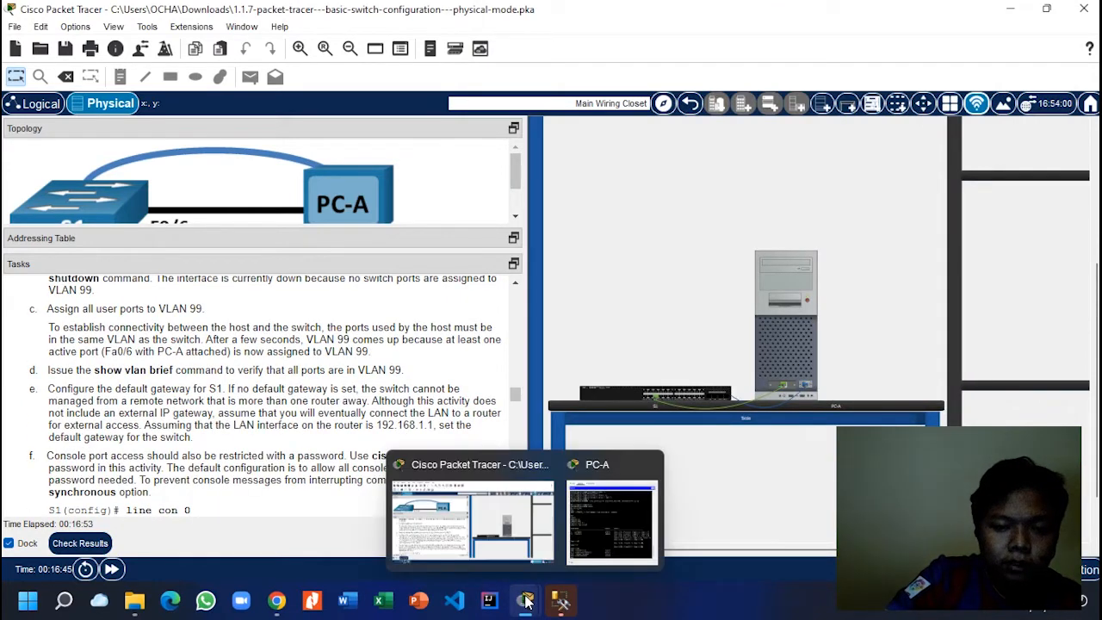
click(620, 536)
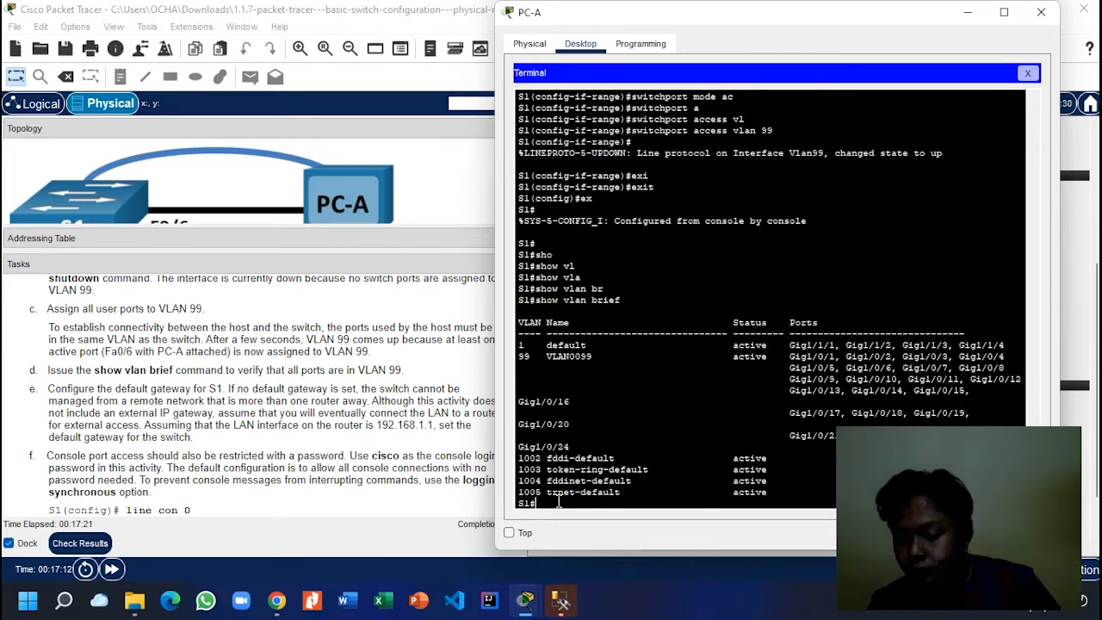
Step: Enter global configuration mode on S1 with configure terminal
text(on)
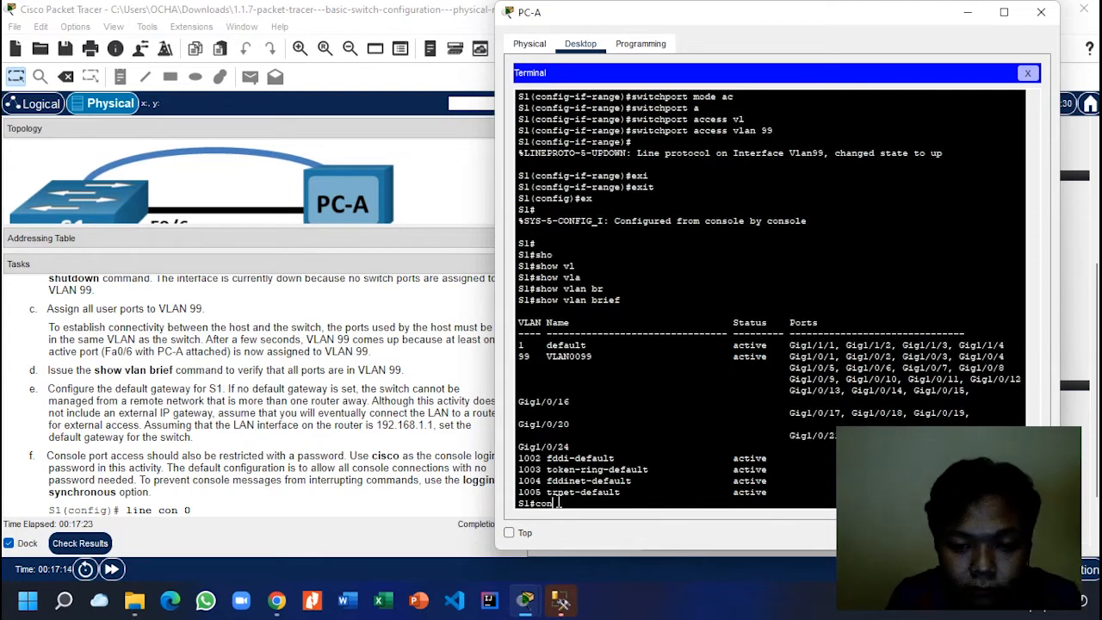
key(Tab)
text(f)
key(Tab)
key(Return)
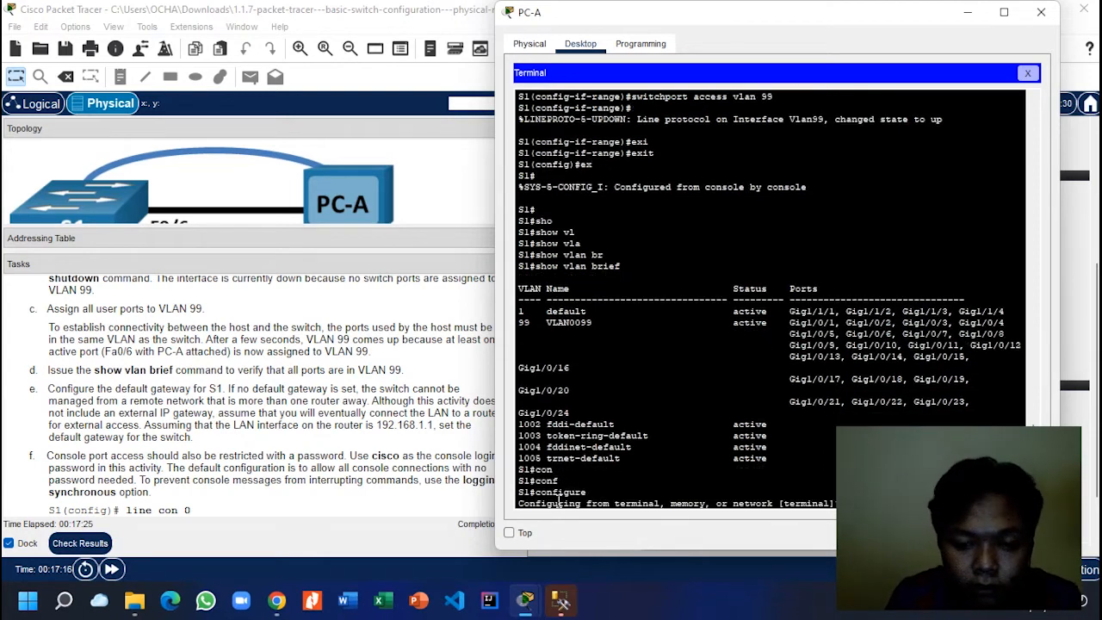
key(Return)
Step: Set S1's default gateway to 192.168.1.1
text(ig)#i)
key(Tab)
text(p)
key(Tab)
text(de)
key(Tab)
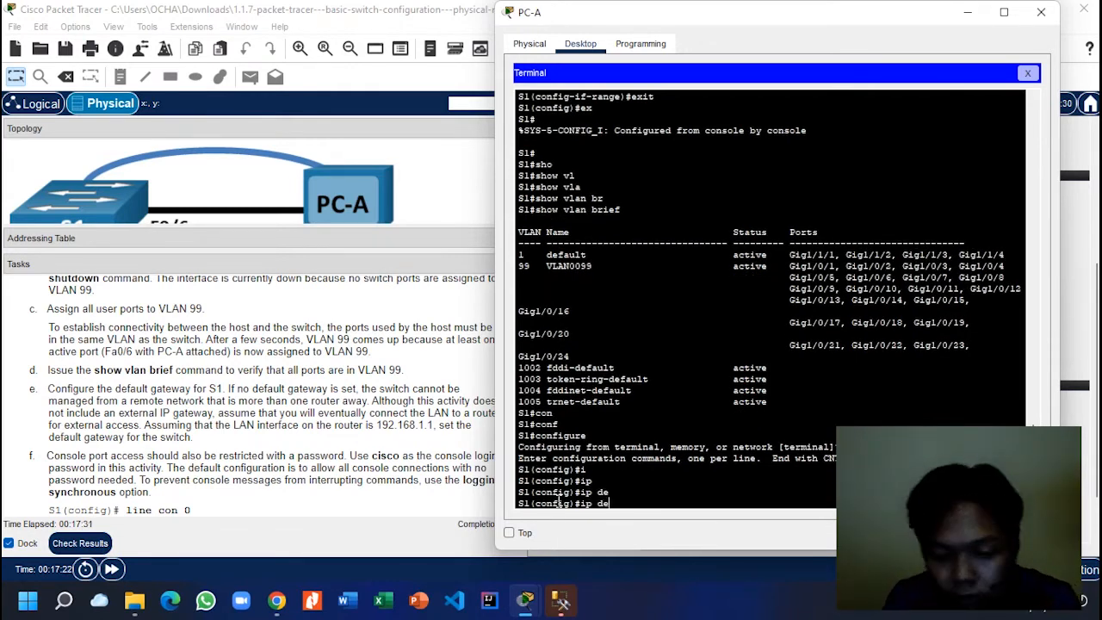
text(fa)
key(Tab)
key(BackSpace)
key(BackSpace)
key(BackSpace)
key(BackSpace)
key(BackSpace)
key(BackSpace)
key(BackSpace)
key(BackSpace)
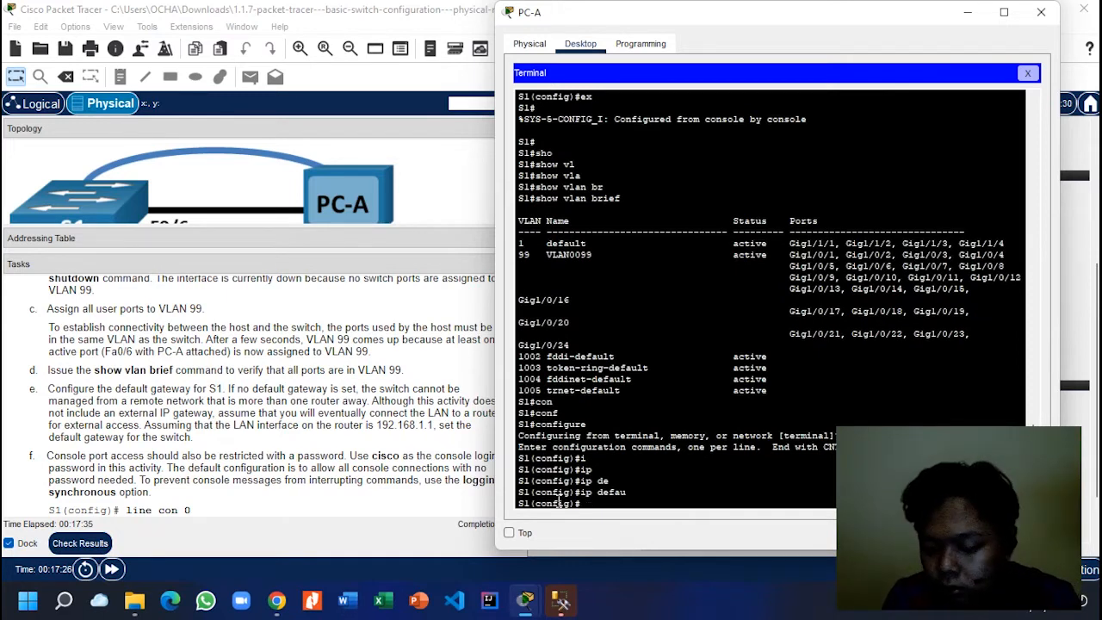
text(ip de)
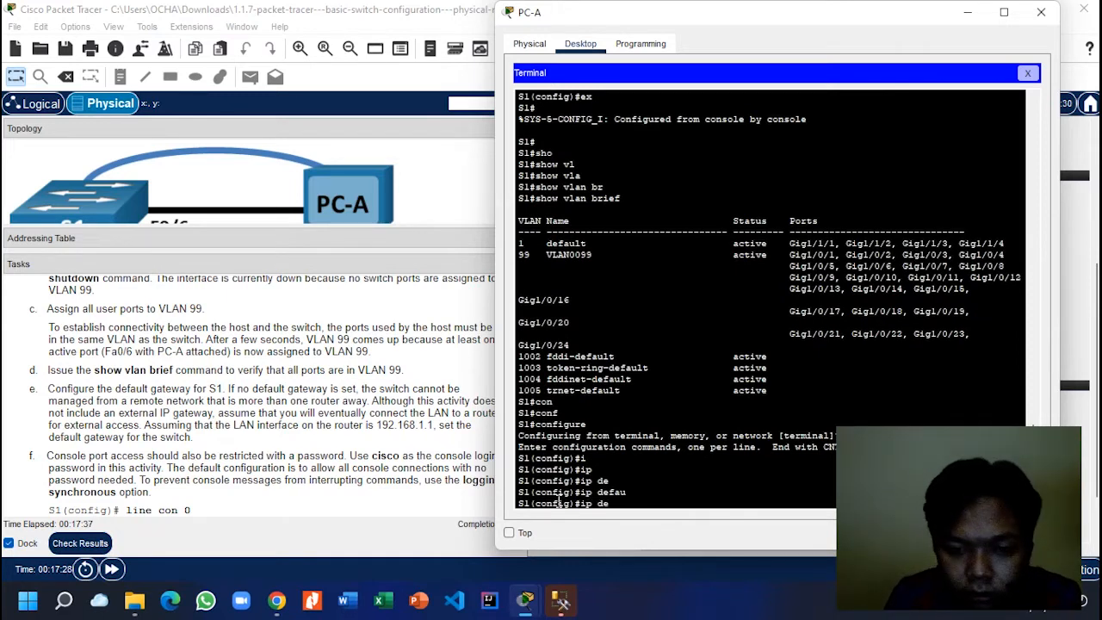
text(fault)
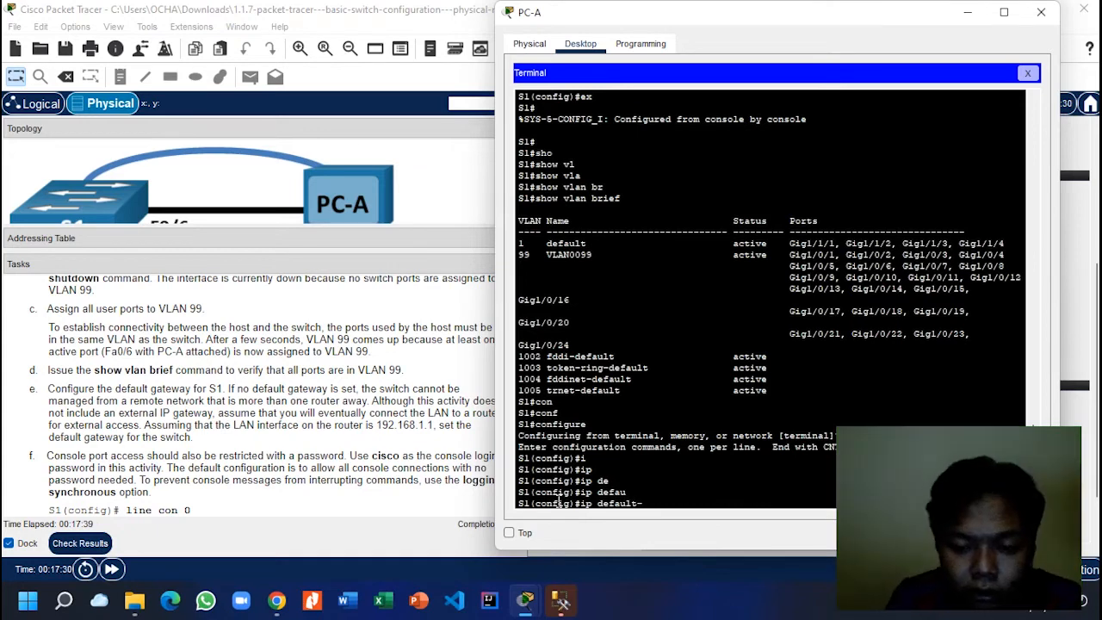
text(-gateway)
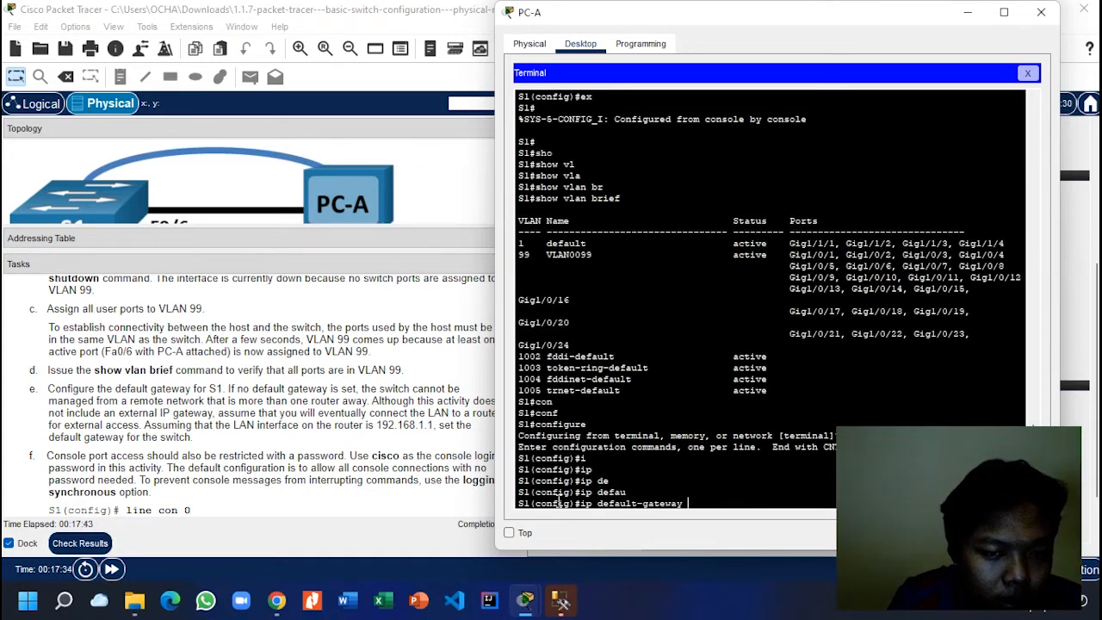
text( 192)
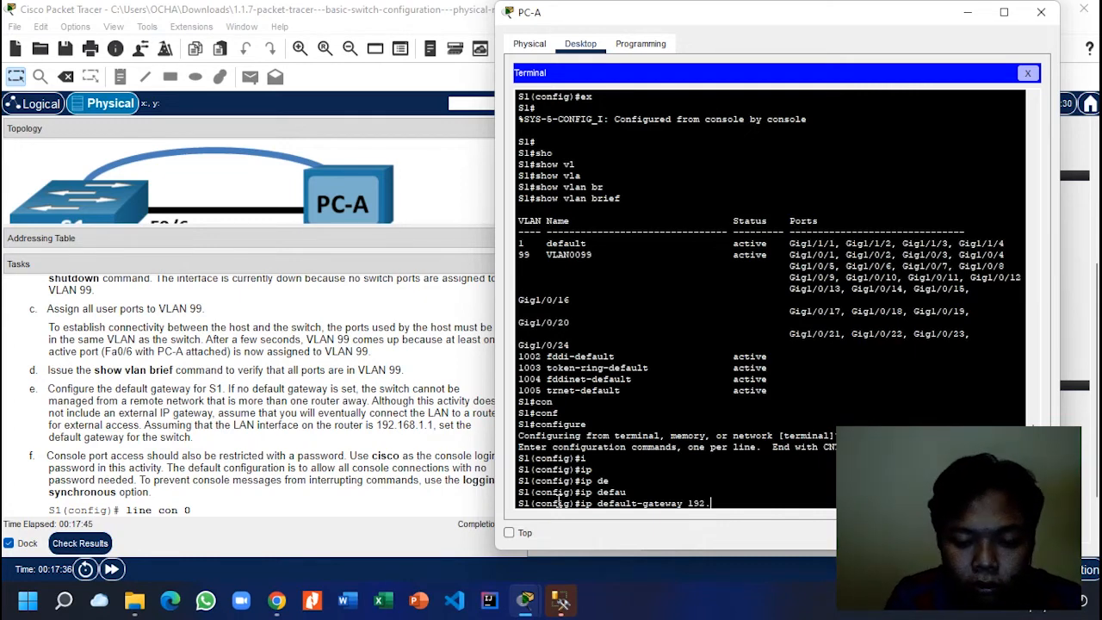
text(.168.1.1)
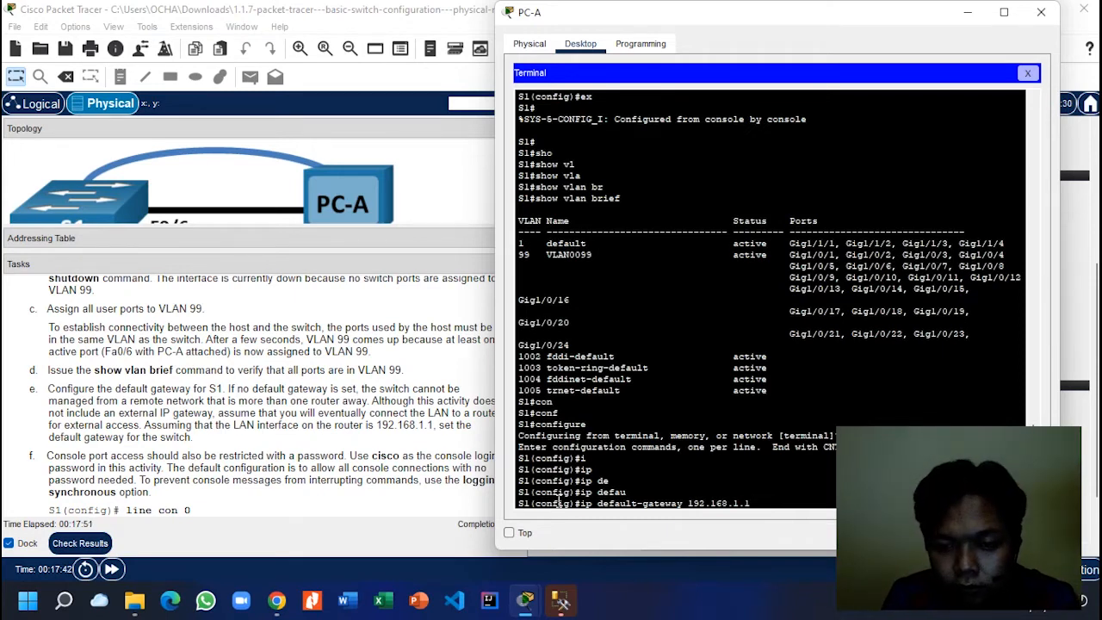
key(Return)
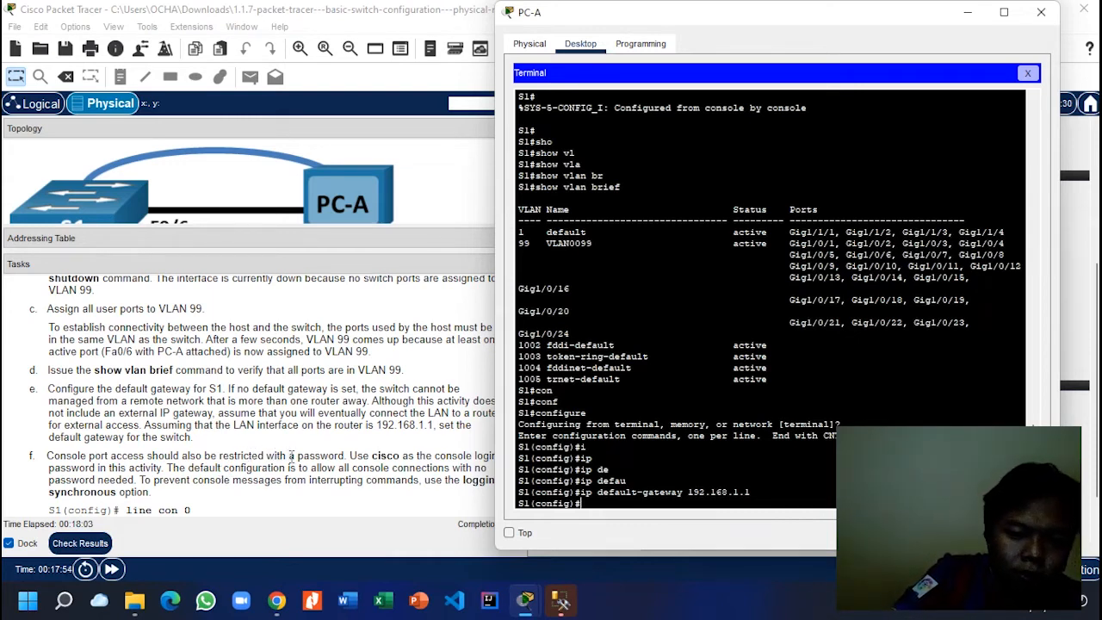
Step: Check the task instructions, then return to PC-A's terminal
click(302, 455)
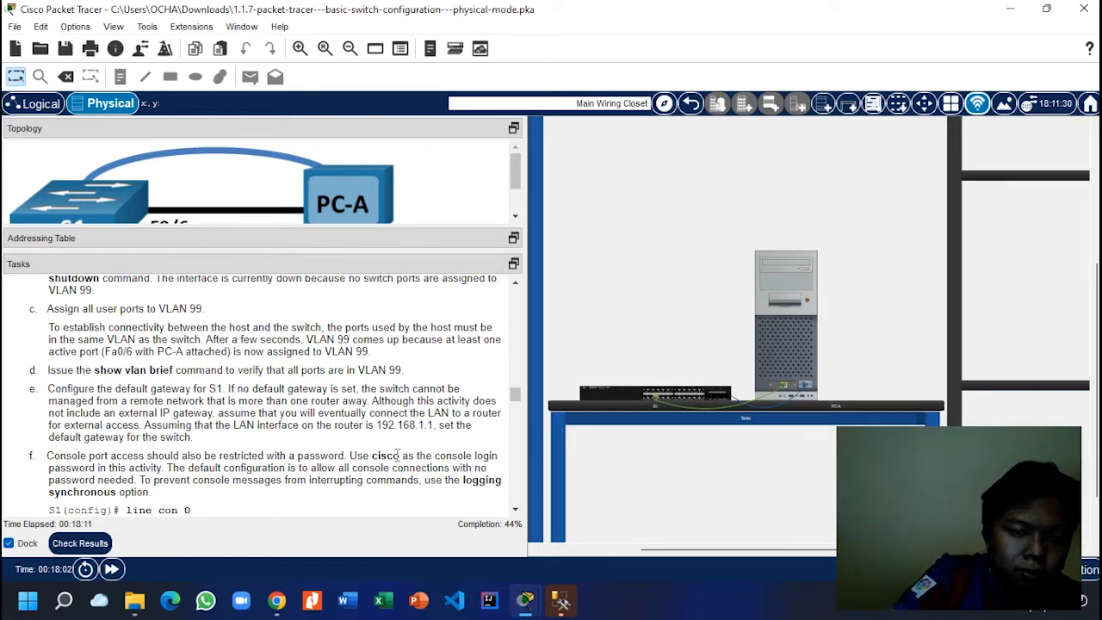
scroll(398, 455, down, 1)
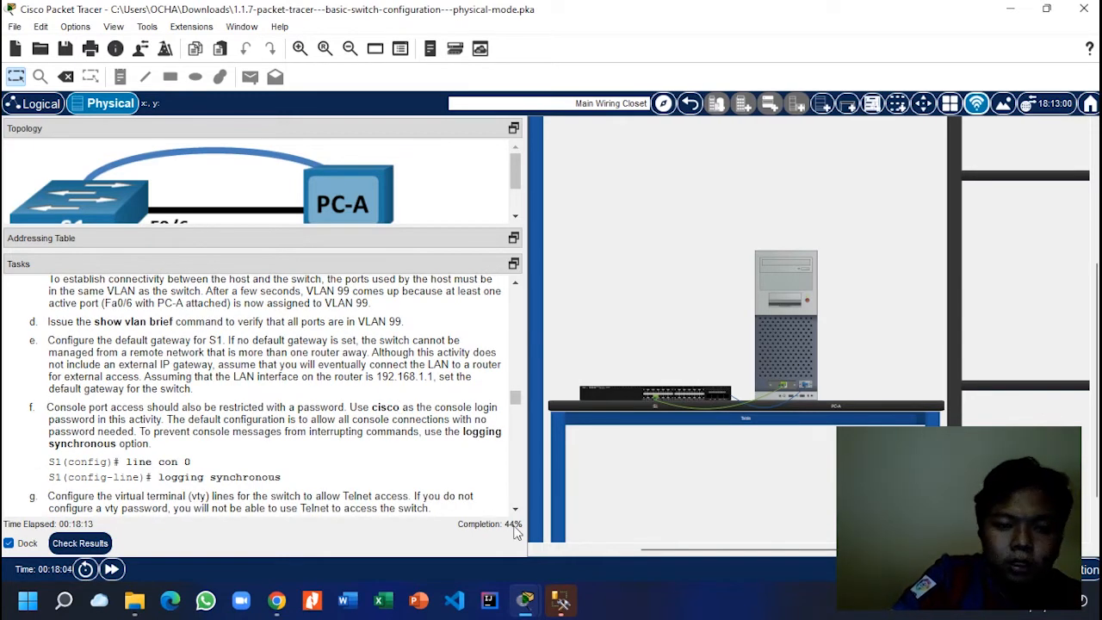
mouse_move(536, 600)
click(593, 531)
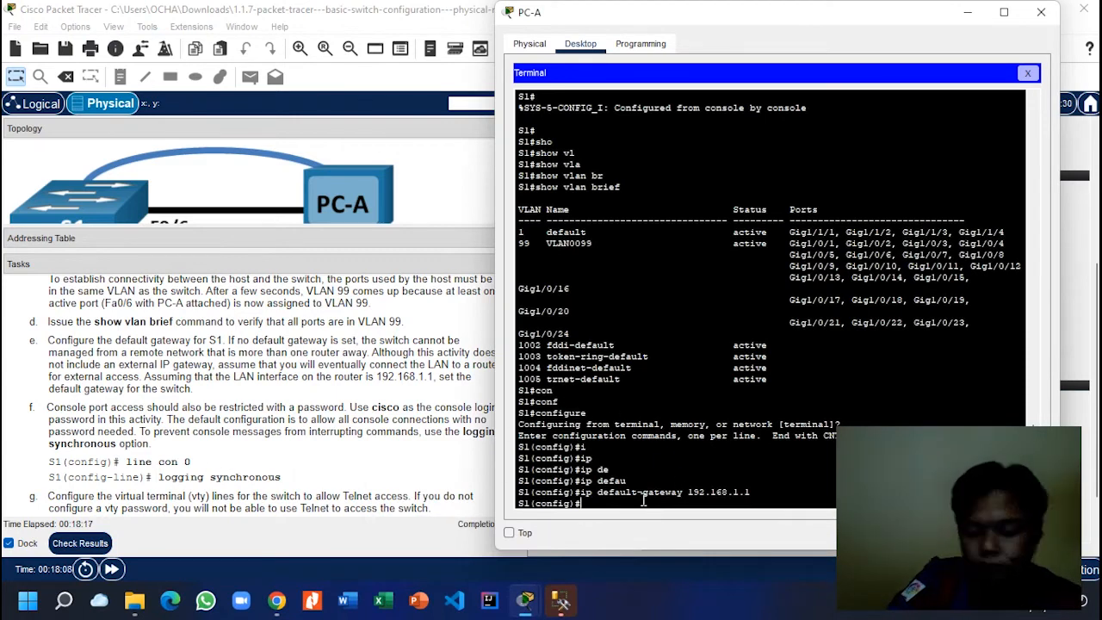
Step: Enter line console 0 on S1 and set the console password
text(lin)
key(Tab)
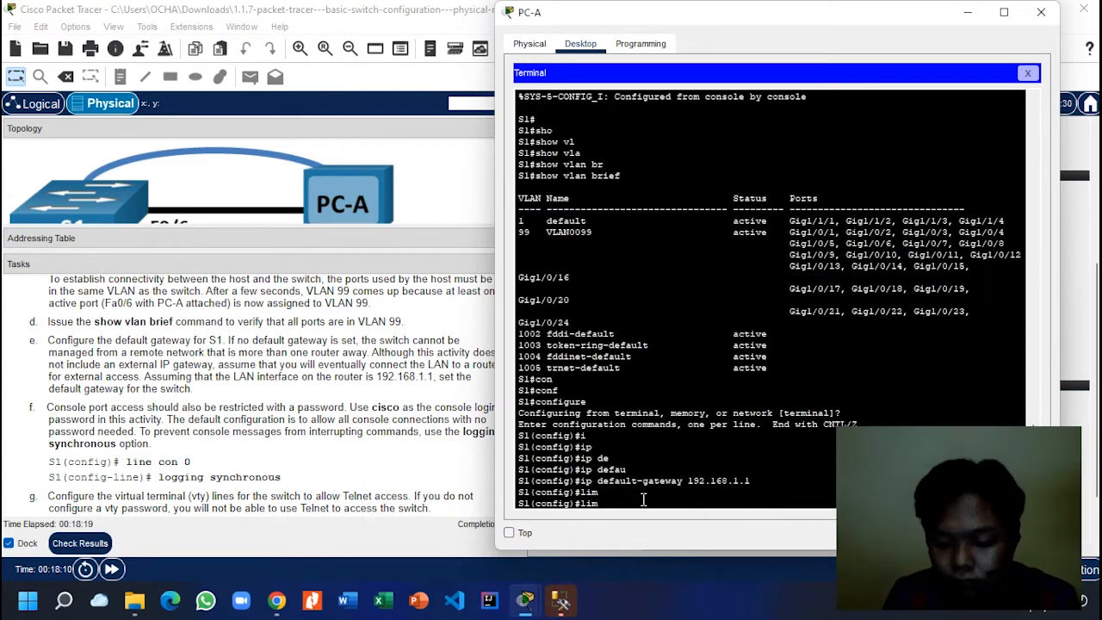
key(Tab)
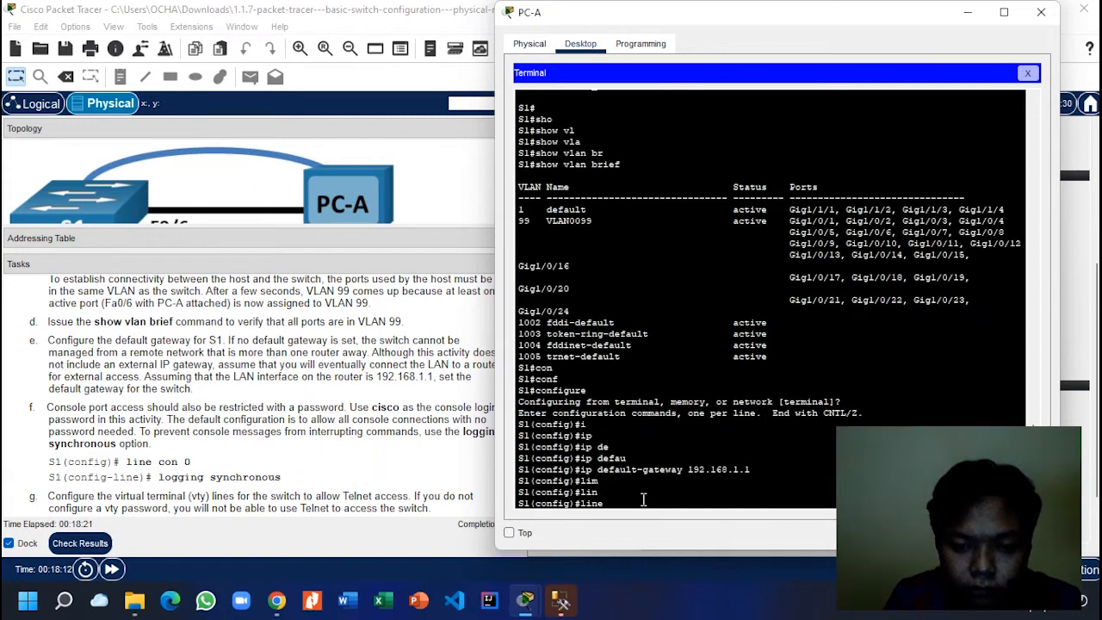
text(co)
key(Tab)
text(0)
key(Return)
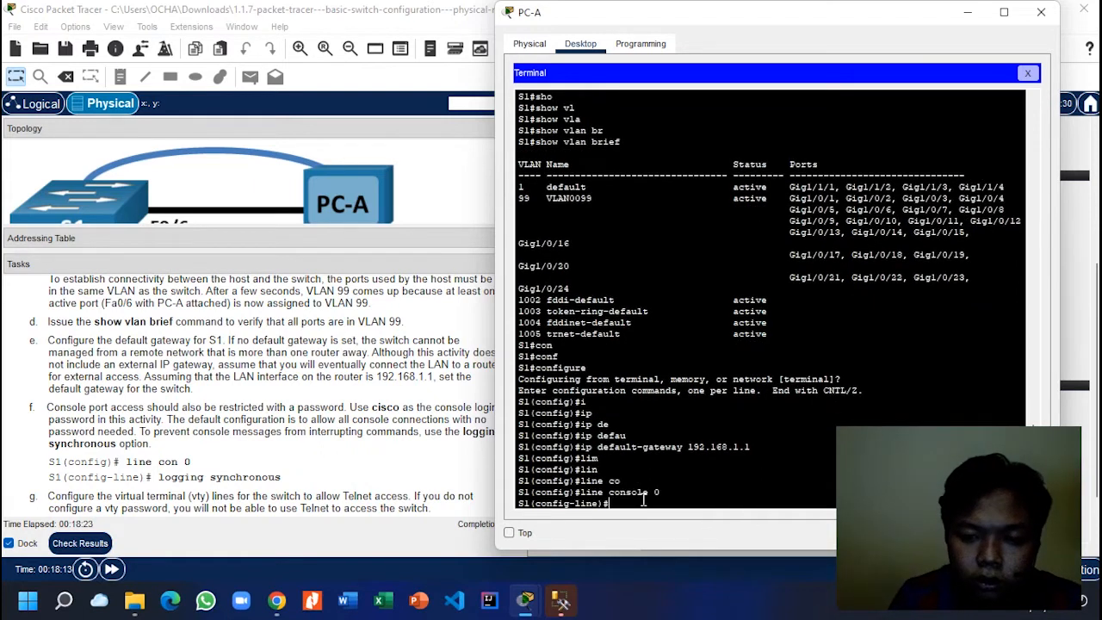
text(pas)
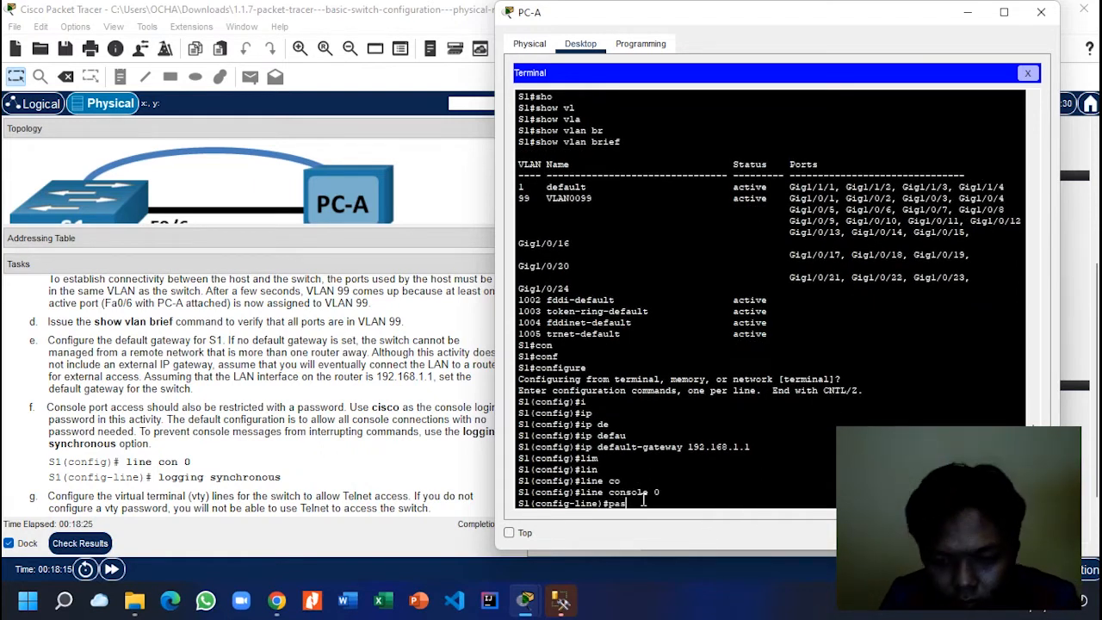
key(Tab)
text(cisco)
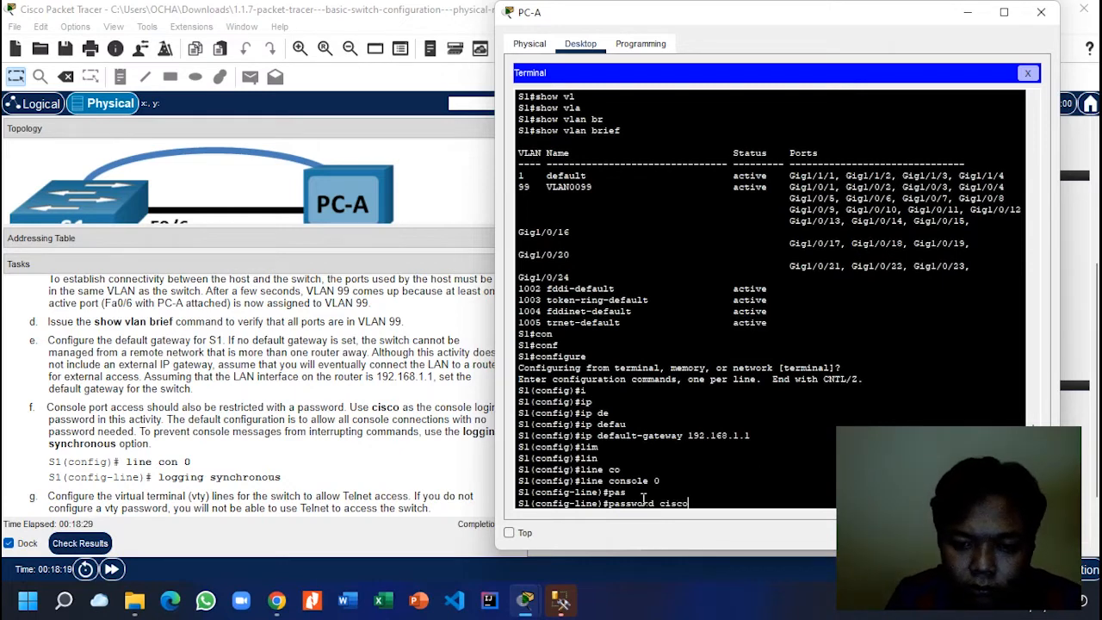
key(Return)
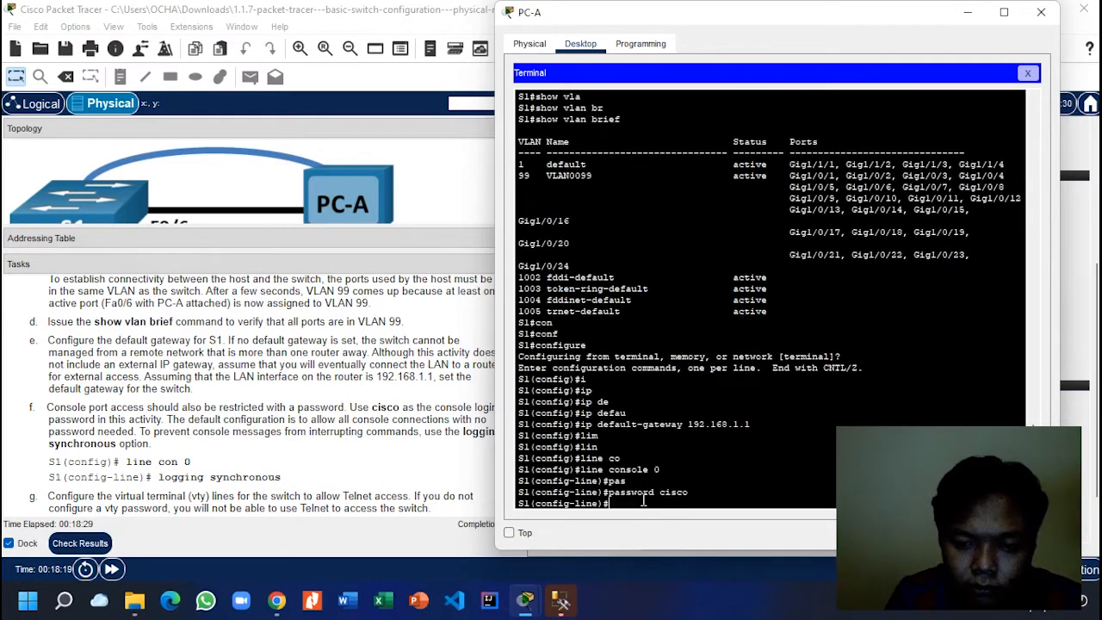
Step: Require login and enable logging synchronous on the console line, then exit
text(lo)
key(Tab)
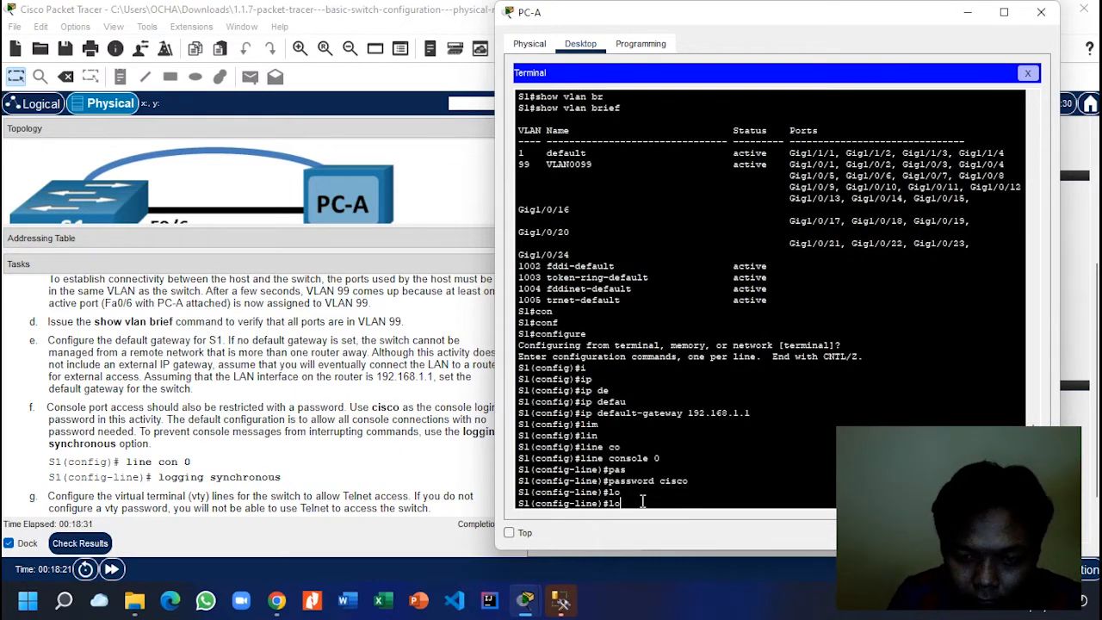
text(gi)
key(Tab)
key(Return)
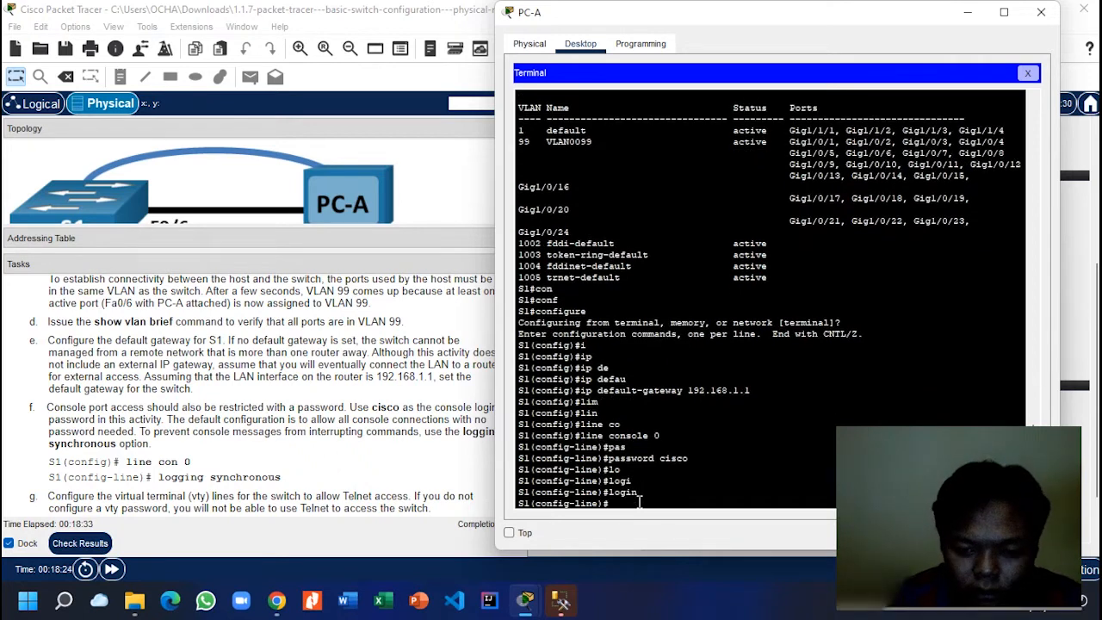
text(logg)
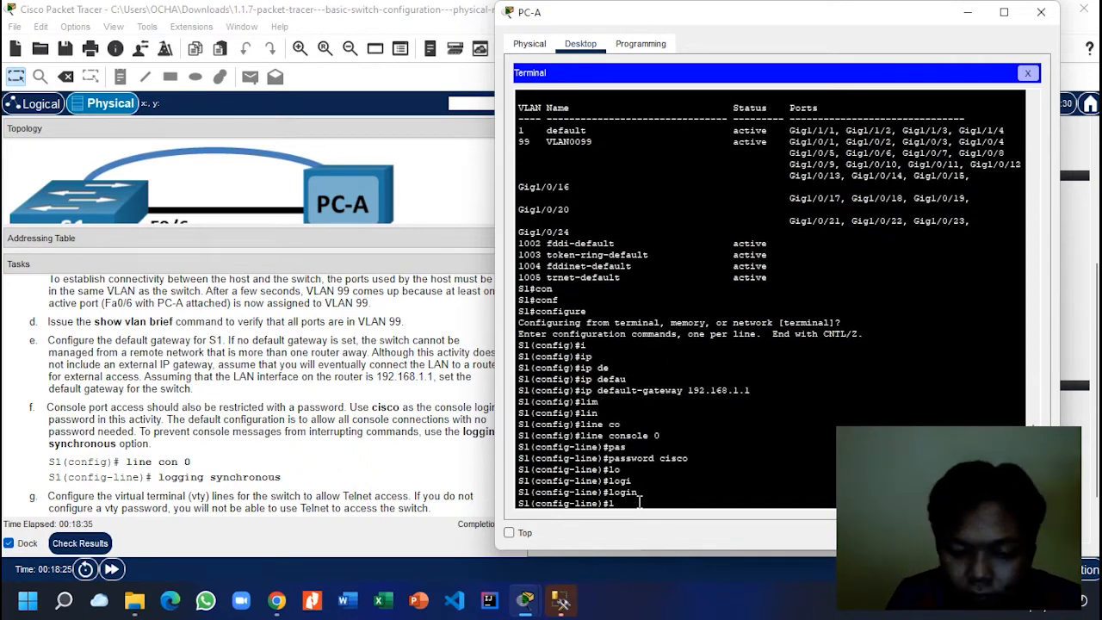
key(Tab)
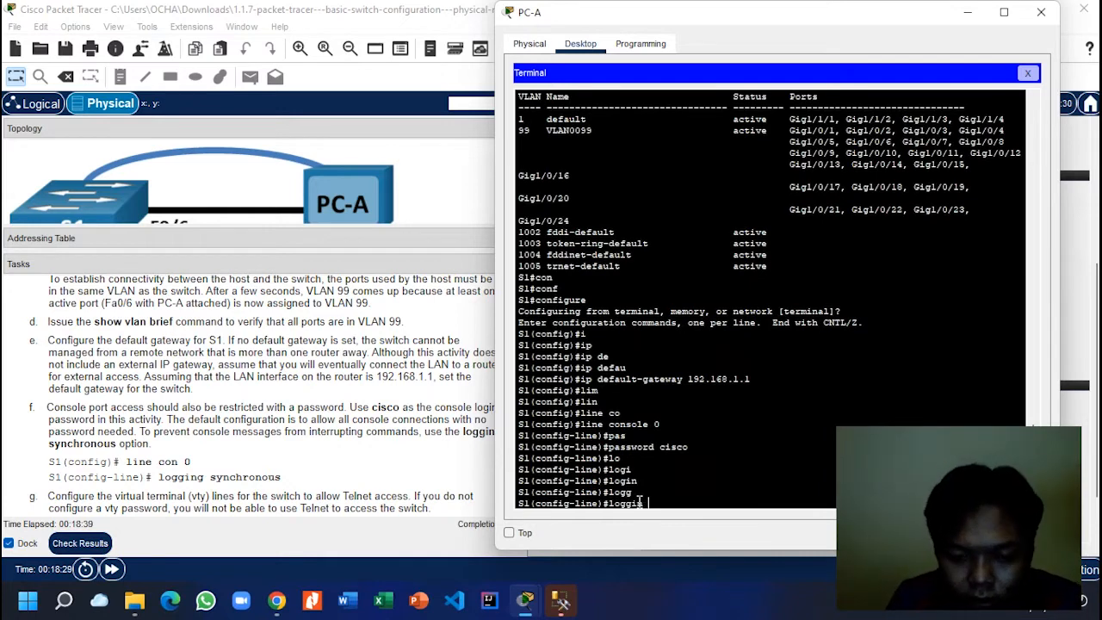
text(sy)
key(Tab)
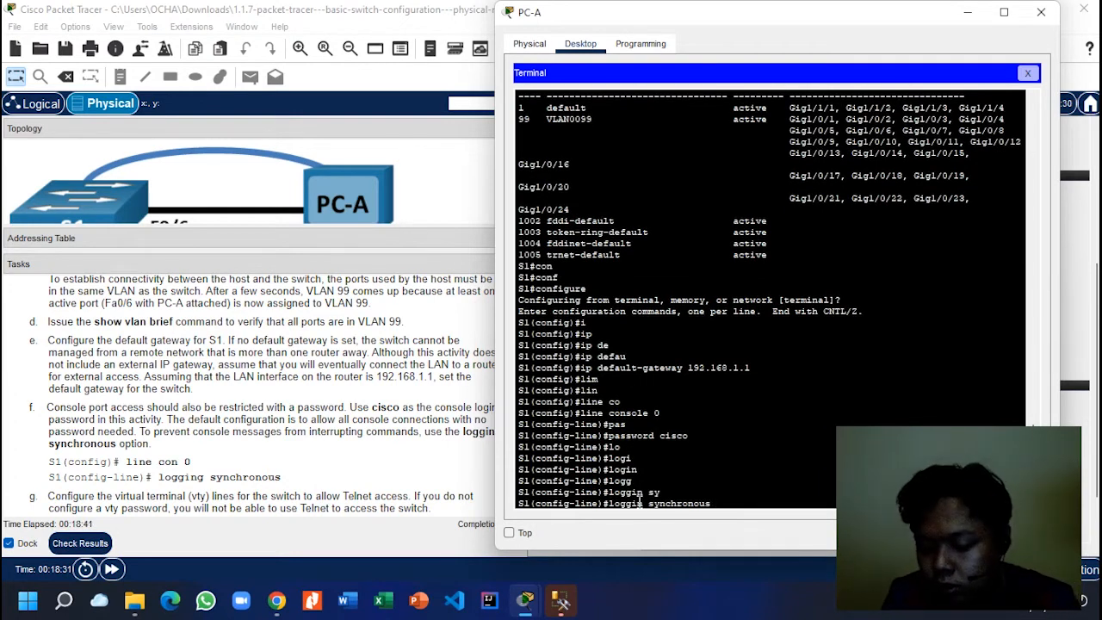
key(Return)
text(exi)
key(Tab)
key(Return)
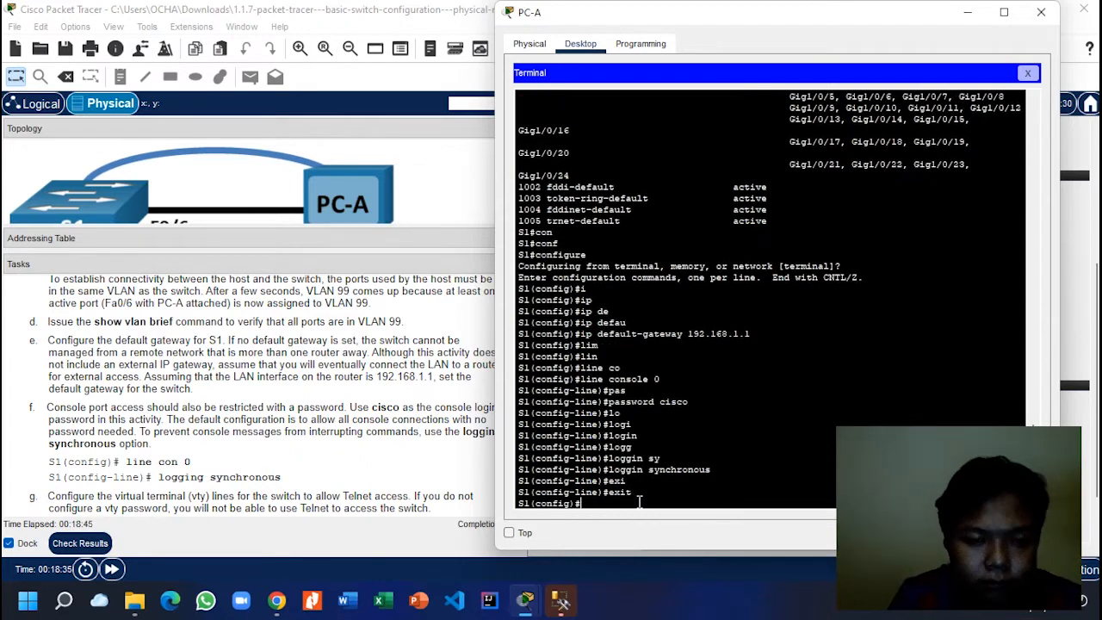
click(328, 436)
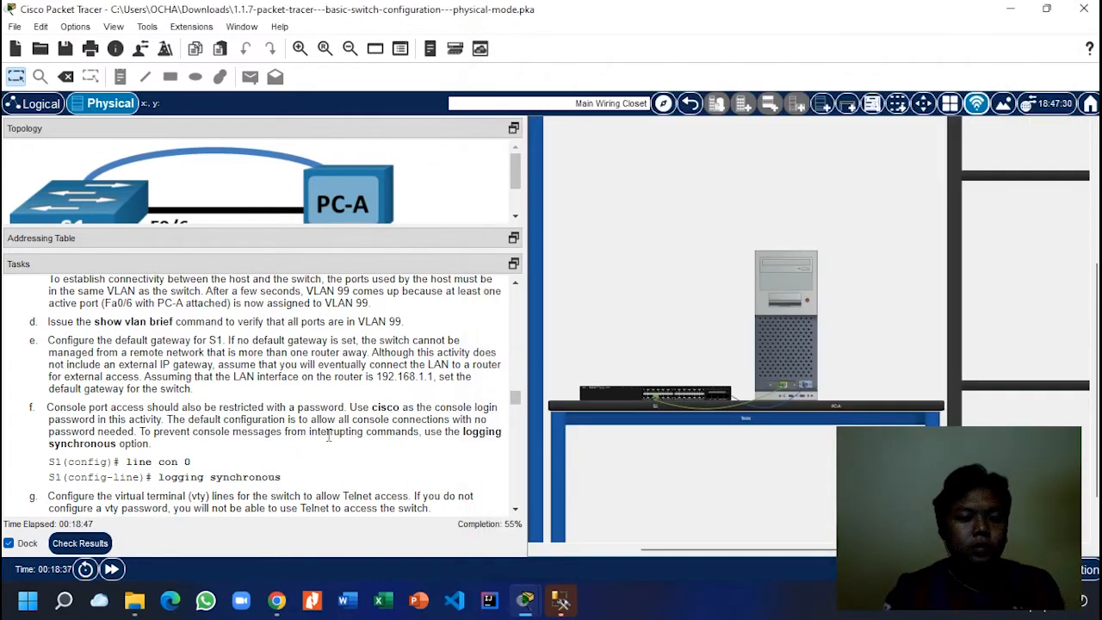
scroll(328, 436, down, 5)
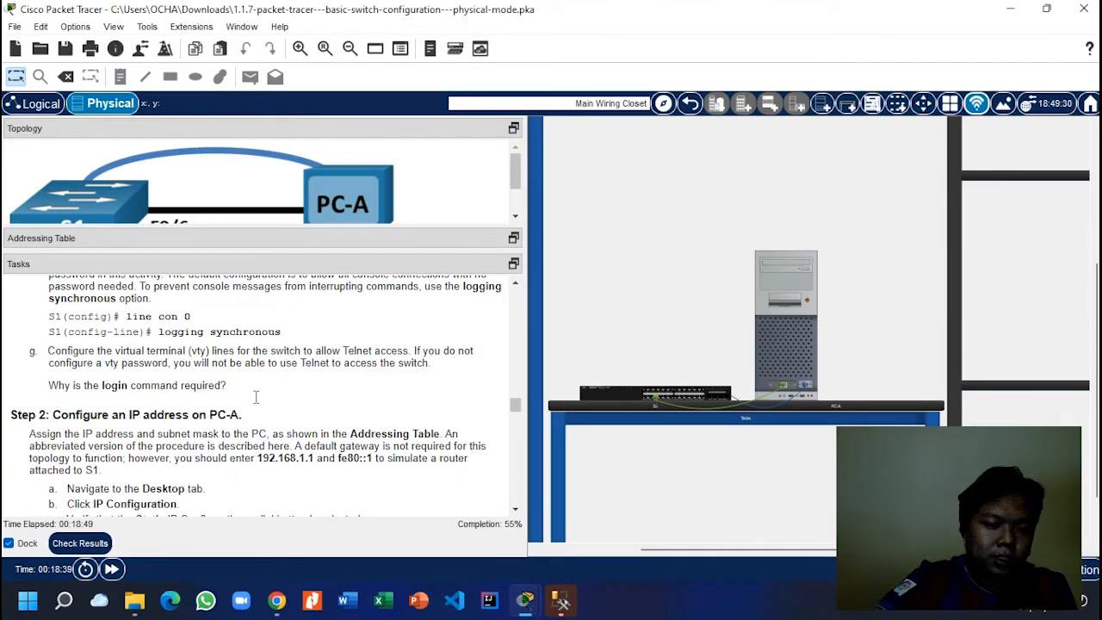
scroll(256, 396, down, 2)
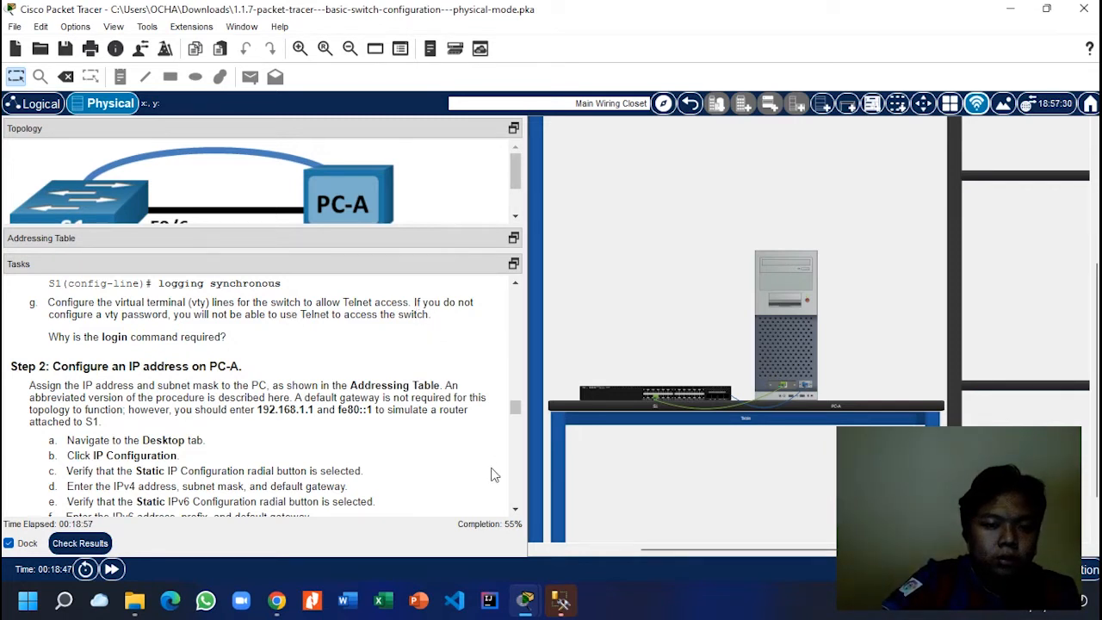
mouse_move(527, 600)
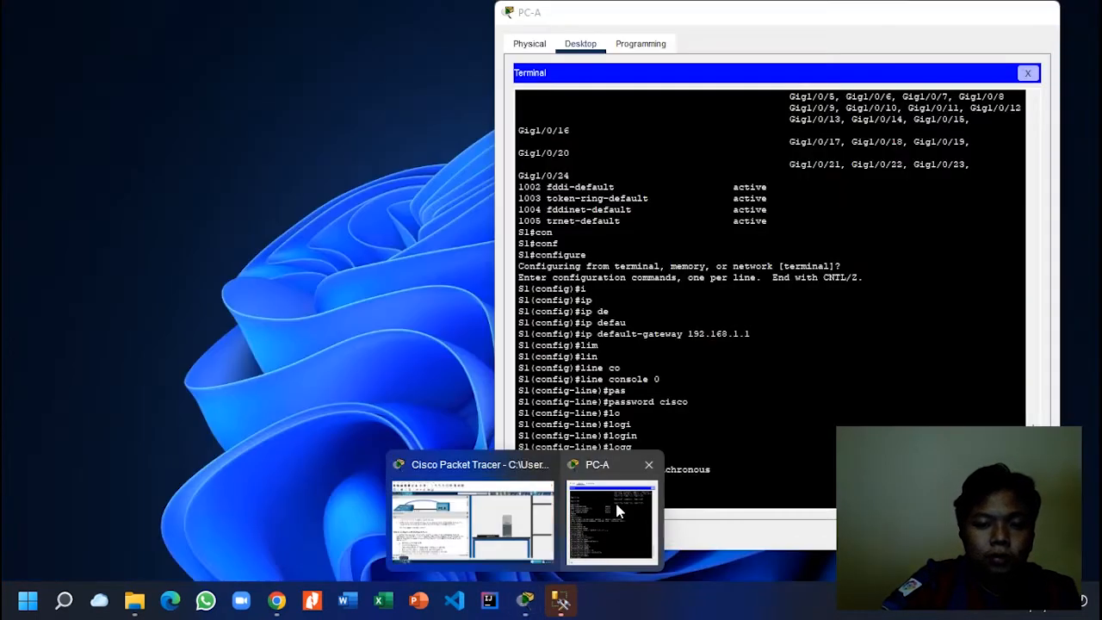
click(614, 499)
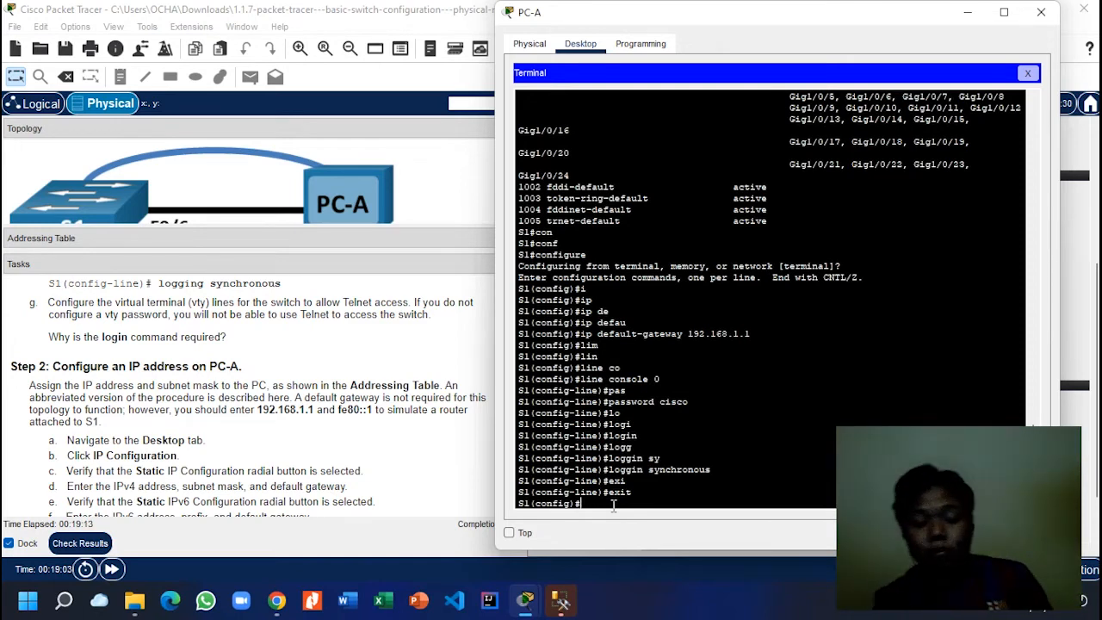
Step: Enter line vty 0 15 on S1 and give the vty lines a password
text(n)
key(Tab)
text(vt)
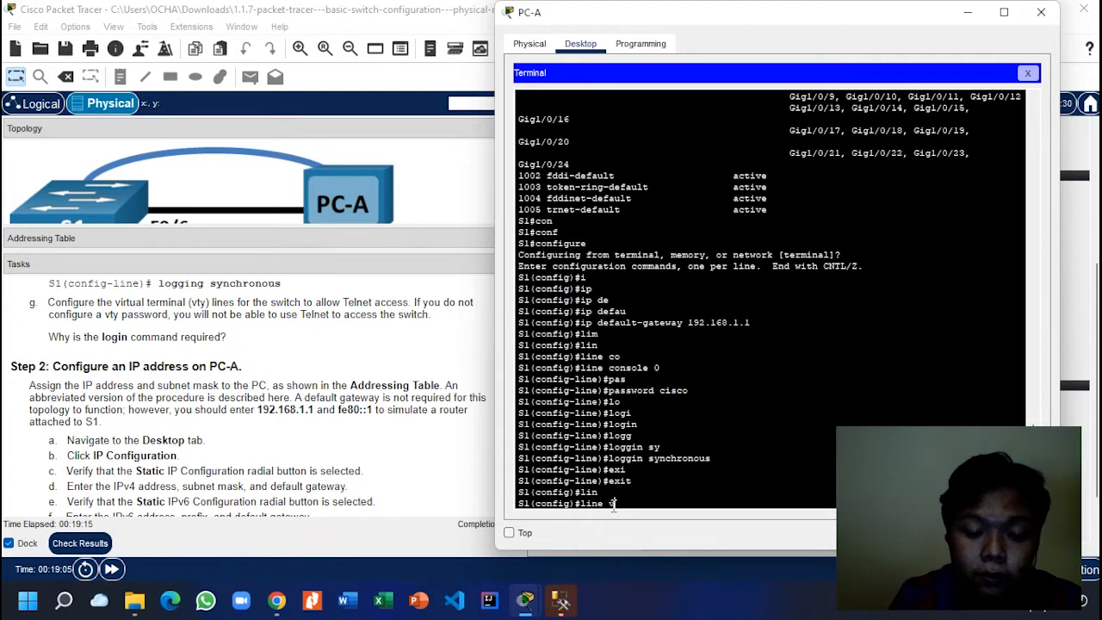
key(Tab)
text(0 1)
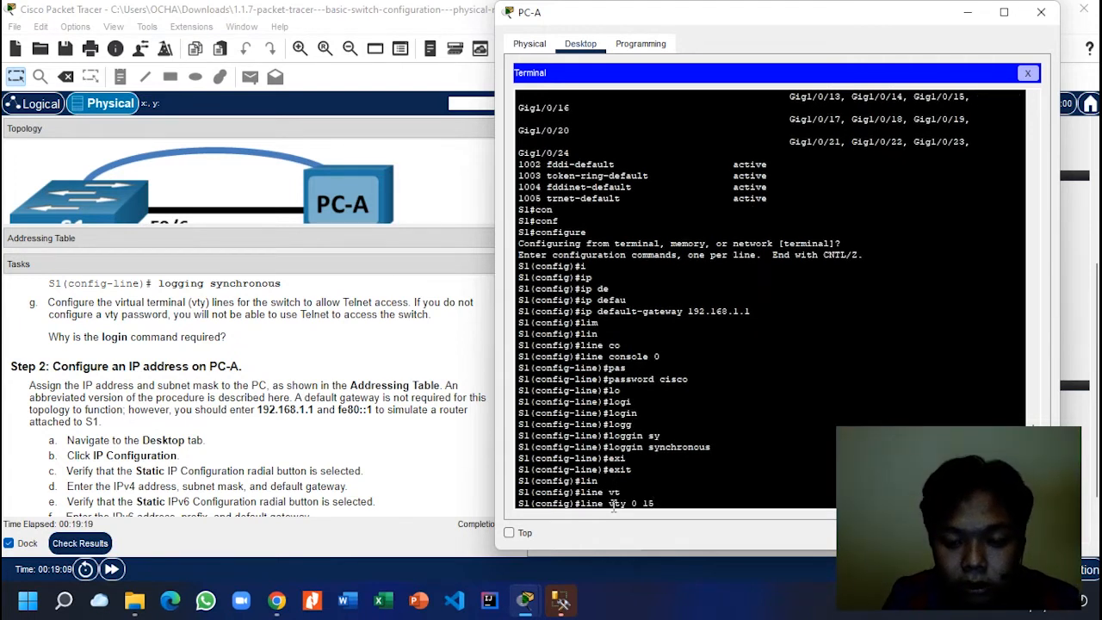
text(5)
key(Return)
text(pas)
key(Tab)
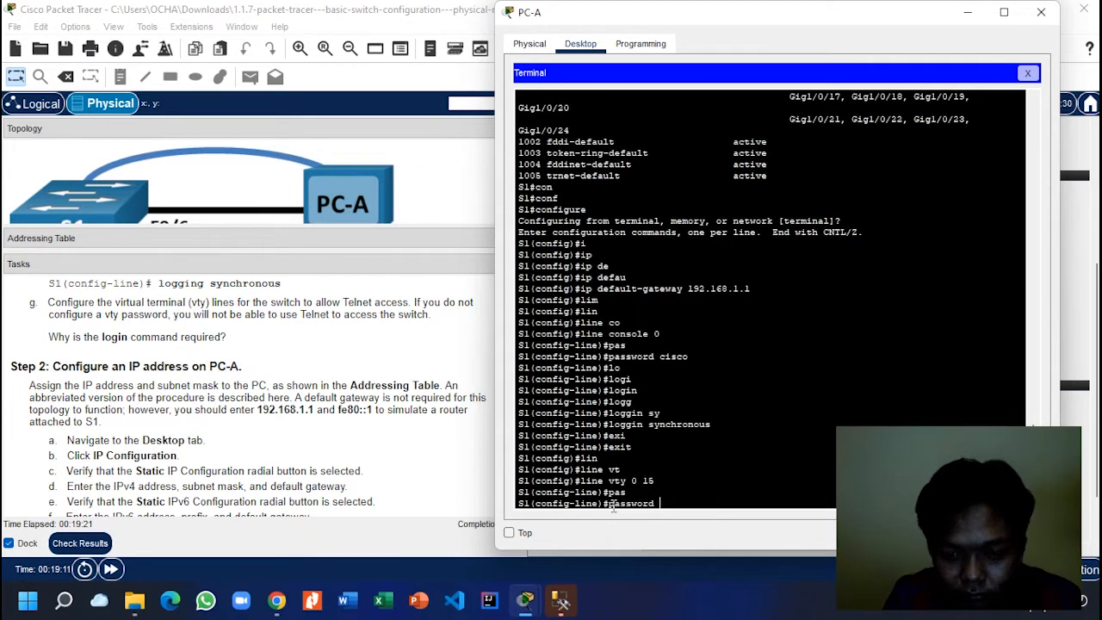
text(cis)
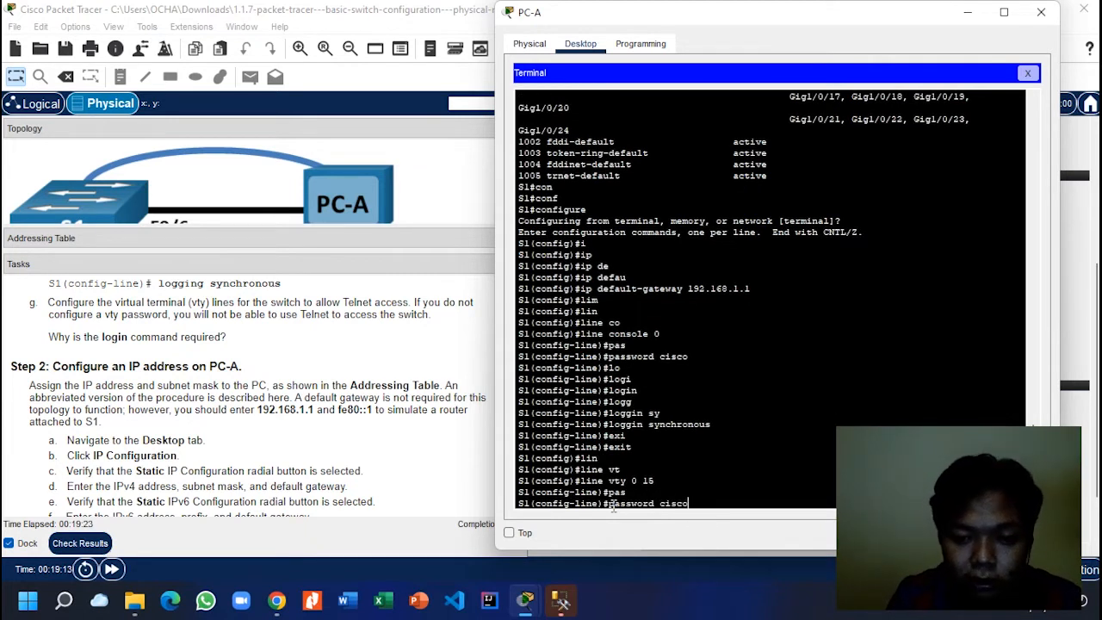
text(co)
key(Return)
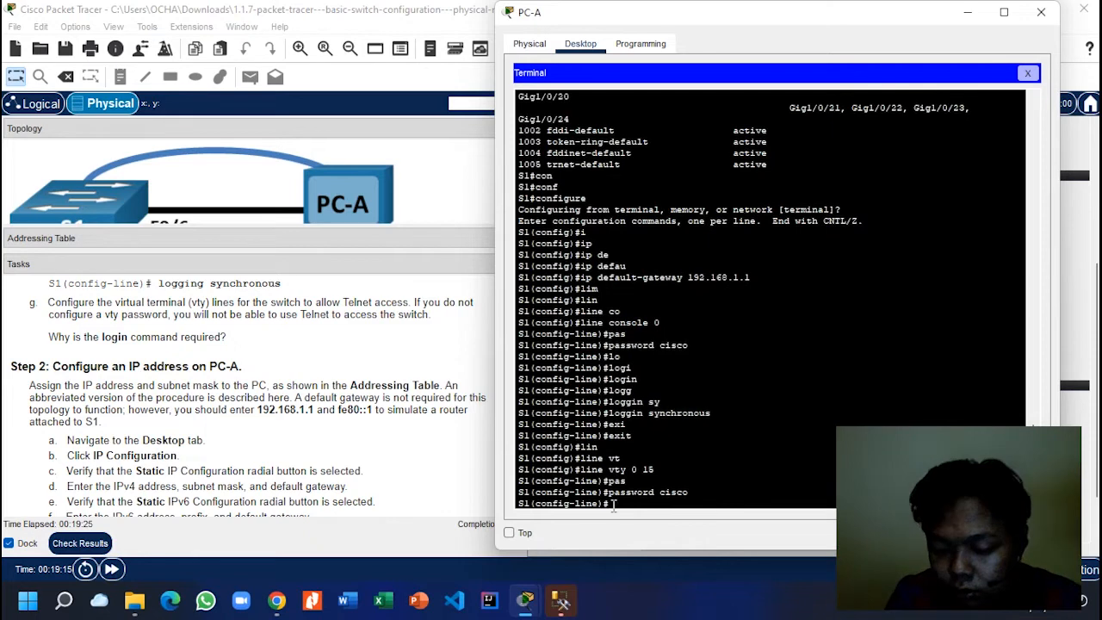
Step: Require login on the vty lines and return to the S1# prompt with end
text(lo)
key(Tab)
text(g)
key(Tab)
text(i)
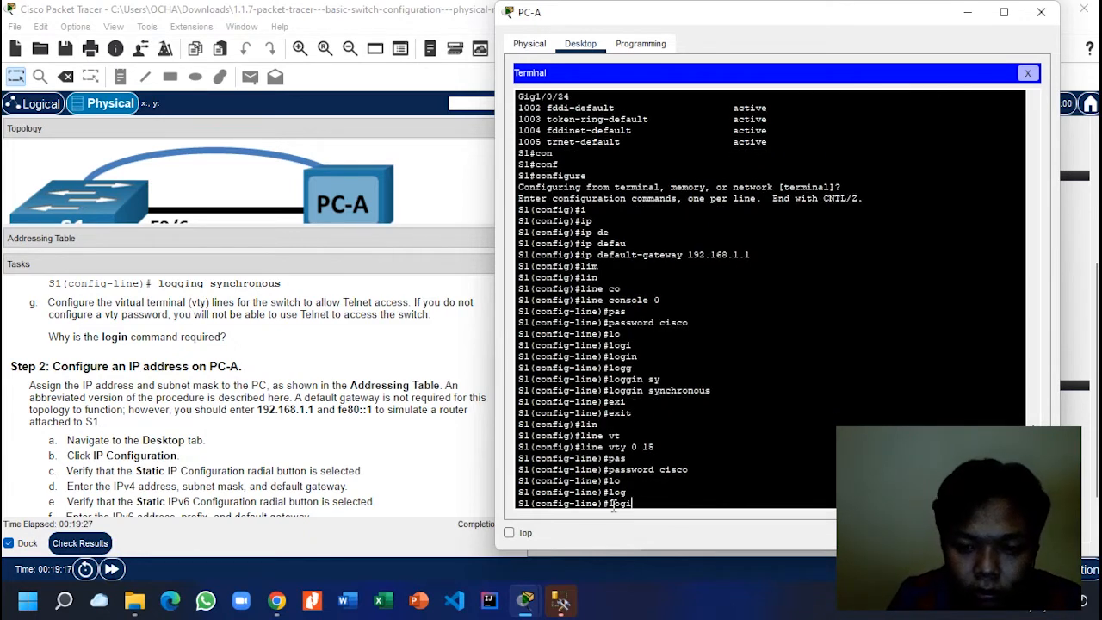
text(n)
key(Return)
text(end)
key(Return)
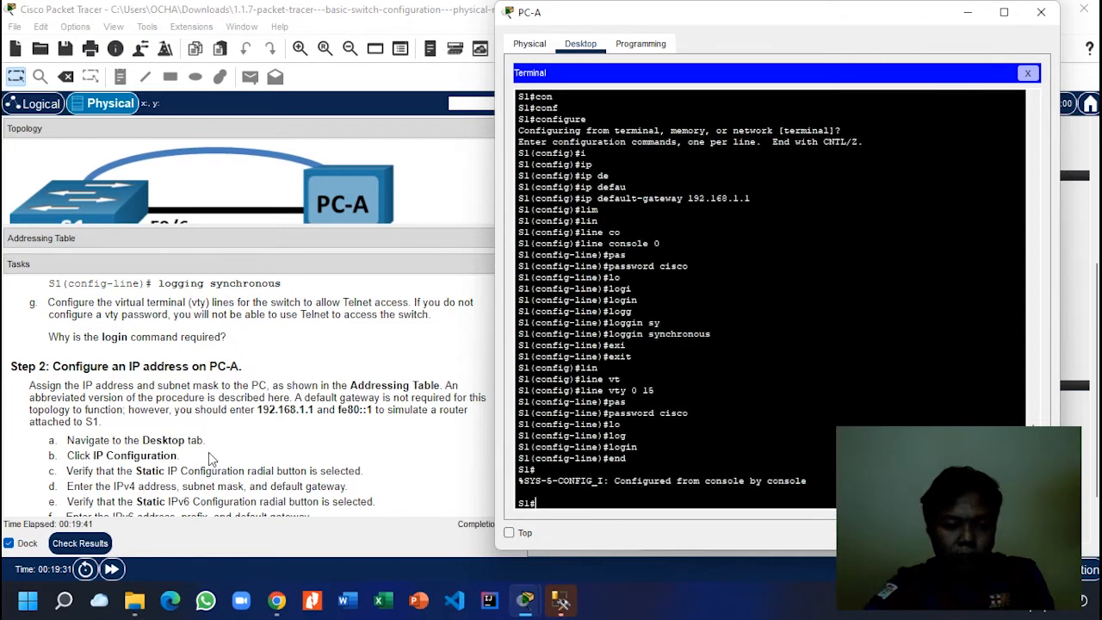
Step: Open PC-A's IP Configuration and look up its 192.168.1.10 address in the Addressing Table
click(1027, 73)
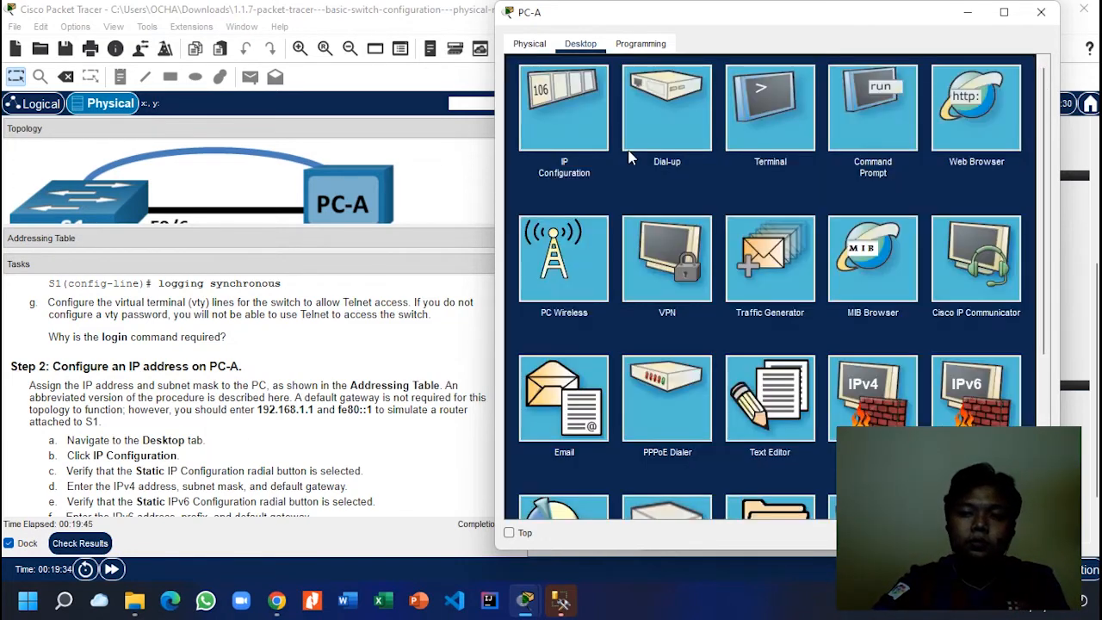
click(570, 101)
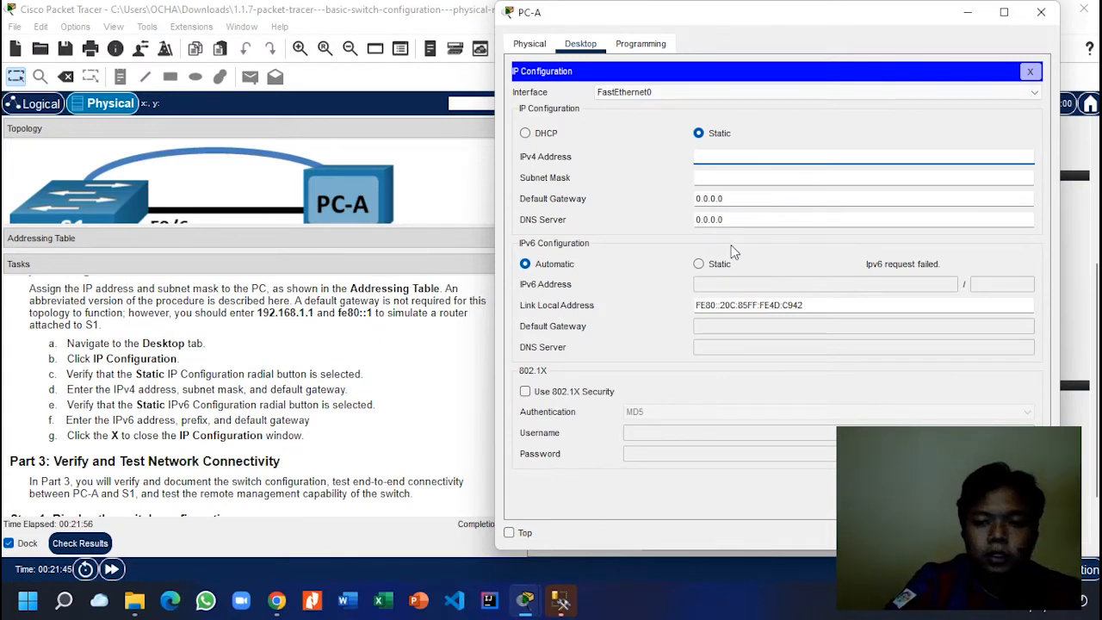
click(312, 256)
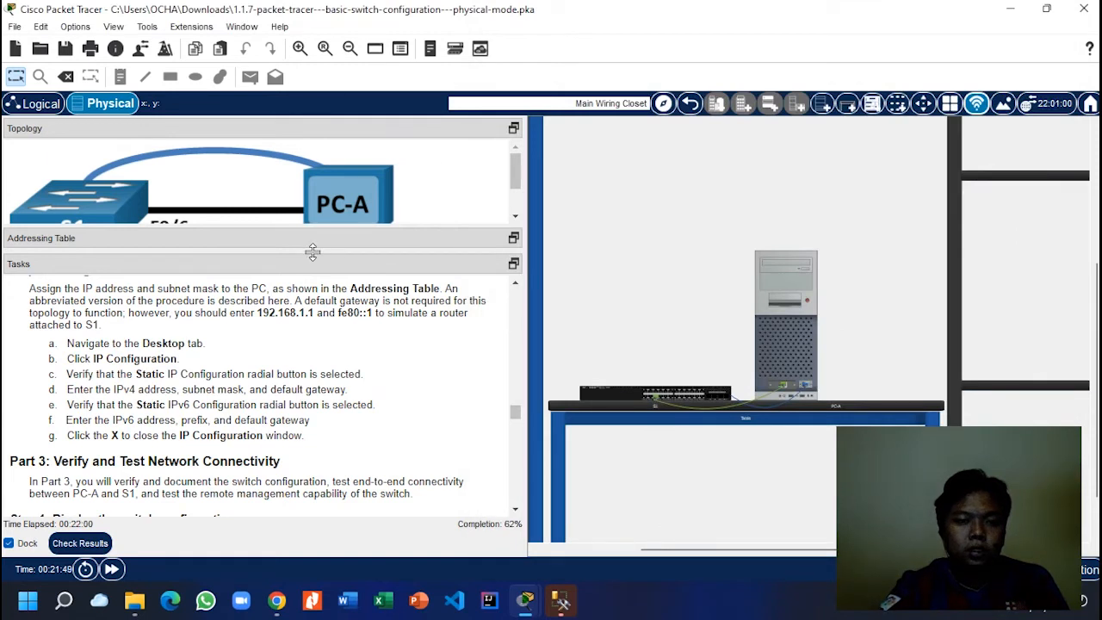
drag(312, 250, 308, 416)
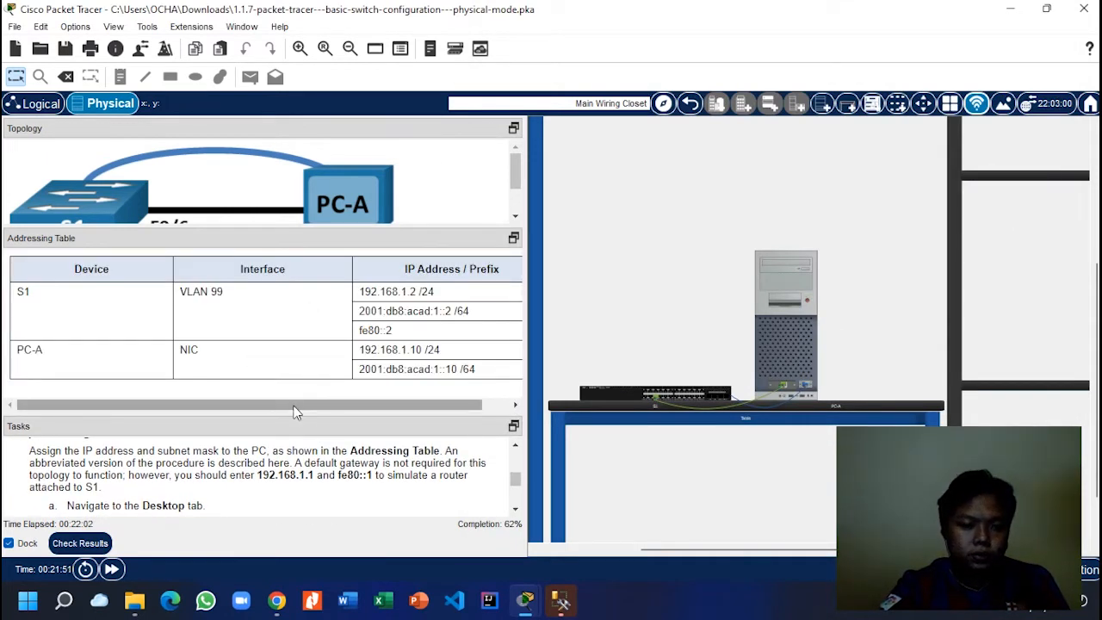
drag(416, 351, 337, 348)
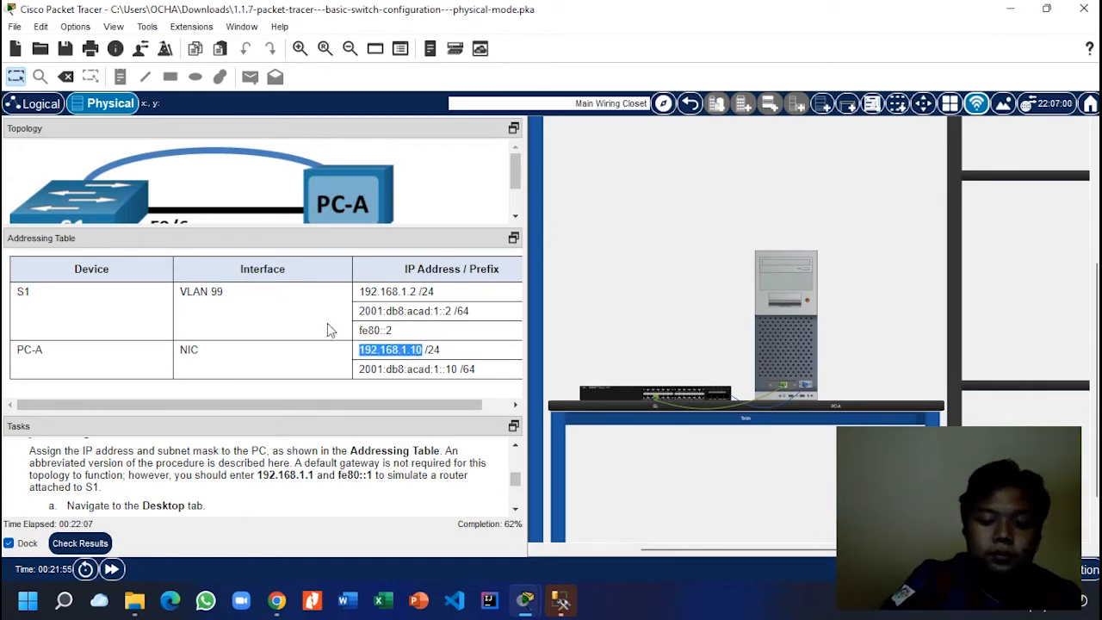
click(531, 594)
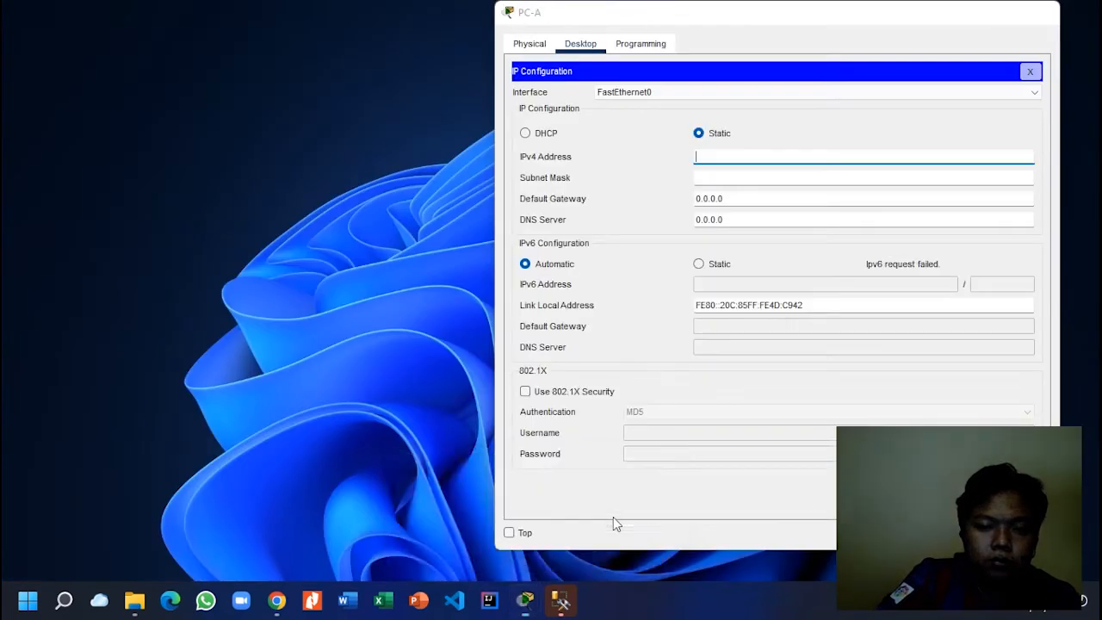
click(612, 516)
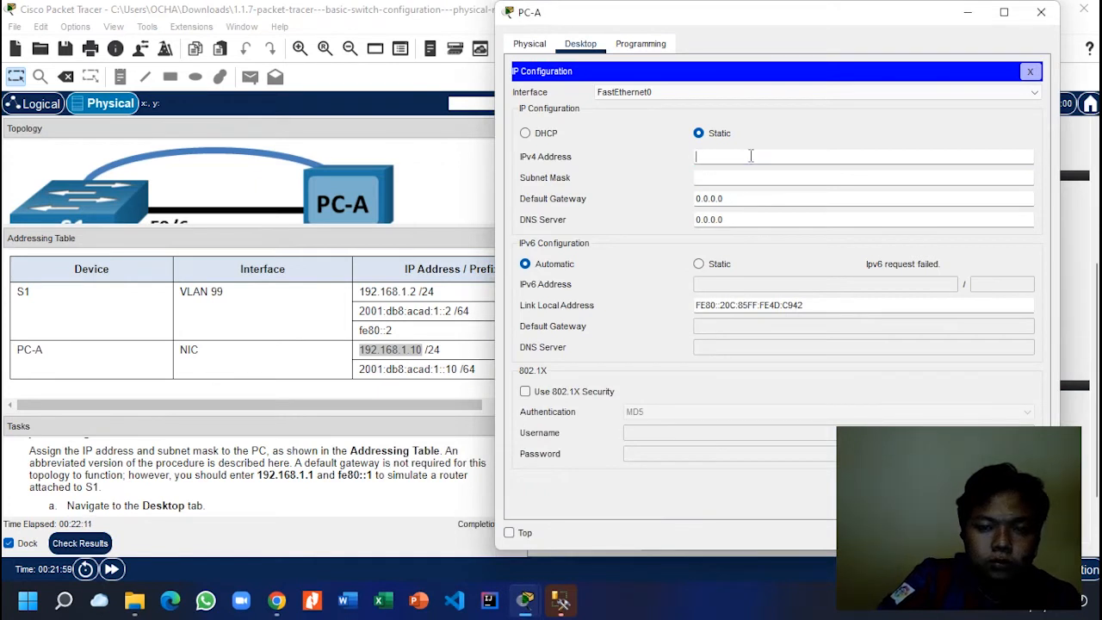
Step: Give PC-A IPv4 address 192.168.1.10, mask 255.255.255.0 and gateway 192.168.1.1
right_click(750, 156)
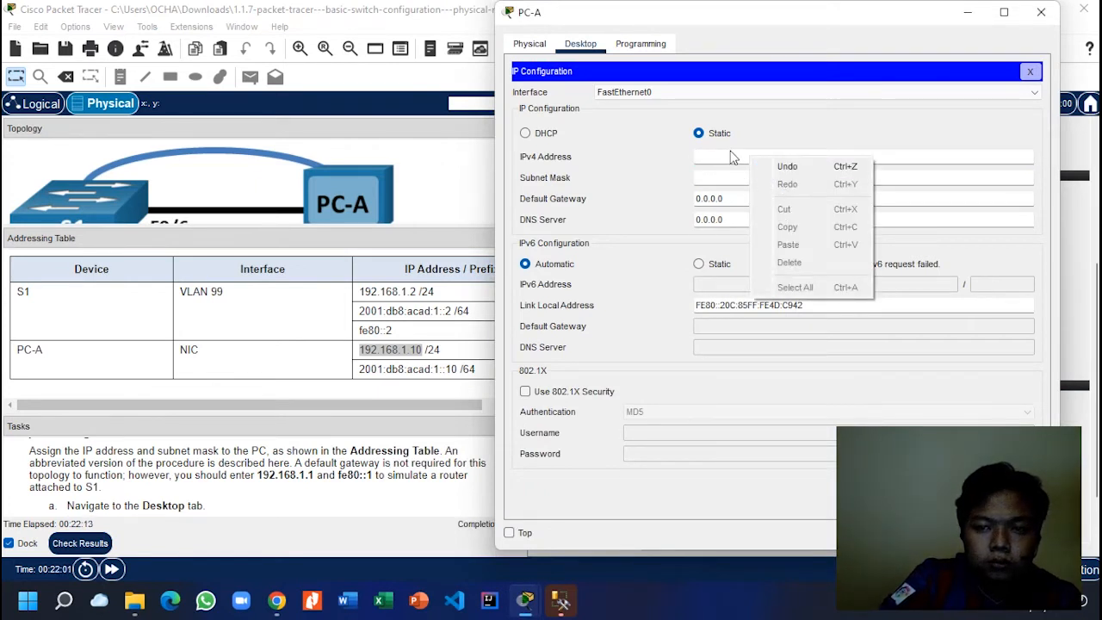
click(730, 152)
text(192.16)
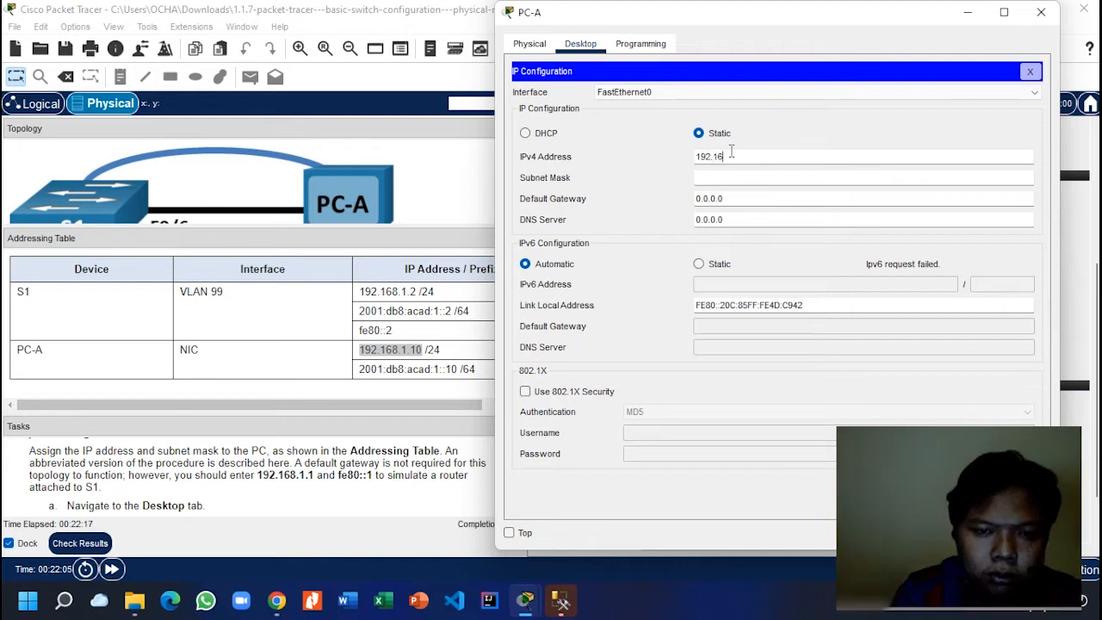
text(8.1.10)
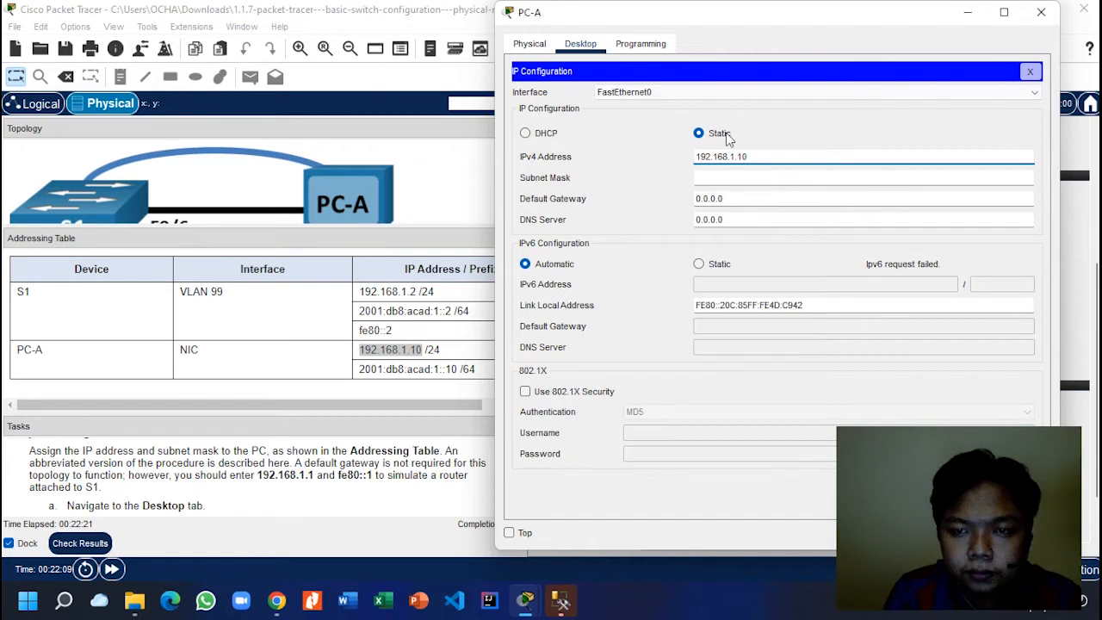
click(727, 176)
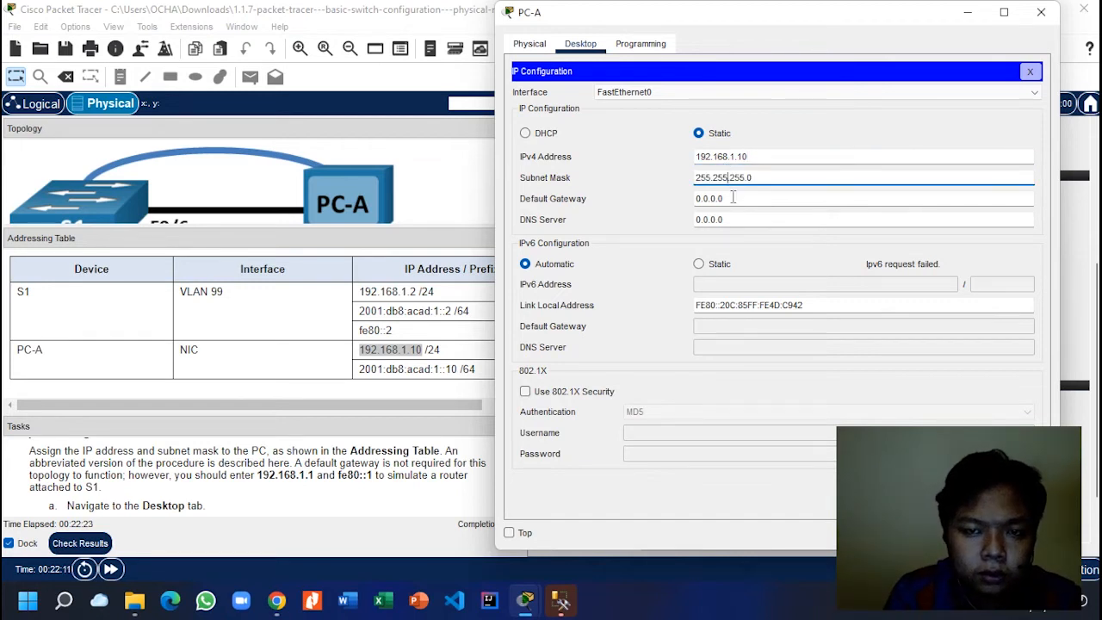
click(364, 368)
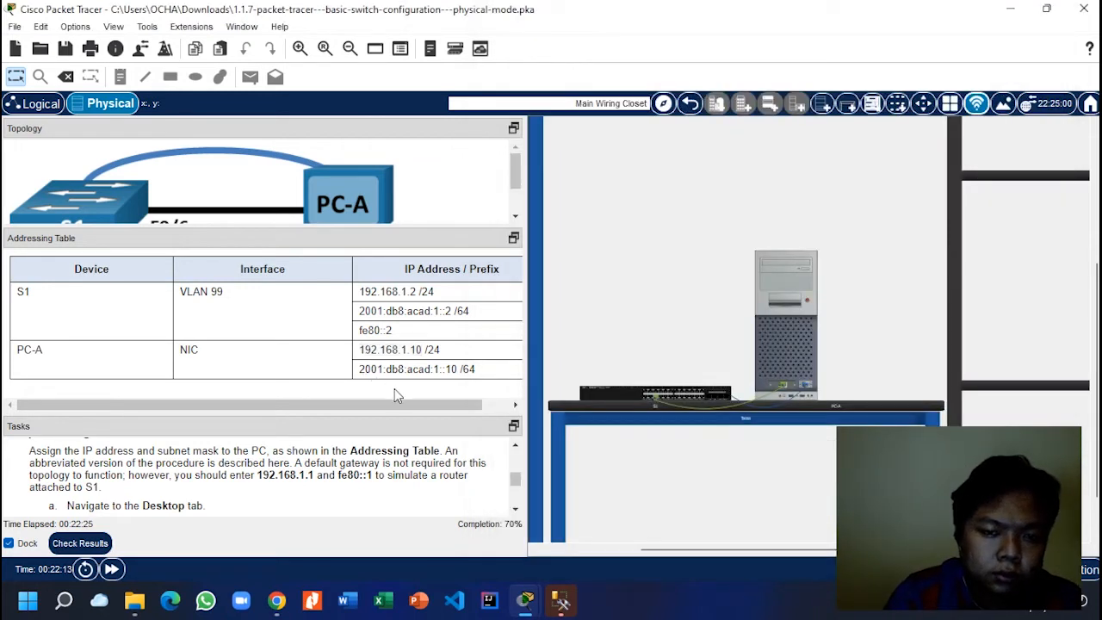
drag(411, 406, 363, 400)
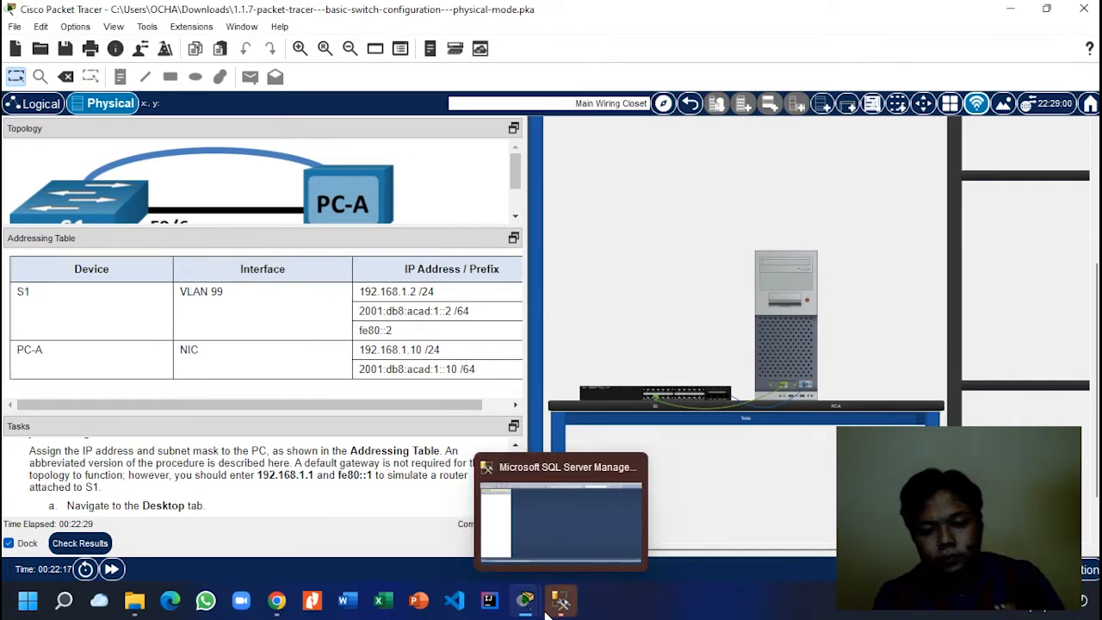
mouse_move(524, 600)
click(605, 529)
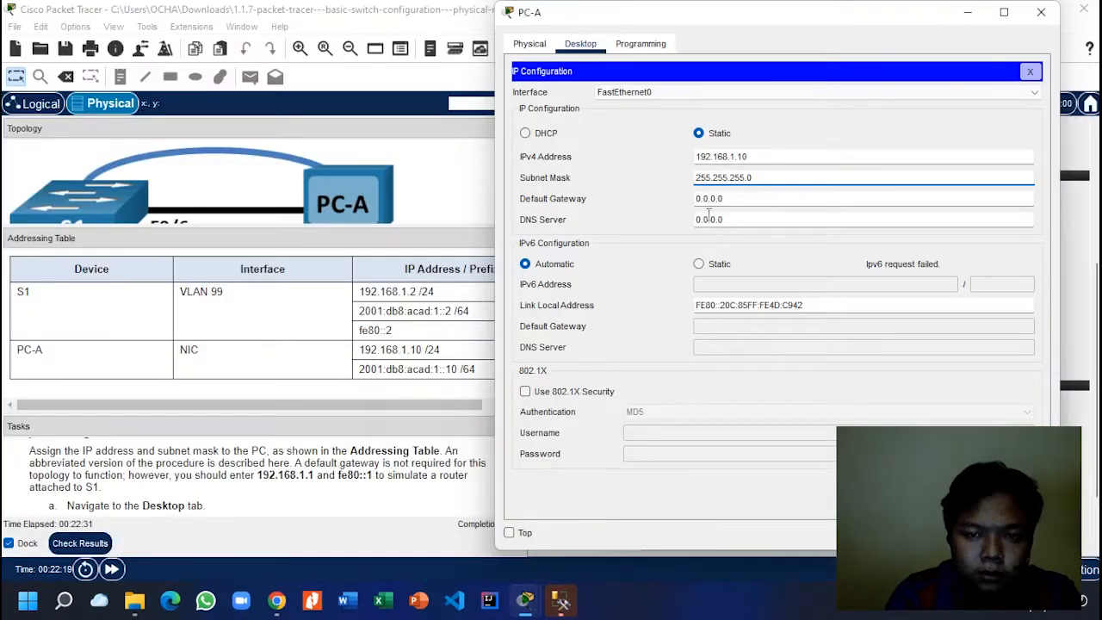
drag(737, 202, 698, 198)
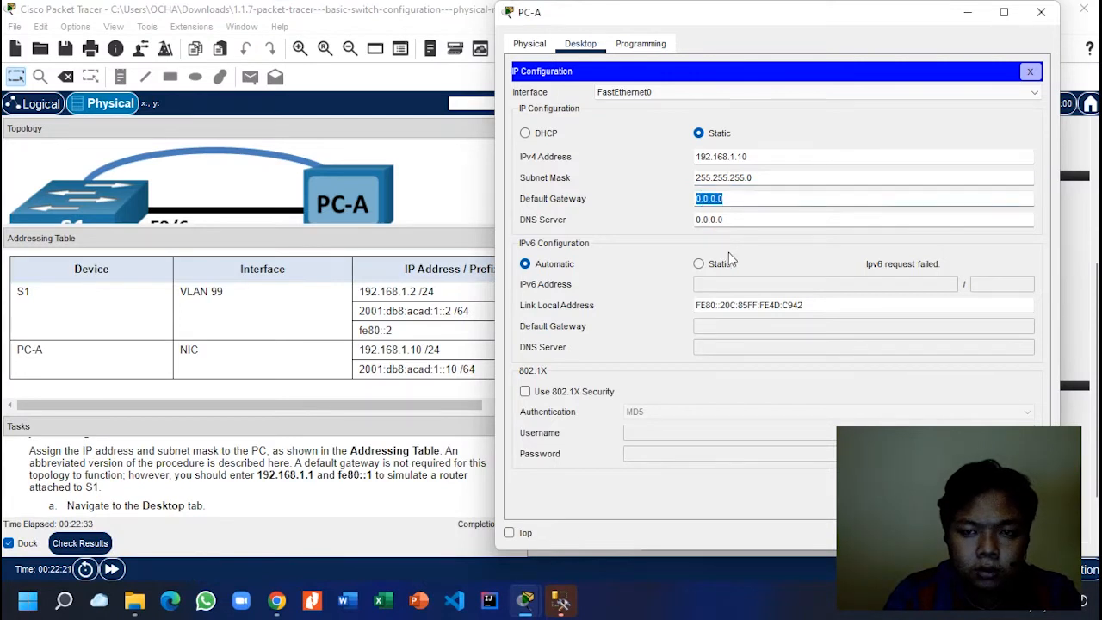
click(723, 282)
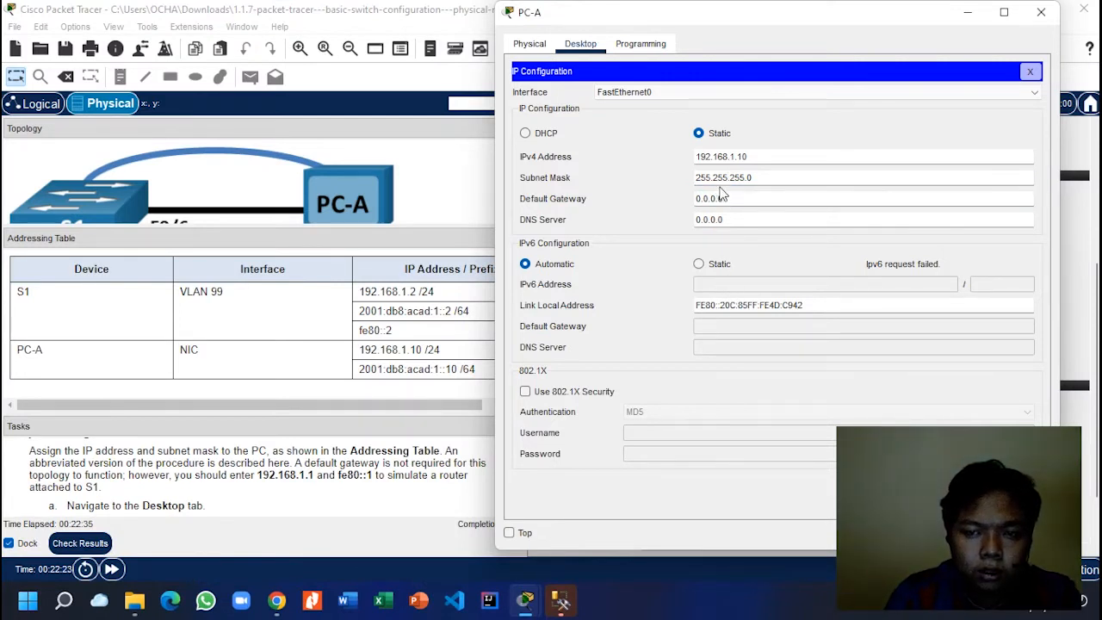
drag(712, 197, 694, 197)
text(192)
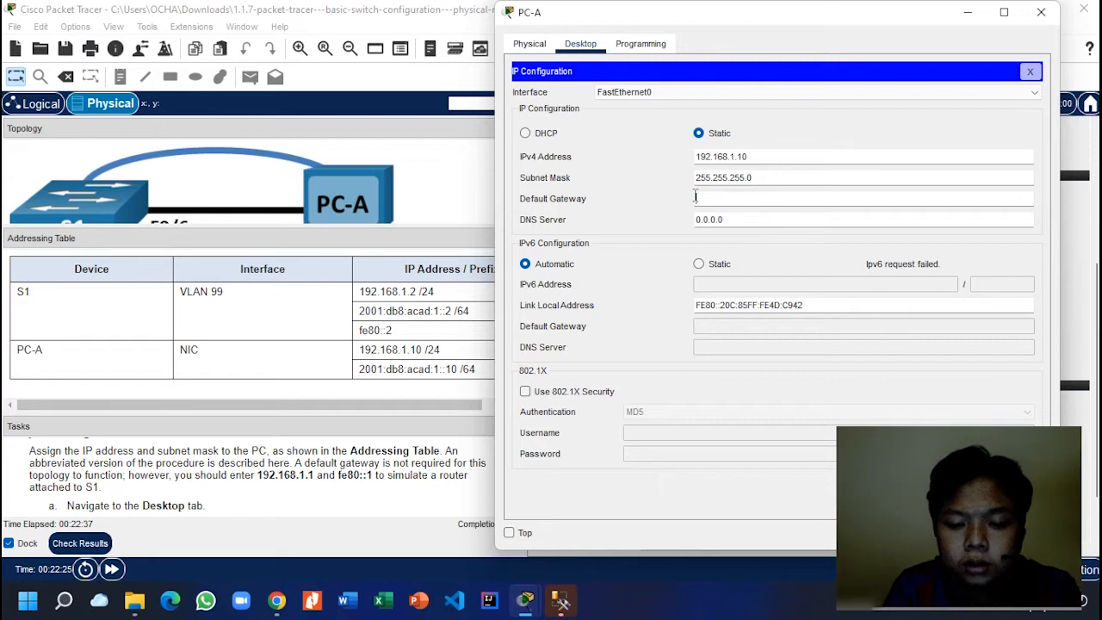
text(.168)
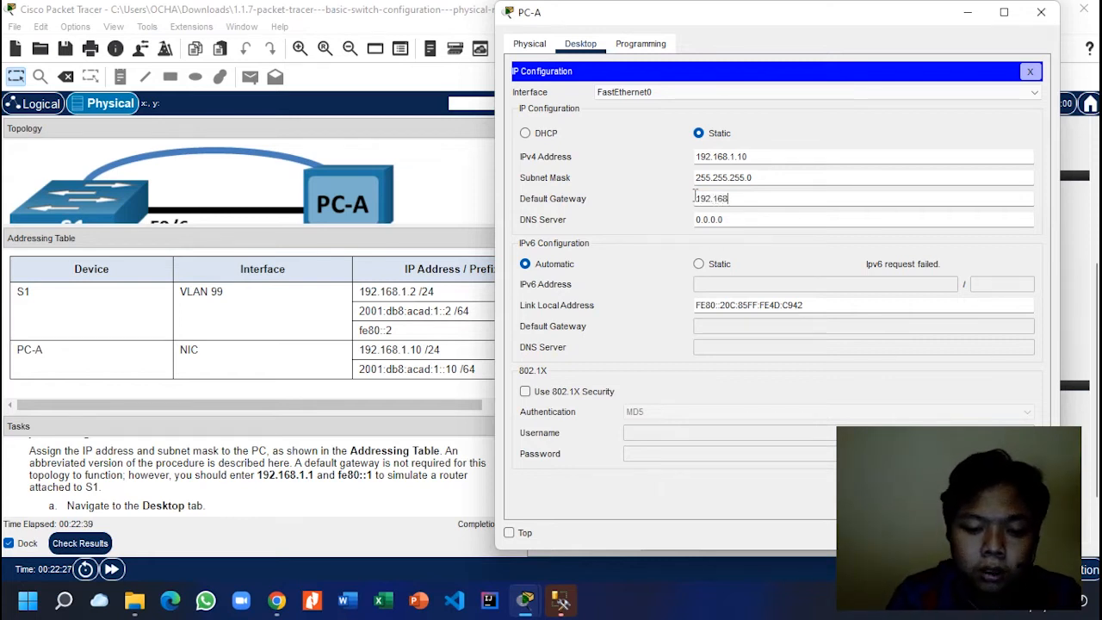
text(.1.1)
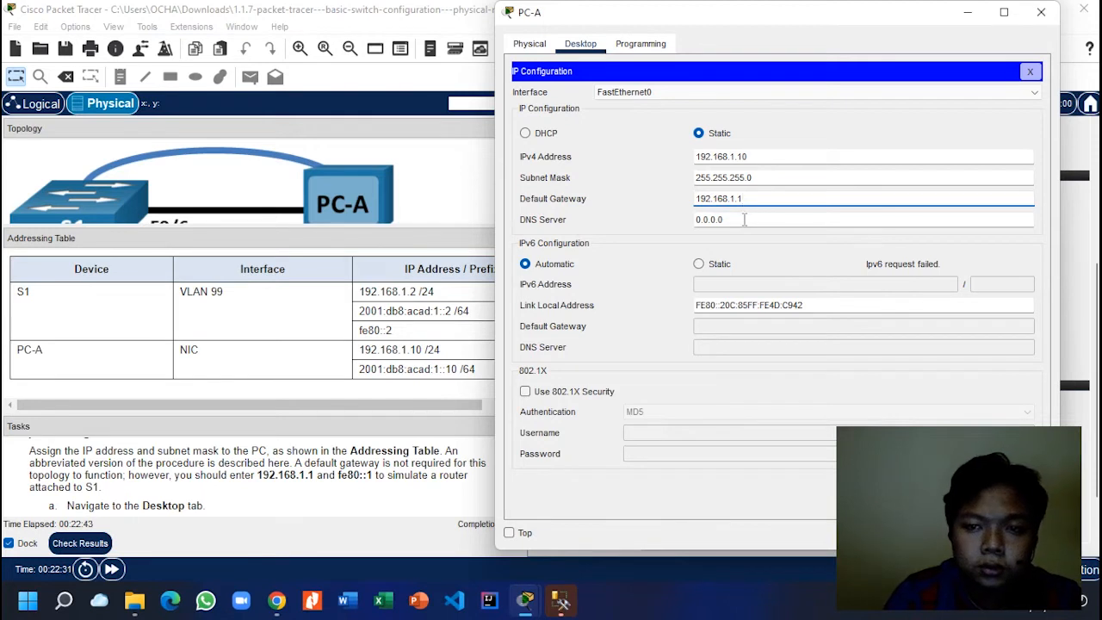
Step: Set PC-A's IPv6 to static 2001:db8:acad:1::10 with prefix length 64 on FastEthernet0
click(715, 265)
click(729, 283)
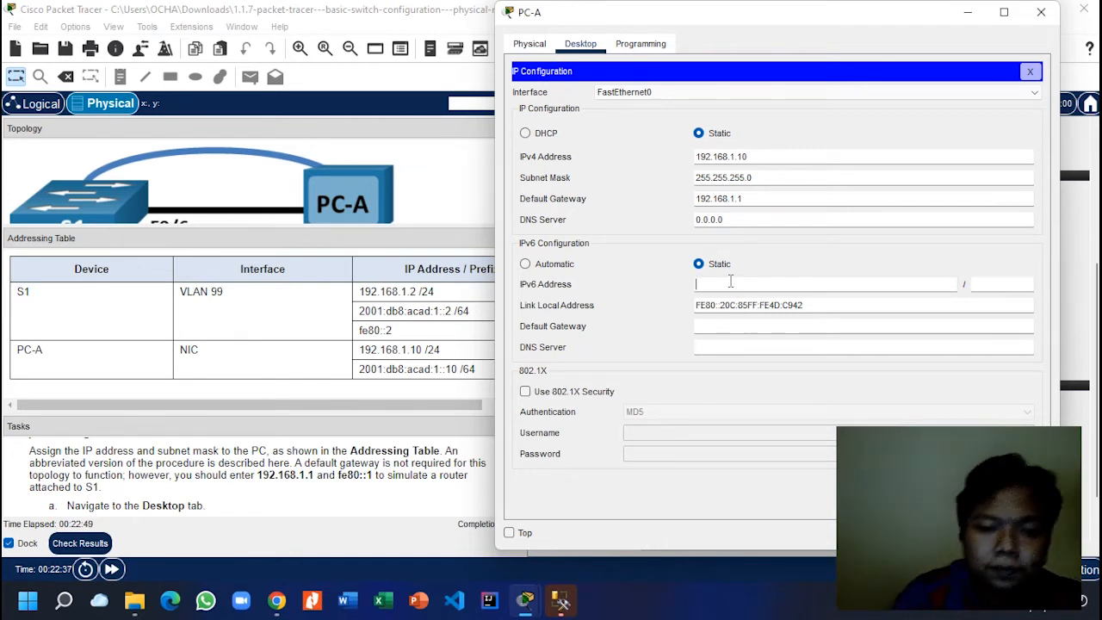
text(200)
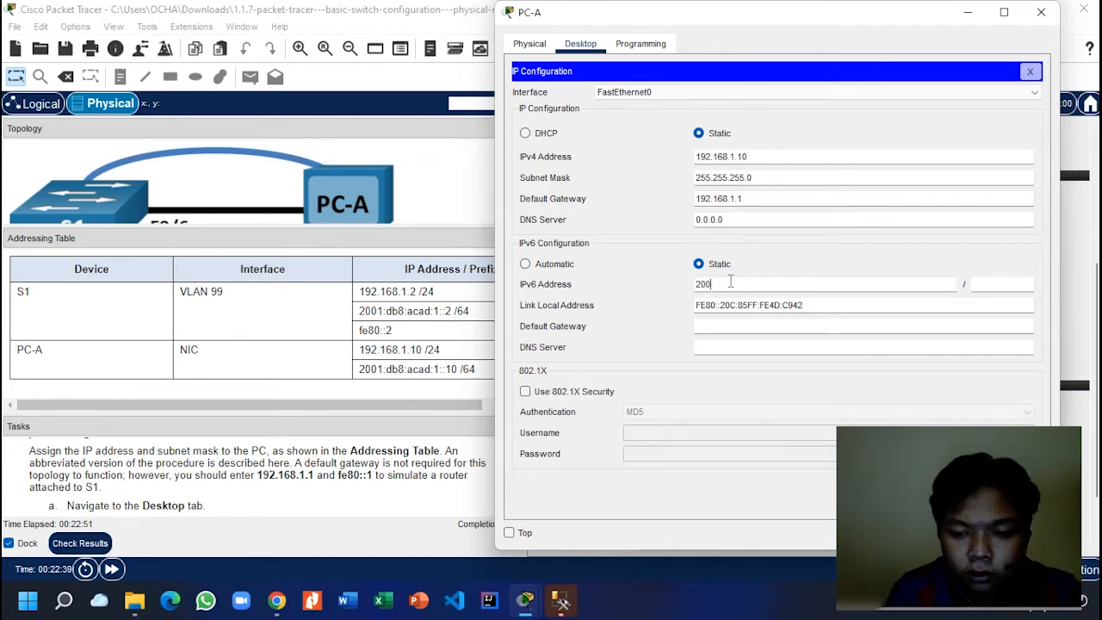
text(1:)
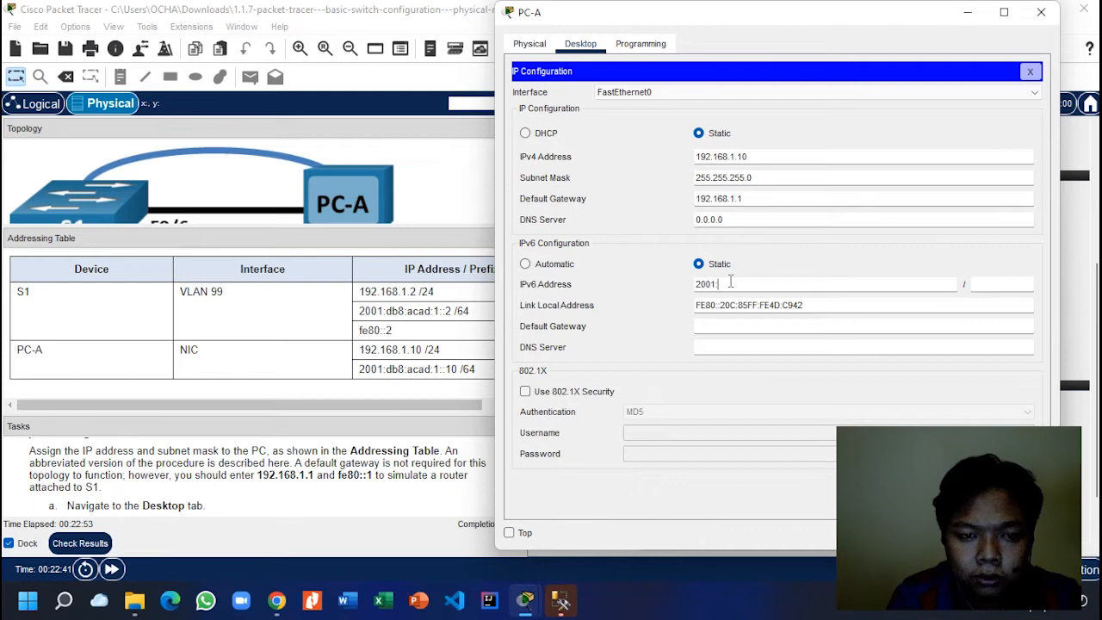
text(:)
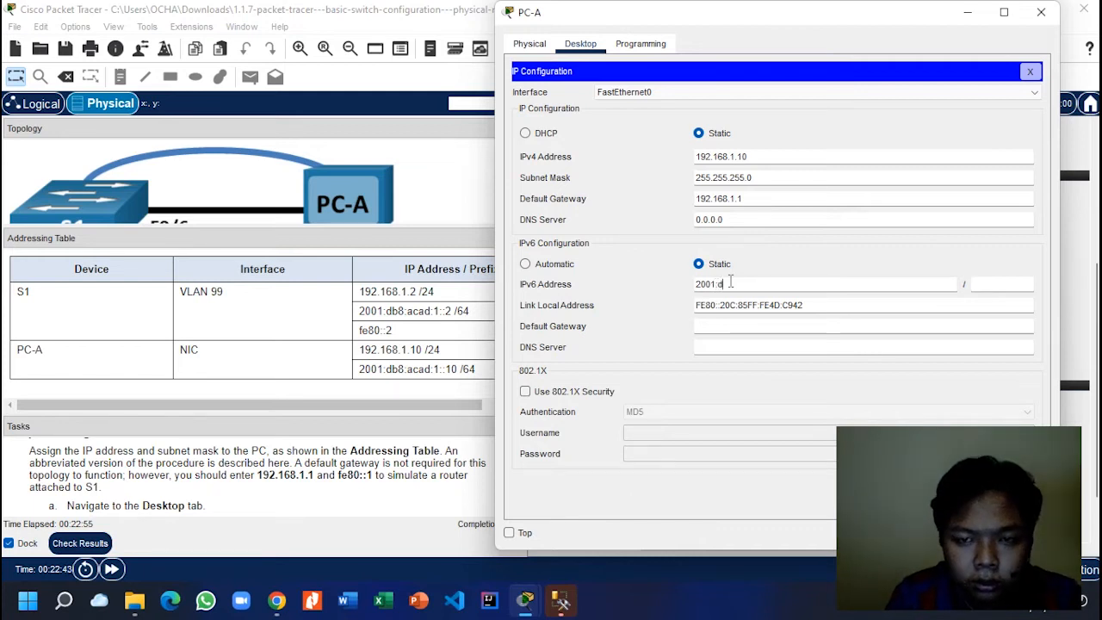
text(db8)
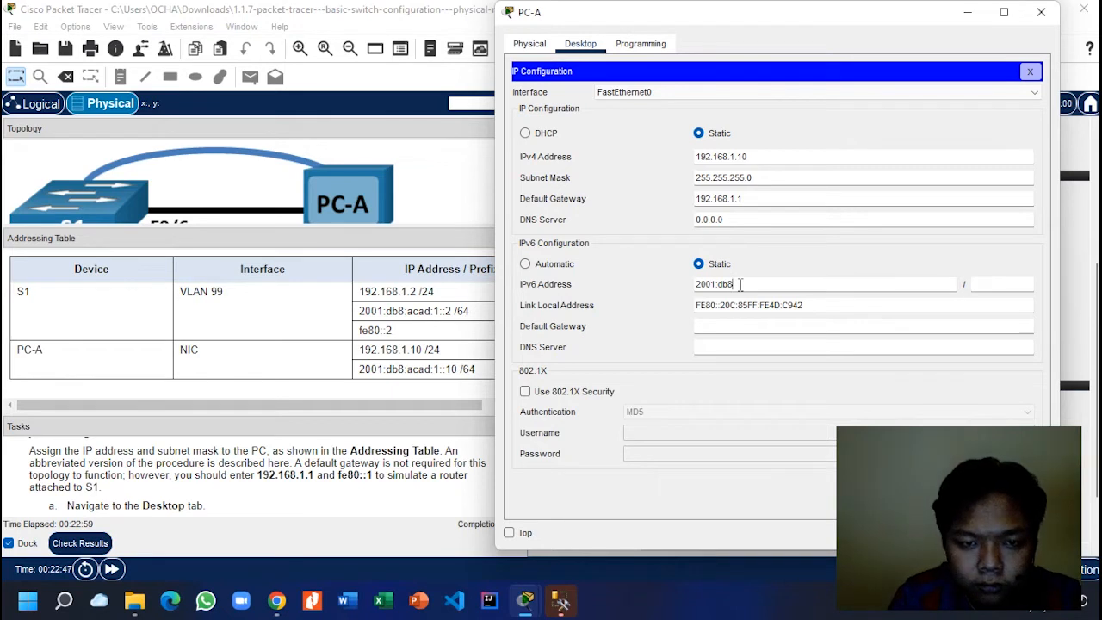
text(:acad:)
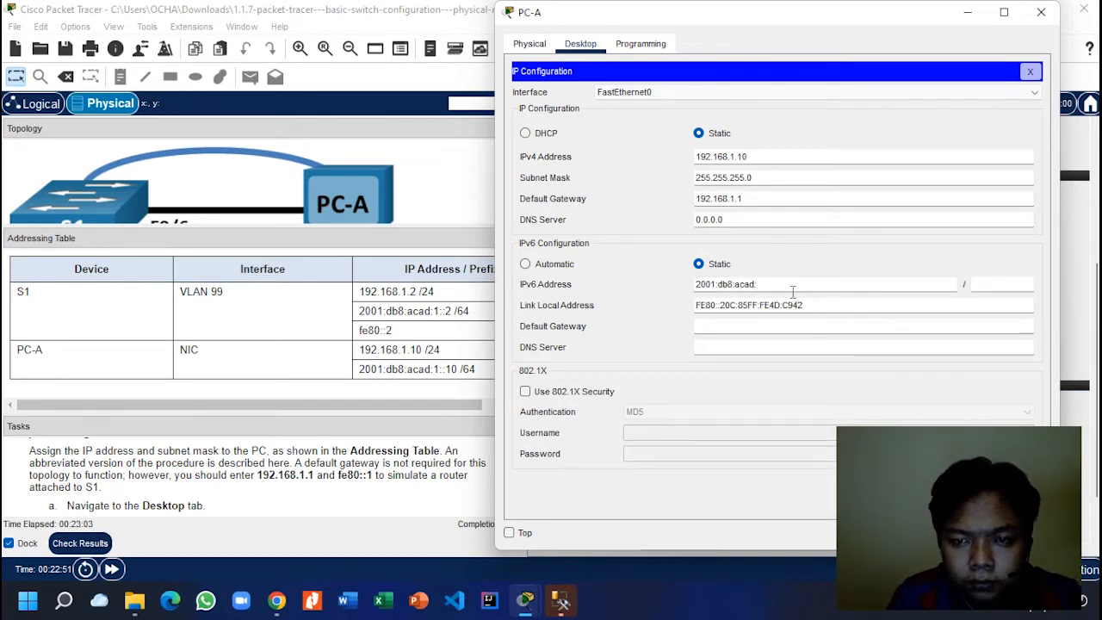
text(1)
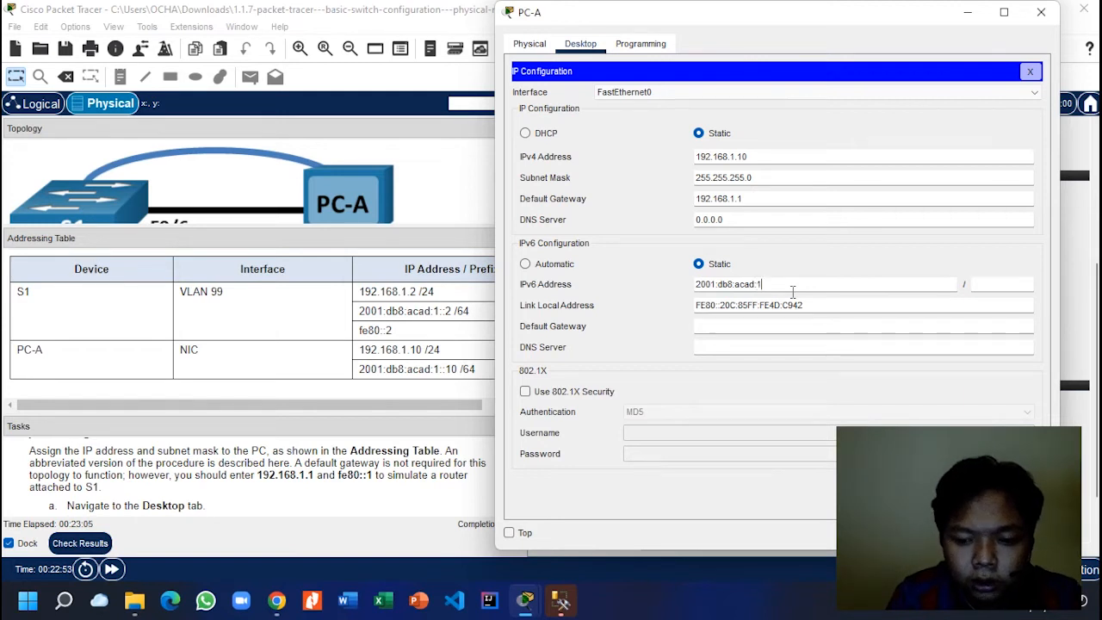
text(::10)
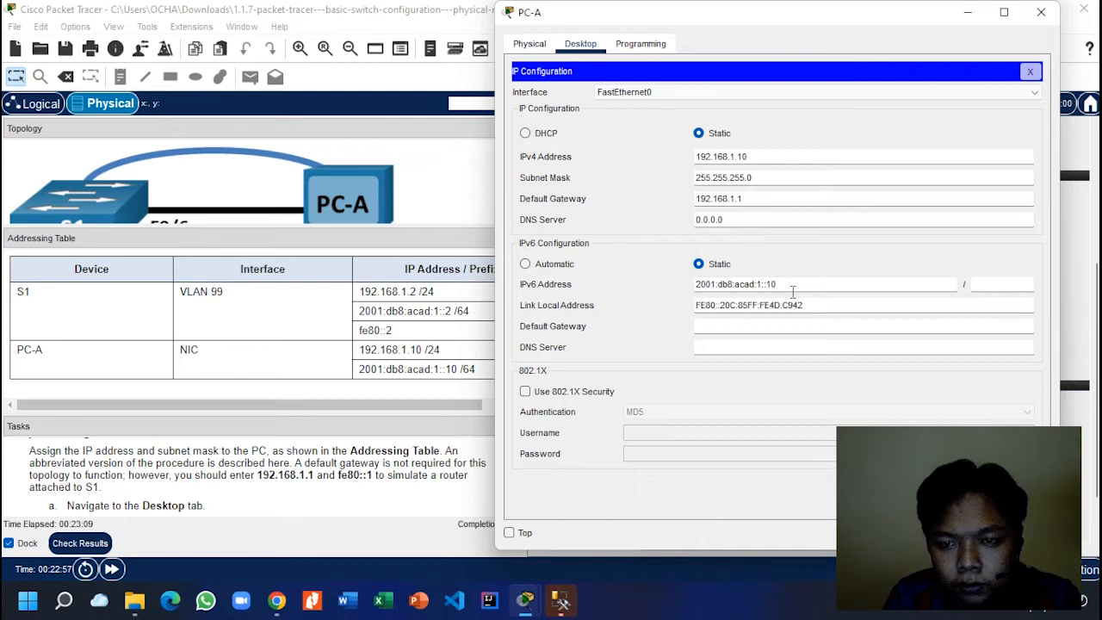
click(985, 283)
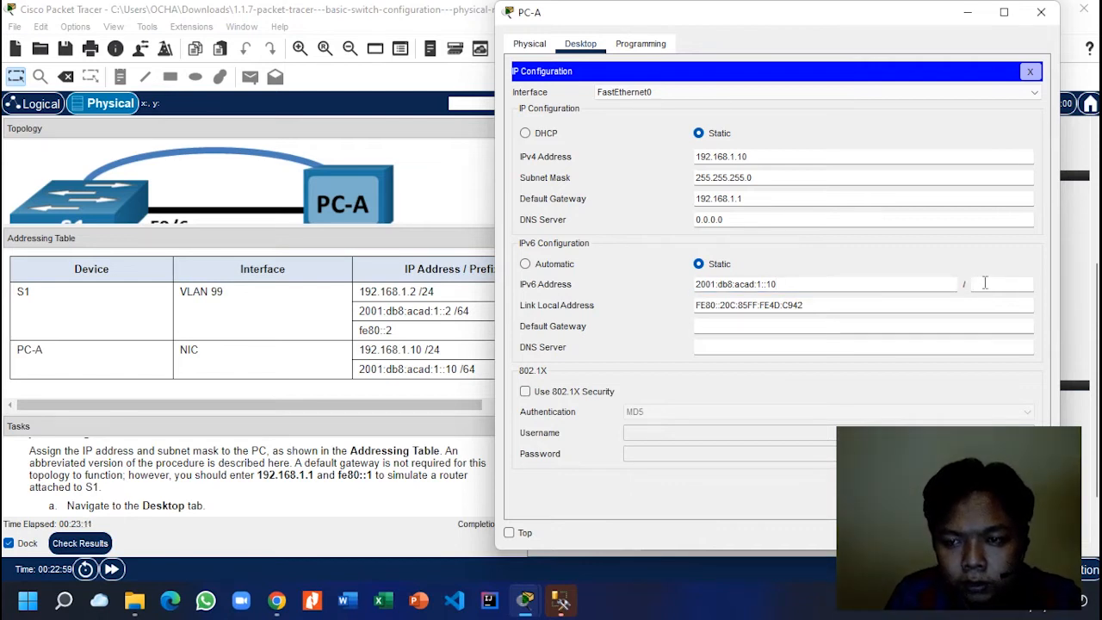
text(64)
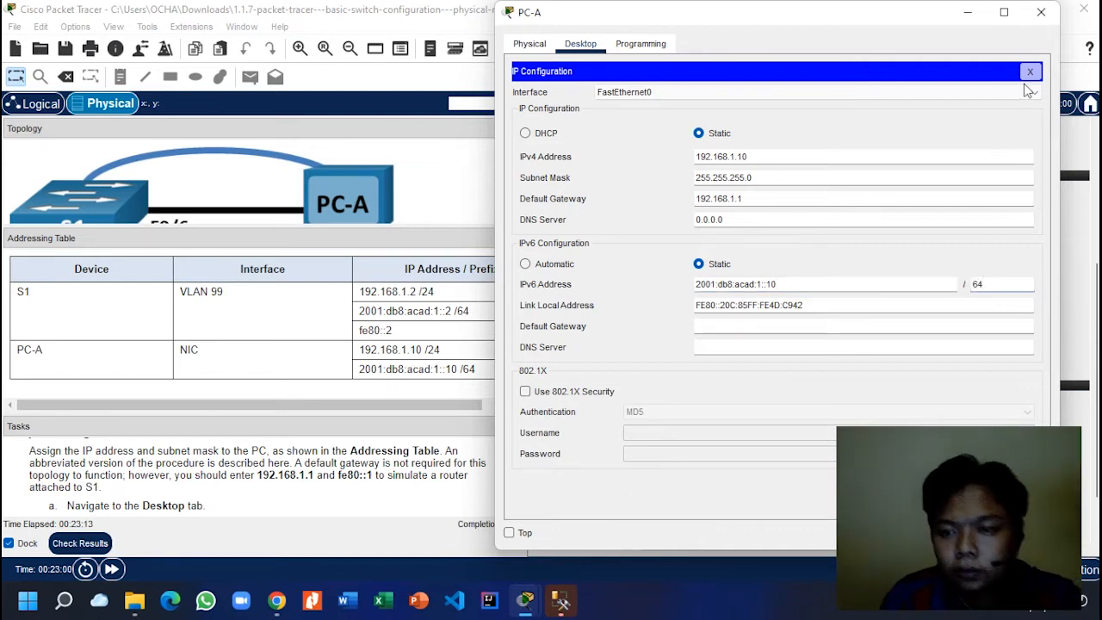
click(981, 93)
click(985, 136)
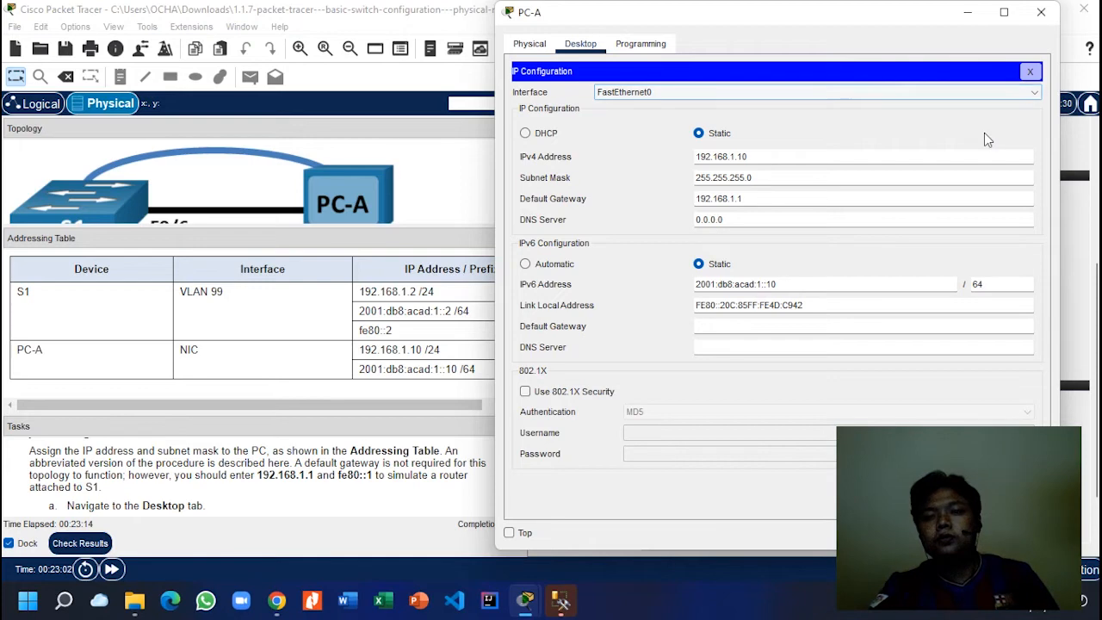
click(1031, 73)
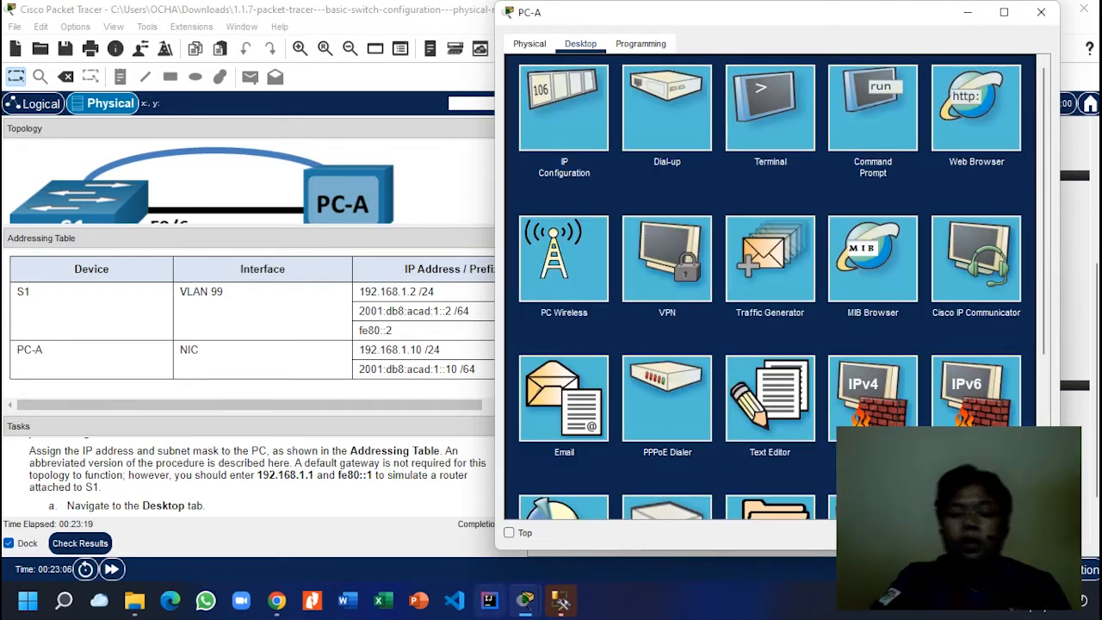
mouse_move(557, 599)
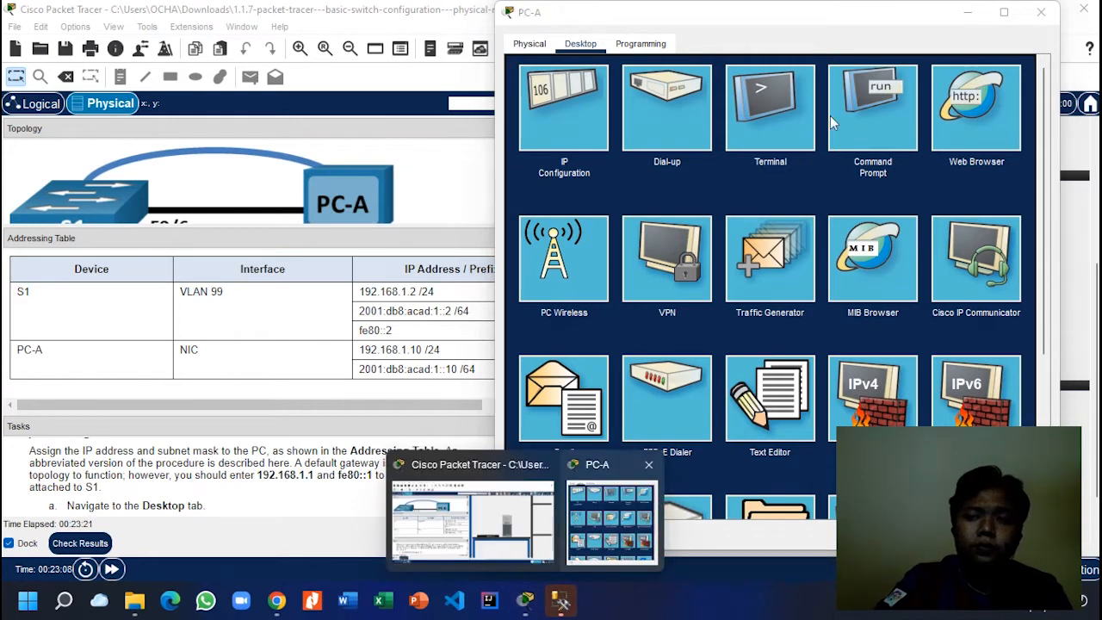
click(803, 111)
click(1019, 227)
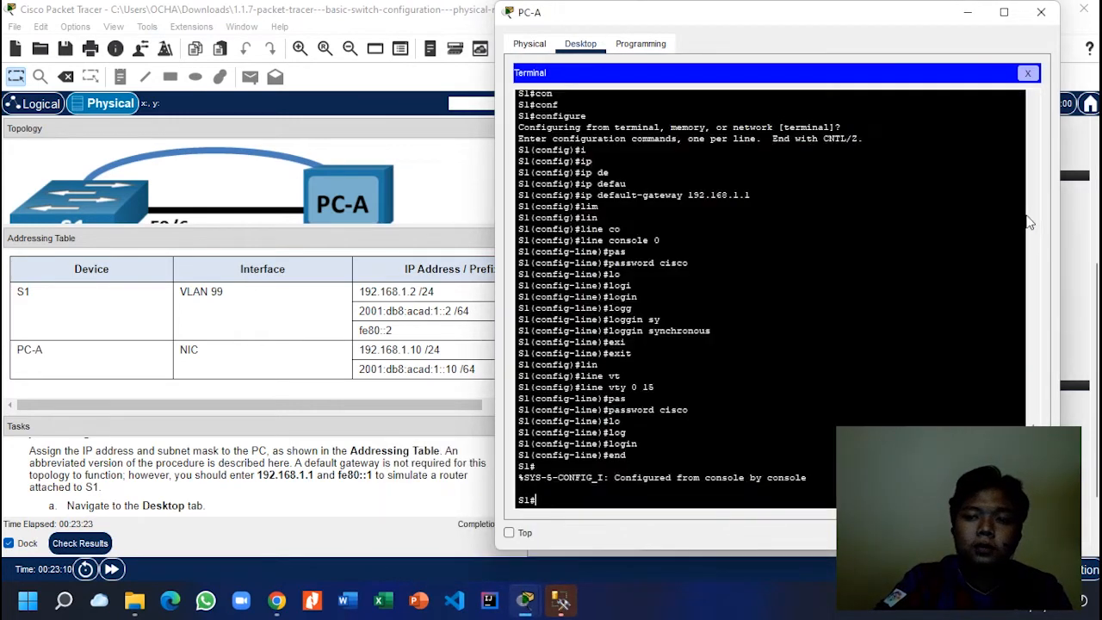
click(211, 451)
scroll(208, 457, down, 5)
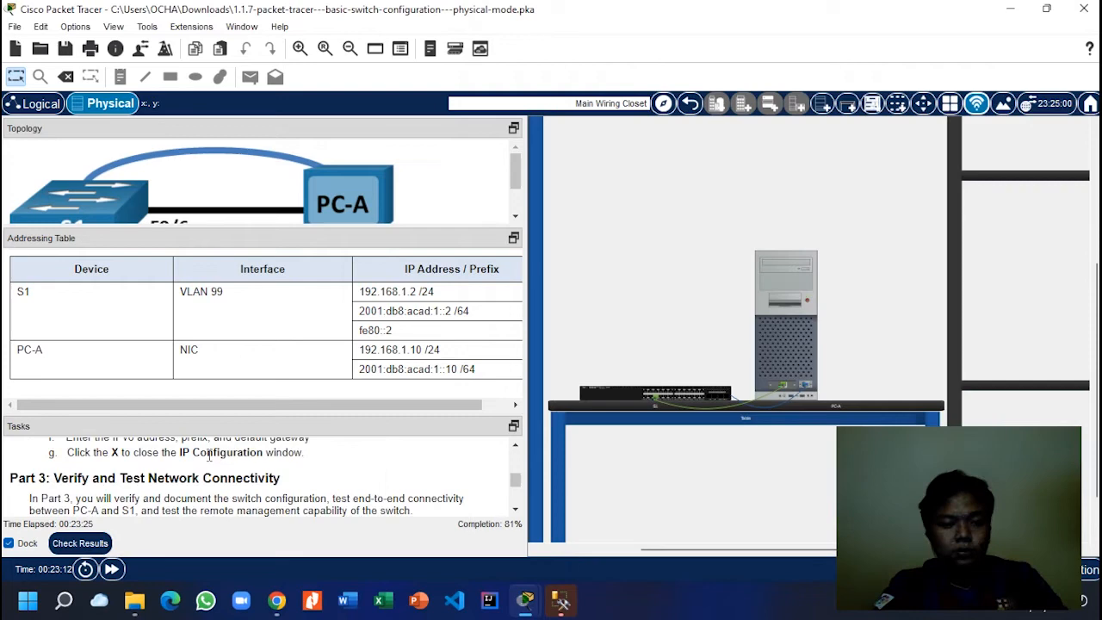
drag(248, 413, 258, 275)
scroll(199, 396, down, 5)
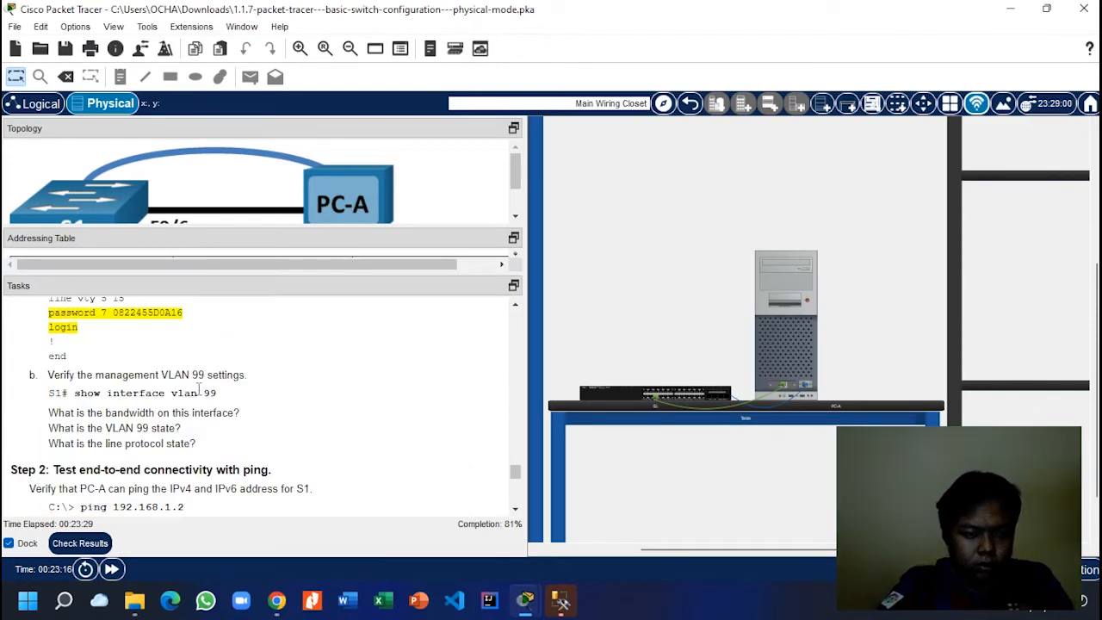
scroll(200, 390, down, 6)
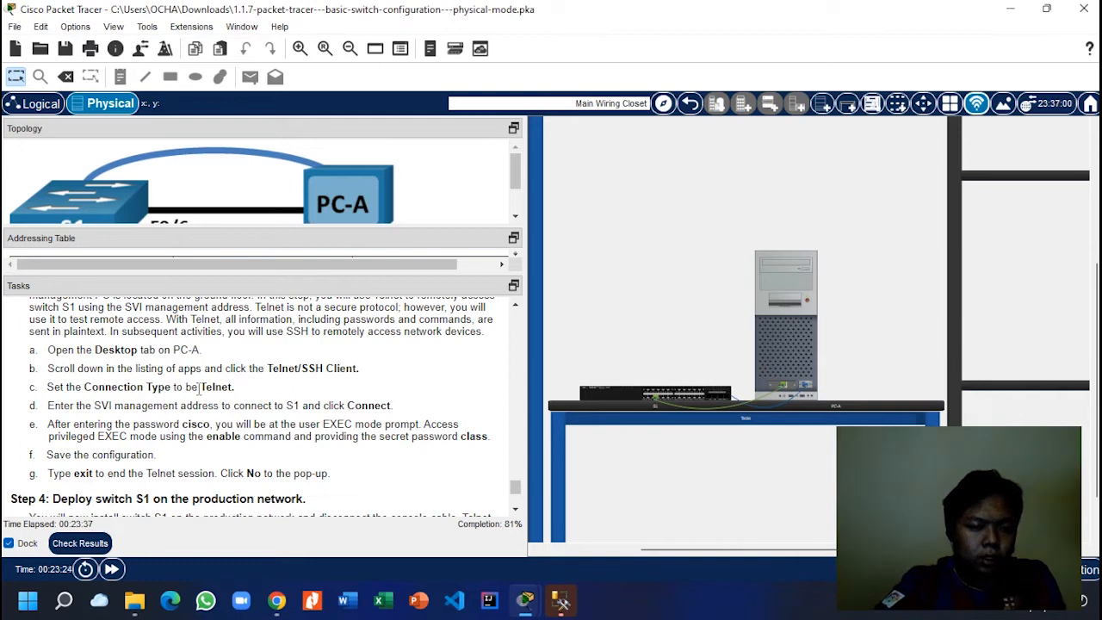
scroll(200, 389, down, 3)
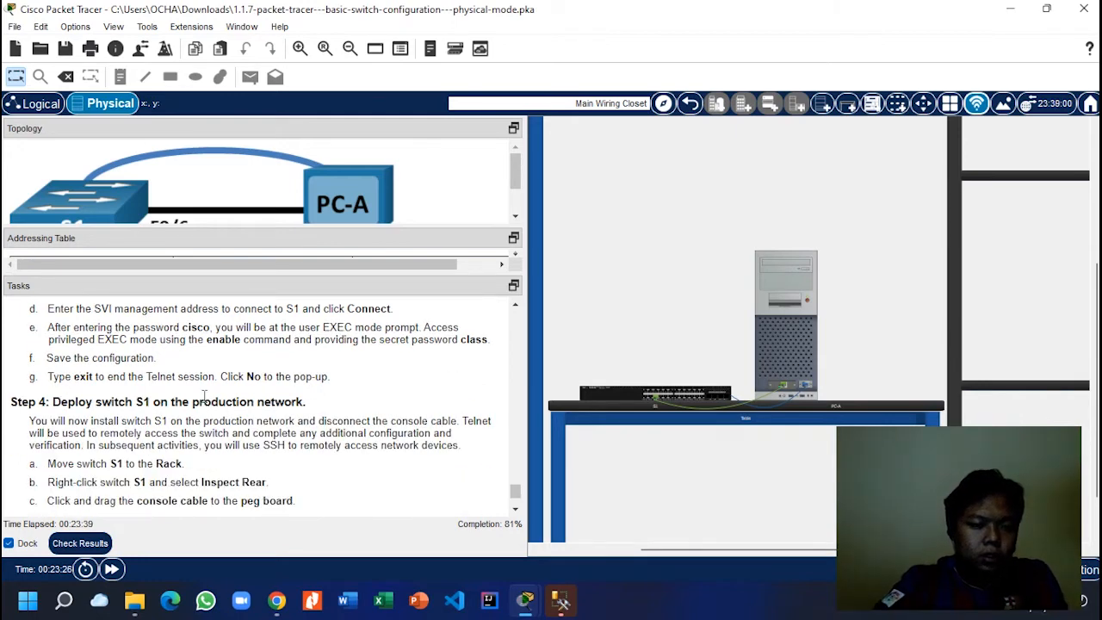
scroll(211, 413, down, 1)
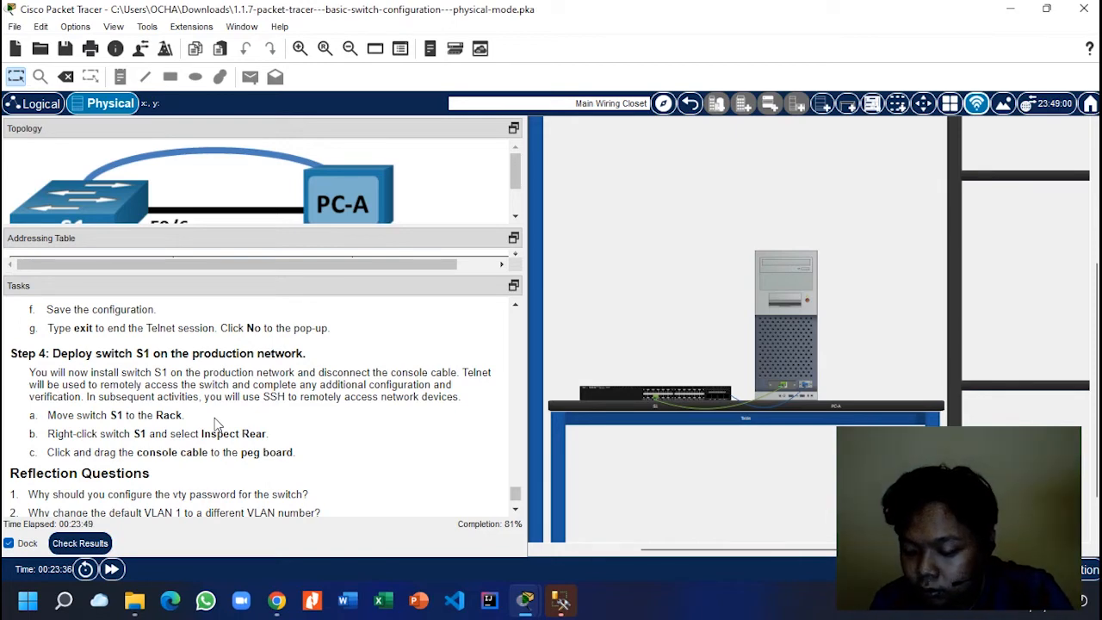
scroll(216, 422, up, 7)
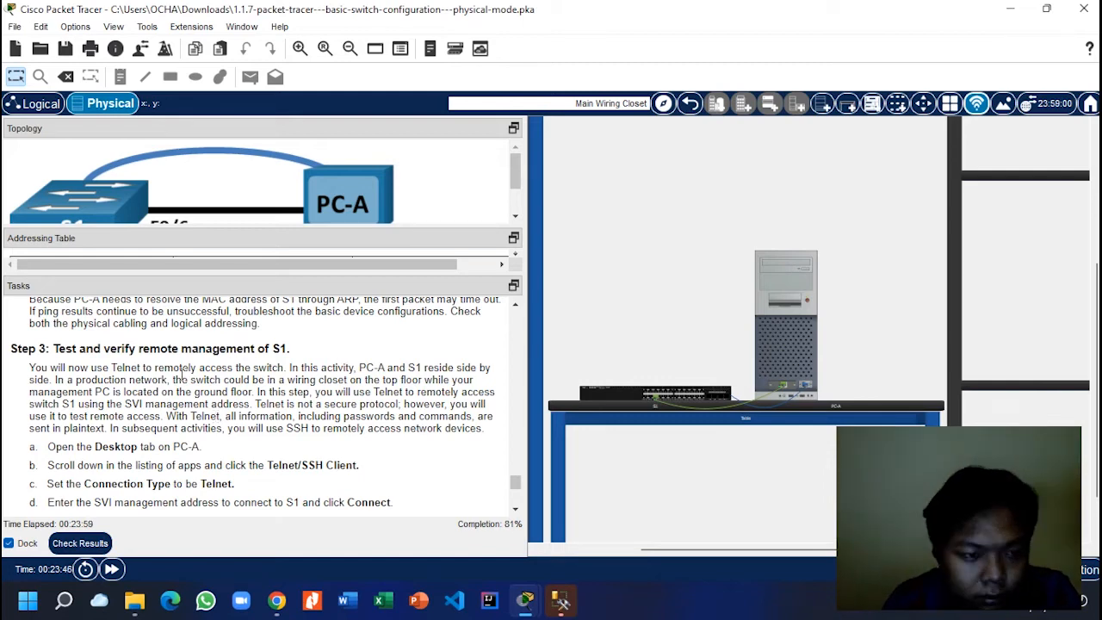
scroll(181, 375, down, 1)
scroll(179, 379, down, 1)
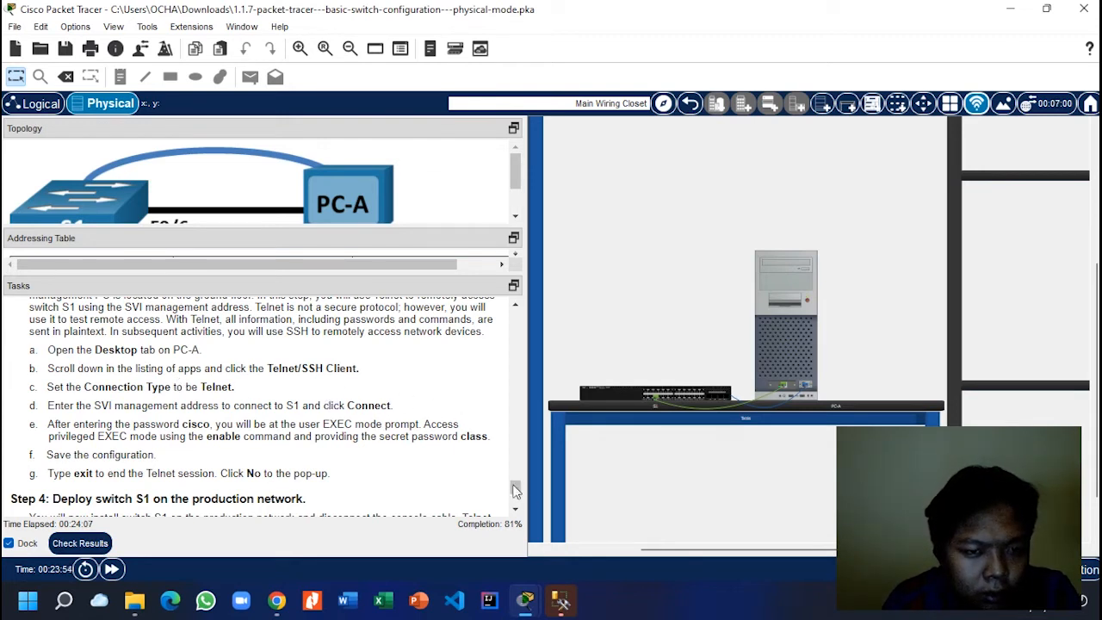
mouse_move(536, 607)
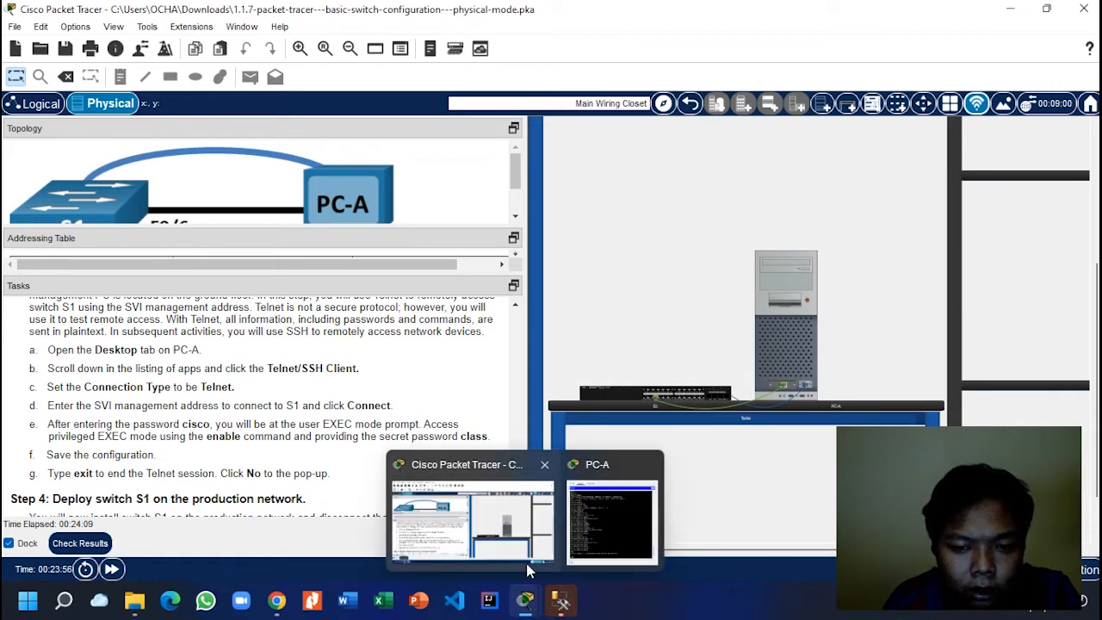
Step: Connect from PC-A's Telnet/SSH Client to S1 at 192.168.1.2 using Telnet
click(596, 522)
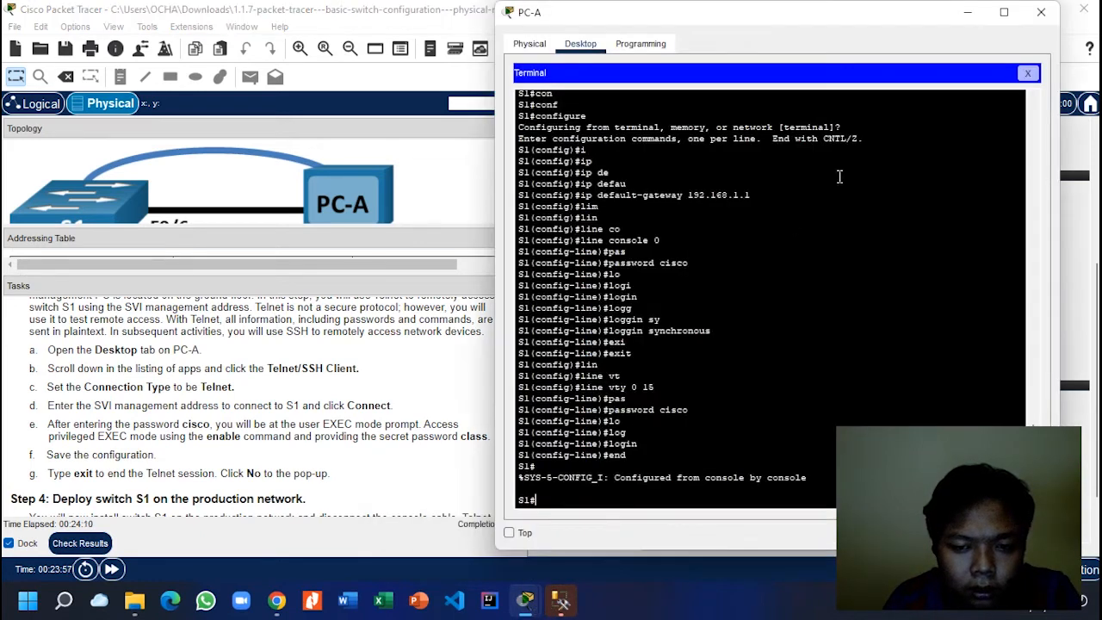
click(1027, 73)
scroll(719, 245, down, 3)
scroll(718, 246, down, 1)
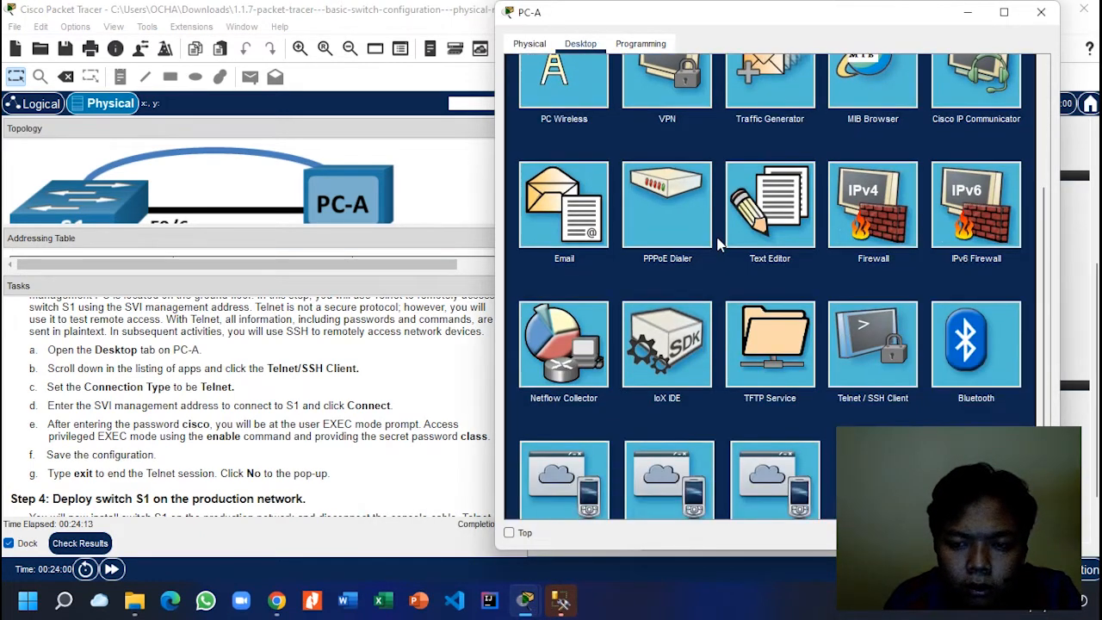
scroll(729, 264, down, 1)
click(892, 268)
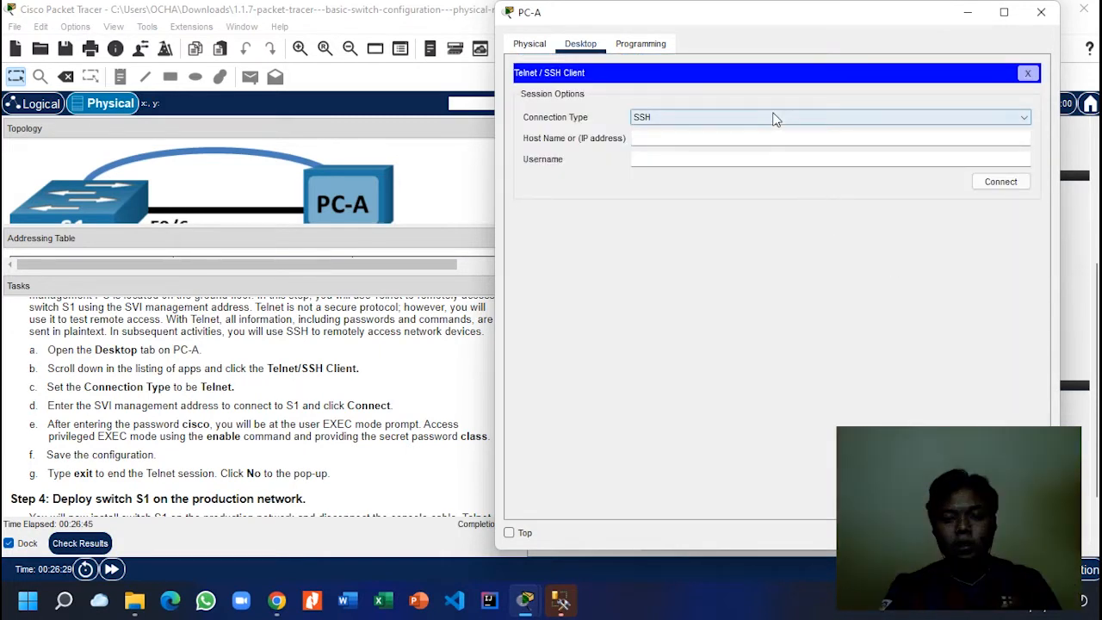
click(772, 118)
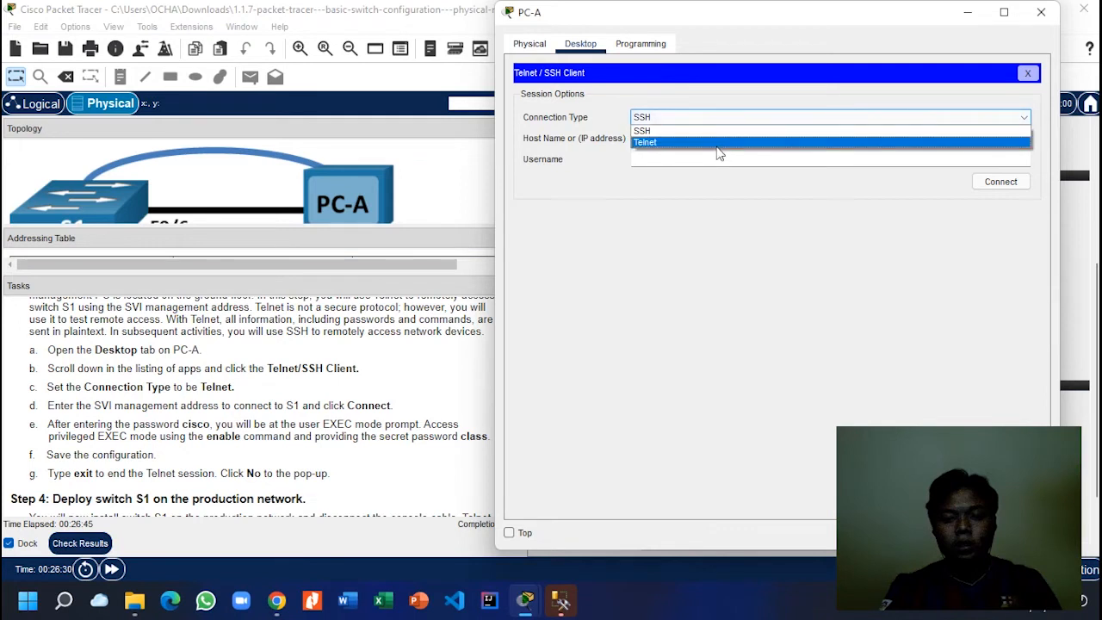
click(712, 139)
text(1)
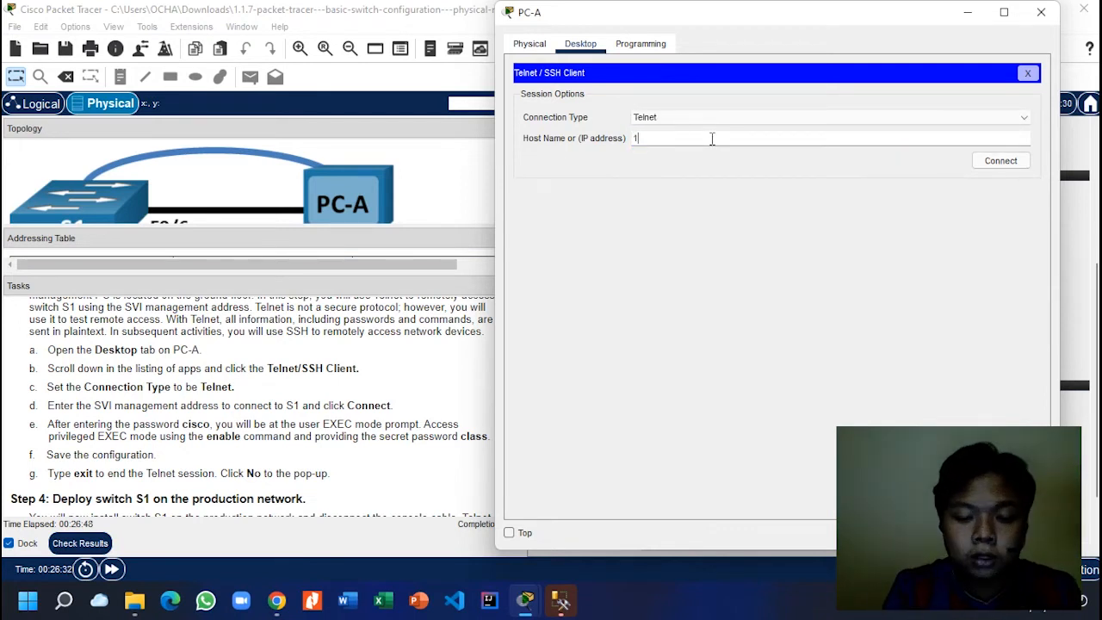
text(92.1)
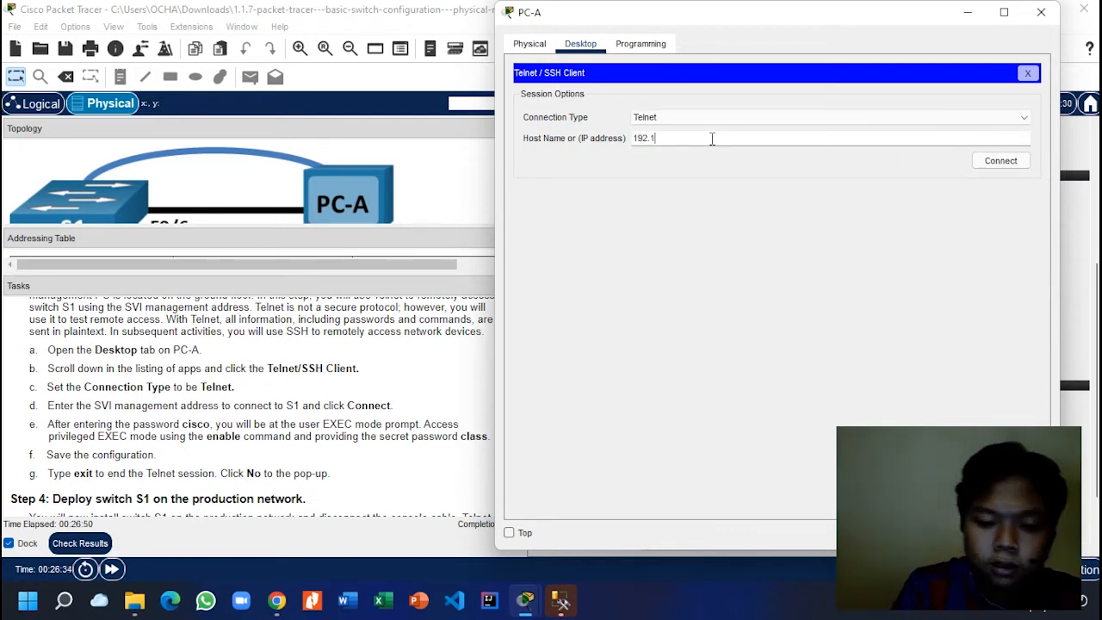
text(68.1.2)
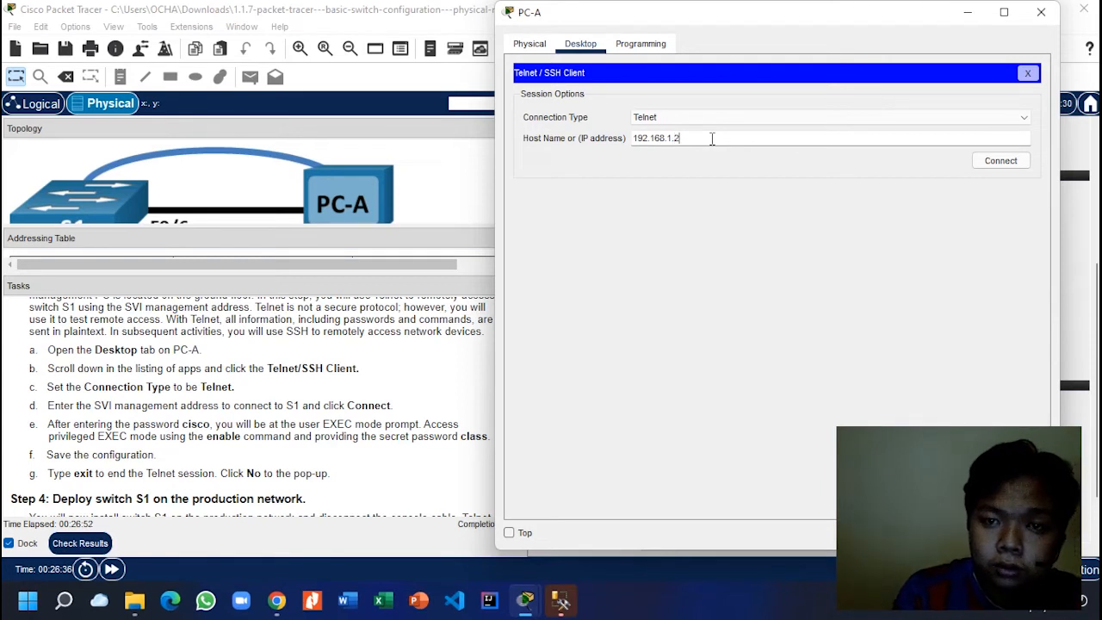
click(1001, 160)
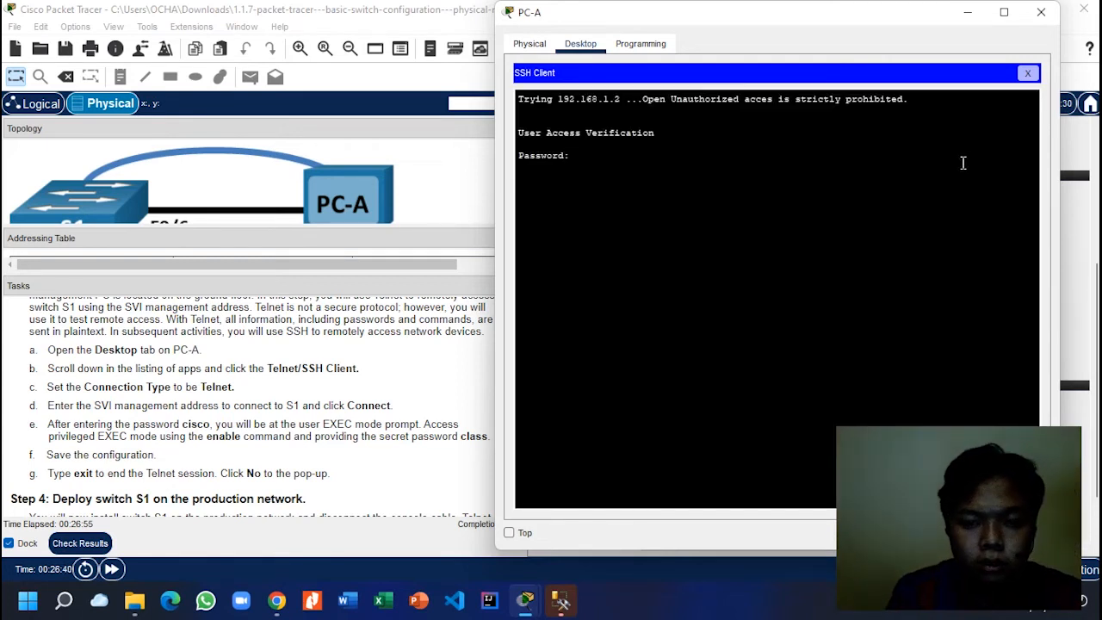
Step: Log in to S1 over Telnet with the line password, run enable, and close the Telnet client
key(Return)
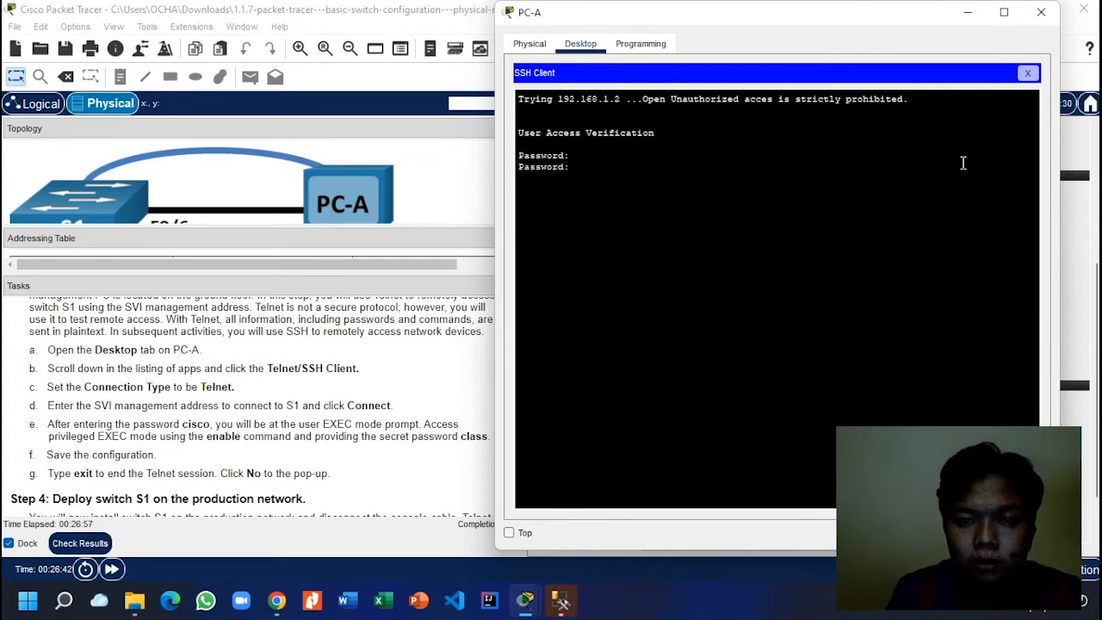
key(Return)
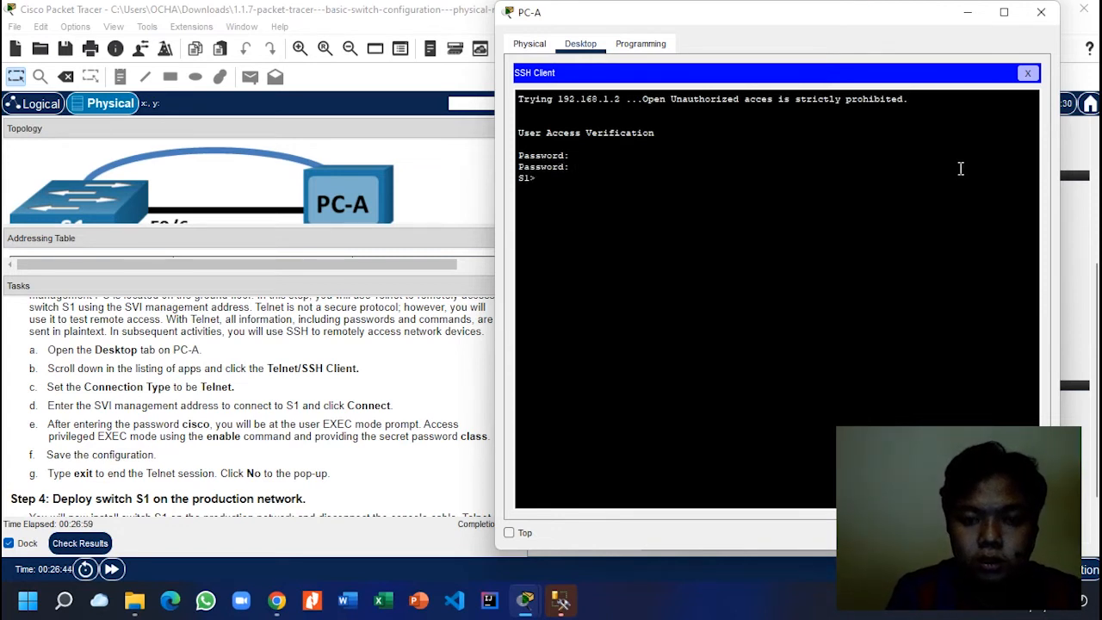
text(enable)
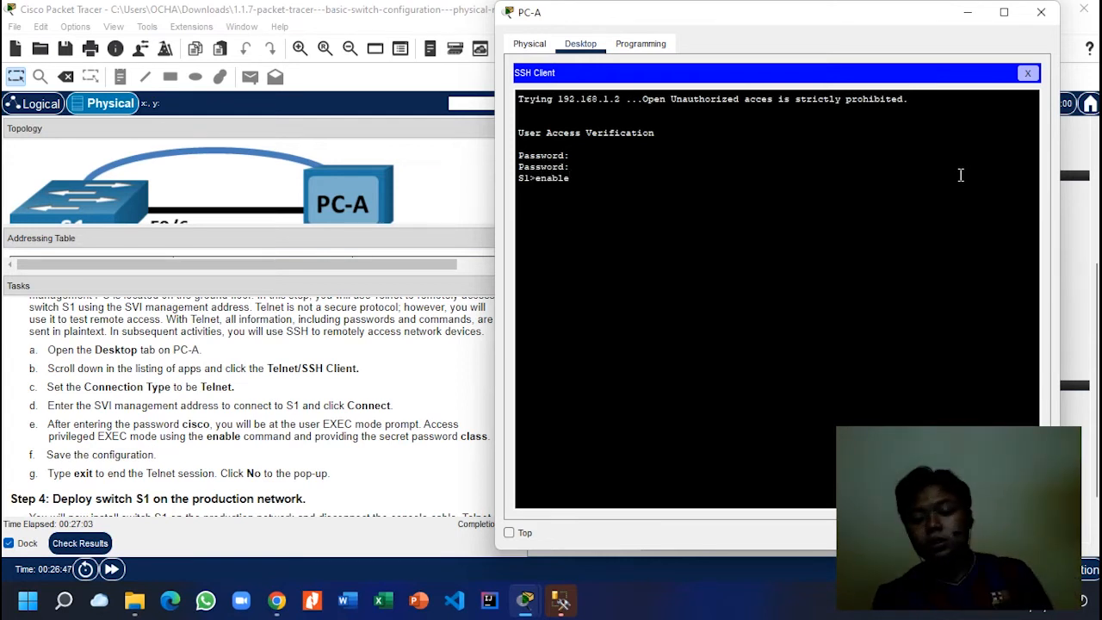
key(Return)
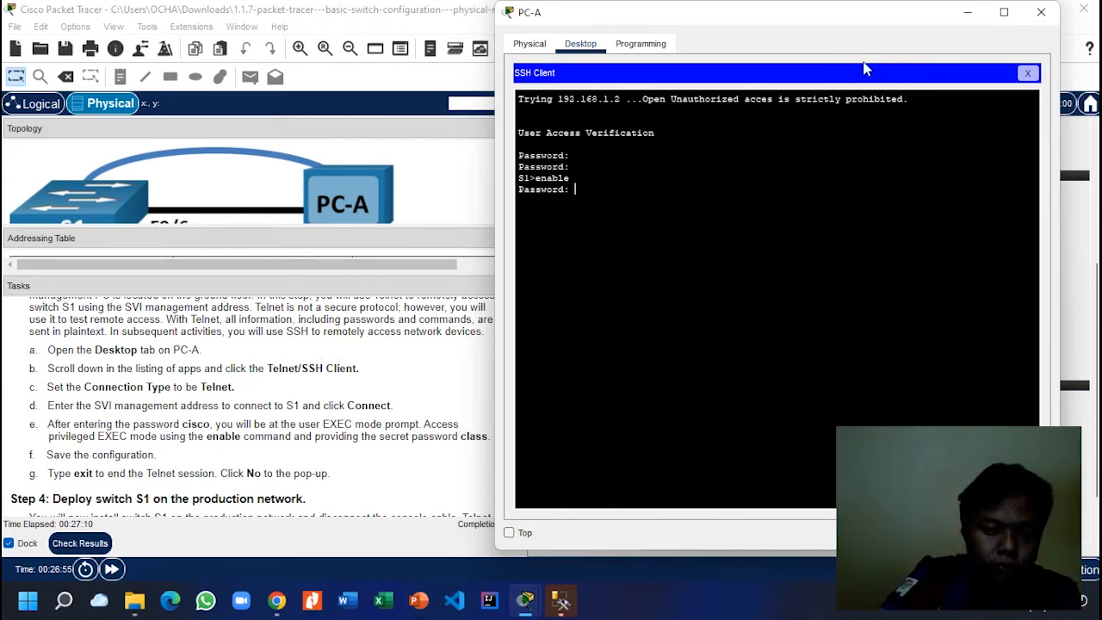
click(1027, 72)
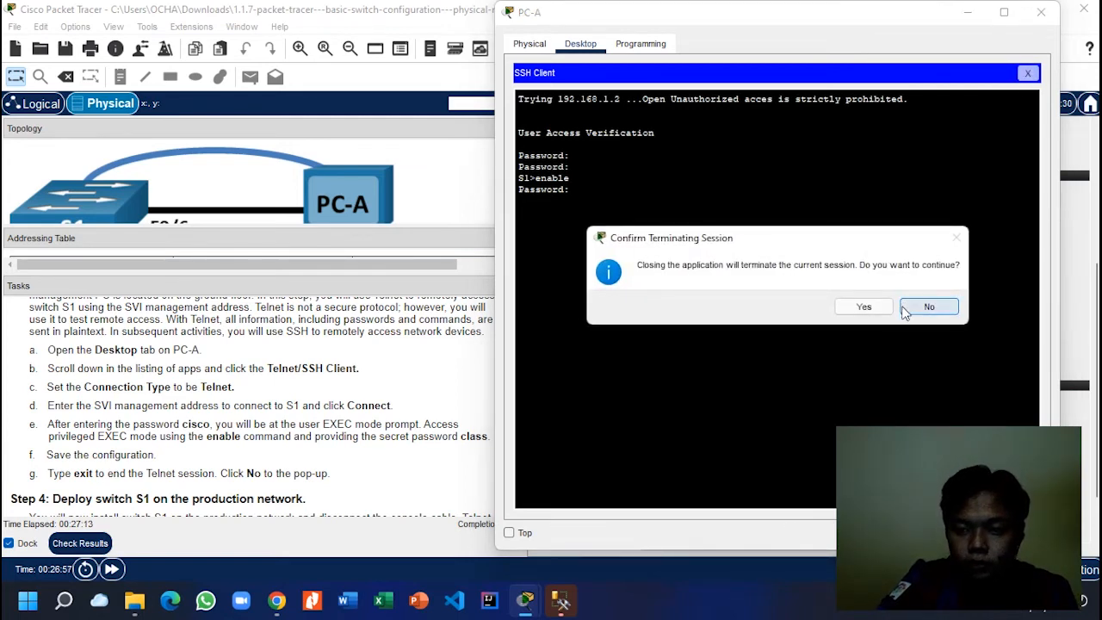
Step: Terminate the Telnet session and reopen PC-A's console Terminal to S1 with default port settings
click(862, 306)
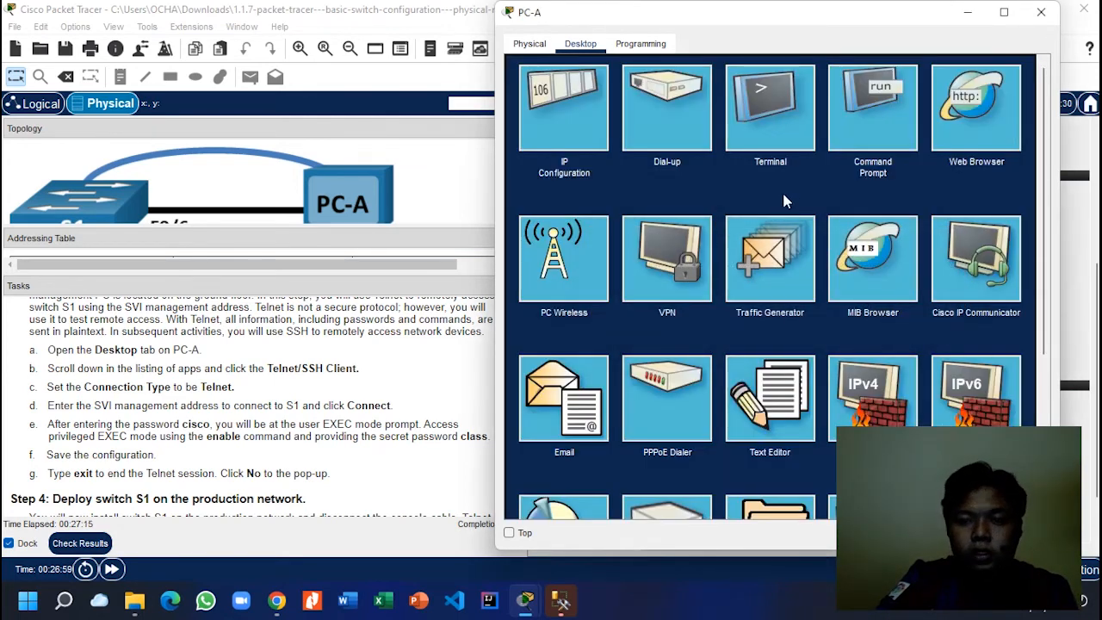
mouse_move(530, 595)
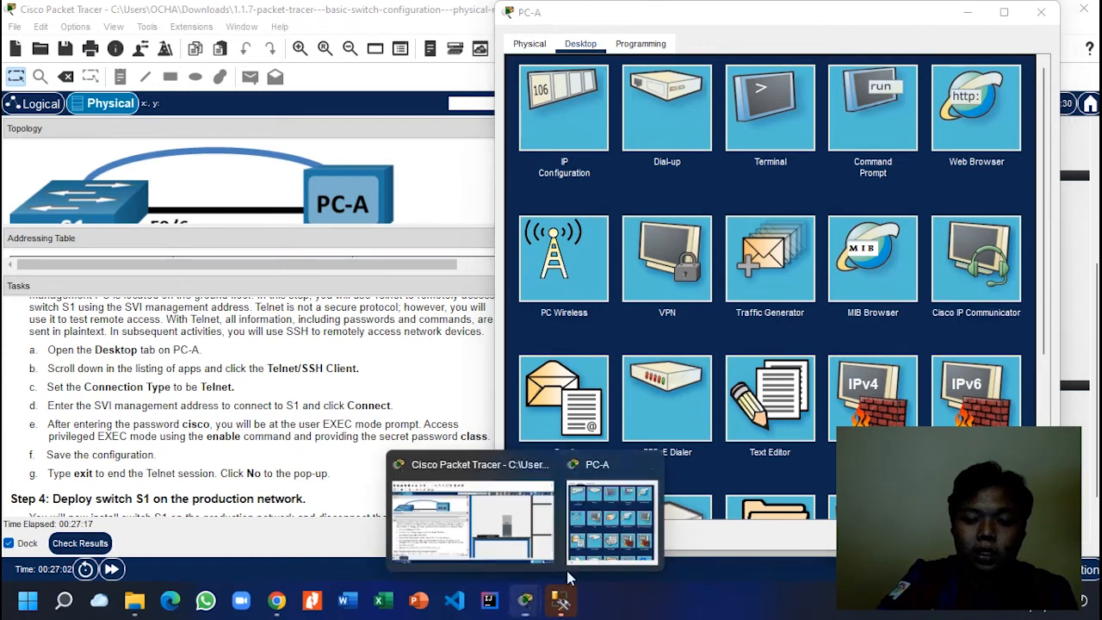
click(611, 549)
click(757, 107)
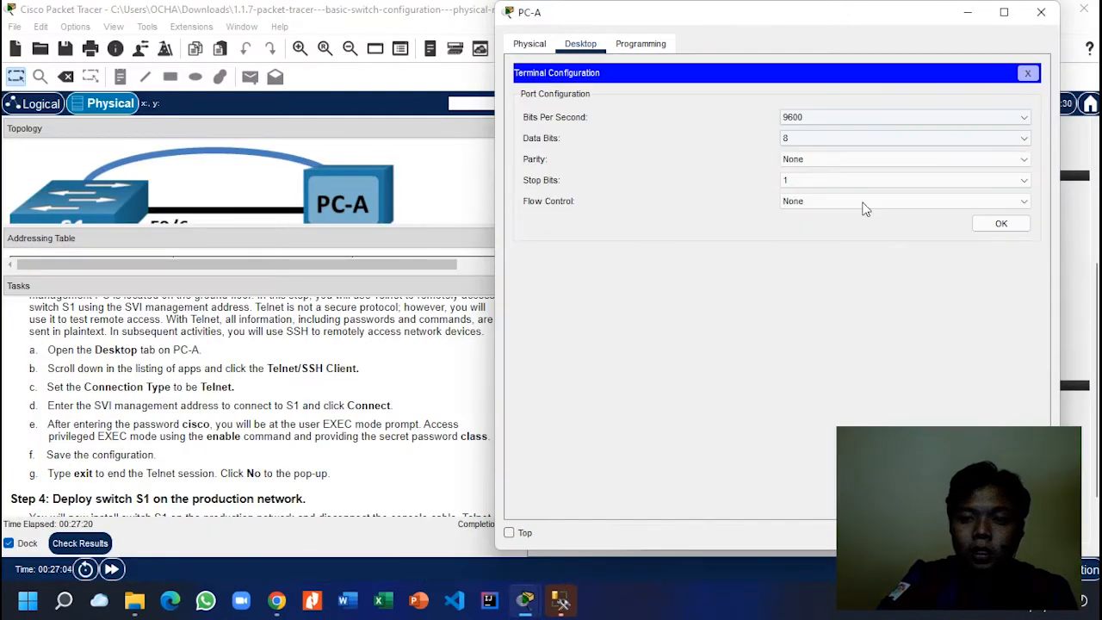
click(981, 224)
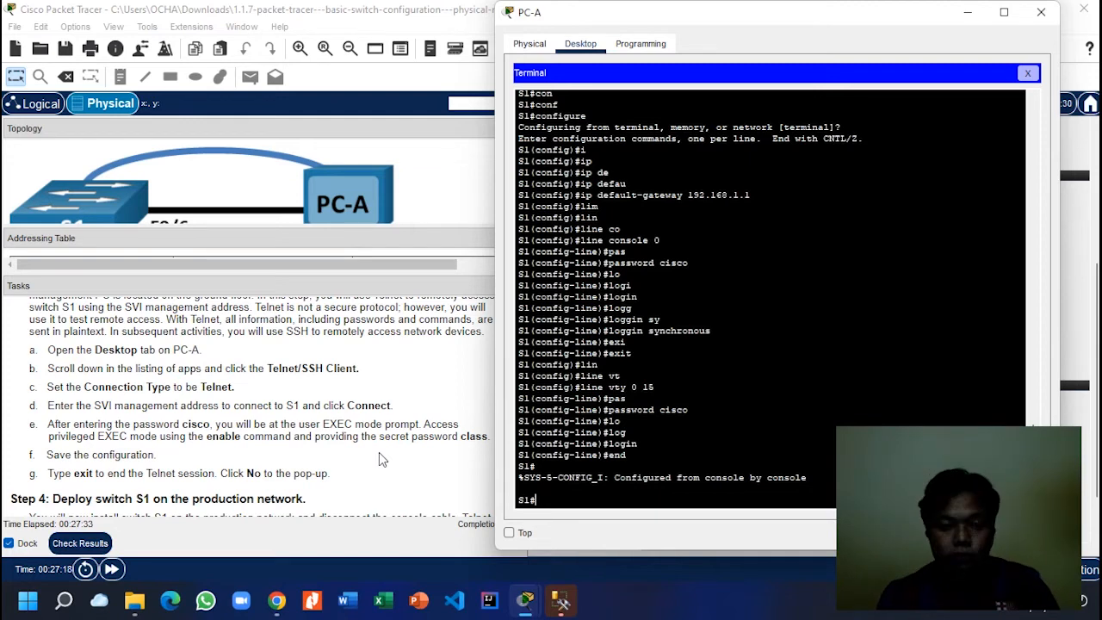
Step: Minimise PC-A to read the task list, then restore its console terminal
key(alt+F4)
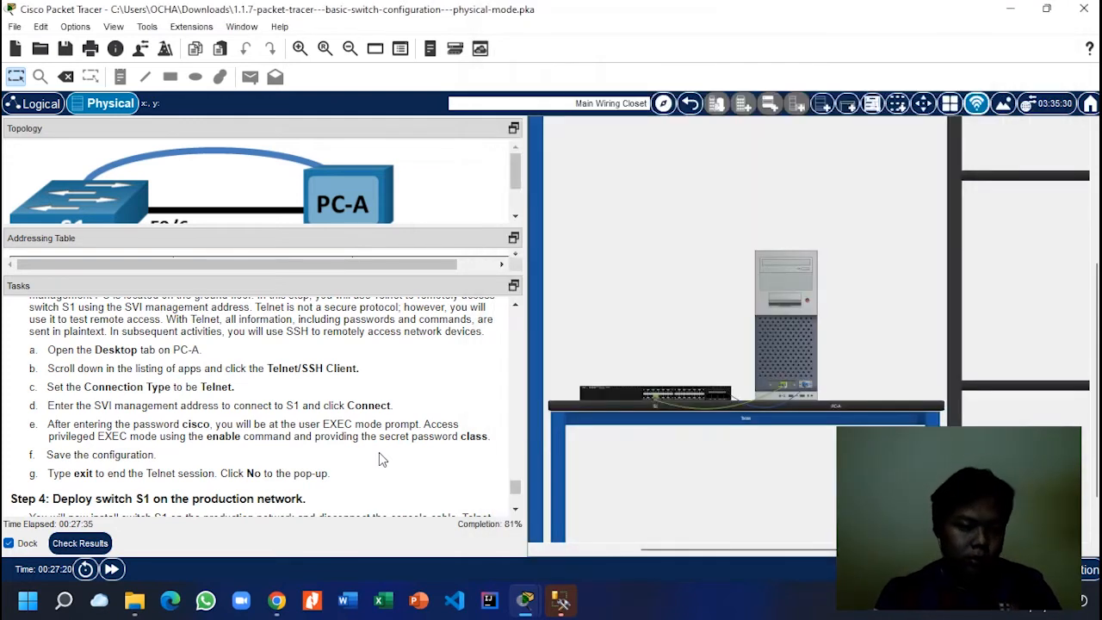
scroll(379, 457, down, 4)
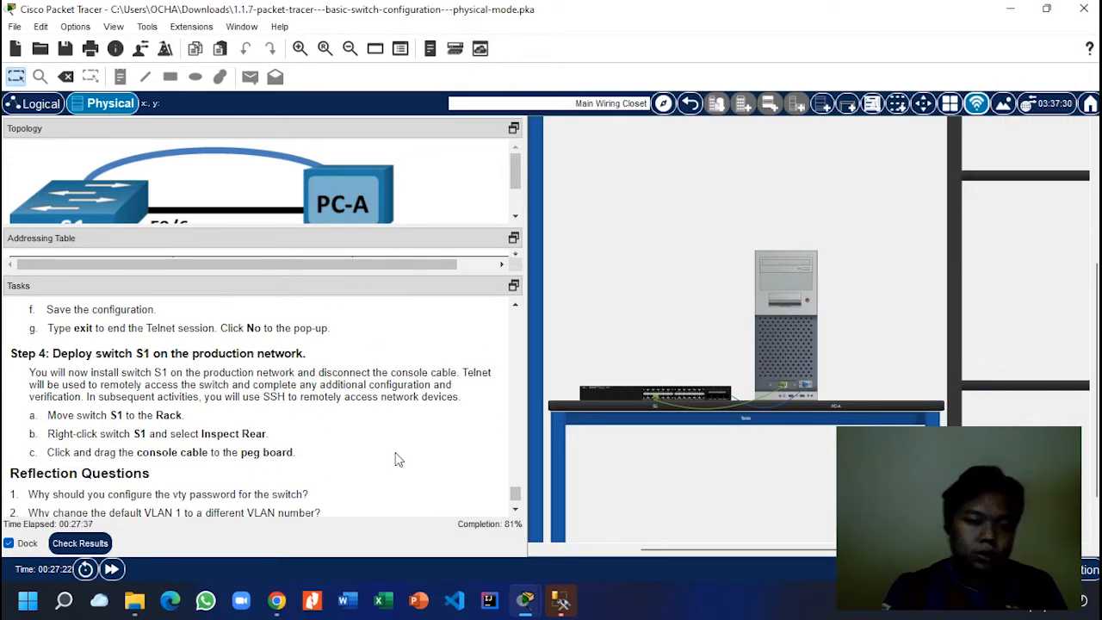
mouse_move(524, 600)
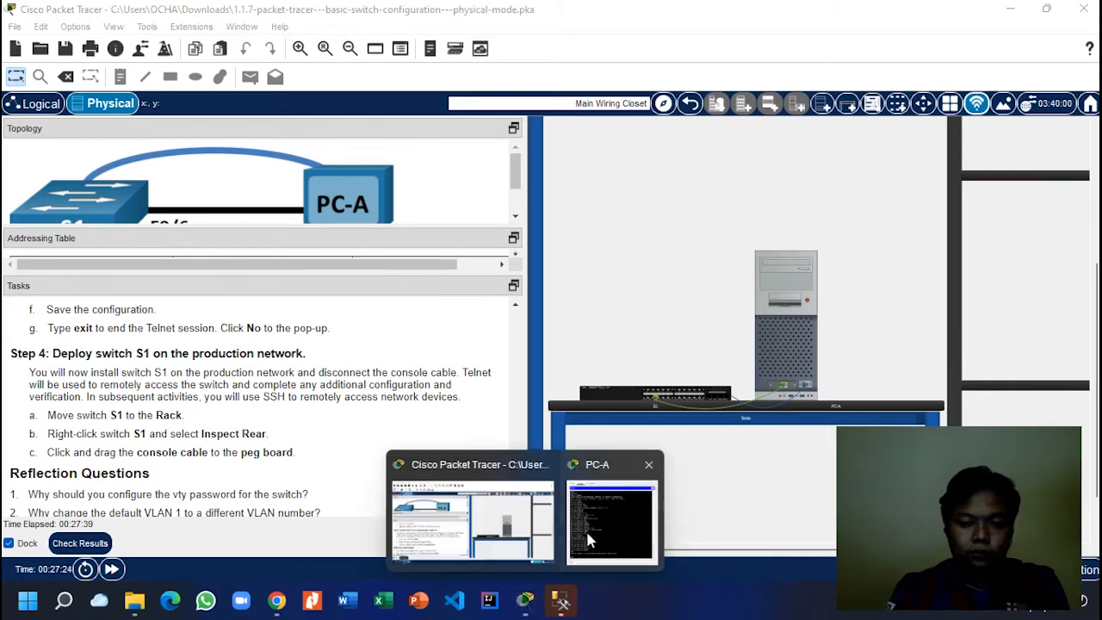
click(587, 530)
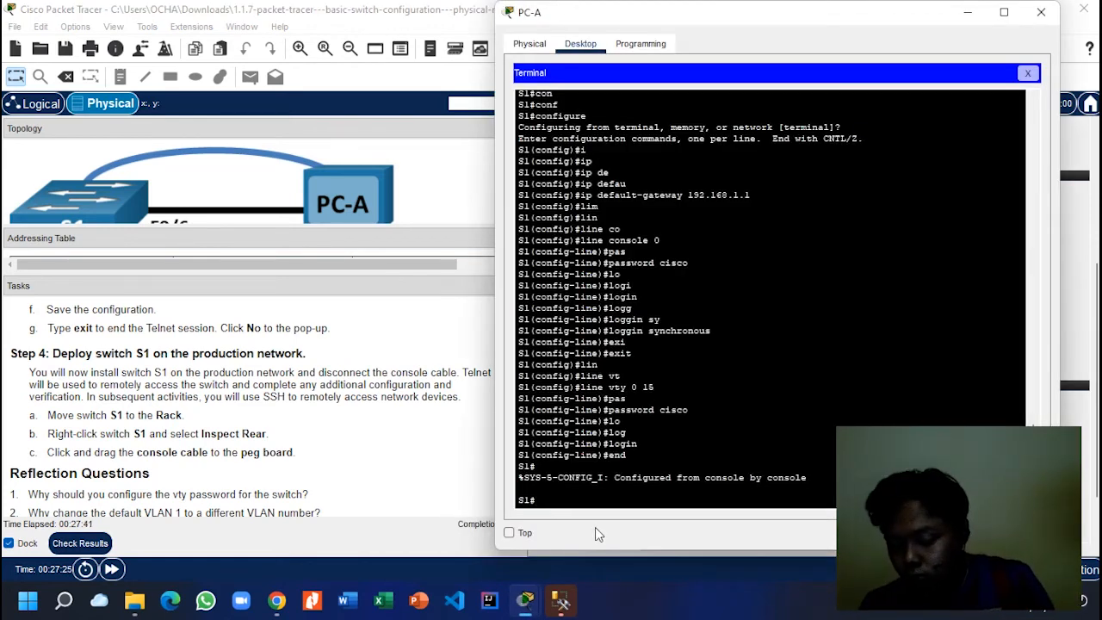
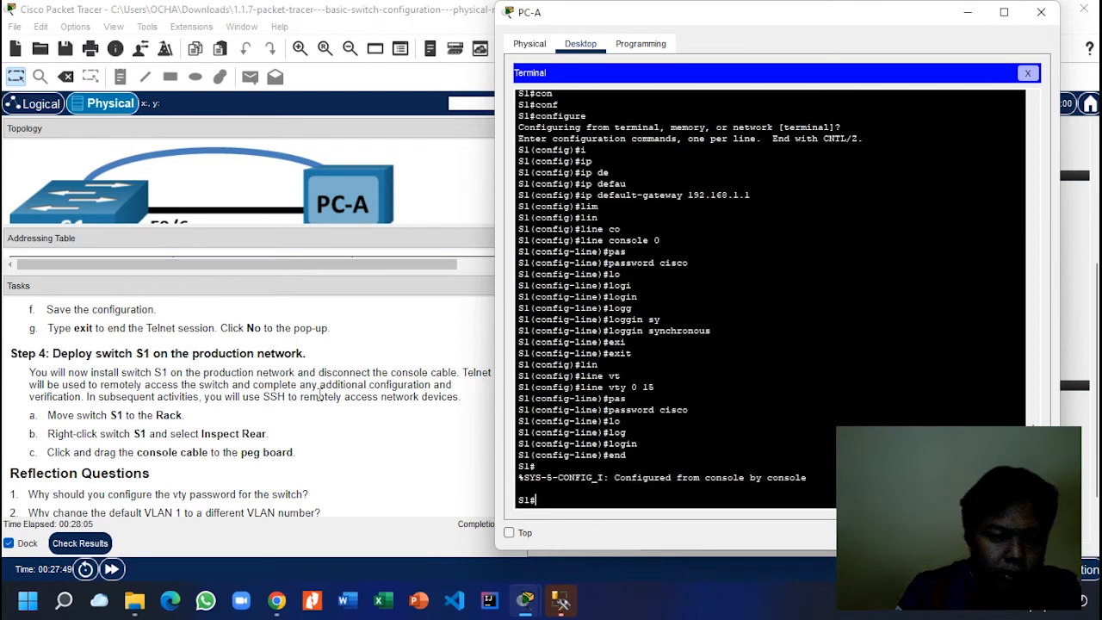
Step: Minimise PC-A's console terminal to return to the Main Wiring Closet physical view
scroll(261, 412, down, 1)
scroll(262, 411, up, 2)
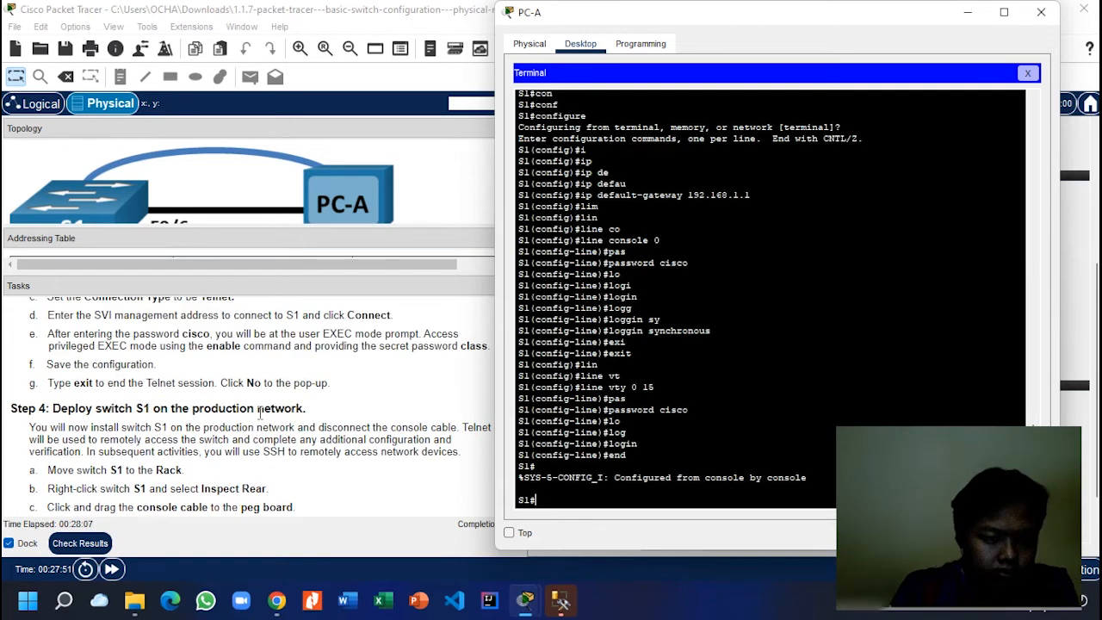
scroll(260, 414, down, 1)
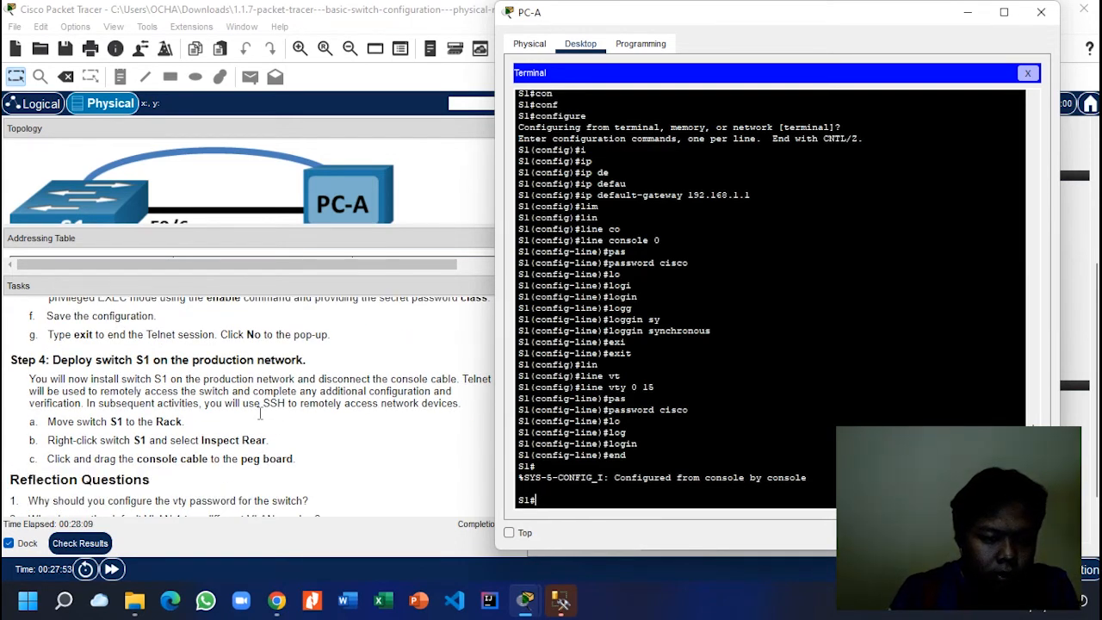
scroll(259, 414, up, 1)
scroll(260, 414, down, 1)
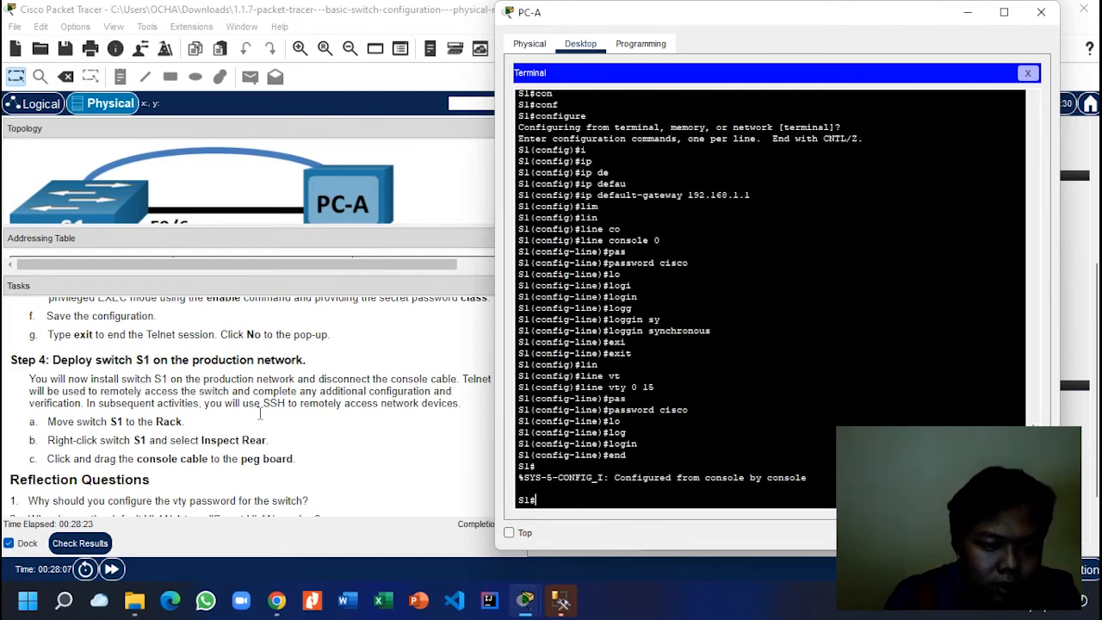
scroll(259, 413, down, 2)
scroll(259, 414, up, 5)
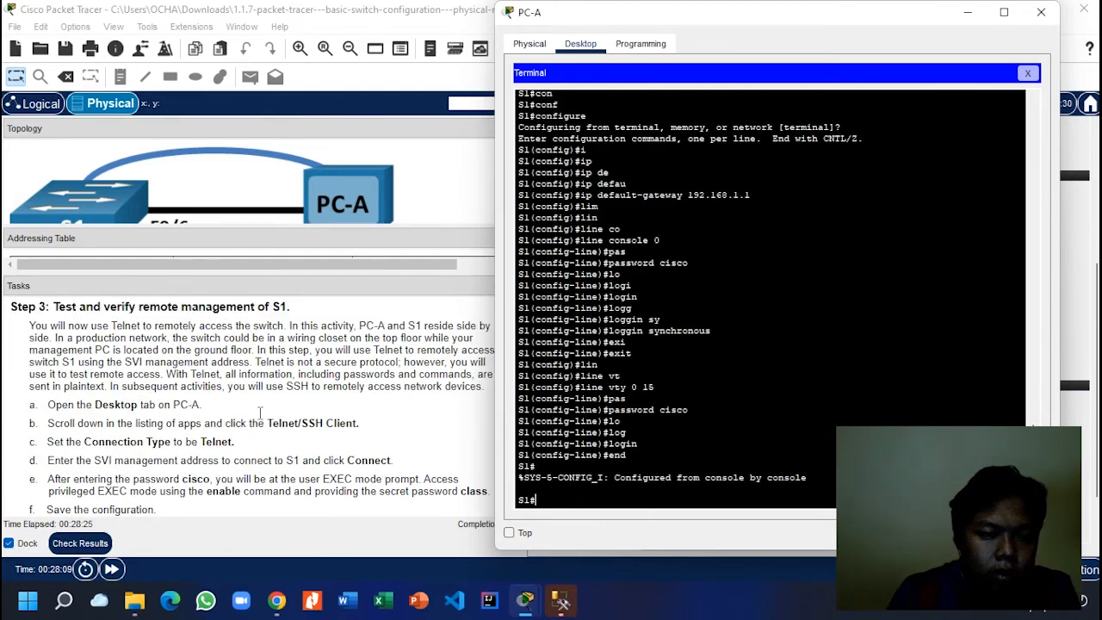
scroll(259, 414, down, 1)
scroll(259, 414, up, 1)
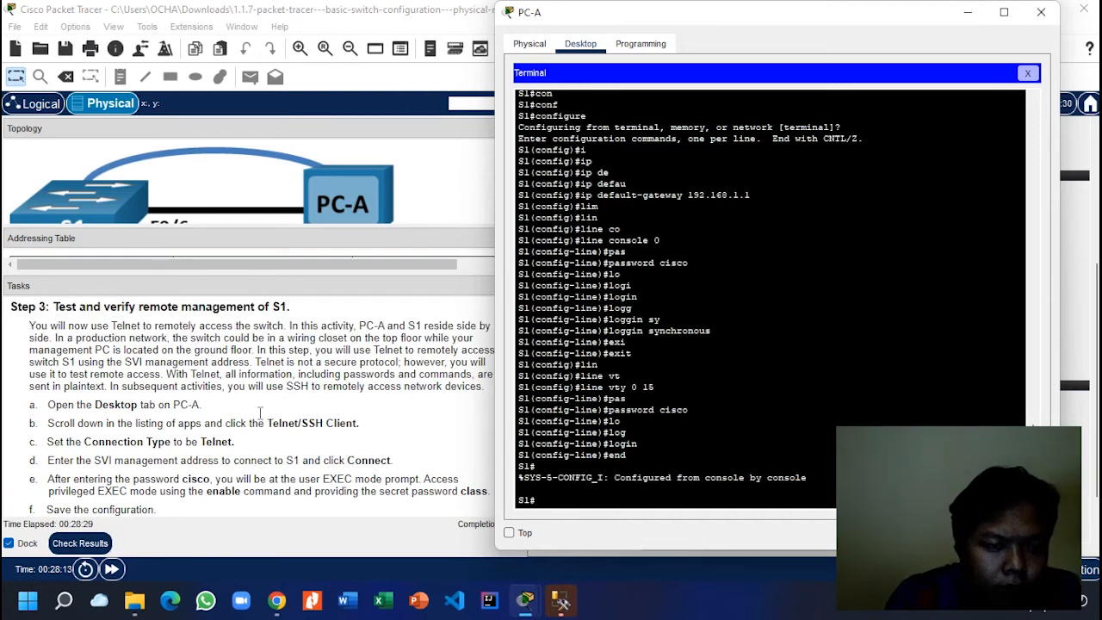
scroll(260, 412, down, 1)
scroll(260, 411, down, 1)
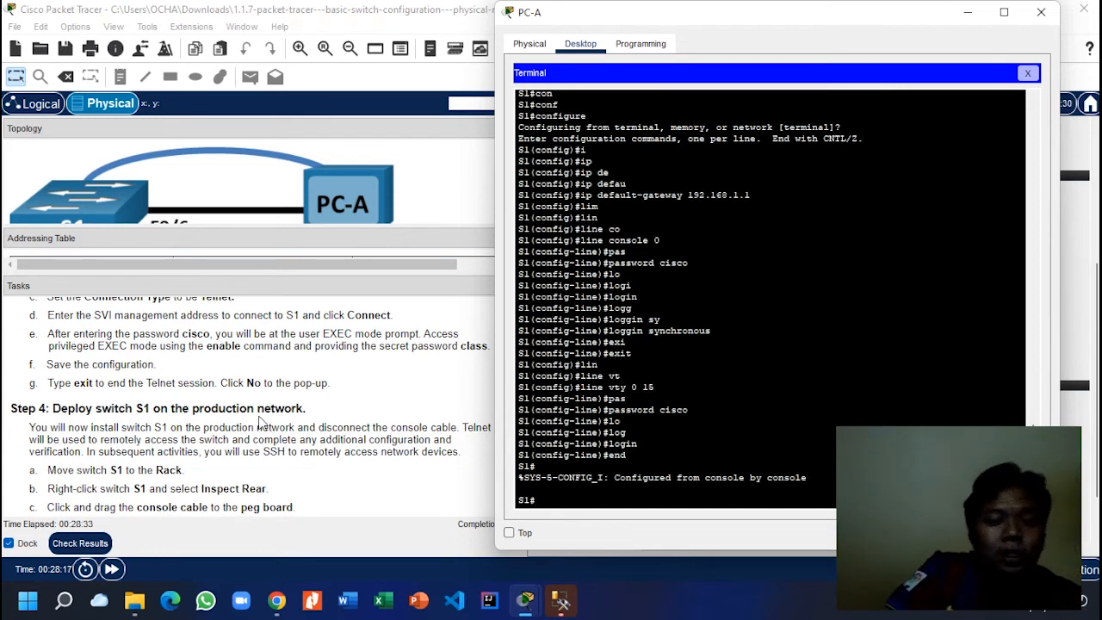
scroll(267, 411, down, 1)
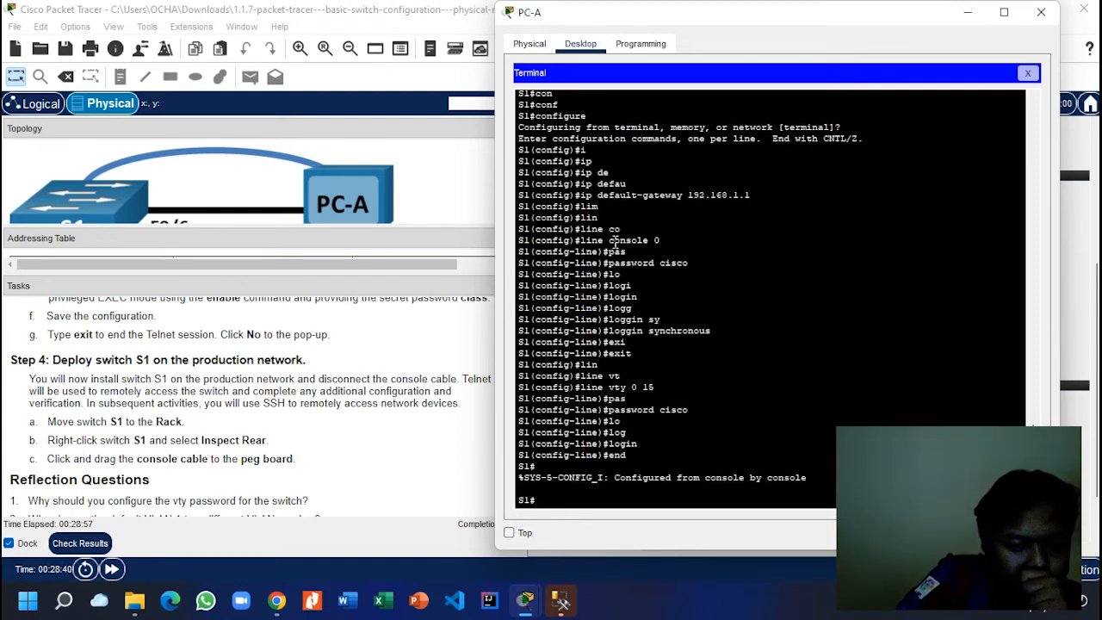
click(968, 13)
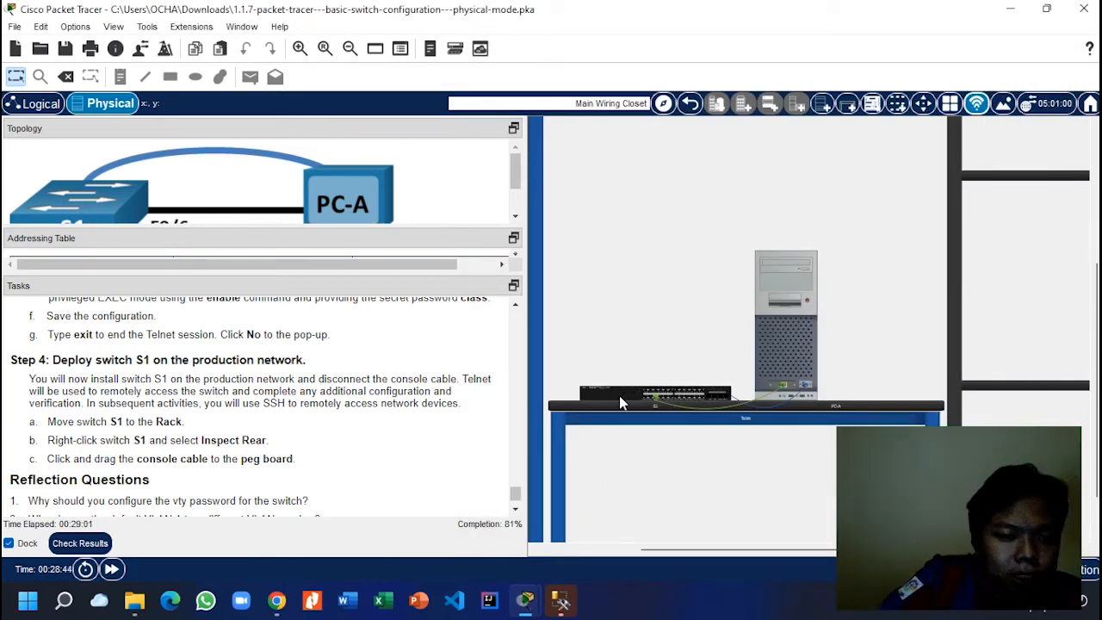
Step: Move switch S1 from the table into the rack
scroll(628, 408, down, 2)
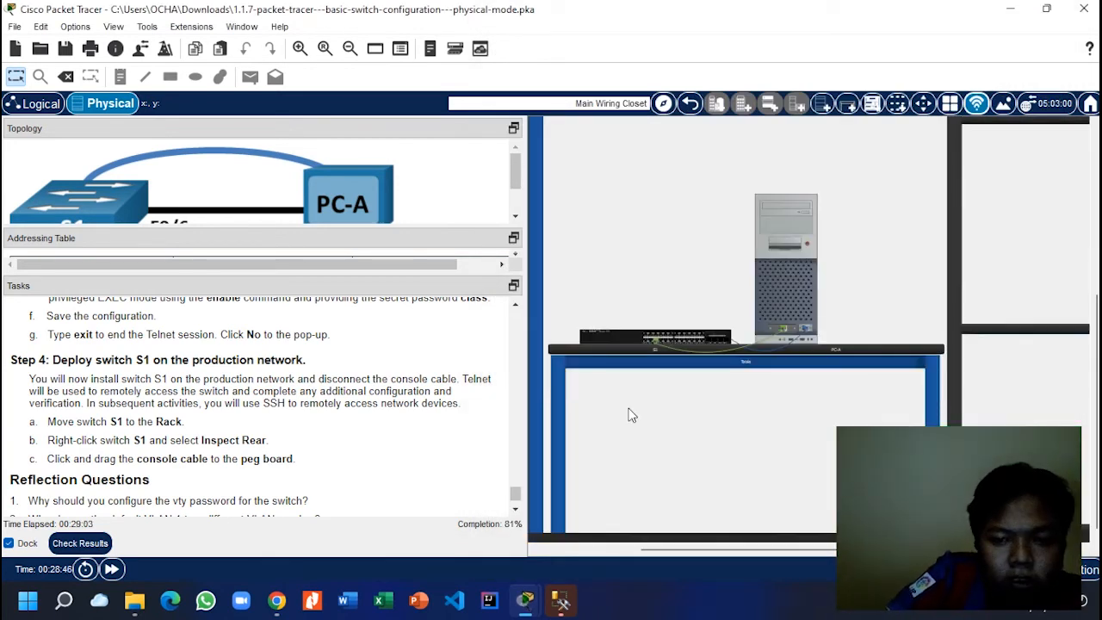
scroll(628, 408, up, 5)
scroll(629, 411, down, 3)
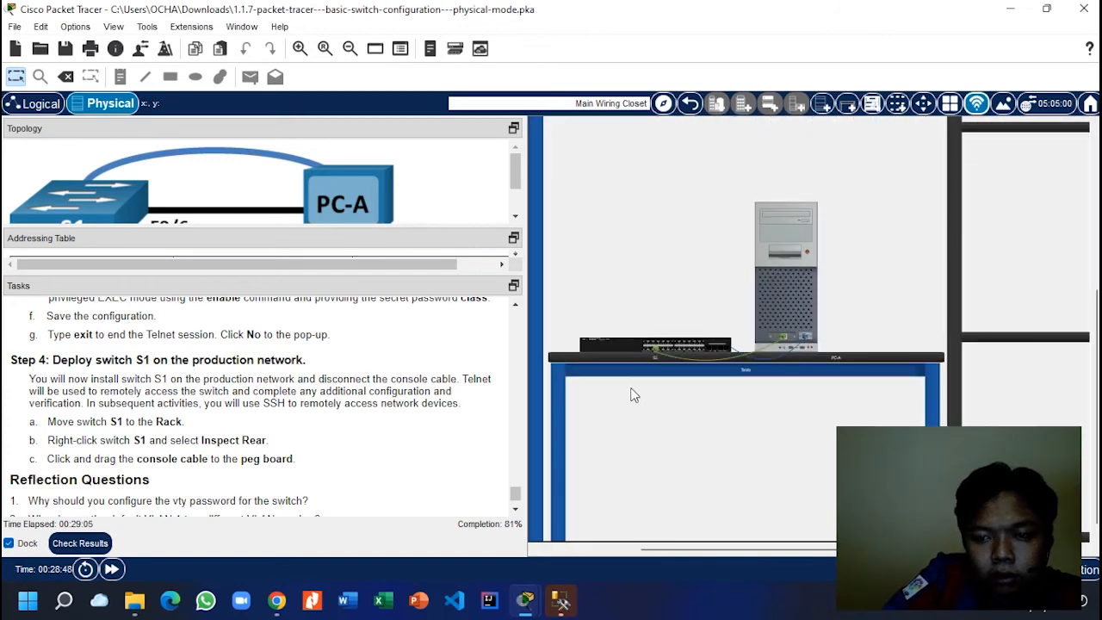
scroll(632, 351, up, 4)
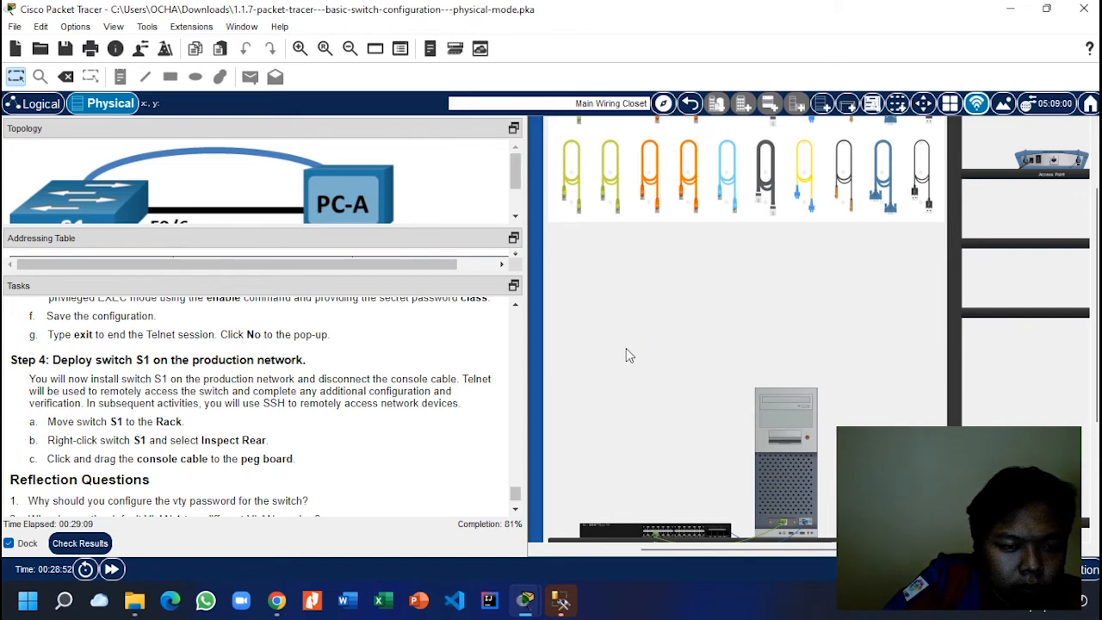
scroll(626, 348, down, 1)
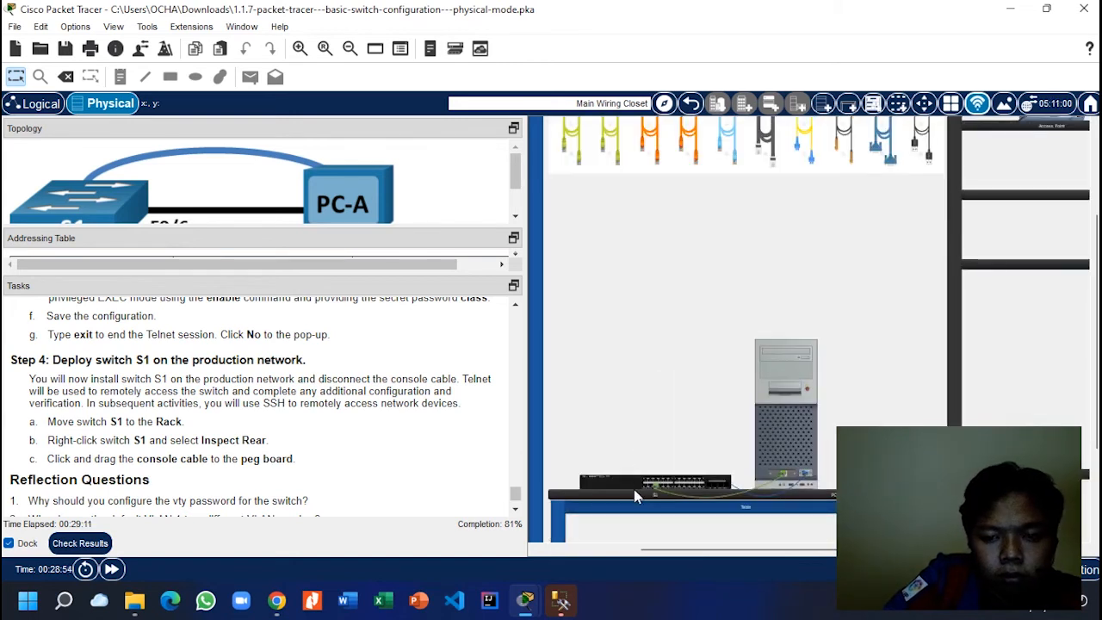
drag(667, 551, 540, 556)
scroll(762, 505, up, 1)
drag(825, 532, 609, 246)
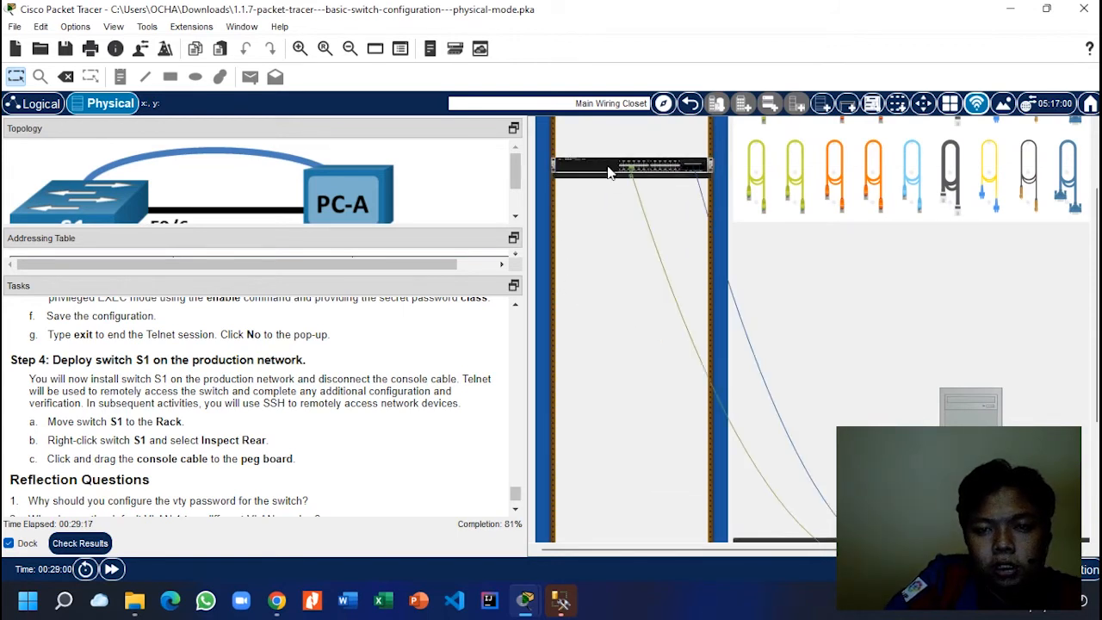
Step: Try dragging S1's console cable to the peg board
scroll(615, 193, up, 1)
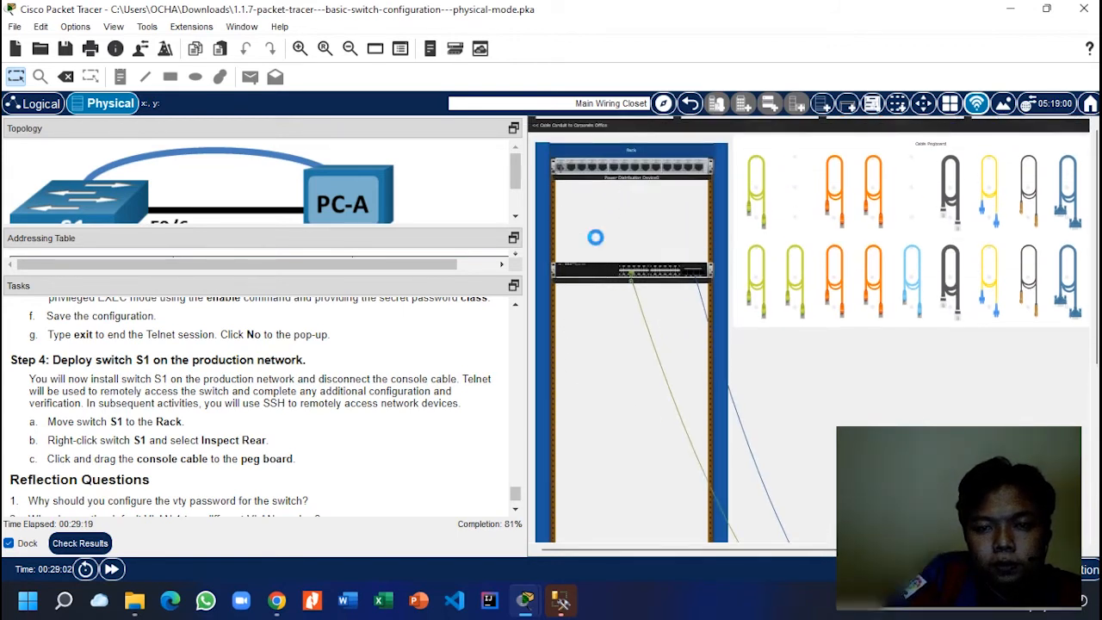
scroll(596, 242, down, 2)
scroll(236, 444, down, 1)
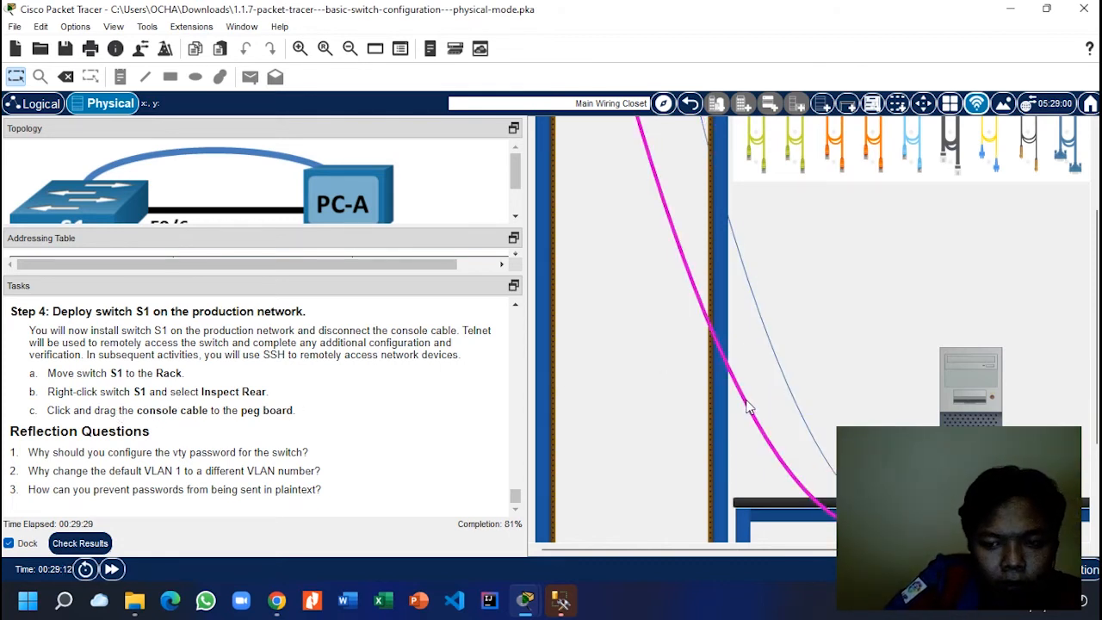
drag(861, 510, 912, 175)
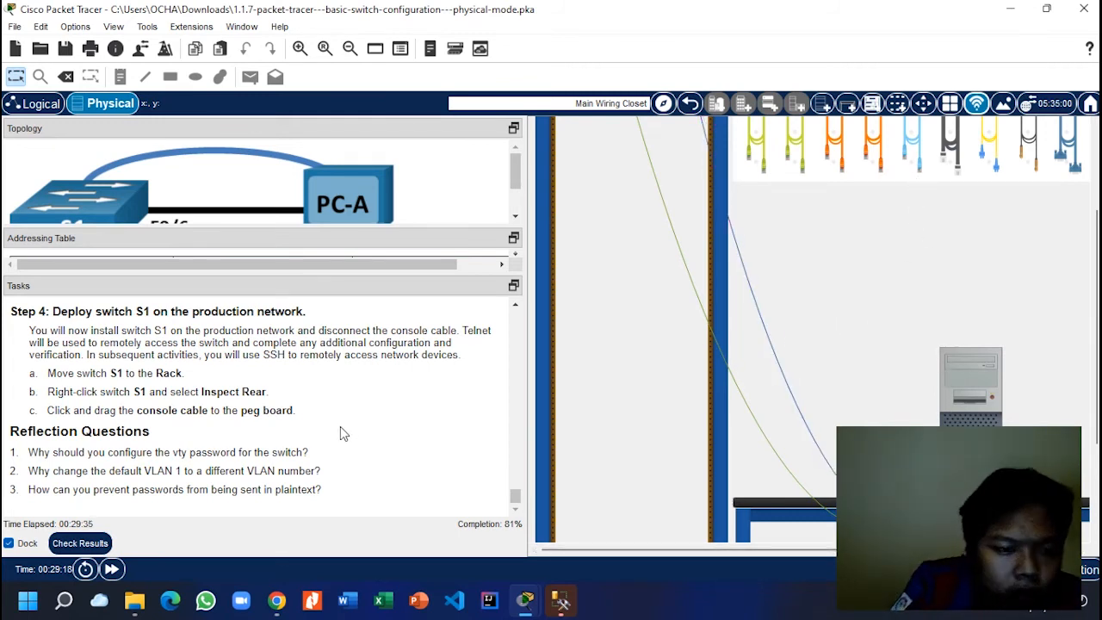
scroll(170, 392, up, 1)
scroll(696, 312, up, 3)
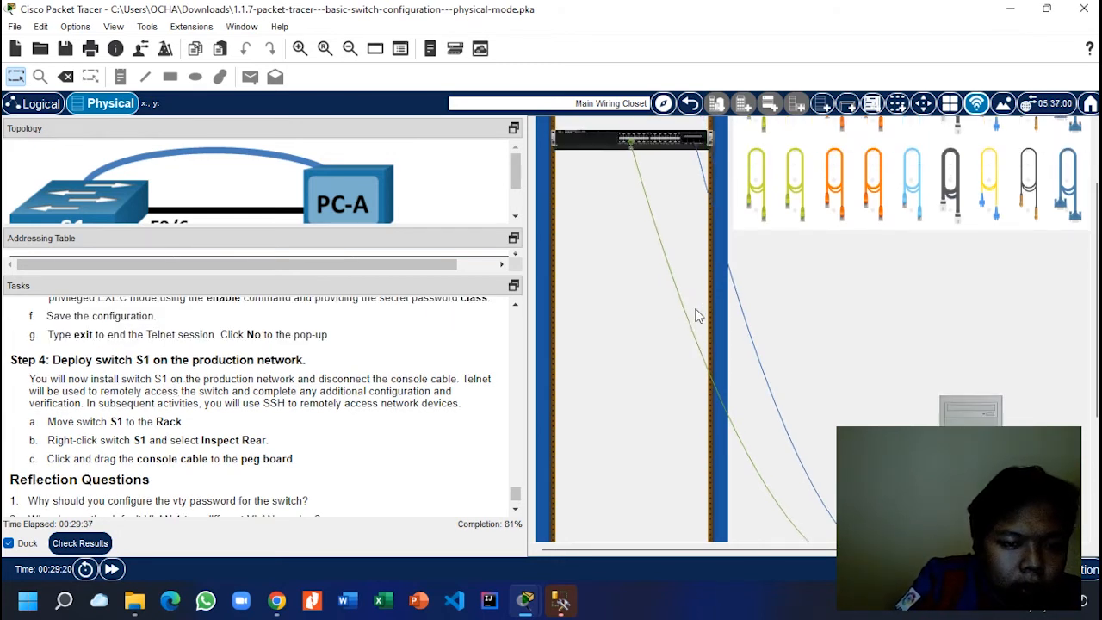
Step: Inspect the rear of rack-mounted S1 and hang its console cable on the peg board
right_click(610, 247)
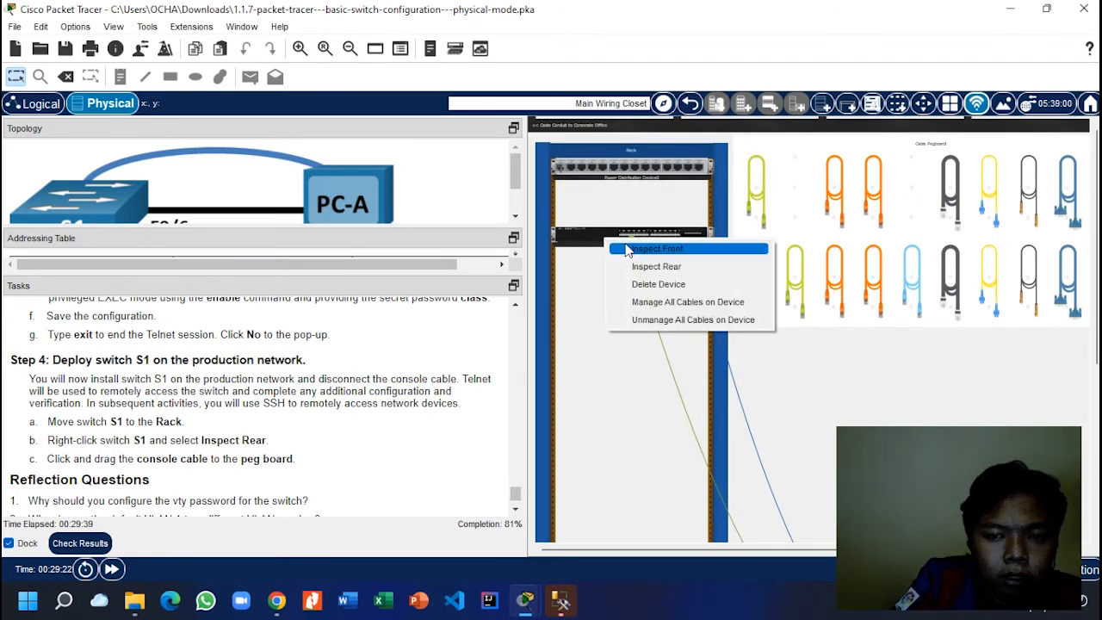
click(634, 263)
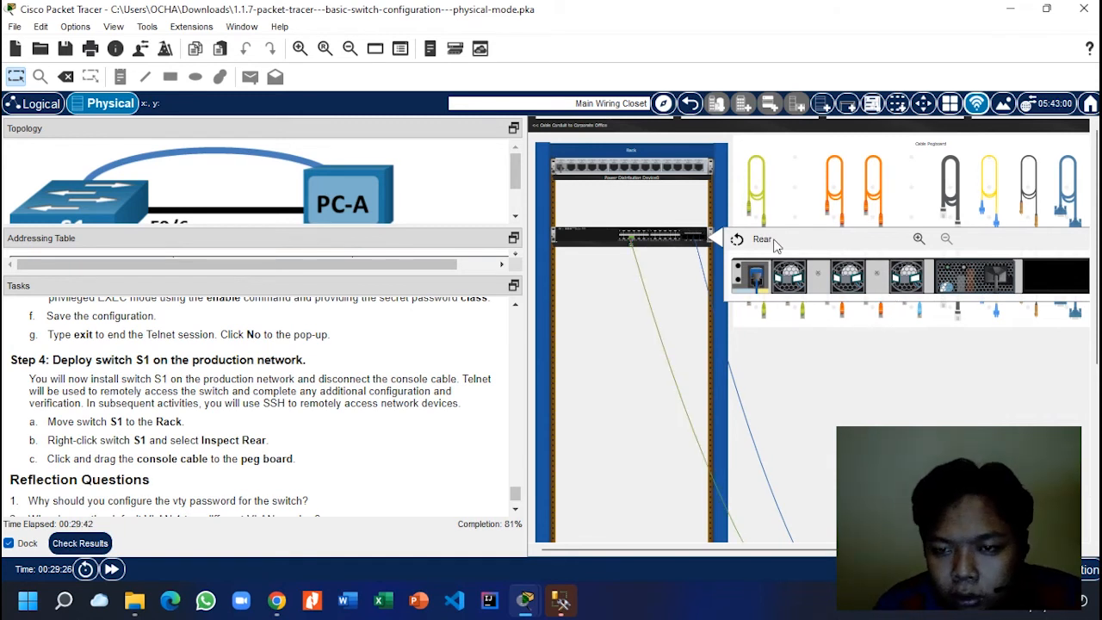
click(738, 240)
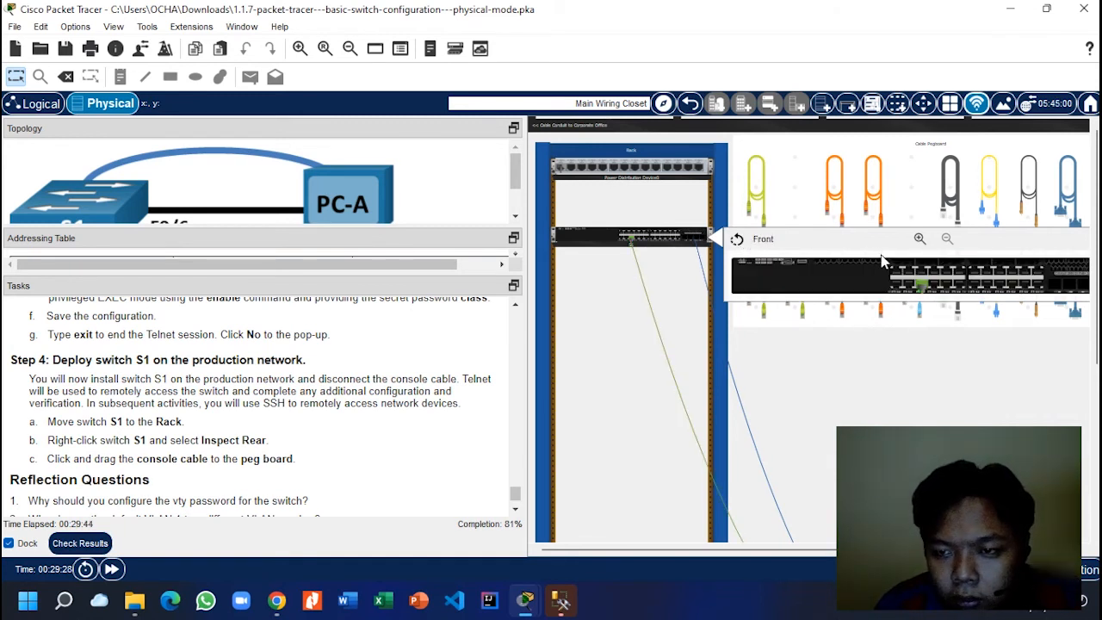
click(736, 240)
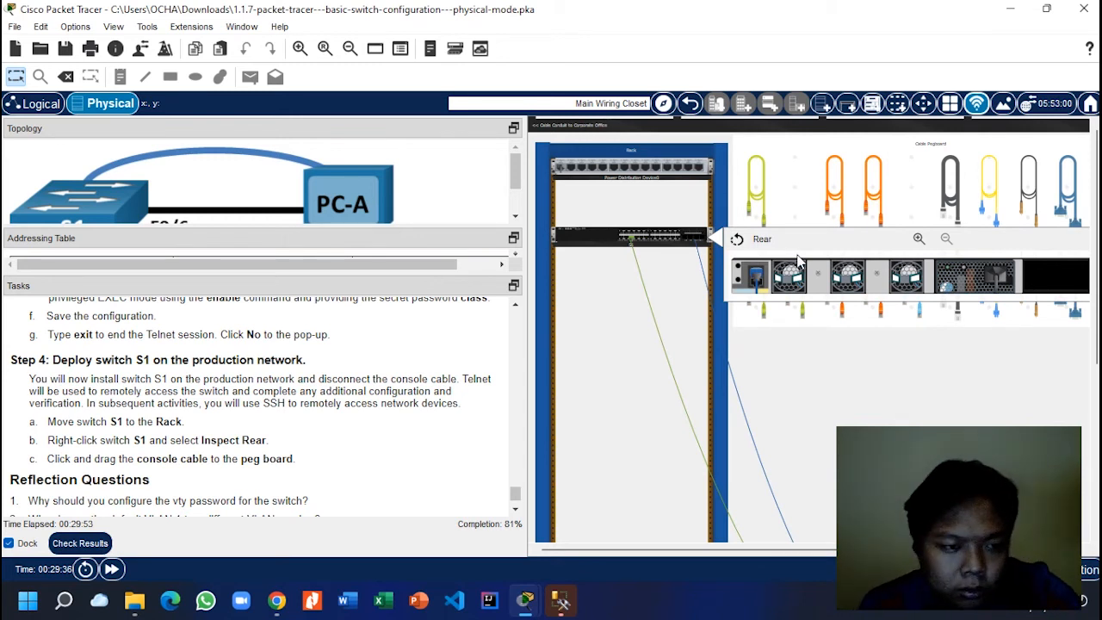
drag(759, 291, 914, 178)
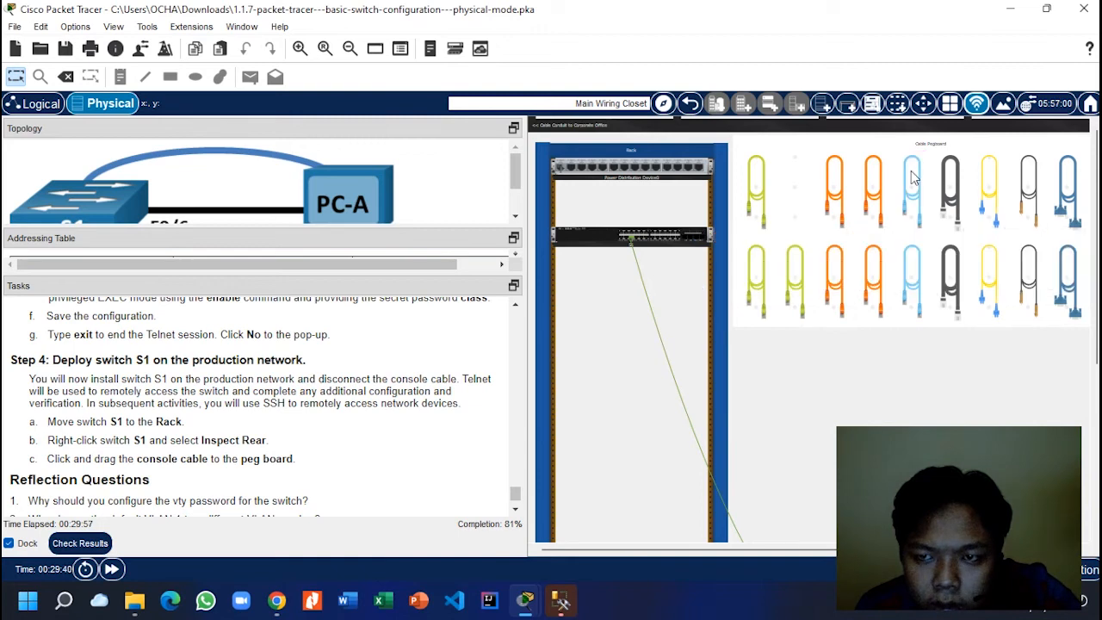
scroll(112, 475, down, 1)
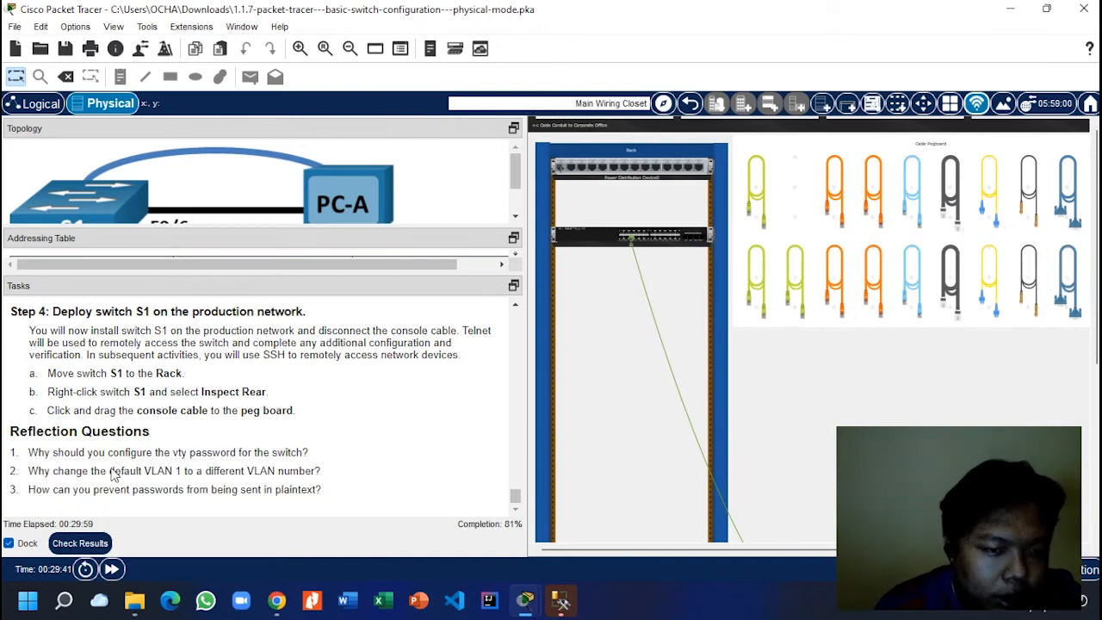